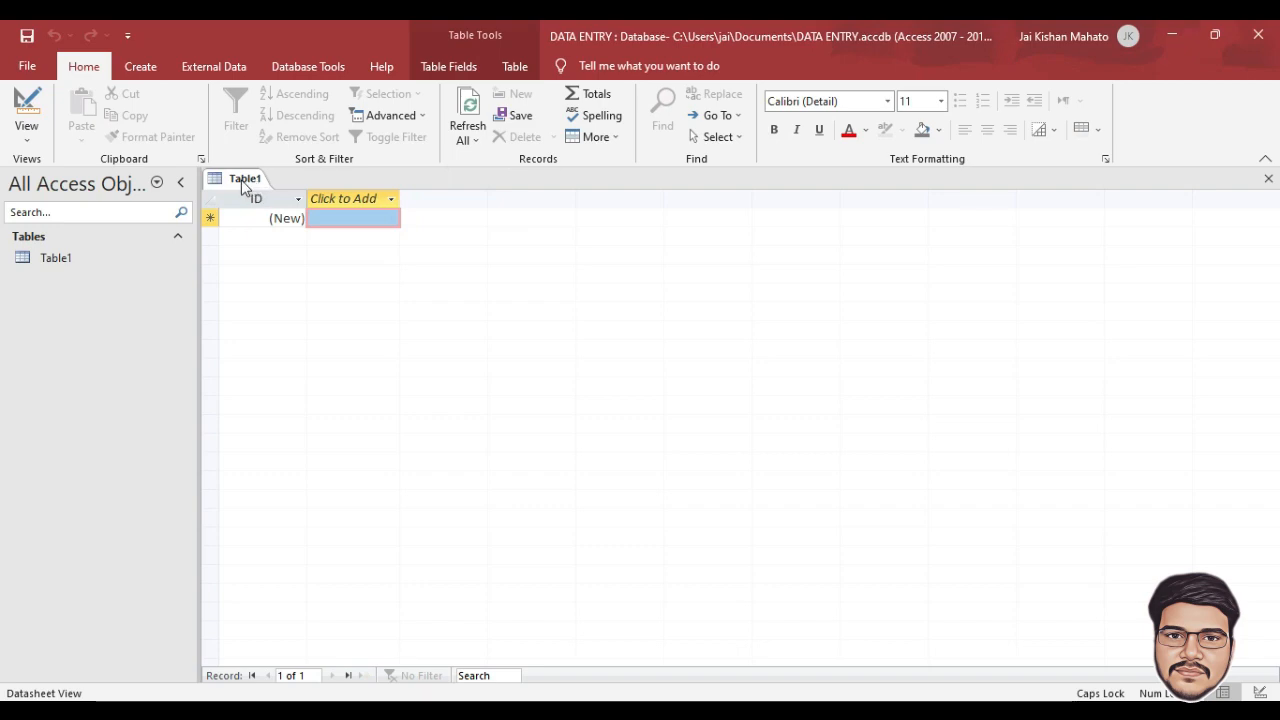
Step: Switch Table1 to Design View, saving it under the name STUDENT
{"action": "right_click", "coordinate": [57, 261]}
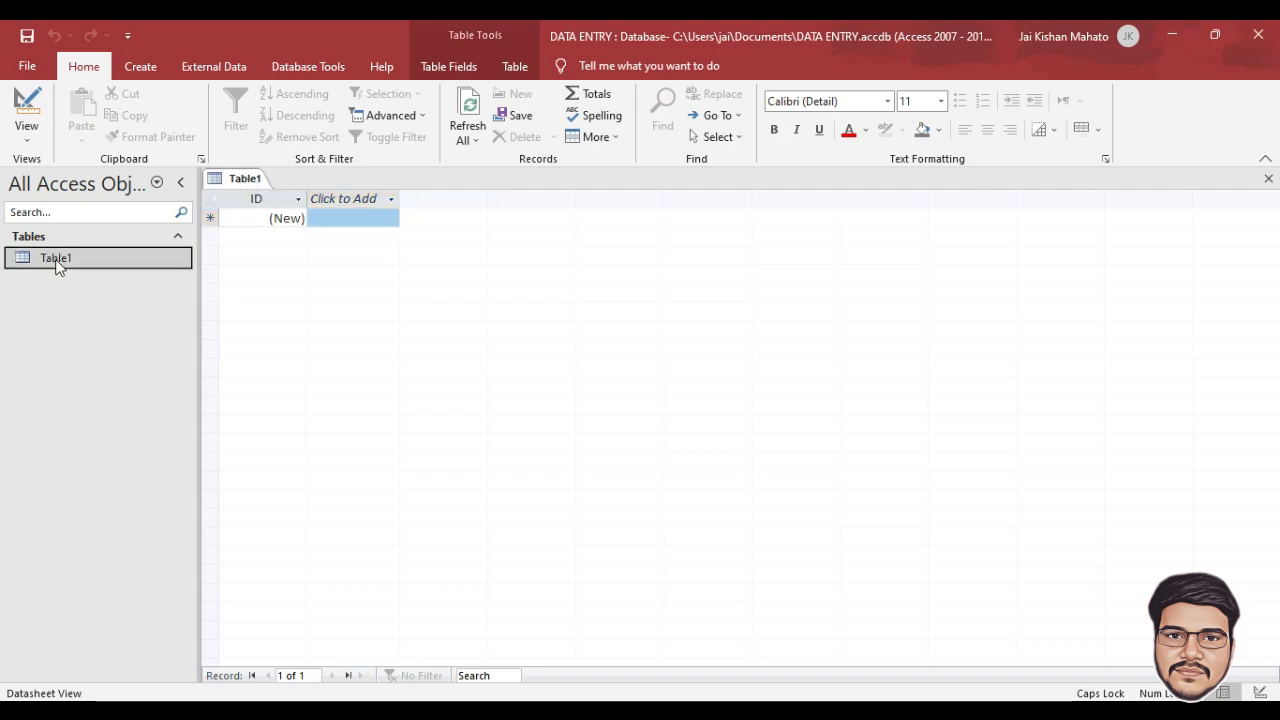
{"action": "left_click", "coordinate": [130, 294]}
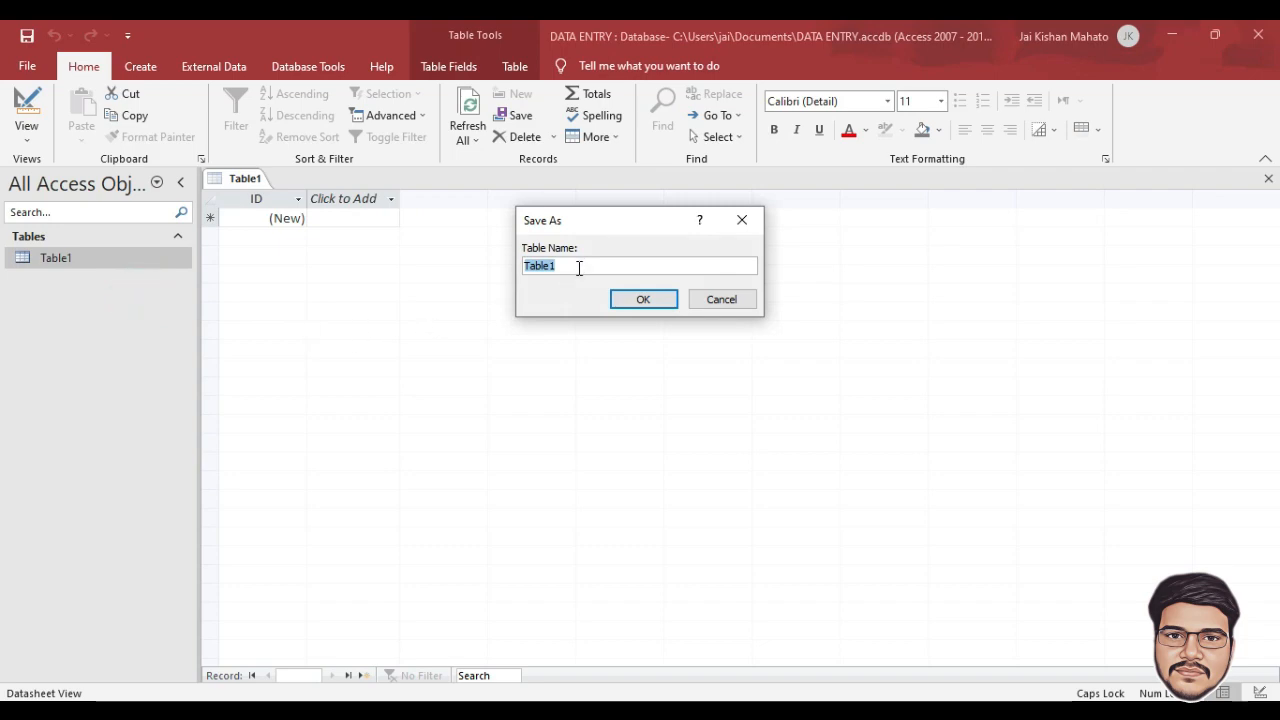
{"action": "type", "text": "STUDENT"}
{"action": "key", "text": "Return"}
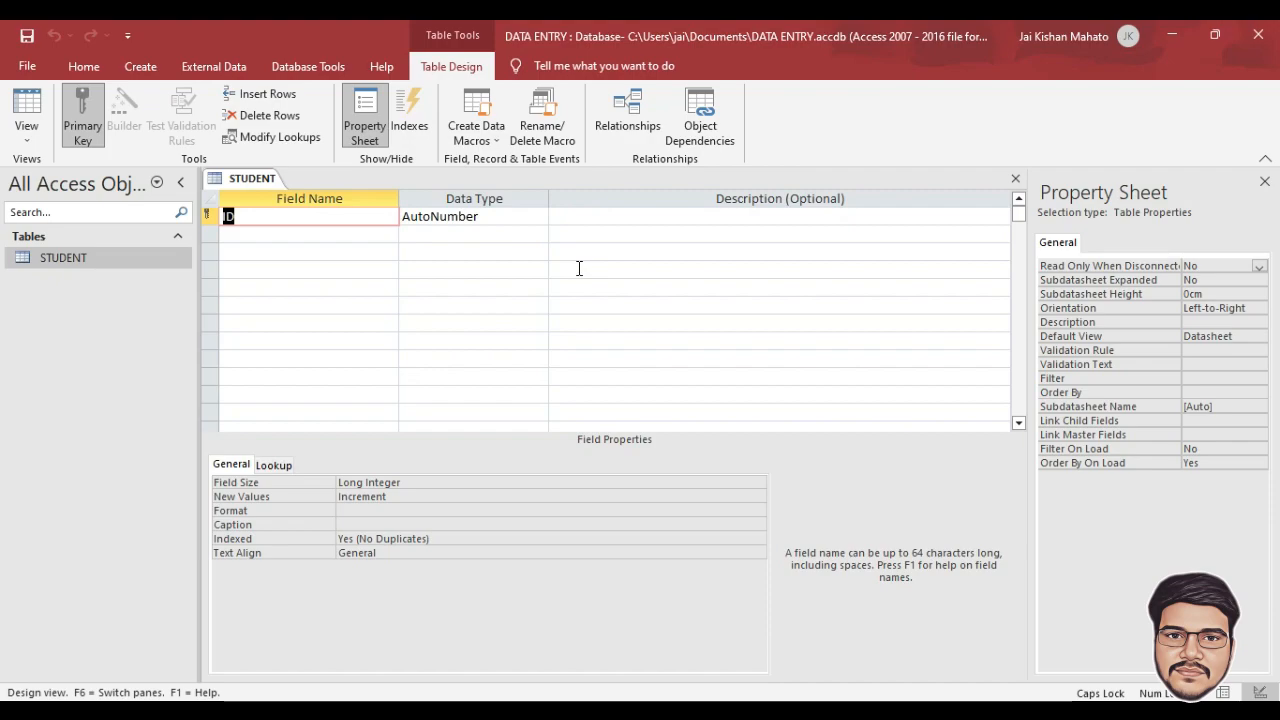
Step: Rename ID to STUDENTID and add ROLLNUMBER and FIRSTNAME fields with default types
{"action": "type", "text": "STUDENTID"}
{"action": "key", "text": "Tab"}
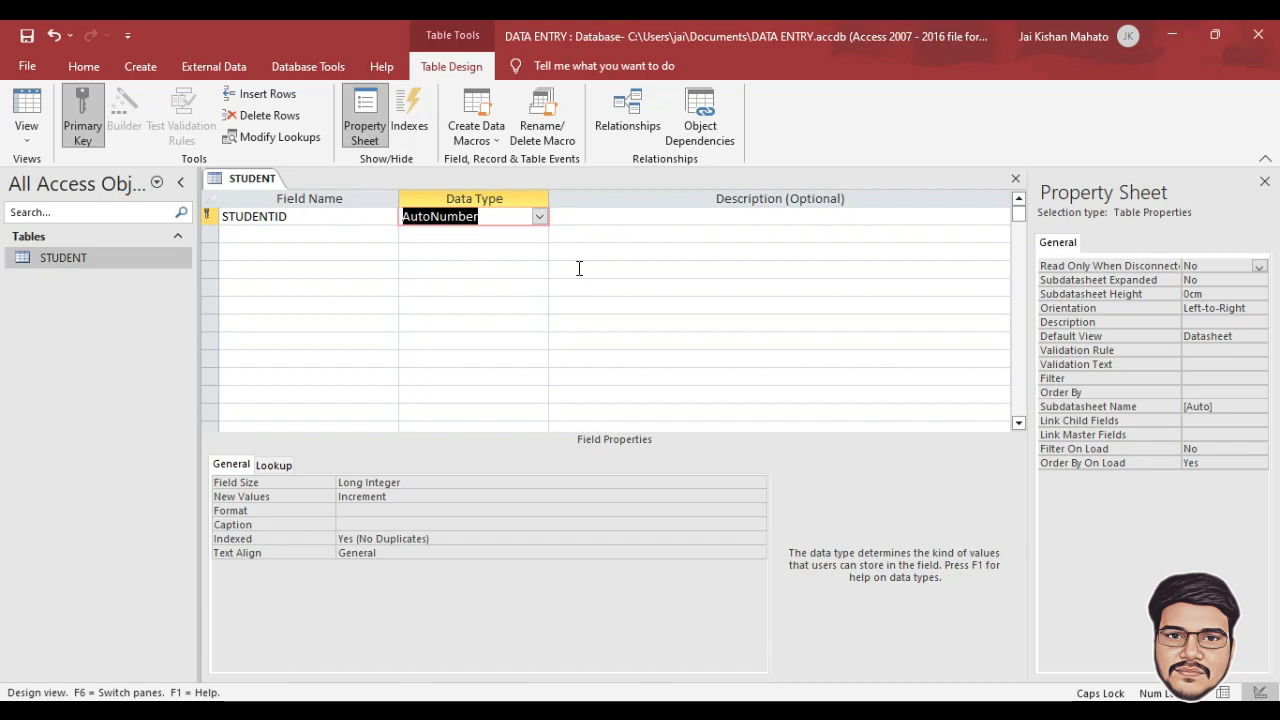
{"action": "key", "text": "Tab"}
{"action": "key", "text": "Tab"}
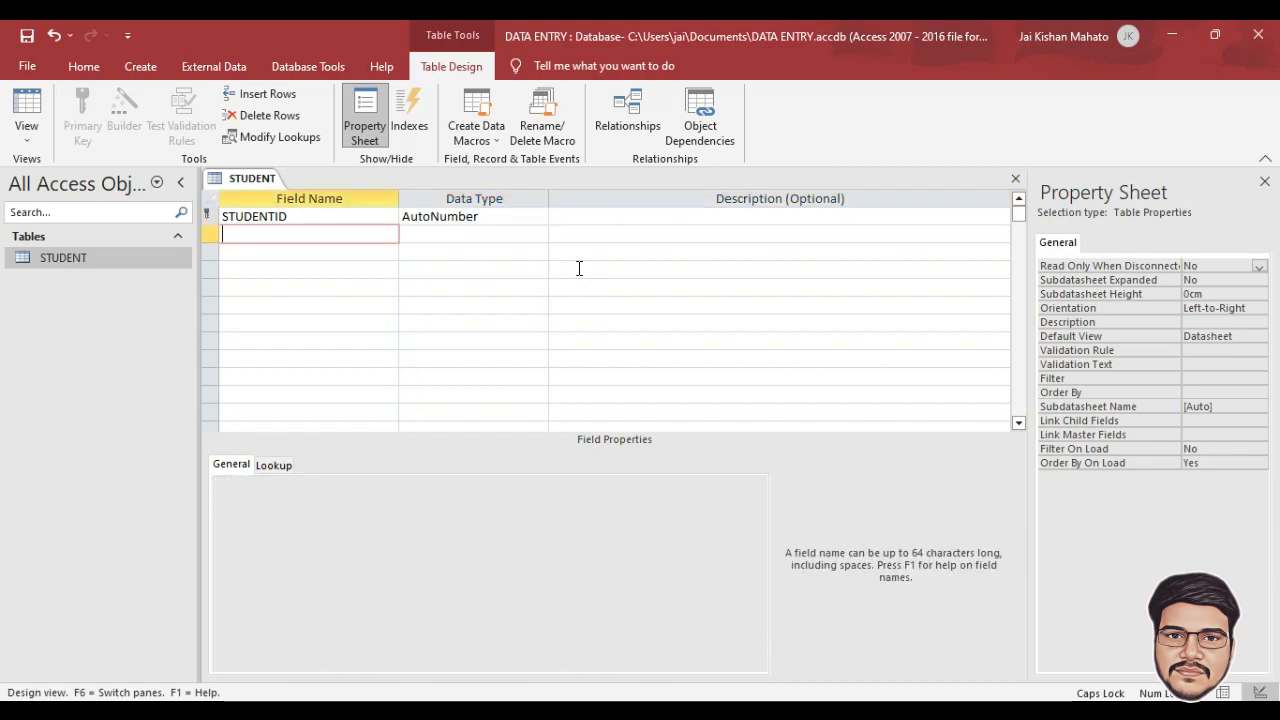
{"action": "type", "text": "ROLLNUMBER"}
{"action": "key", "text": "Tab"}
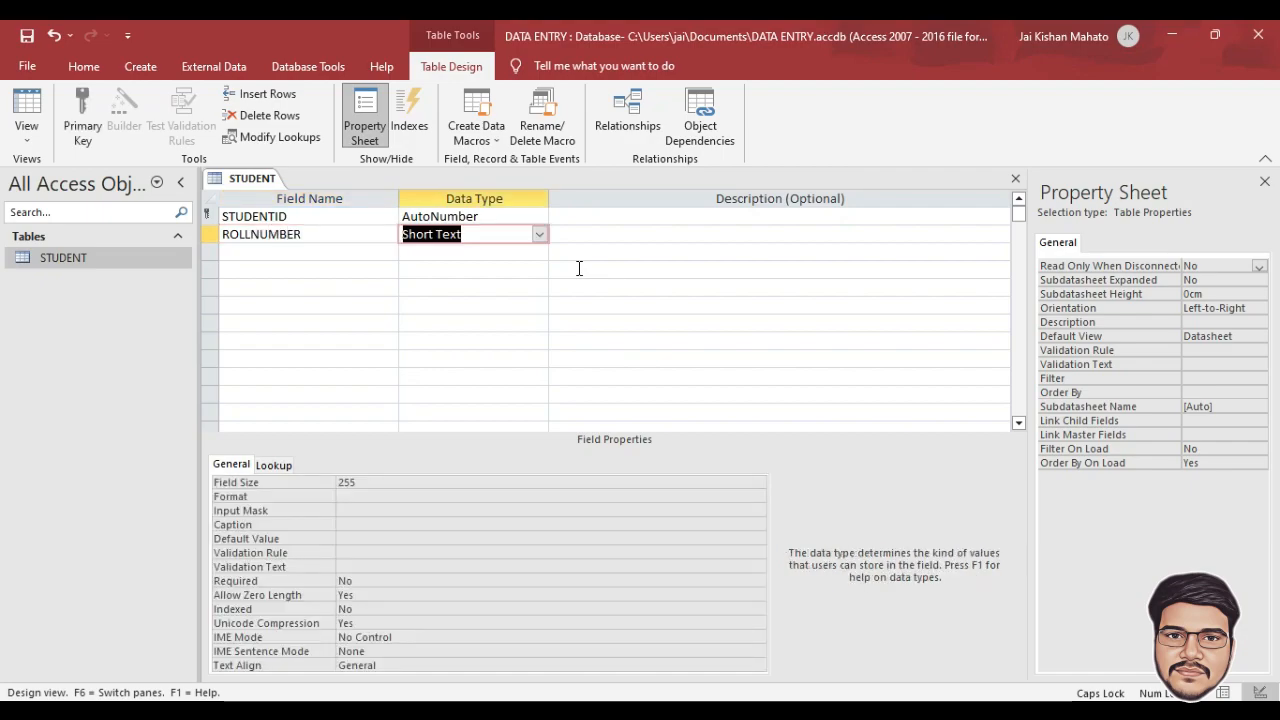
{"action": "key", "text": "Tab"}
{"action": "key", "text": "Tab"}
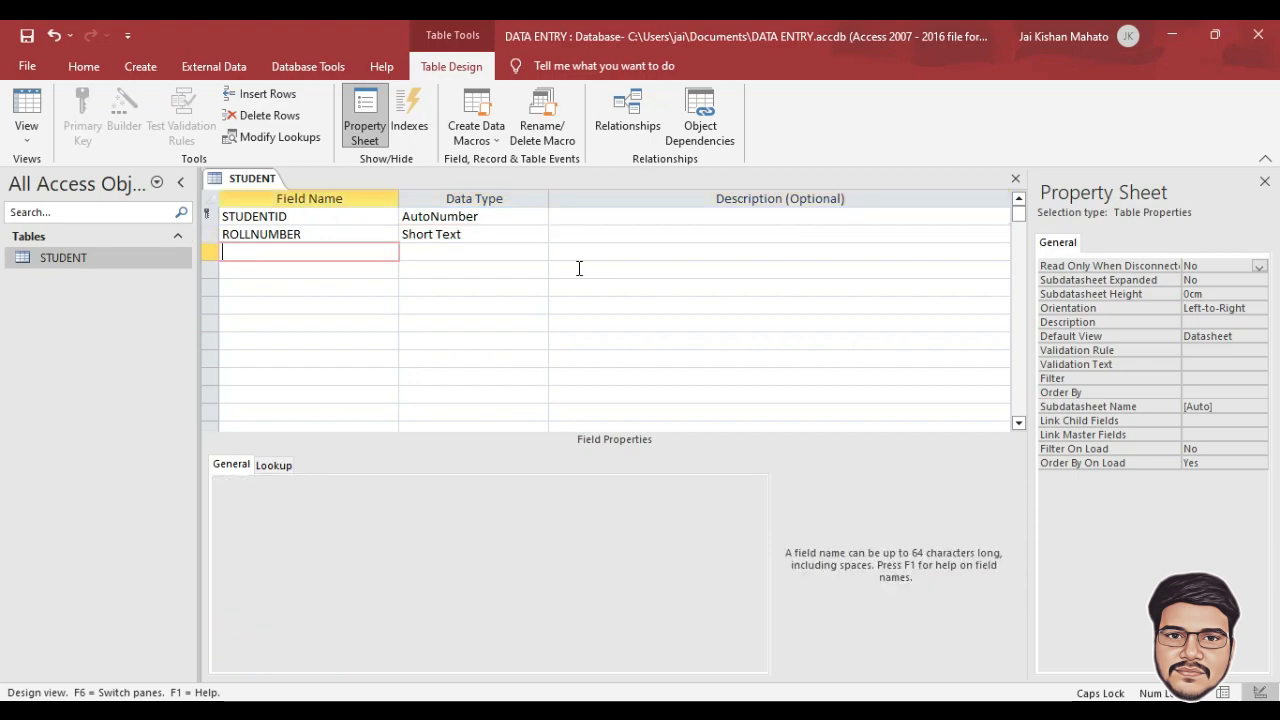
{"action": "type", "text": "FIRSTNAME"}
{"action": "key", "text": "Tab"}
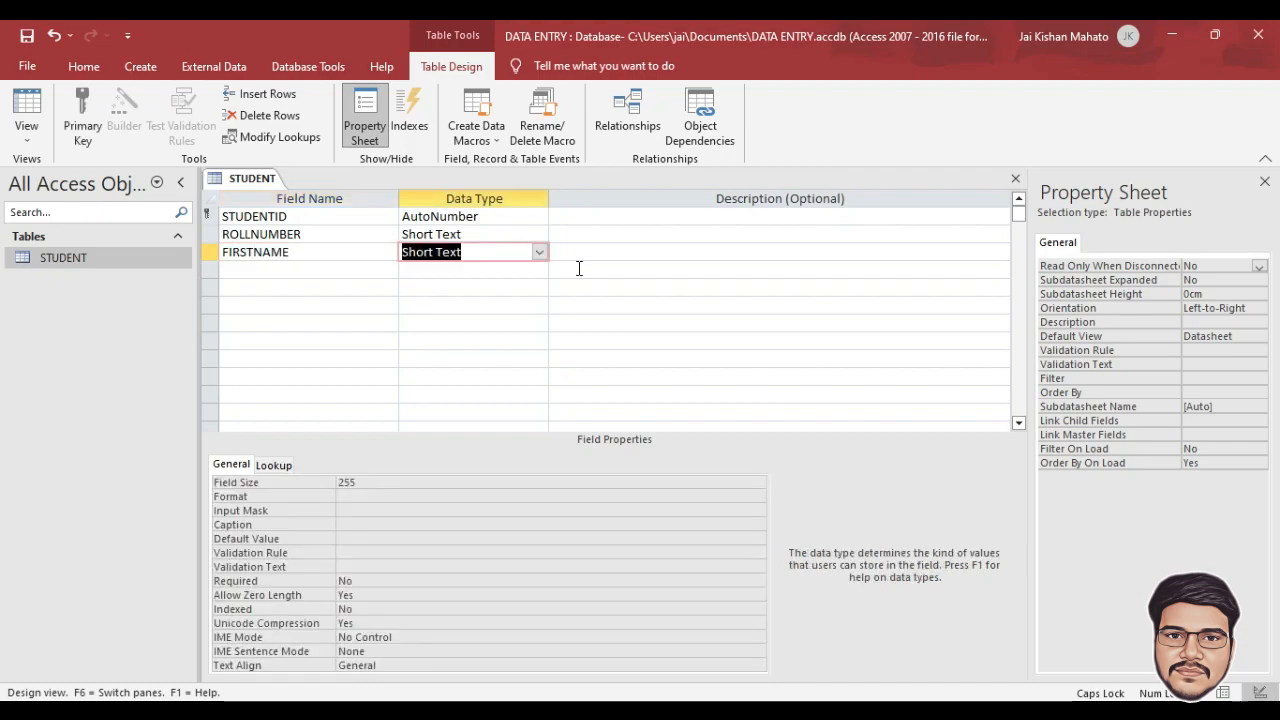
{"action": "key", "text": "Tab"}
{"action": "key", "text": "Tab"}
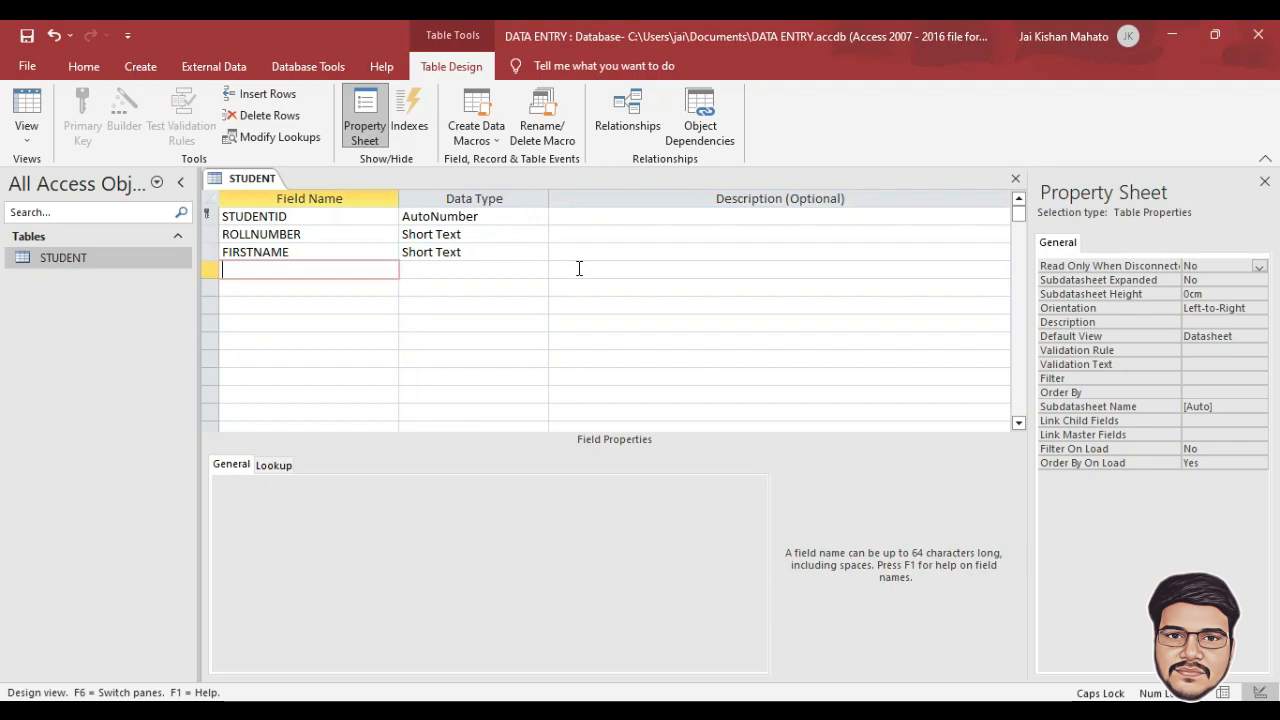
Step: Add a SURNAME Short Text field and a BIRTHDATE field, starting its type with D
{"action": "type", "text": "SURNAME"}
{"action": "key", "text": "BackSpace"}
{"action": "key", "text": "BackSpace"}
{"action": "key", "text": "BackSpace"}
{"action": "type", "text": "B"}
{"action": "key", "text": "BackSpace"}
{"action": "type", "text": "AME"}
{"action": "key", "text": "Tab"}
{"action": "key", "text": "Tab"}
{"action": "key", "text": "Tab"}
{"action": "key", "text": "Tab"}
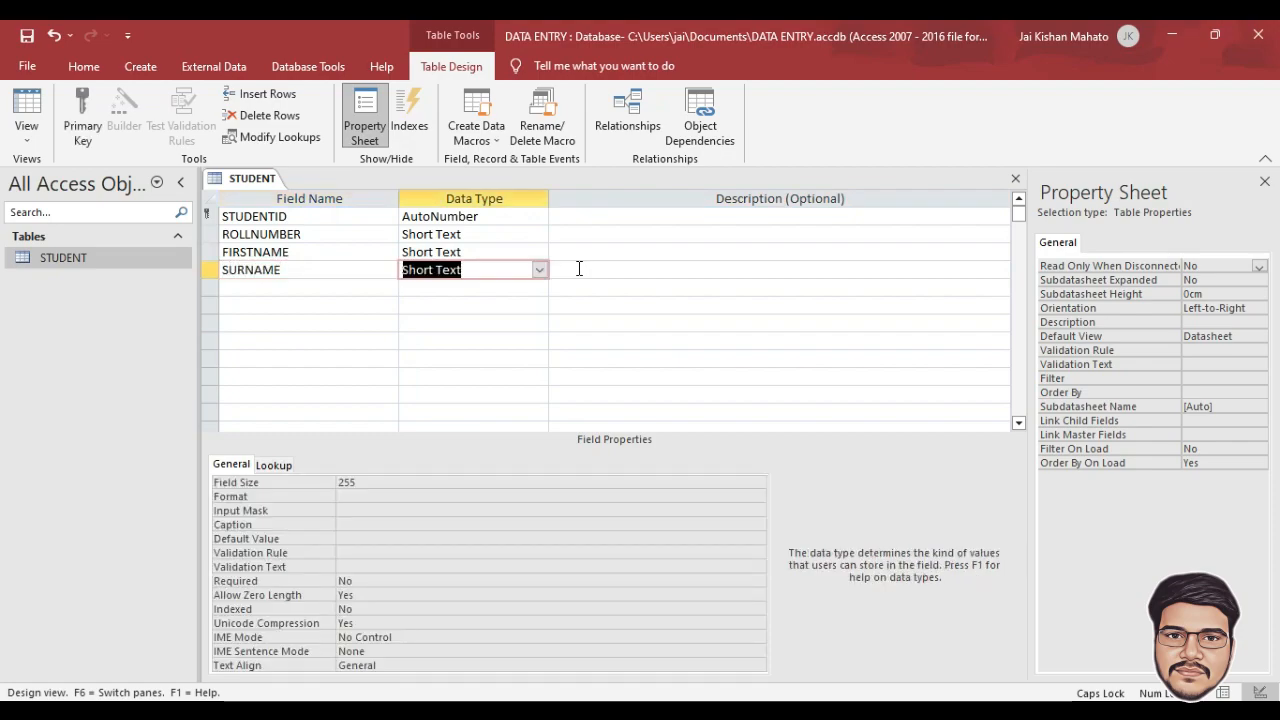
{"action": "key", "text": "shift+Tab"}
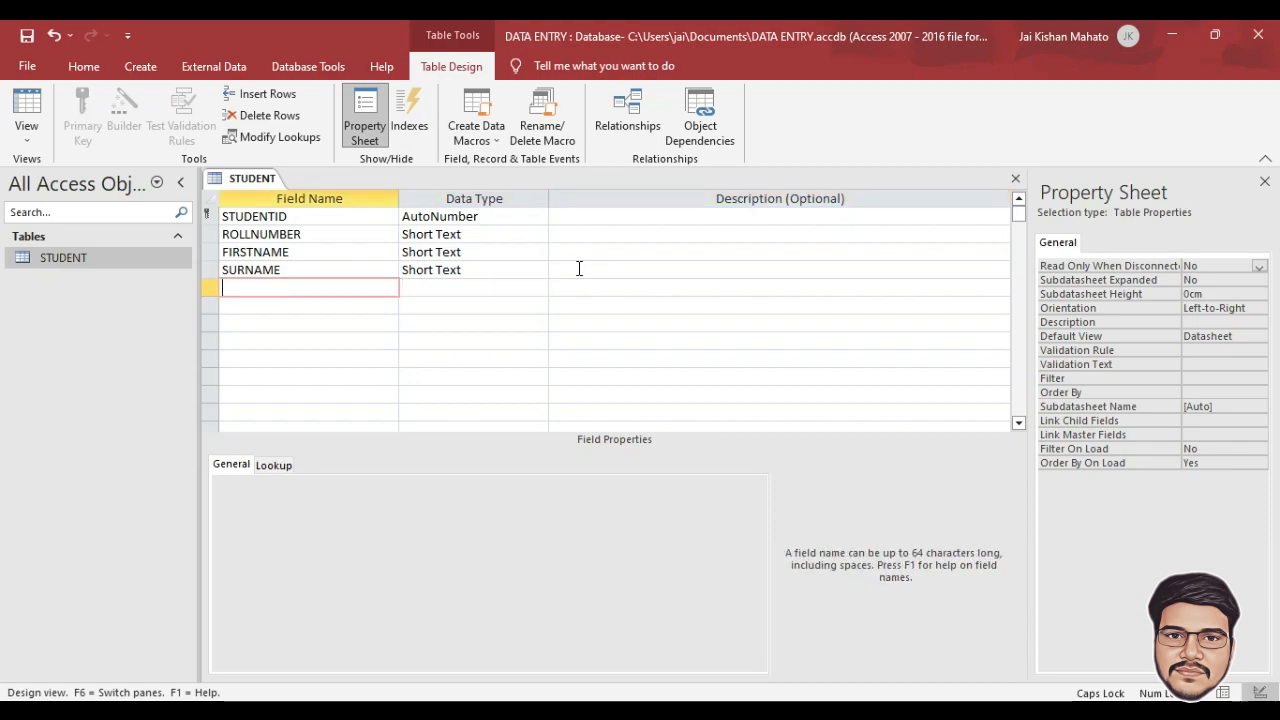
{"action": "type", "text": "BIRTHDATE"}
{"action": "key", "text": "Tab"}
{"action": "type", "text": "D"}
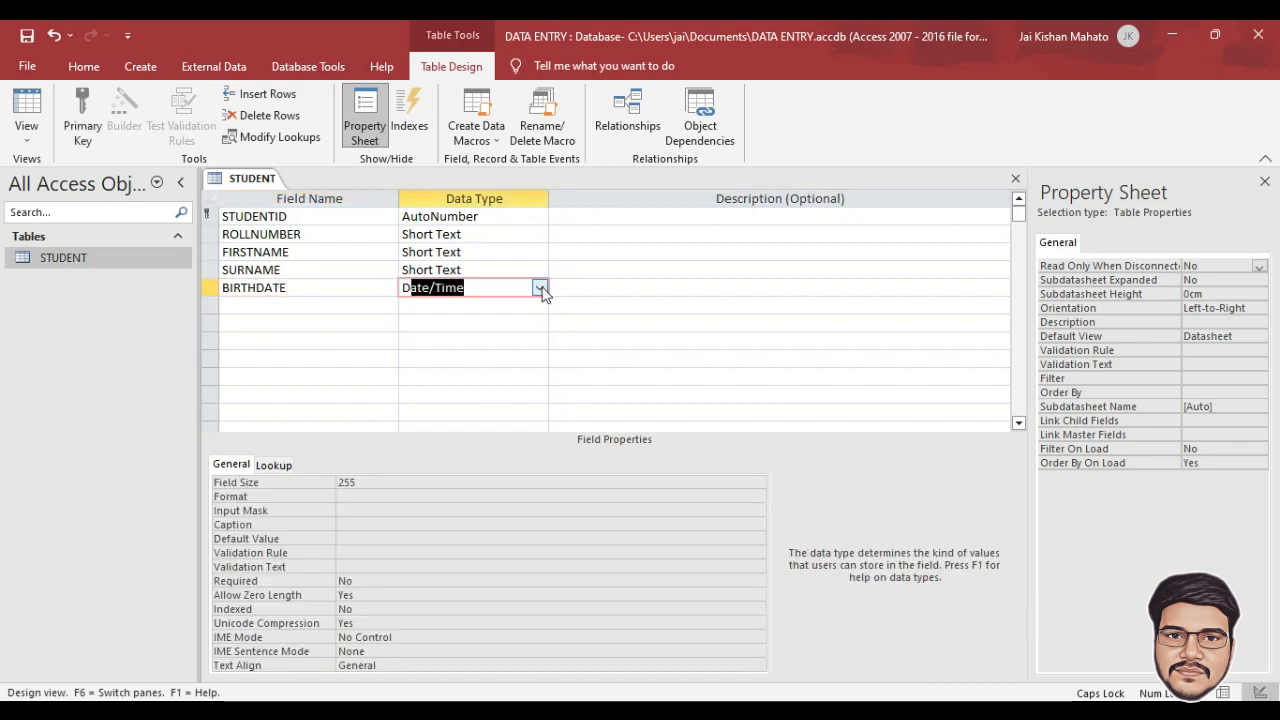
Step: Choose Date/Time for BIRTHDATE, then name the next field GENDER
{"action": "left_click", "coordinate": [539, 288]}
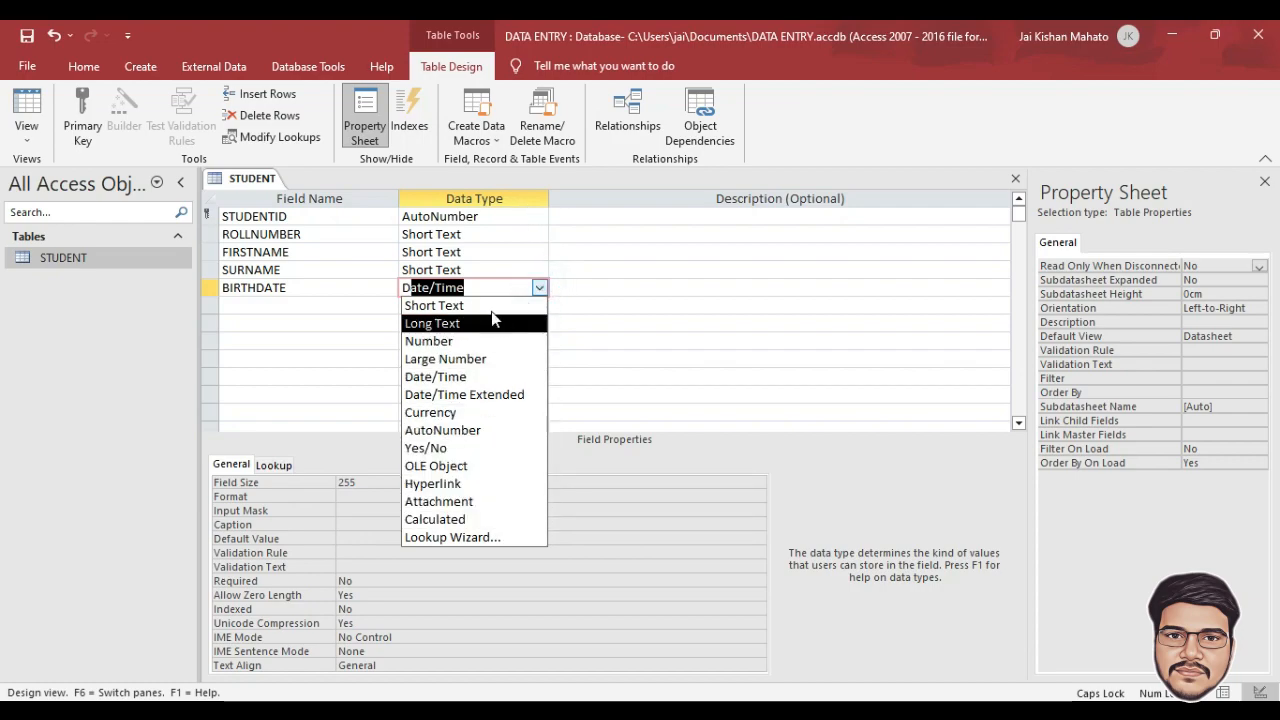
{"action": "left_click", "coordinate": [495, 380]}
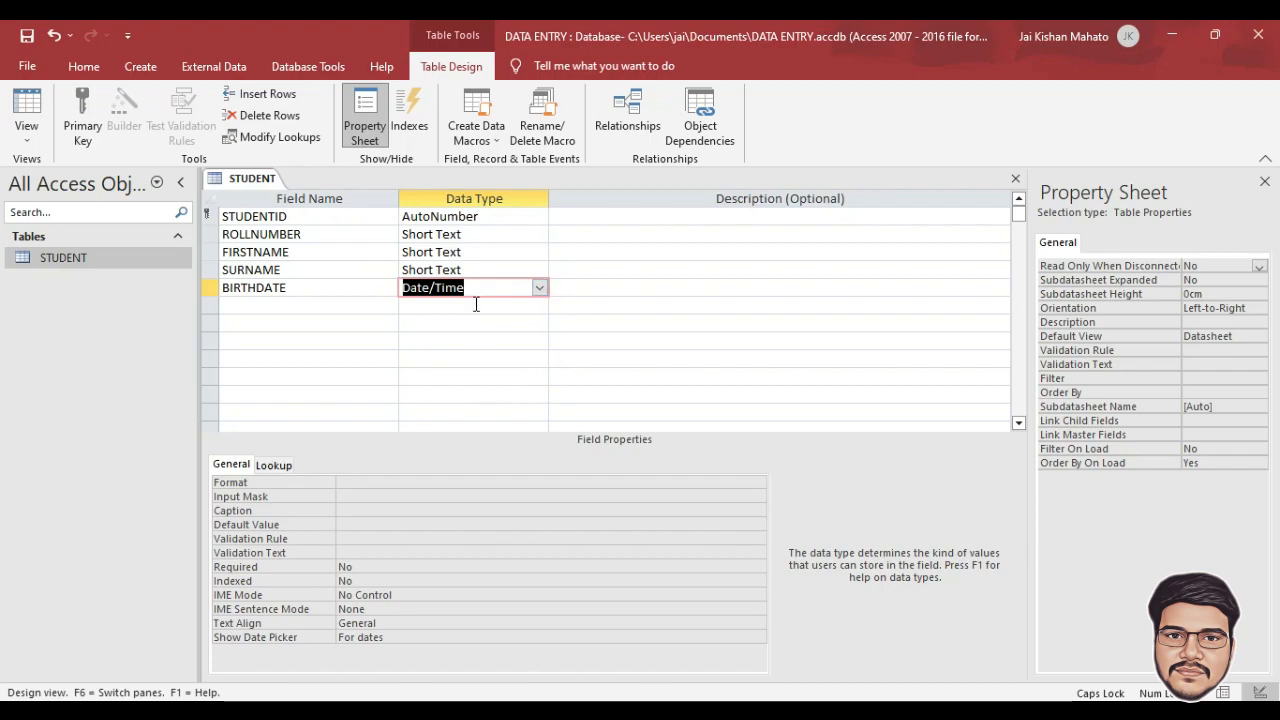
{"action": "key", "text": "Tab"}
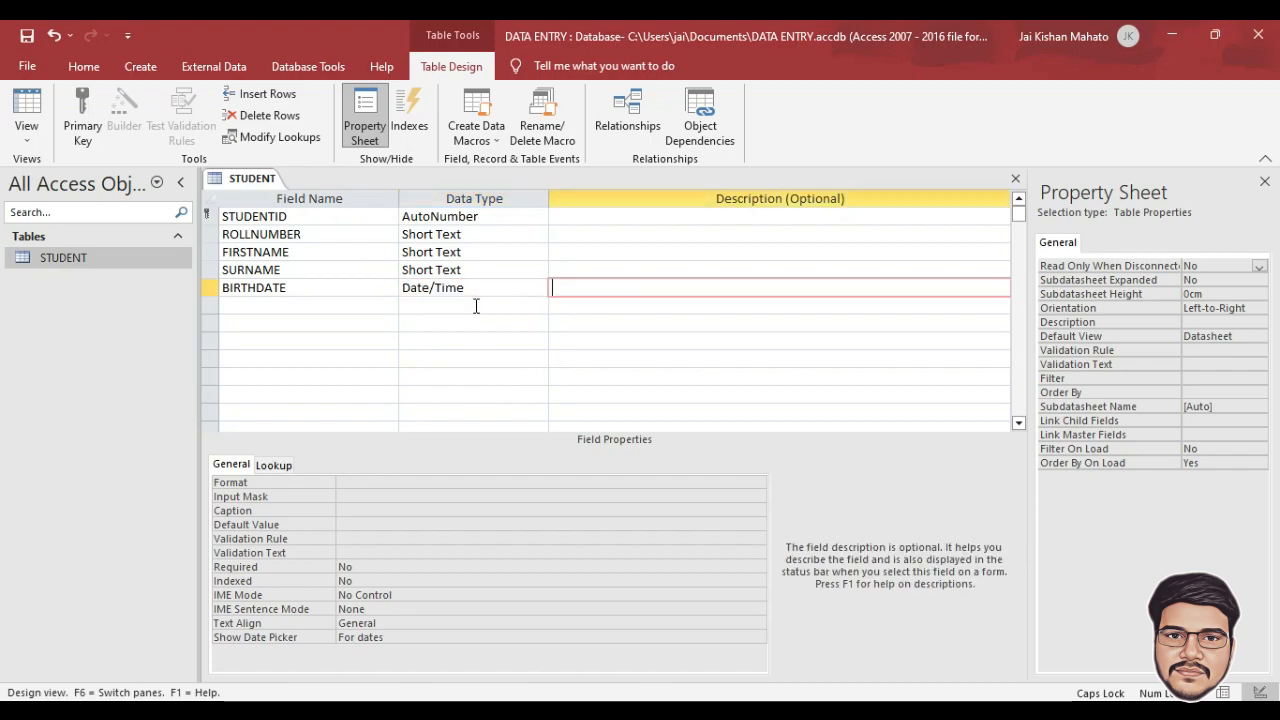
{"action": "key", "text": "Tab"}
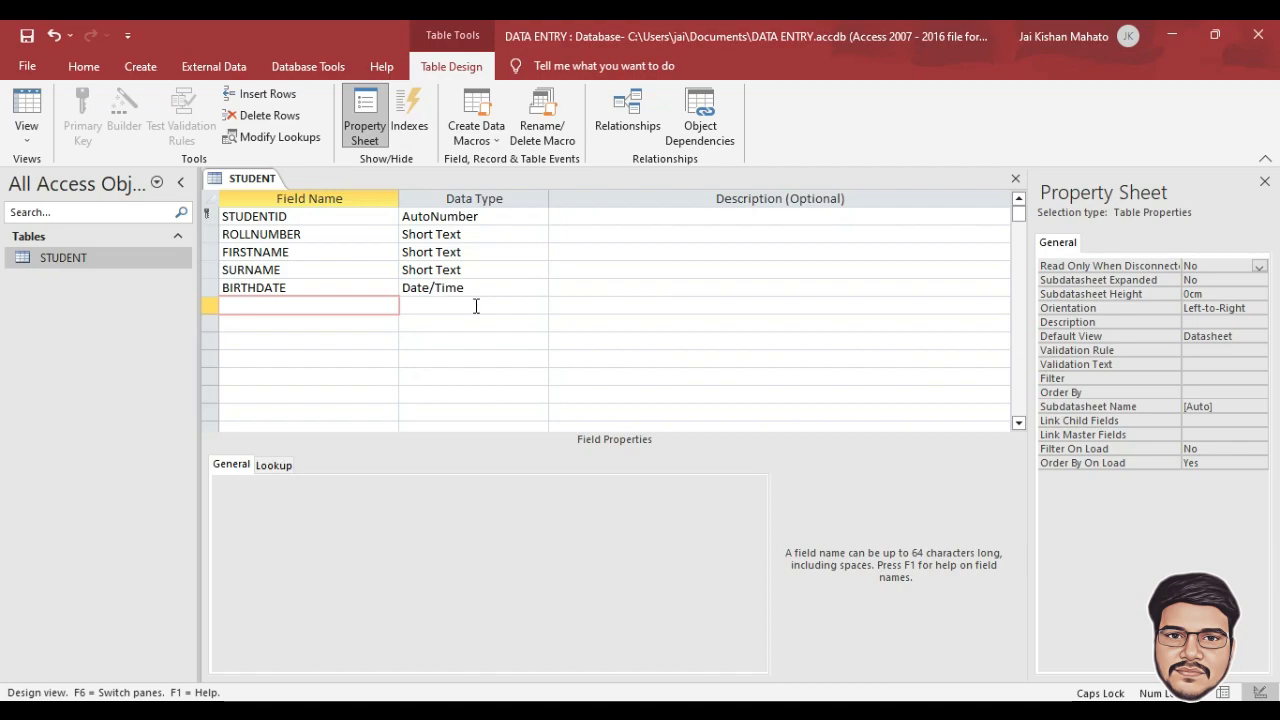
{"action": "type", "text": "GENDER"}
{"action": "key", "text": "Tab"}
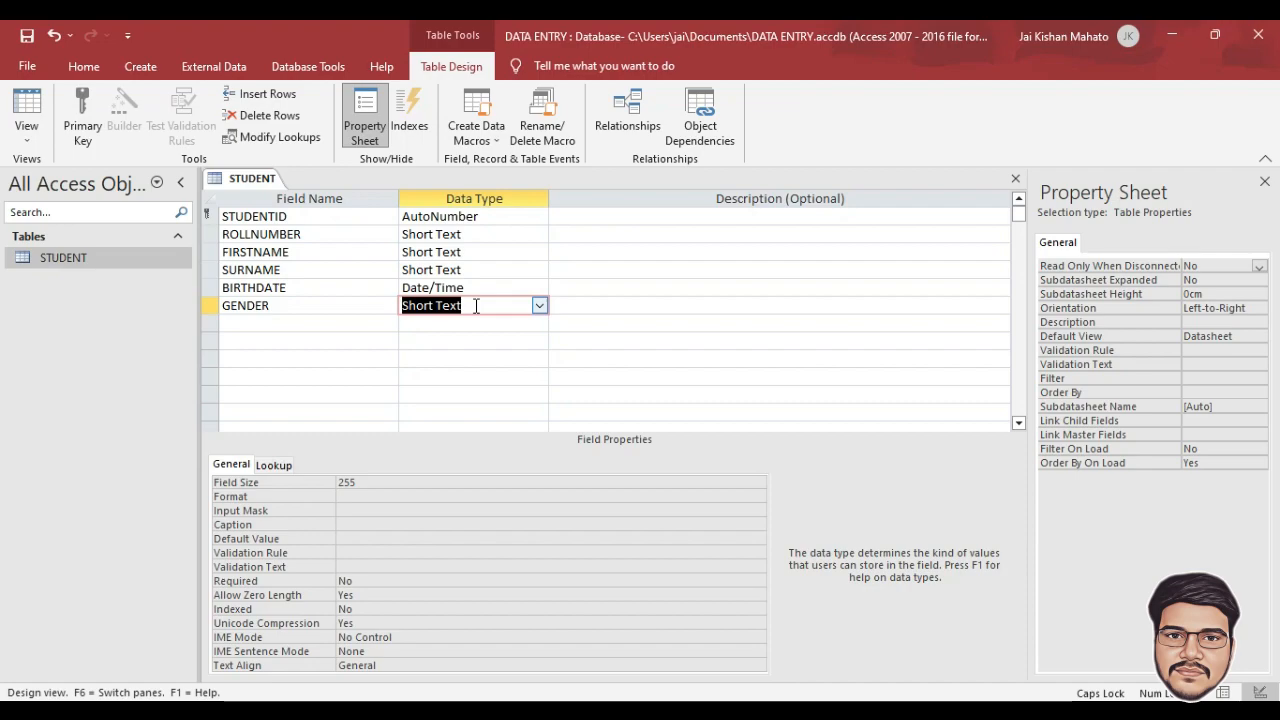
{"action": "left_click", "coordinate": [539, 305]}
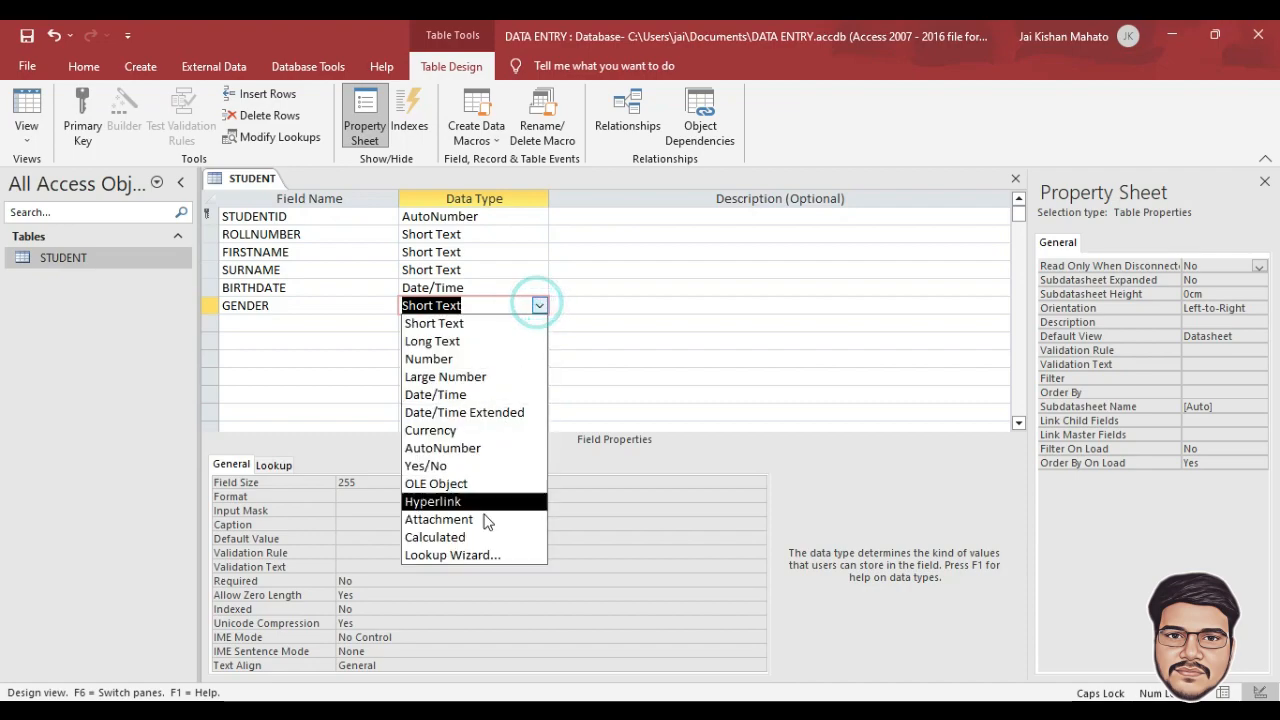
Step: Start a Lookup Wizard for GENDER with typed-in values and enter MALE
{"action": "left_click", "coordinate": [465, 556]}
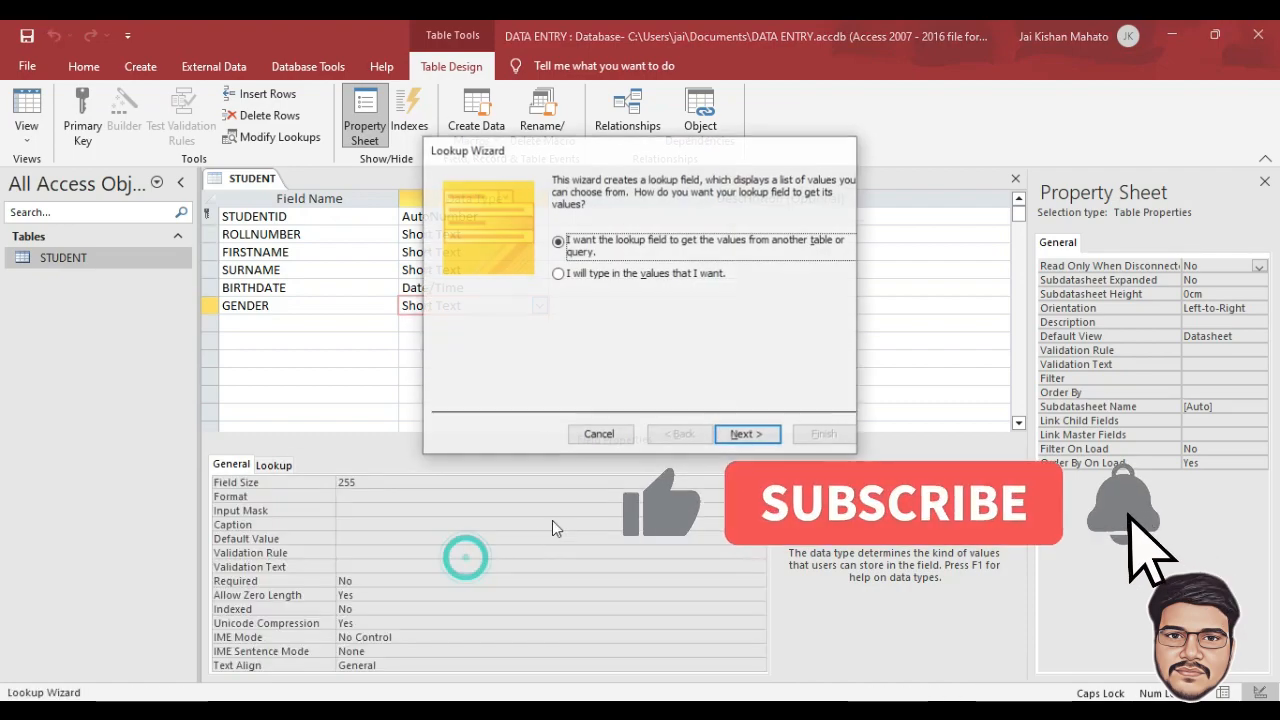
{"action": "left_click", "coordinate": [562, 276]}
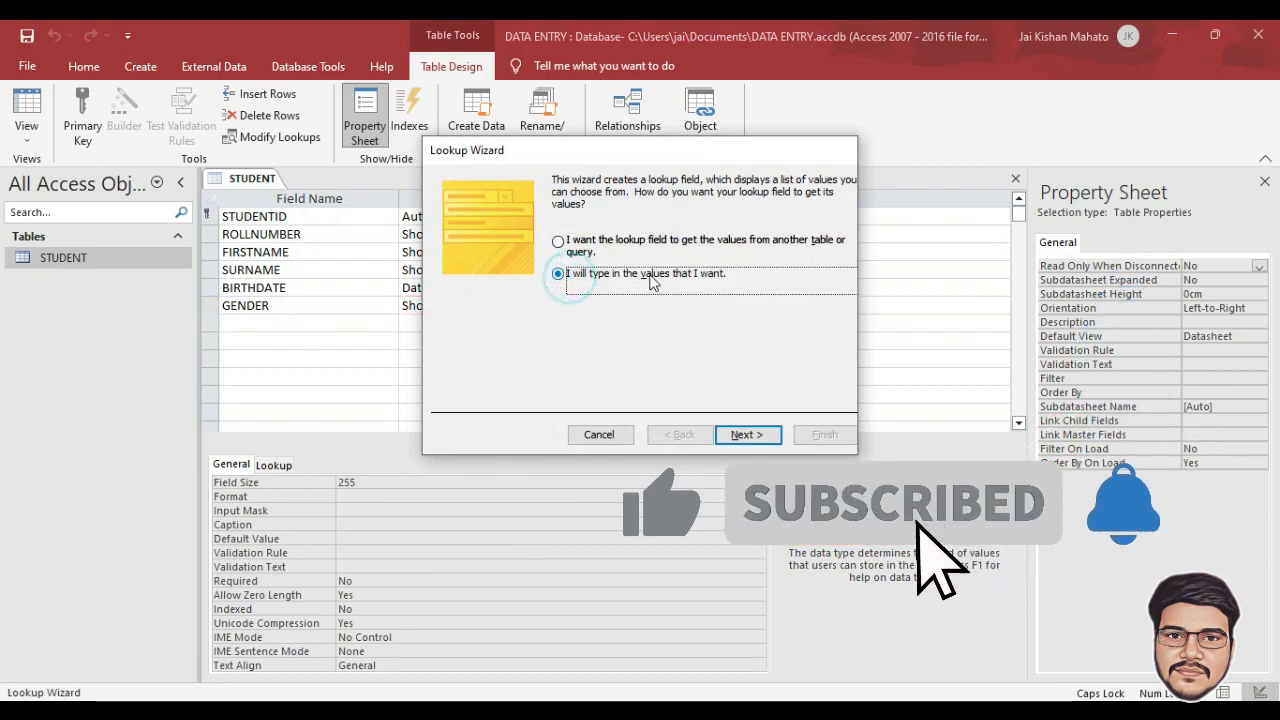
{"action": "left_click", "coordinate": [746, 434]}
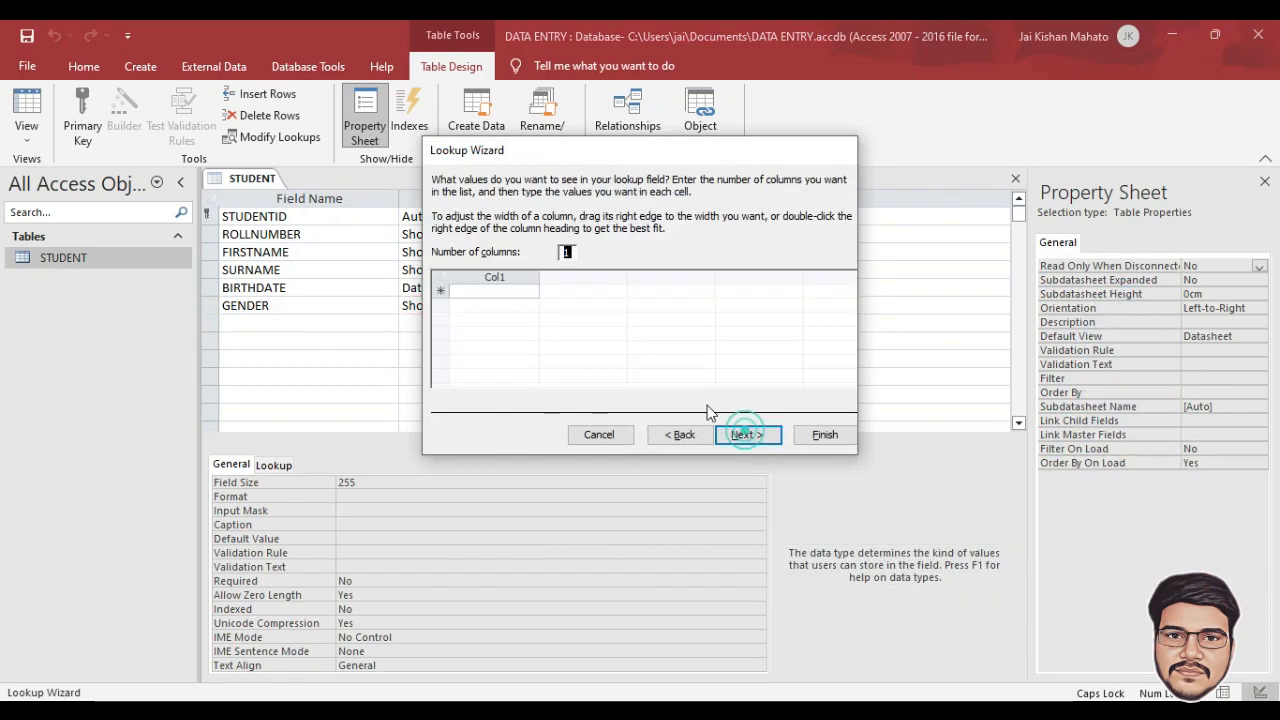
{"action": "left_click", "coordinate": [493, 291]}
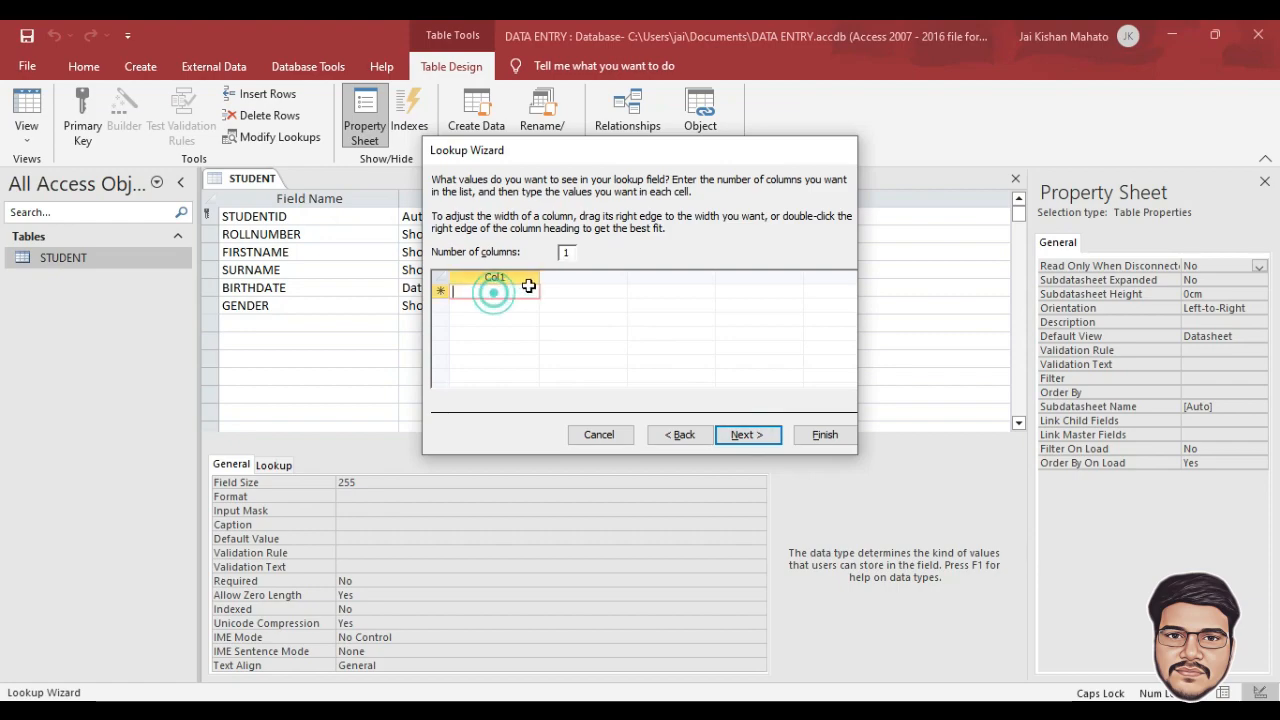
{"action": "type", "text": "MALE"}
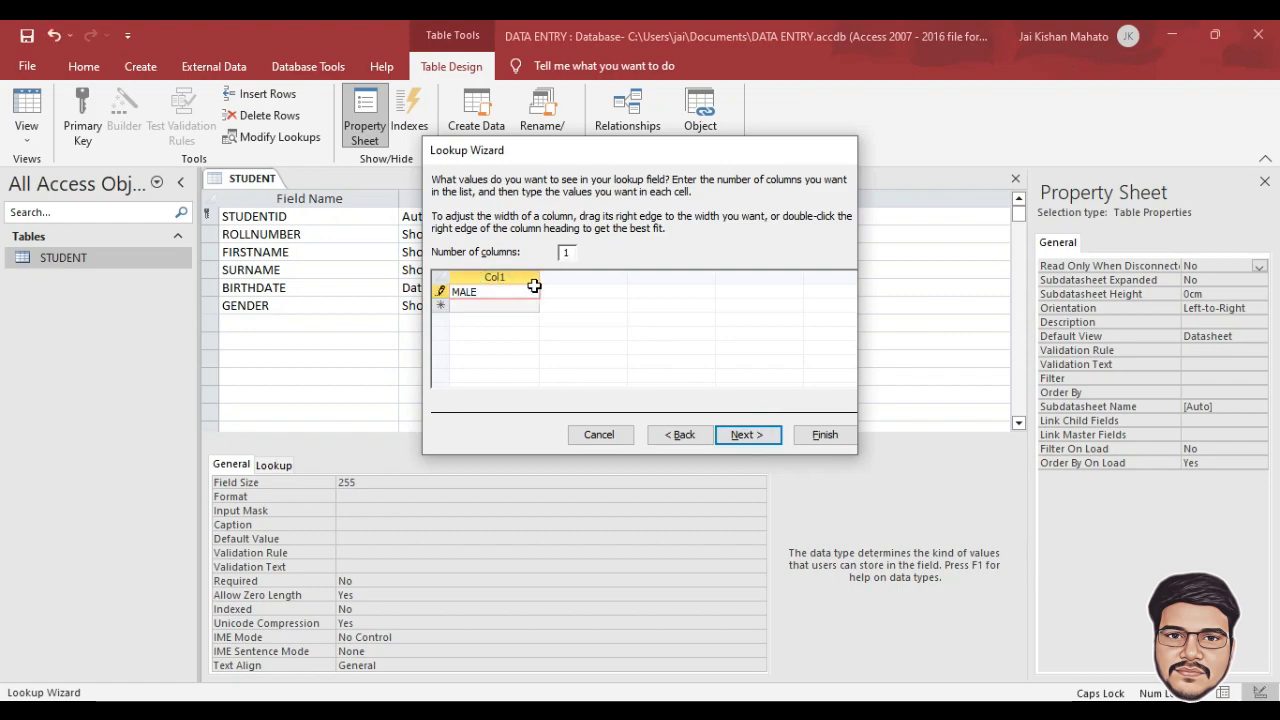
Step: Add FEMALE and OTHER as lookup values and finish the wizard
{"action": "left_click", "coordinate": [519, 306]}
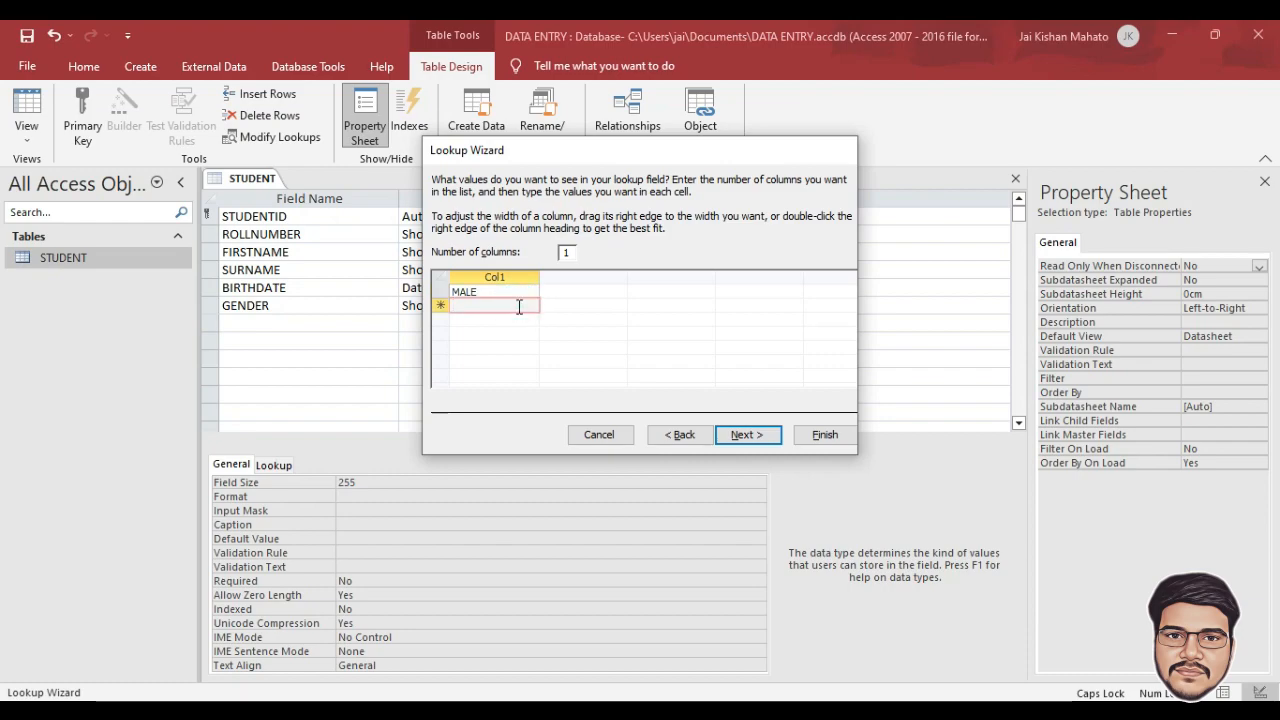
{"action": "type", "text": "FEMALE"}
{"action": "left_click", "coordinate": [477, 320]}
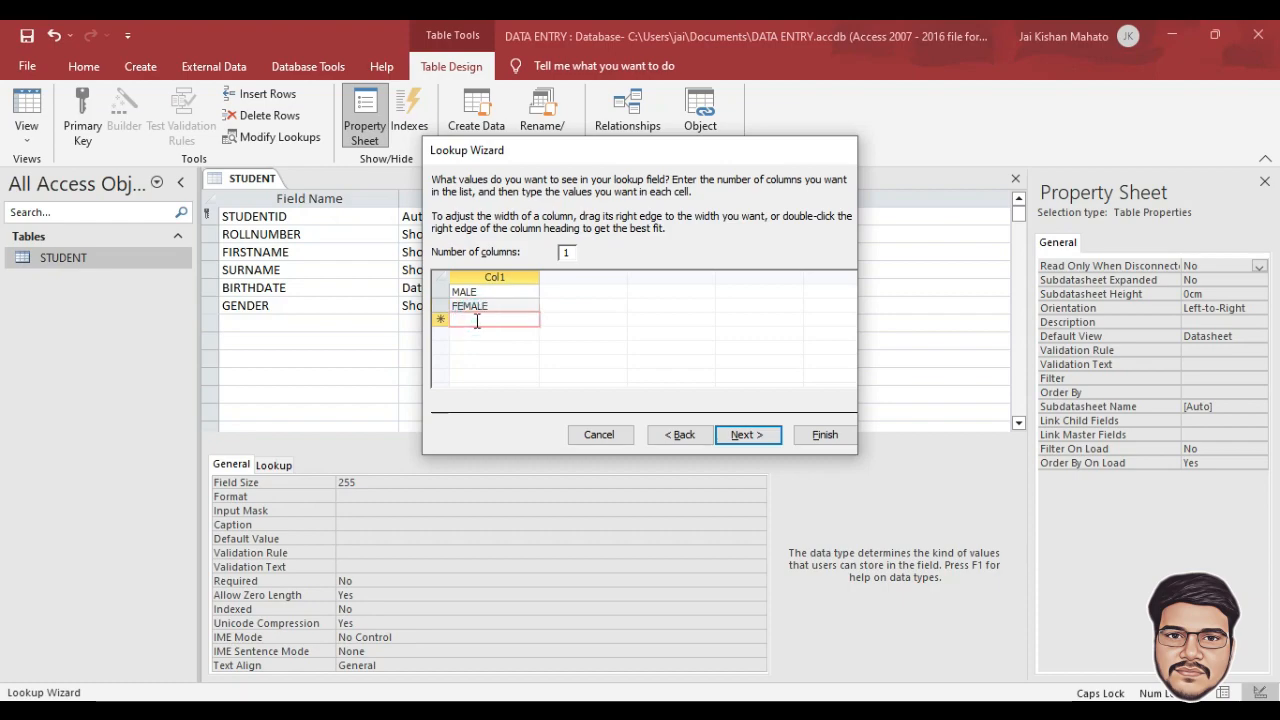
{"action": "type", "text": "OTHER"}
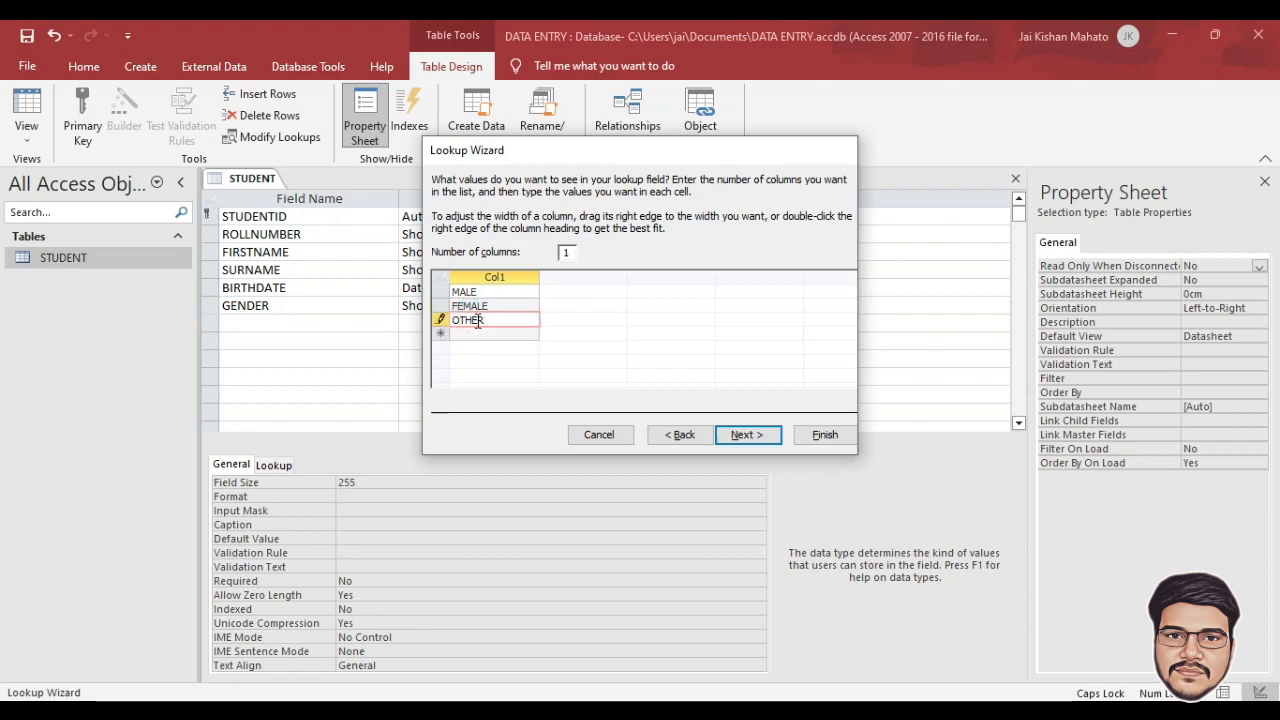
{"action": "left_click", "coordinate": [745, 434]}
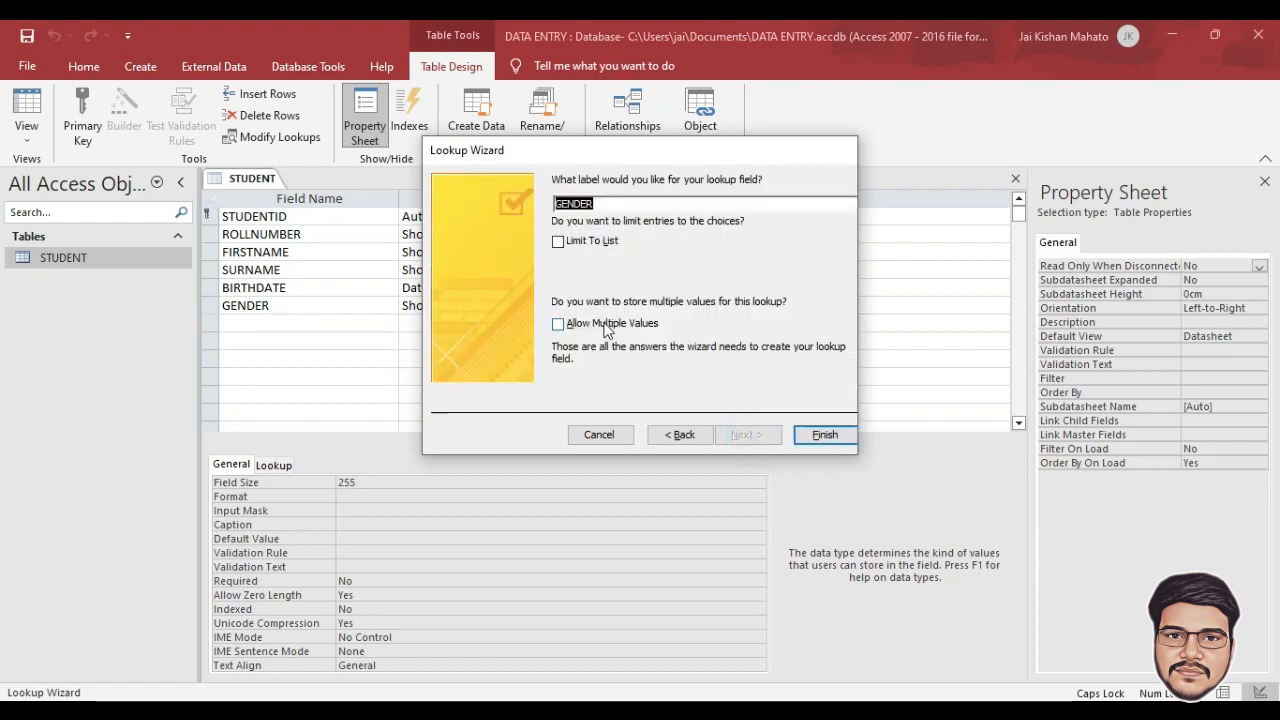
{"action": "left_click", "coordinate": [825, 434]}
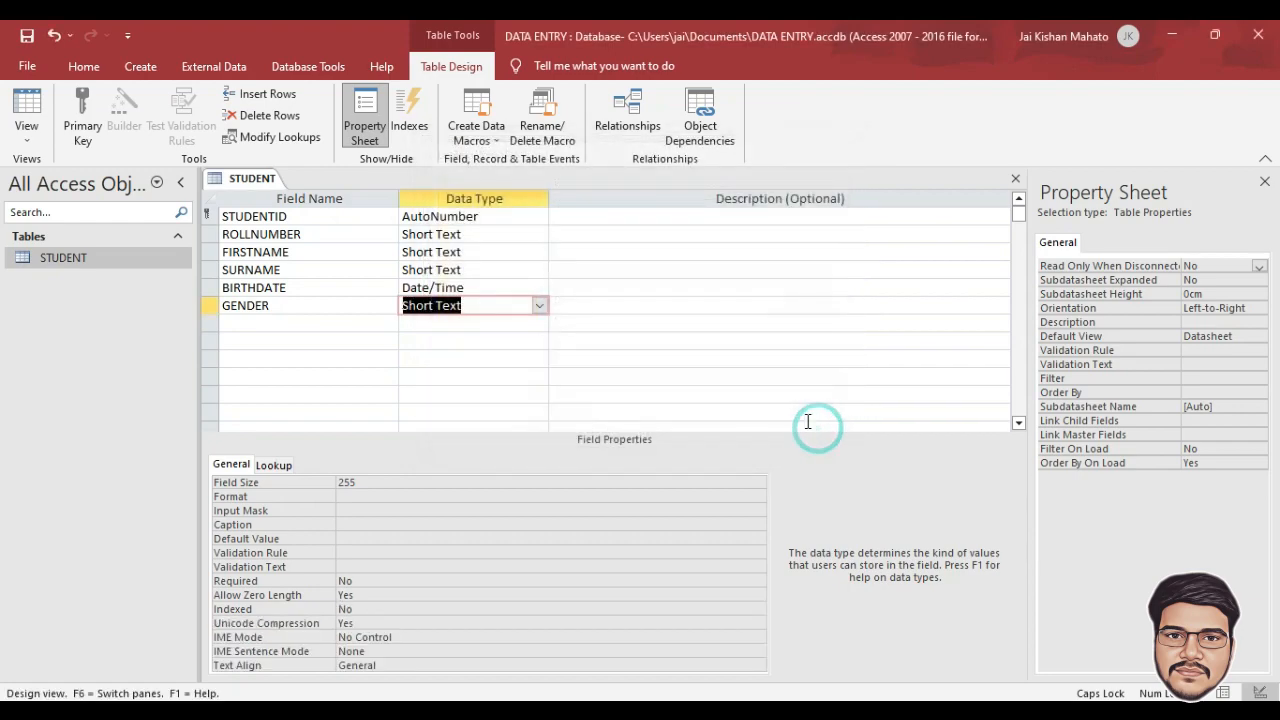
Step: Add an ADDRESS field typed Long Text, then a MOBILE field kept as Short Text
{"action": "left_click", "coordinate": [269, 325]}
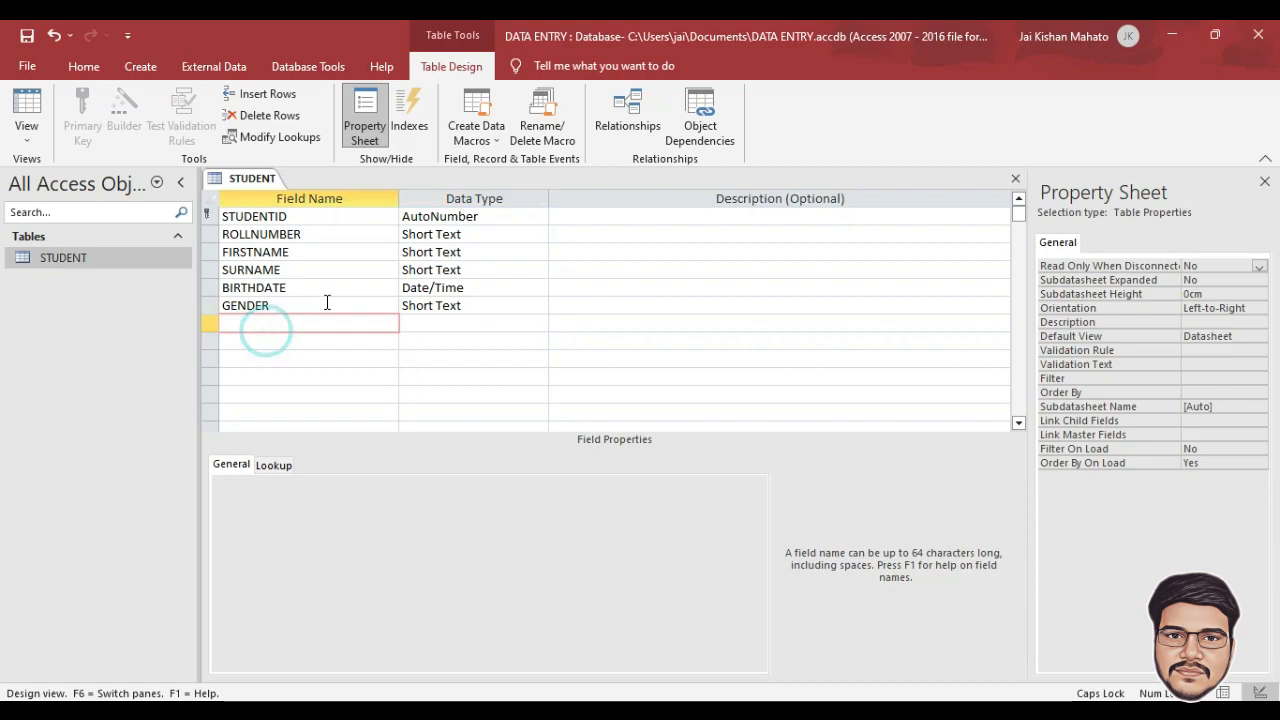
{"action": "type", "text": "ADDRESS"}
{"action": "key", "text": "Tab"}
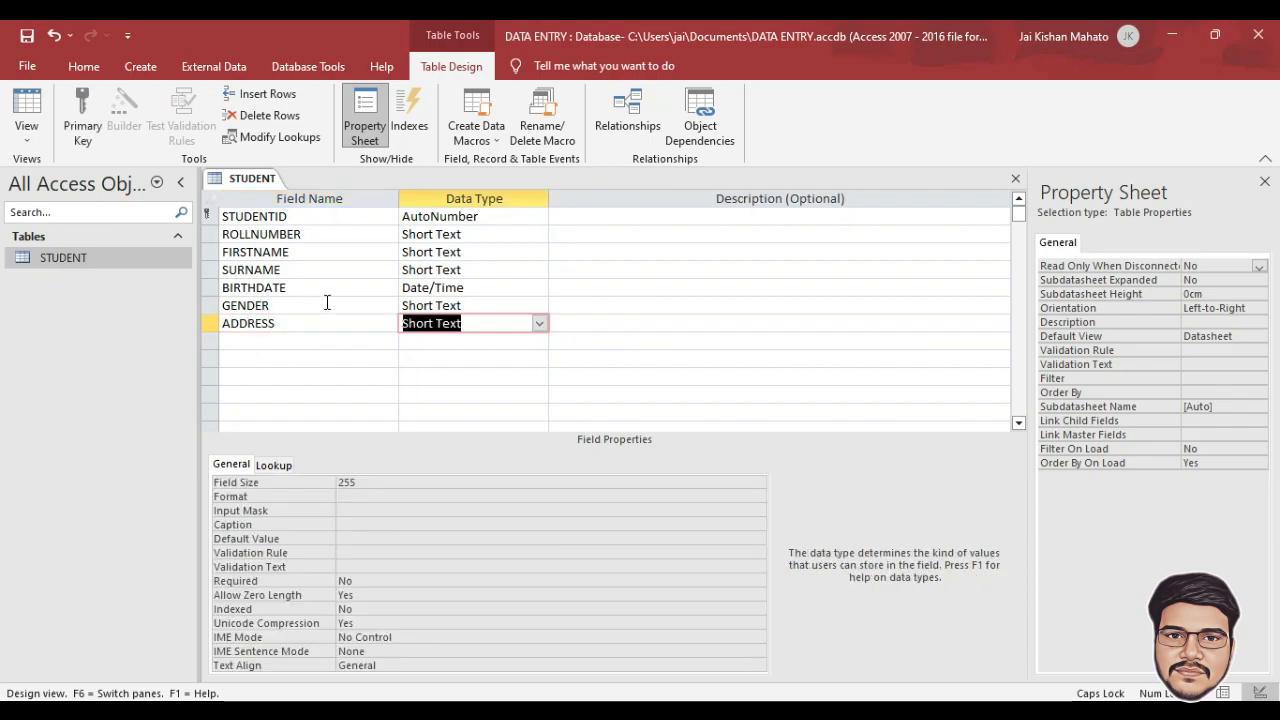
{"action": "type", "text": "Long"}
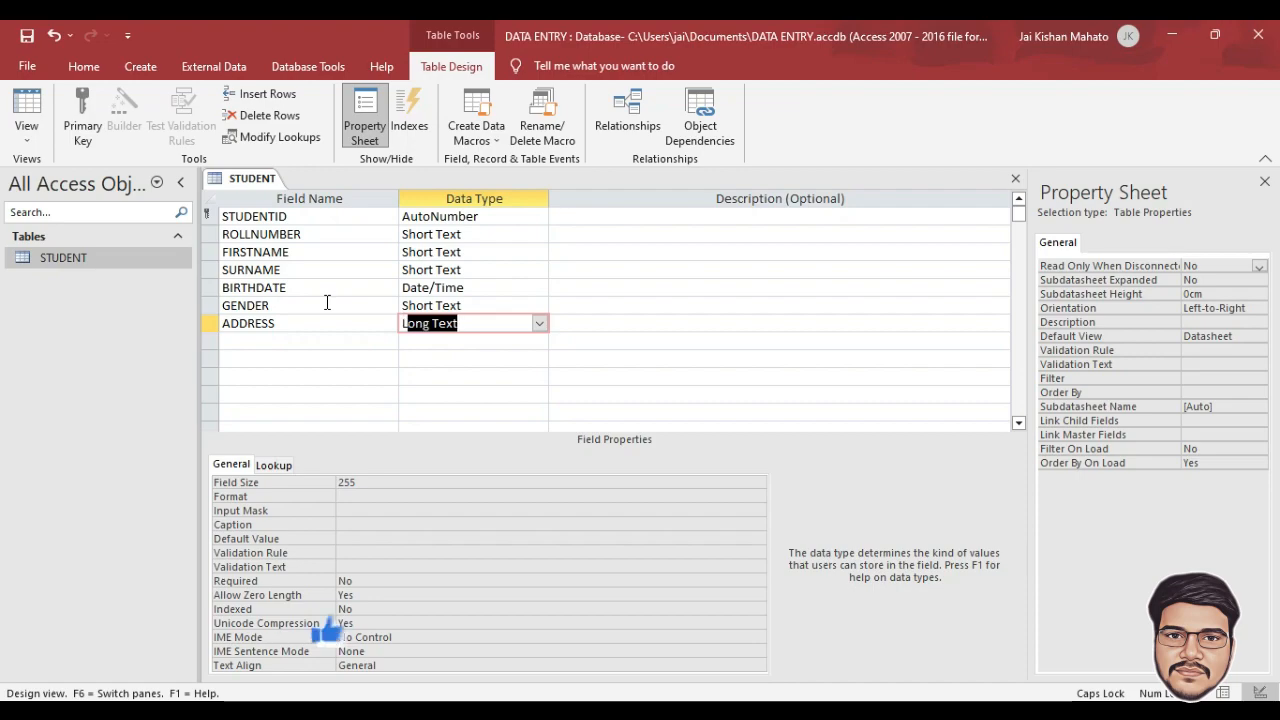
{"action": "key", "text": "Tab"}
{"action": "key", "text": "Tab"}
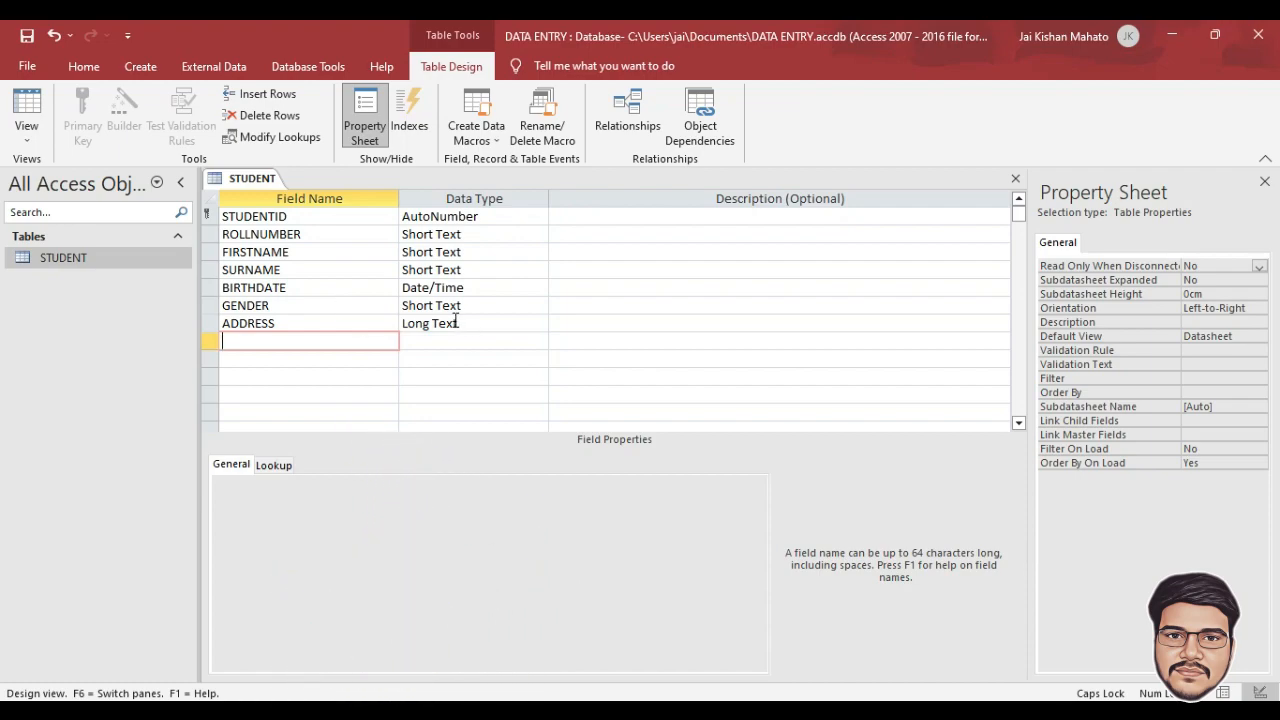
{"action": "type", "text": "M"}
{"action": "key", "text": "BackSpace"}
{"action": "type", "text": "MOBILE"}
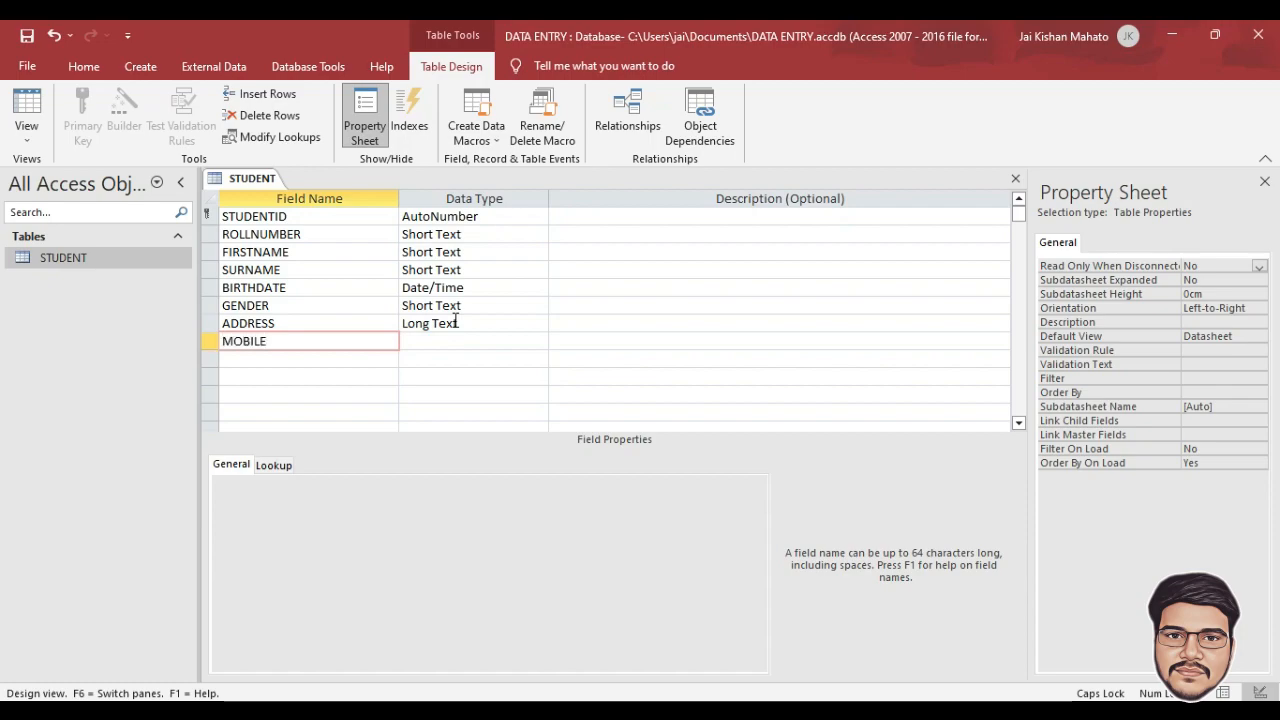
{"action": "key", "text": "Tab"}
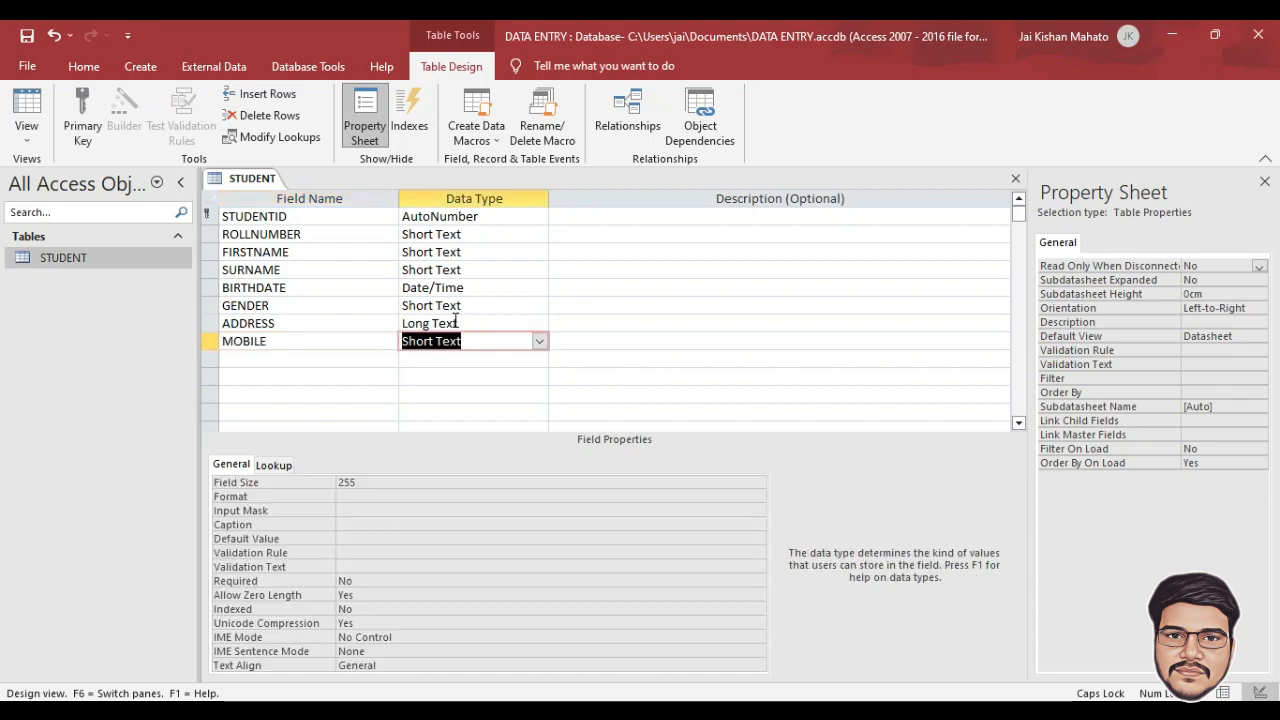
{"action": "key", "text": "Tab"}
{"action": "key", "text": "Tab"}
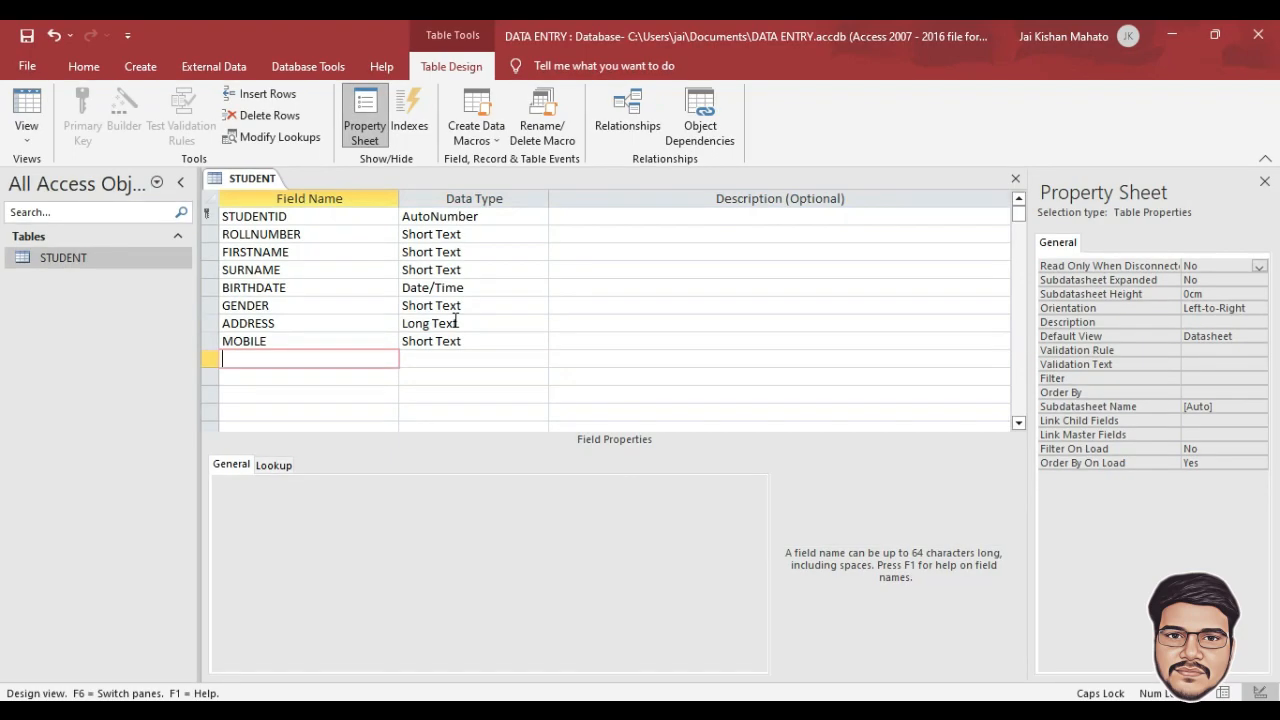
Step: Add AADHARNO, PHOTO as an Attachment field, and BARCODE to the table
{"action": "type", "text": "AADHARNO"}
{"action": "key", "text": "BackSpace"}
{"action": "type", "text": "O"}
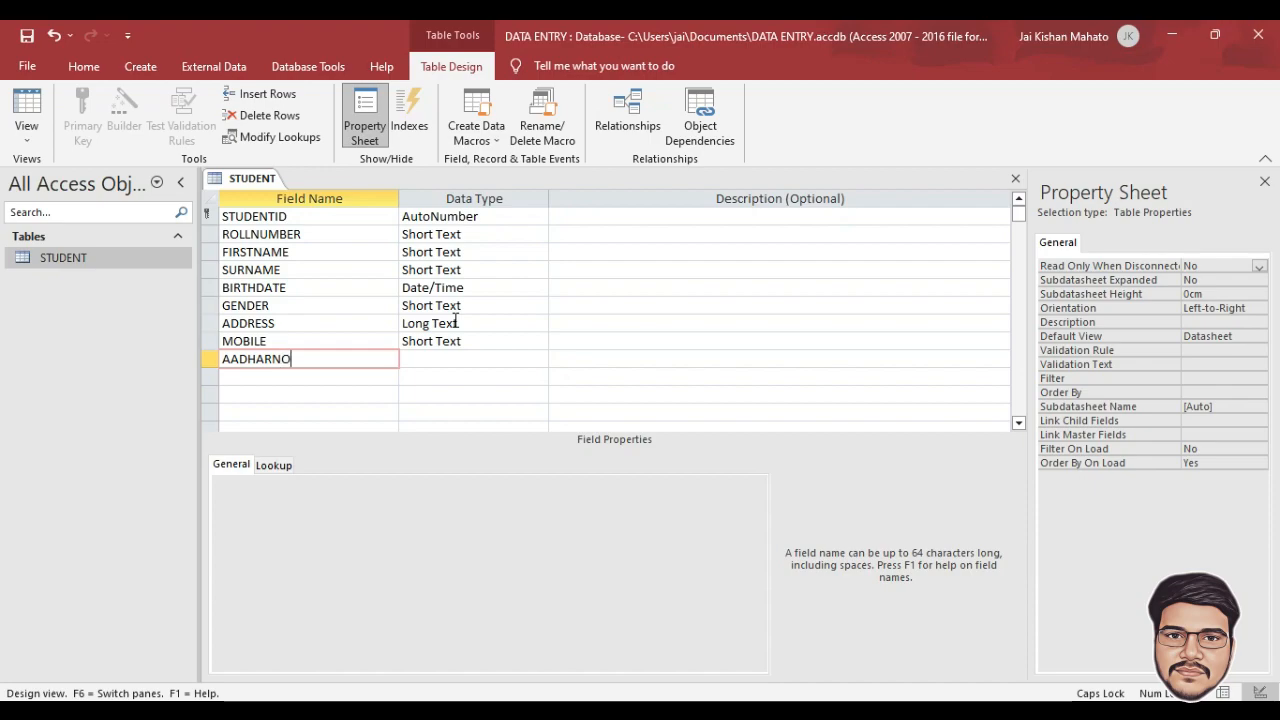
{"action": "key", "text": "Tab"}
{"action": "key", "text": "Tab"}
{"action": "key", "text": "Tab"}
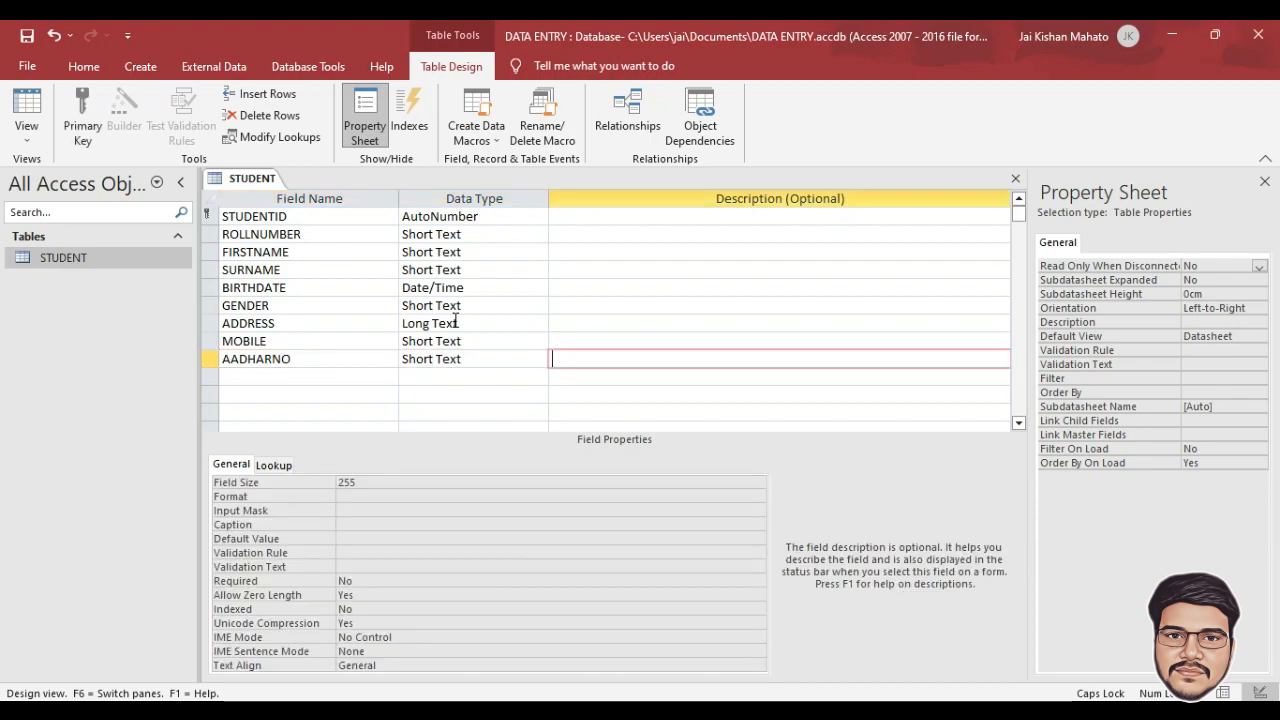
{"action": "type", "text": "PHOO"}
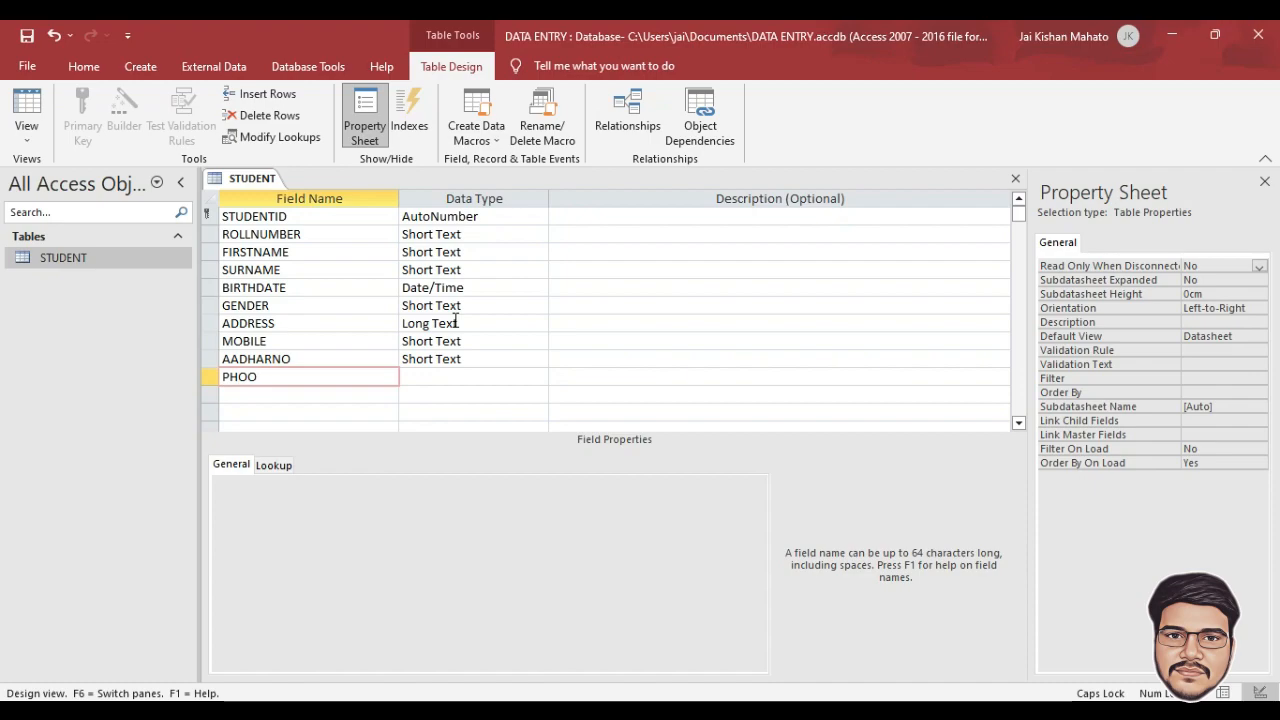
{"action": "key", "text": "BackSpace"}
{"action": "type", "text": "TO"}
{"action": "key", "text": "Tab"}
{"action": "type", "text": "A"}
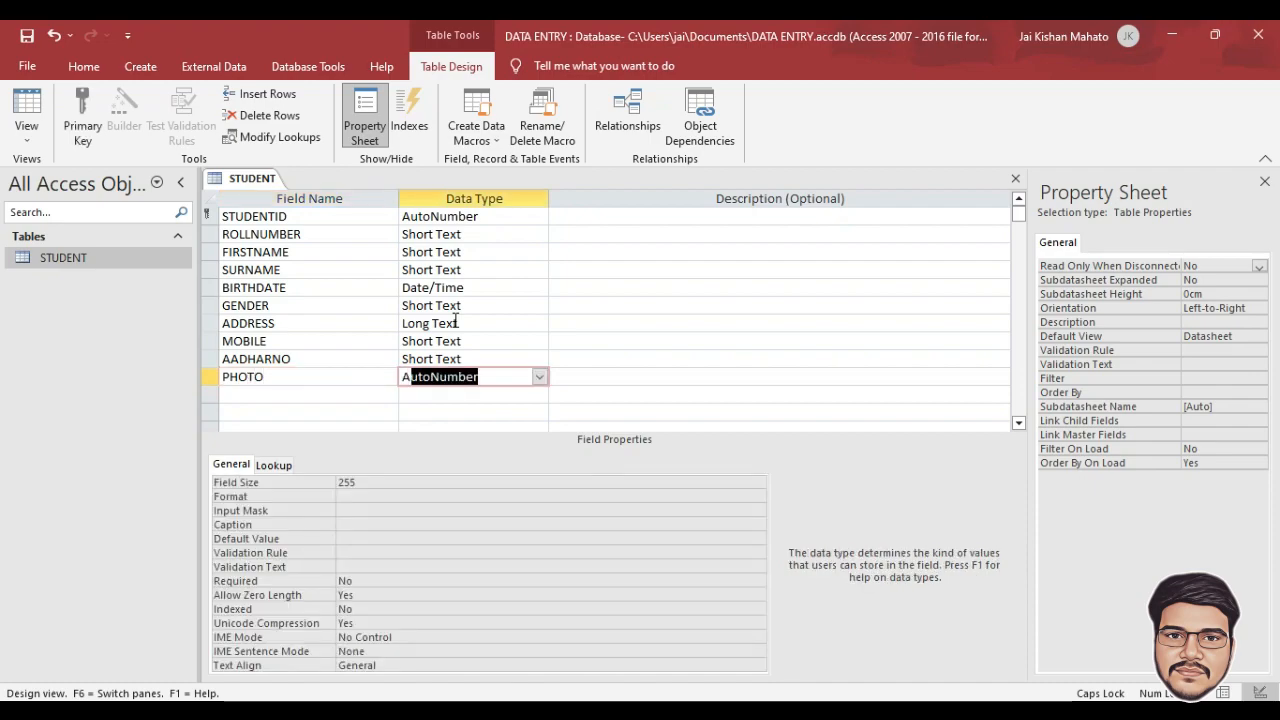
{"action": "type", "text": "tachment"}
{"action": "key", "text": "Tab"}
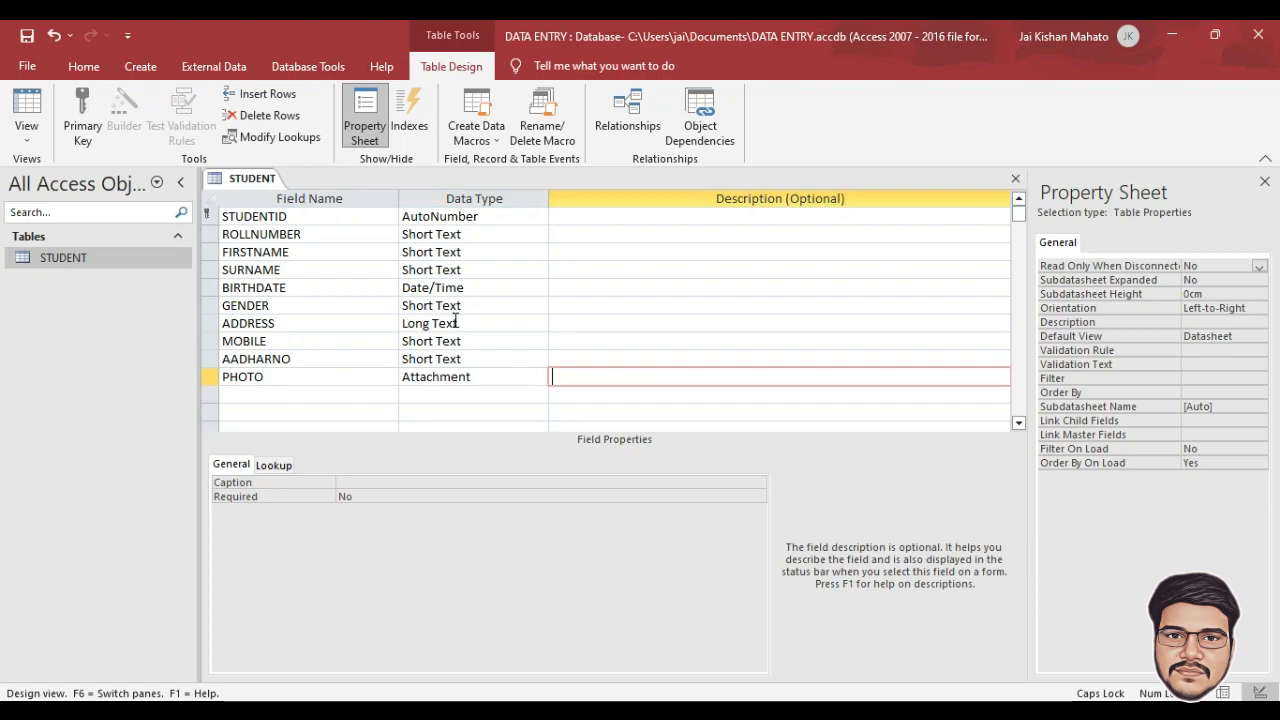
{"action": "key", "text": "Tab"}
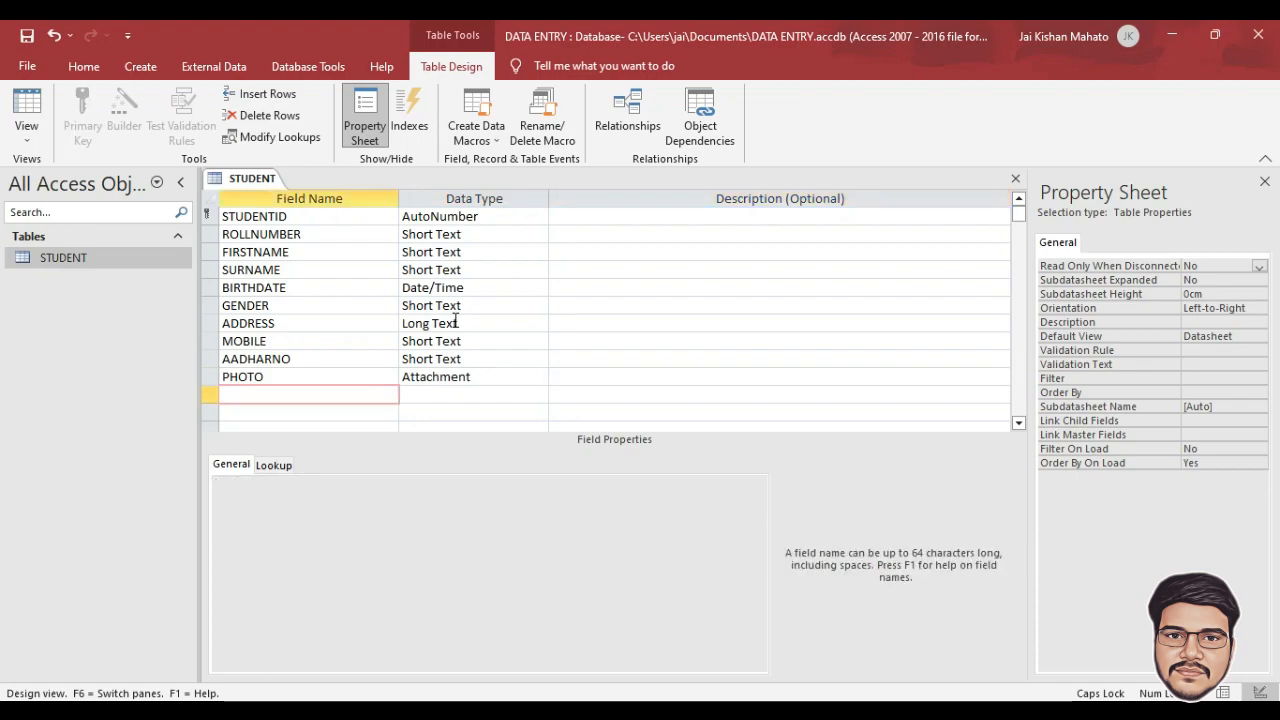
{"action": "type", "text": "BARCODE"}
{"action": "key", "text": "Tab"}
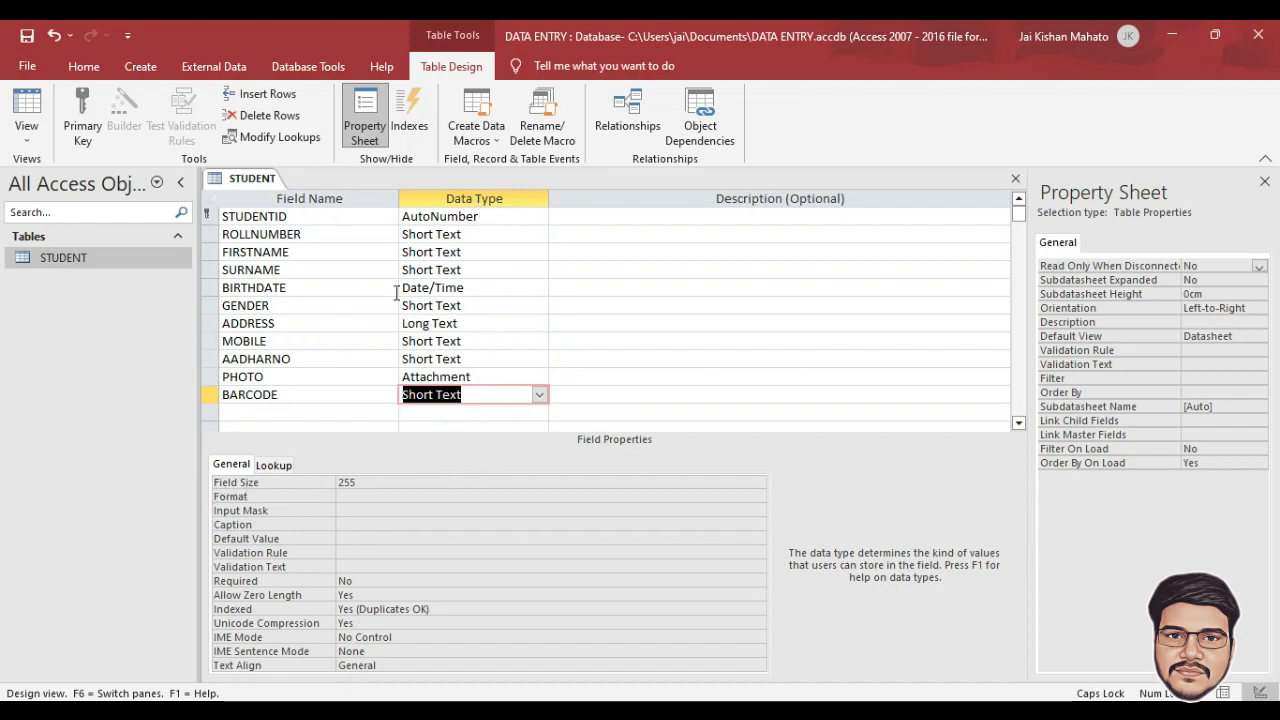
Step: Set Field Size to 25 on AADHARNO, MOBILE, GENDER, SURNAME and ROLLNUMBER
{"action": "left_click", "coordinate": [394, 480]}
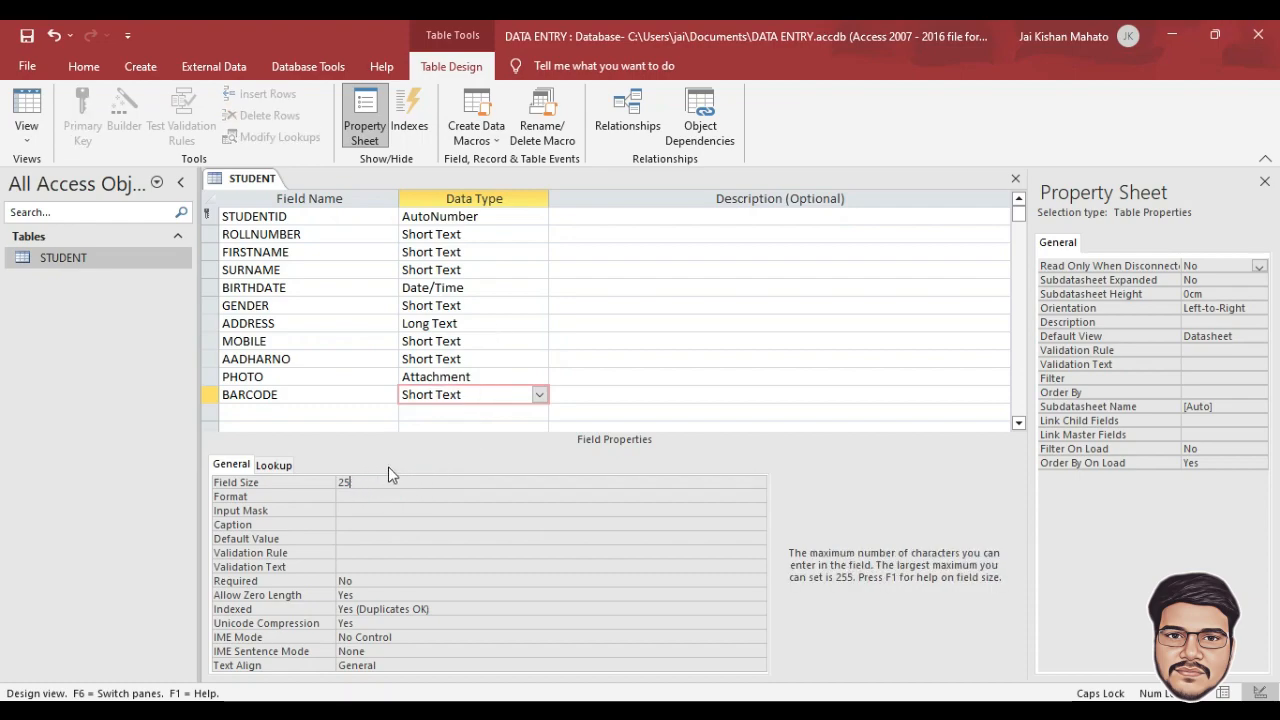
{"action": "left_click", "coordinate": [456, 359]}
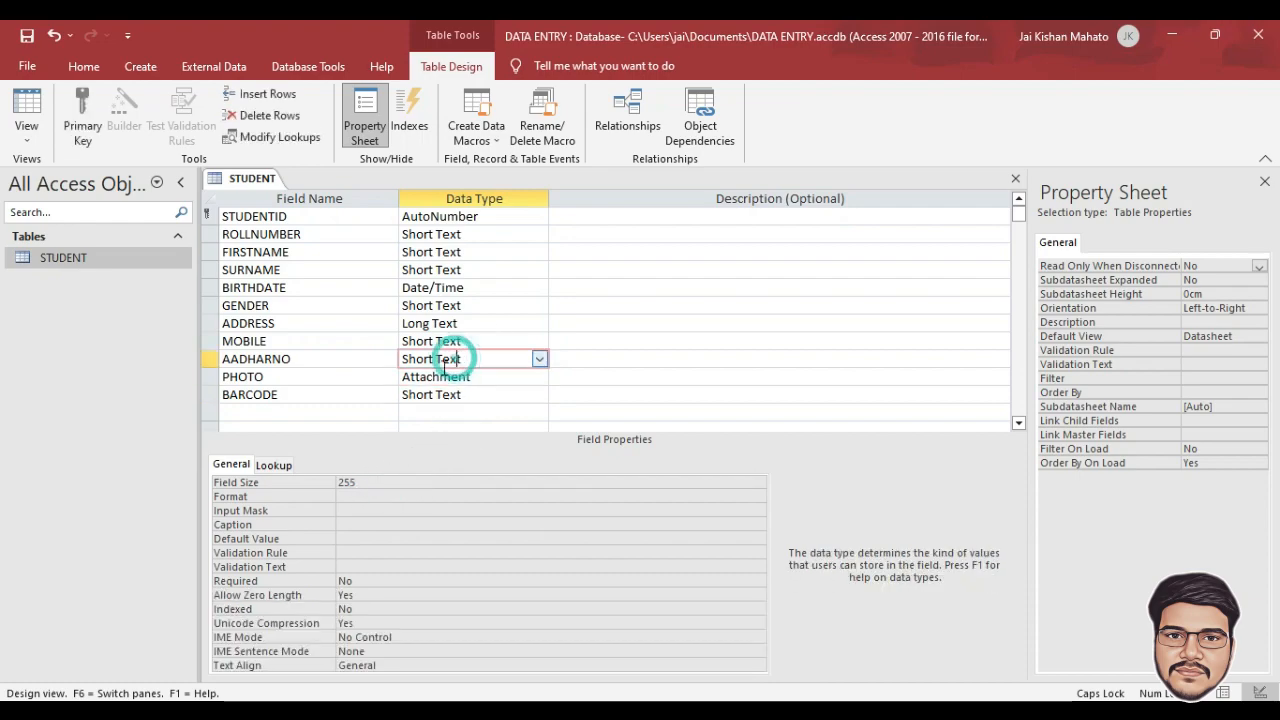
{"action": "left_click", "coordinate": [370, 482]}
{"action": "key", "text": "BackSpace"}
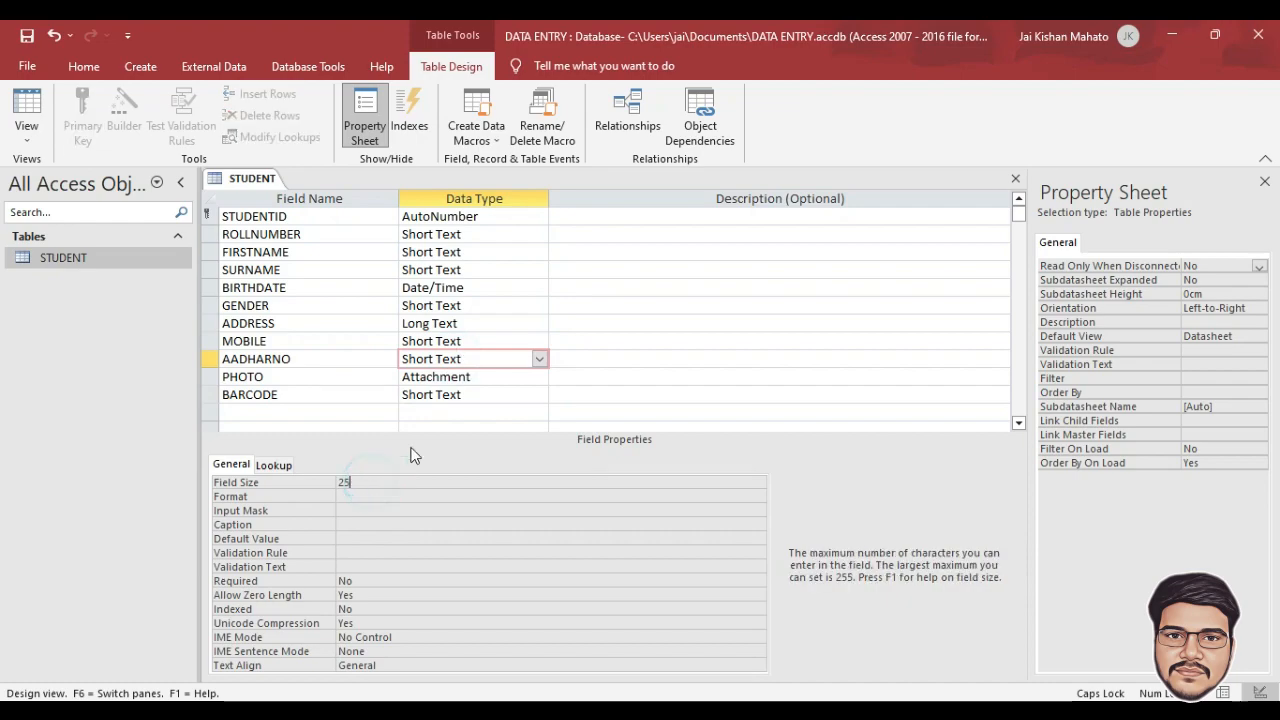
{"action": "left_click", "coordinate": [459, 341]}
{"action": "left_click", "coordinate": [391, 482]}
{"action": "left_click", "coordinate": [459, 306]}
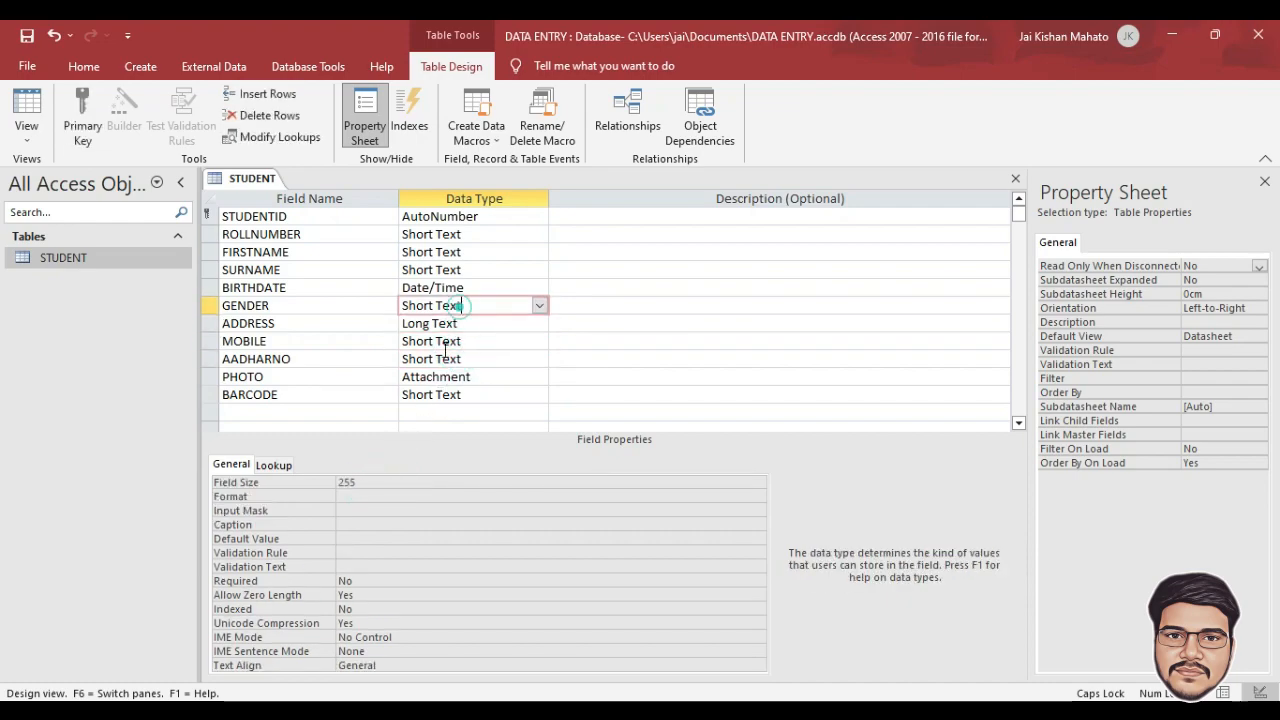
{"action": "left_click", "coordinate": [369, 482]}
{"action": "left_click", "coordinate": [460, 270]}
{"action": "left_click", "coordinate": [369, 482]}
{"action": "left_click", "coordinate": [466, 234]}
{"action": "left_click", "coordinate": [393, 482]}
{"action": "key", "text": "BackSpace"}
{"action": "left_click", "coordinate": [473, 217]}
{"action": "left_click", "coordinate": [475, 235]}
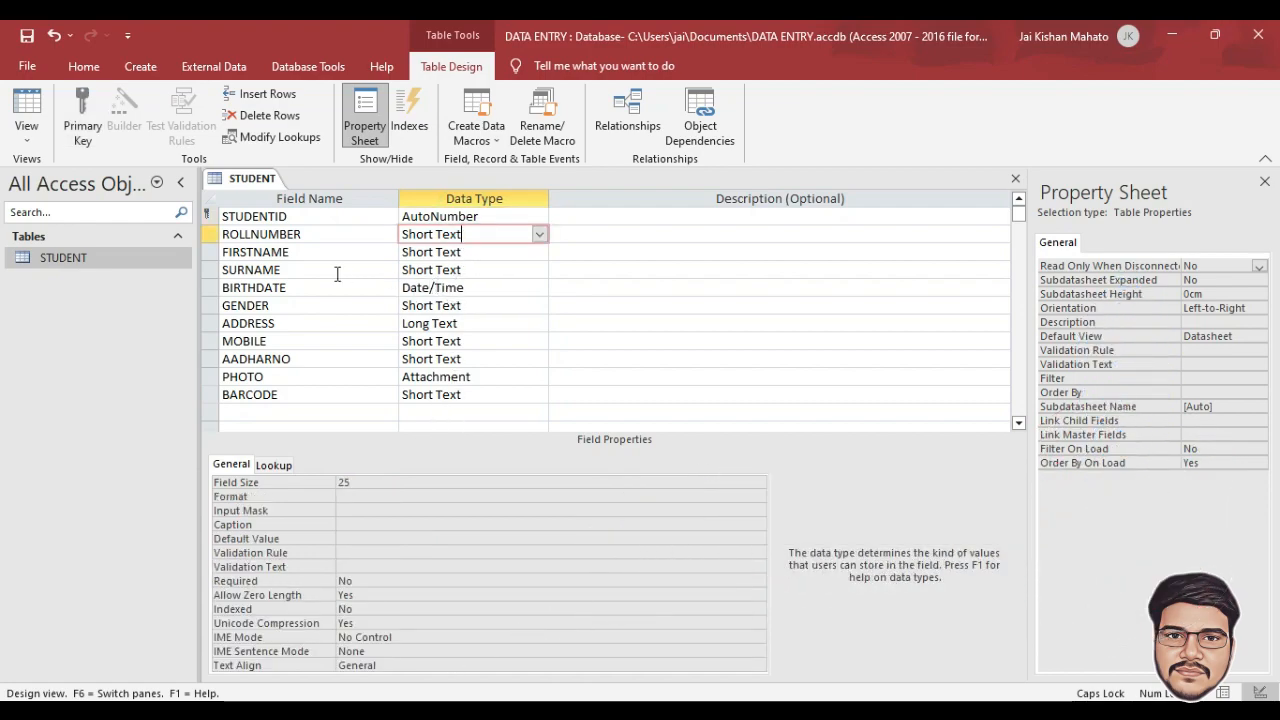
Step: Save and close the STUDENT table design
{"action": "right_click", "coordinate": [252, 192]}
{"action": "left_click", "coordinate": [289, 198]}
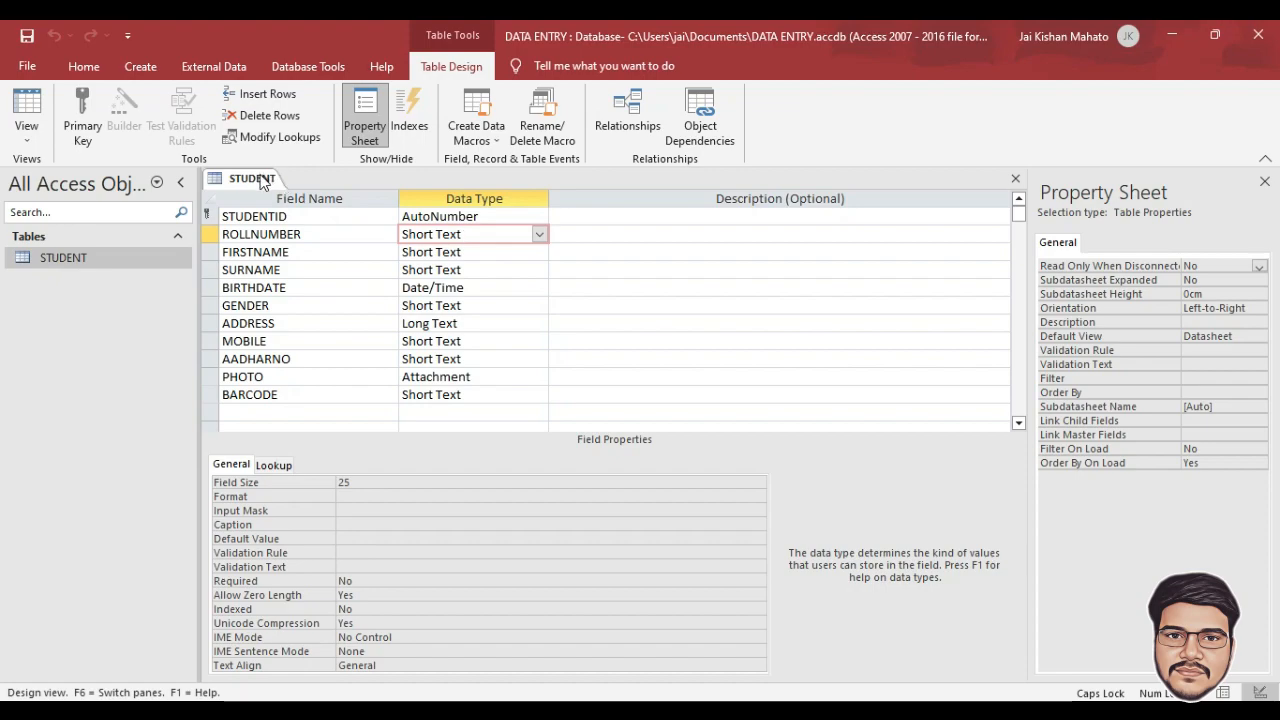
{"action": "right_click", "coordinate": [254, 180]}
{"action": "left_click", "coordinate": [288, 214]}
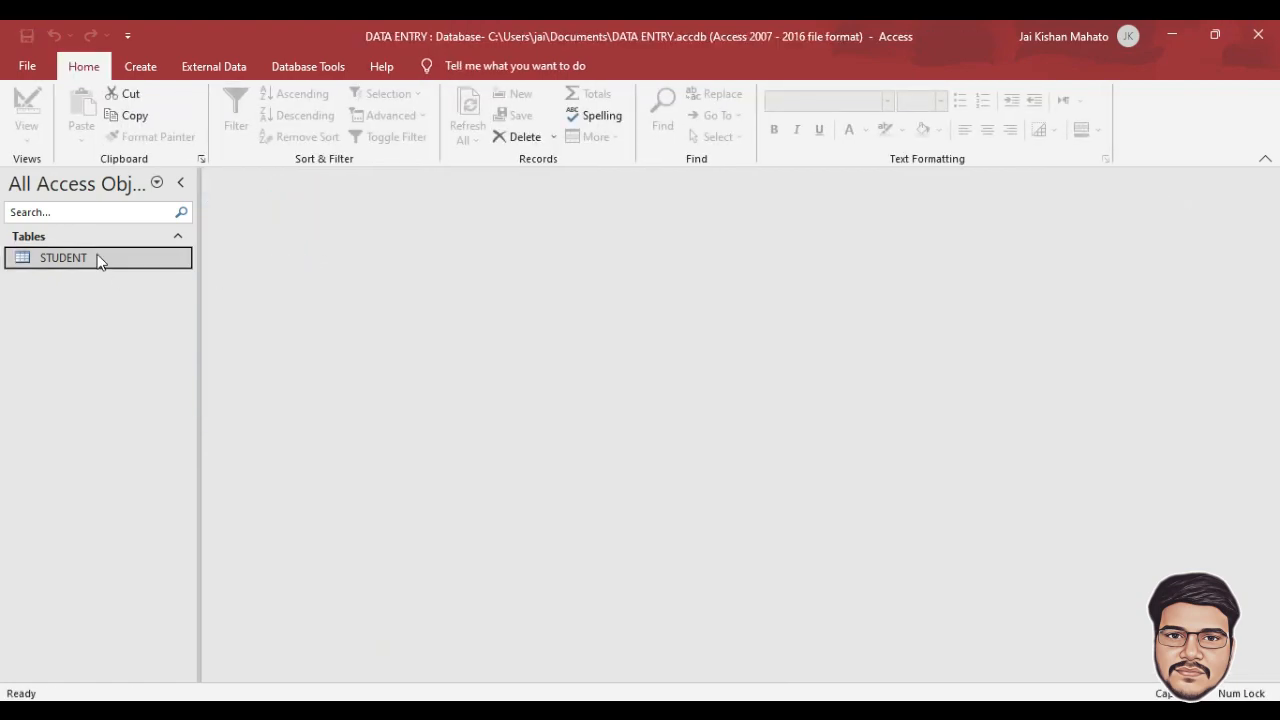
Step: Open the STUDENT table in Datasheet view and select the new record's BARCODE cell
{"action": "right_click", "coordinate": [72, 264]}
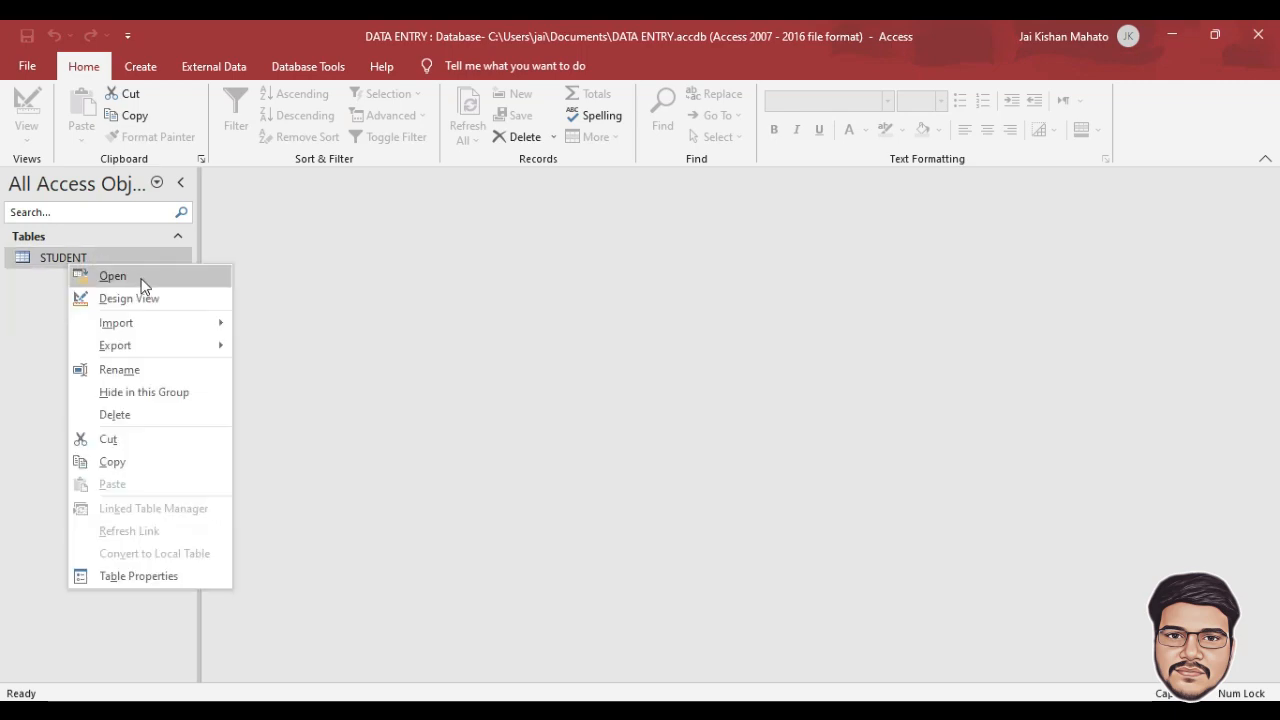
{"action": "left_click", "coordinate": [141, 279]}
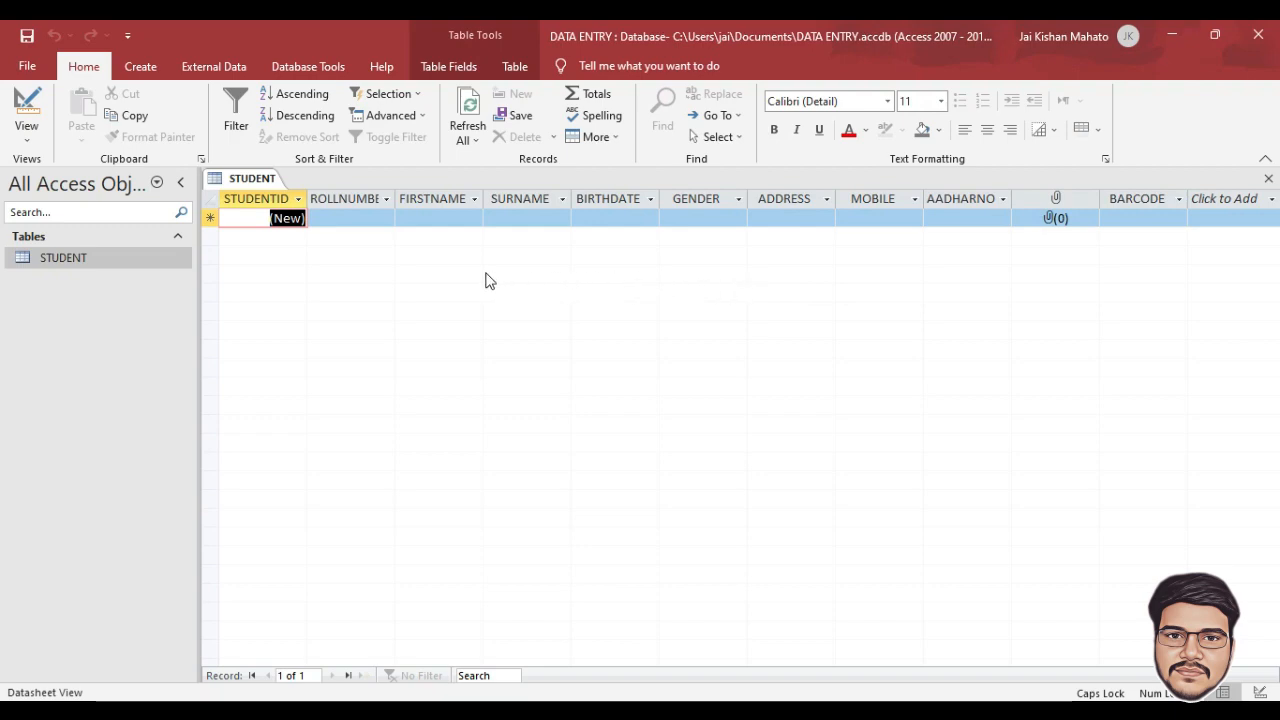
{"action": "left_click", "coordinate": [1140, 217]}
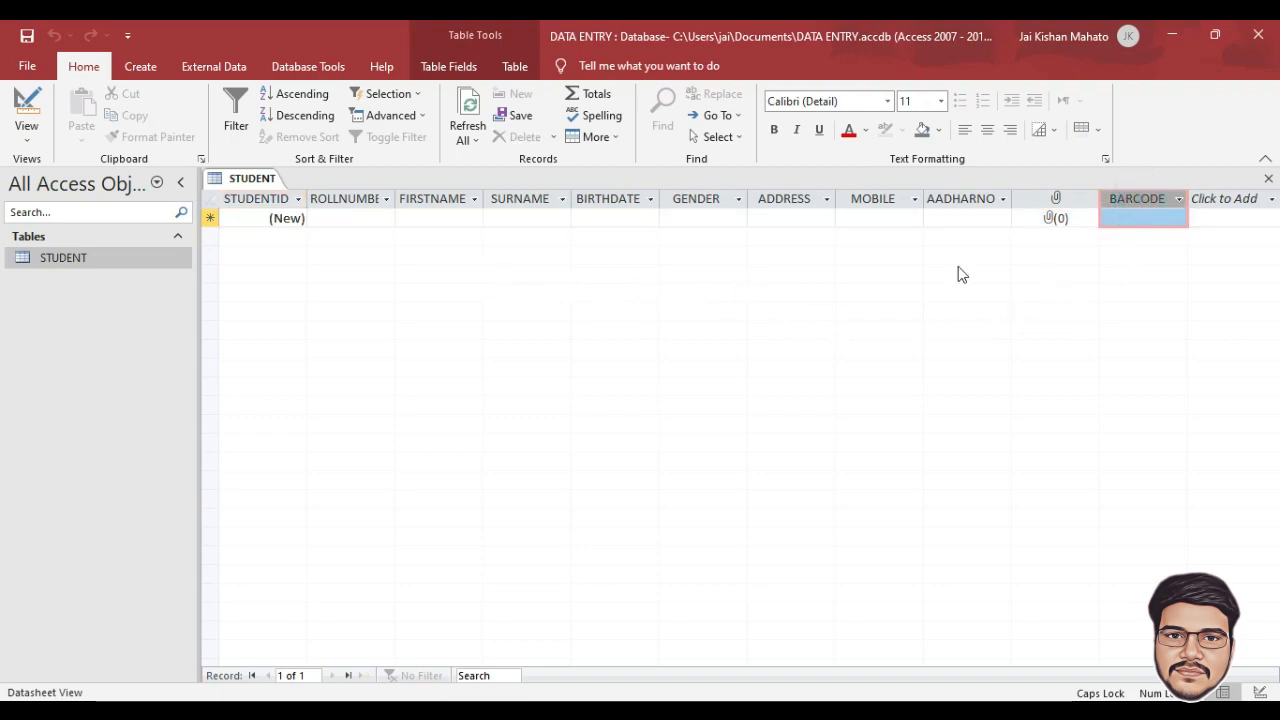
{"action": "left_click", "coordinate": [141, 66]}
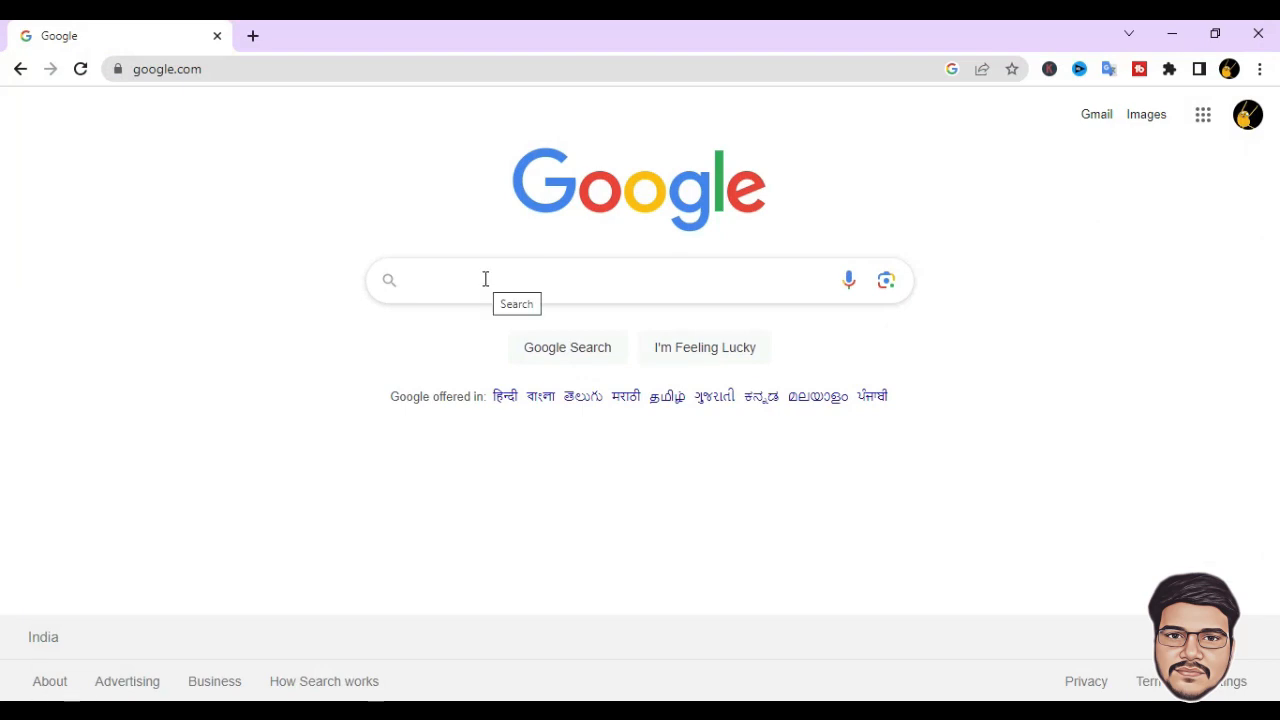
Step: Search Google for 'barcode font 3 of 9', open the dafont page, and cancel its download
{"action": "type", "text": "BAR"}
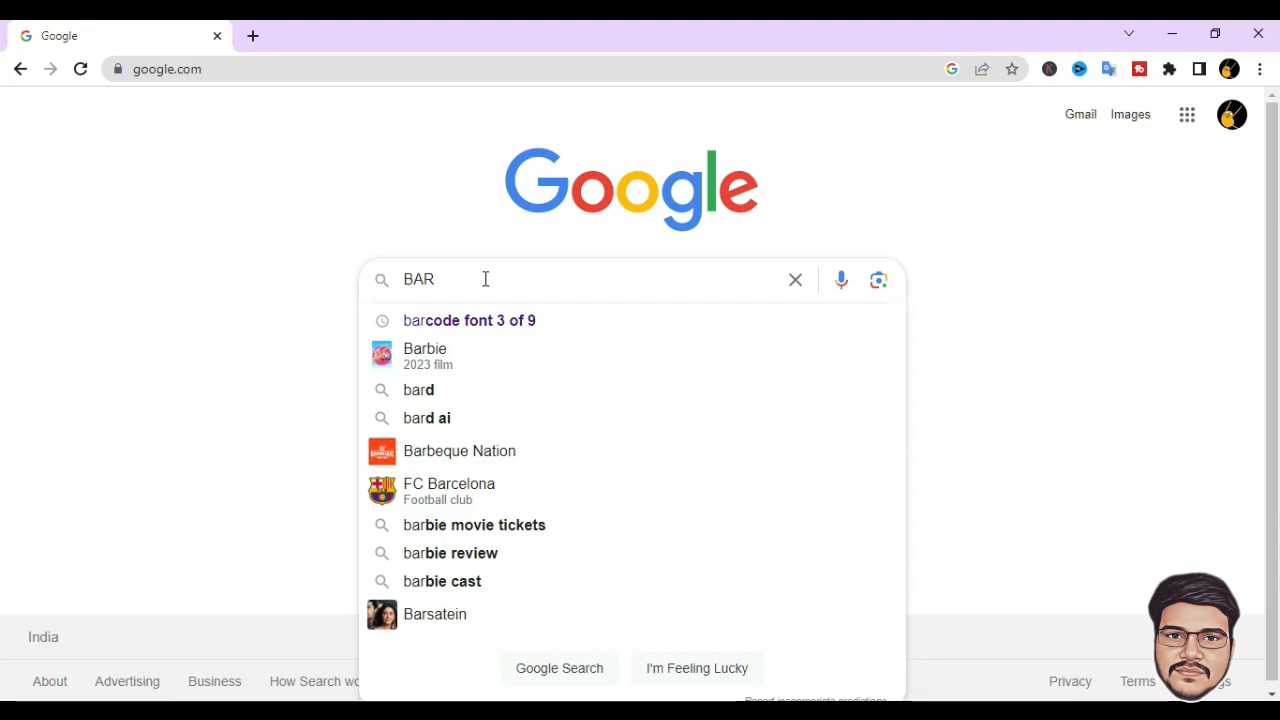
{"action": "key", "text": "Down"}
{"action": "key", "text": "Return"}
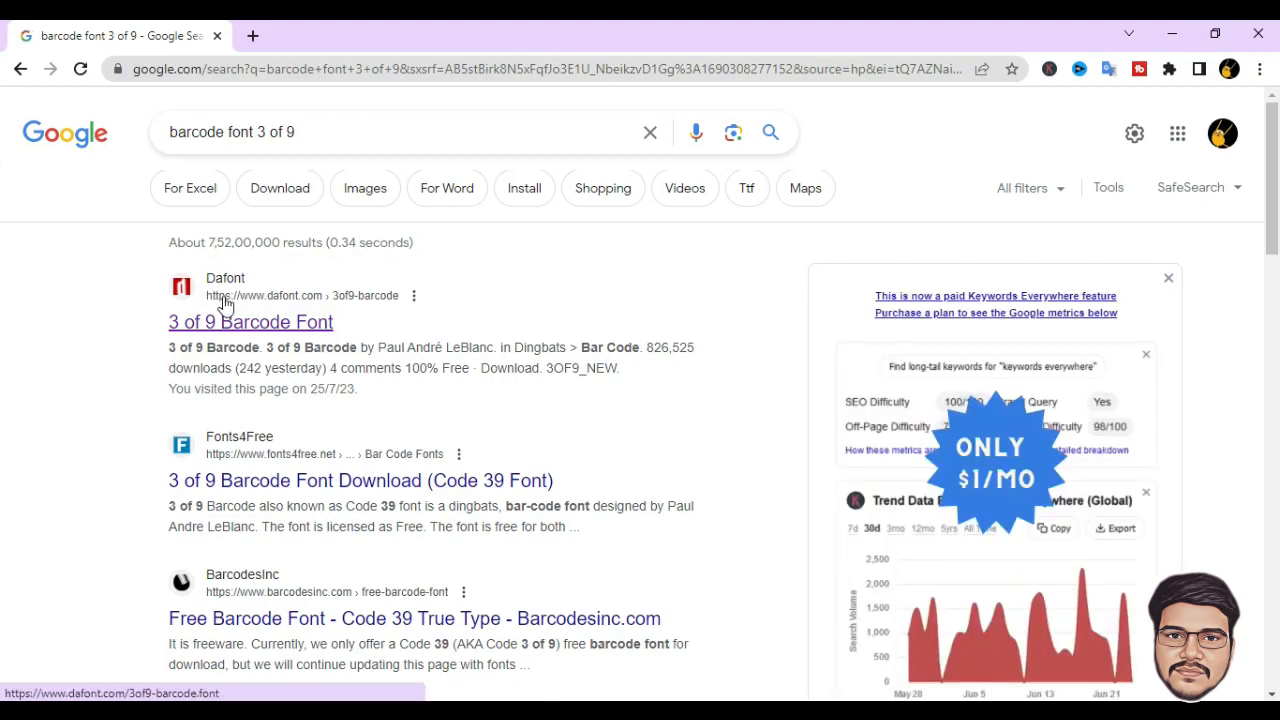
{"action": "left_click", "coordinate": [225, 330]}
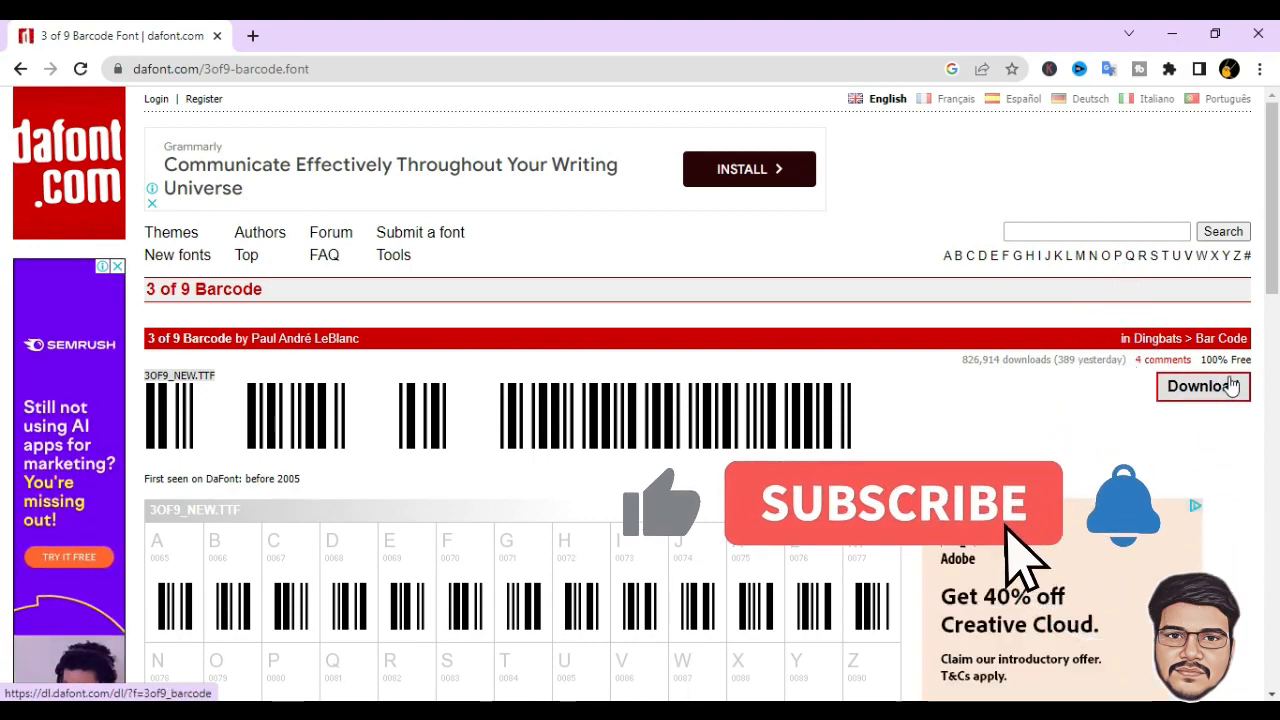
{"action": "left_click", "coordinate": [1166, 388]}
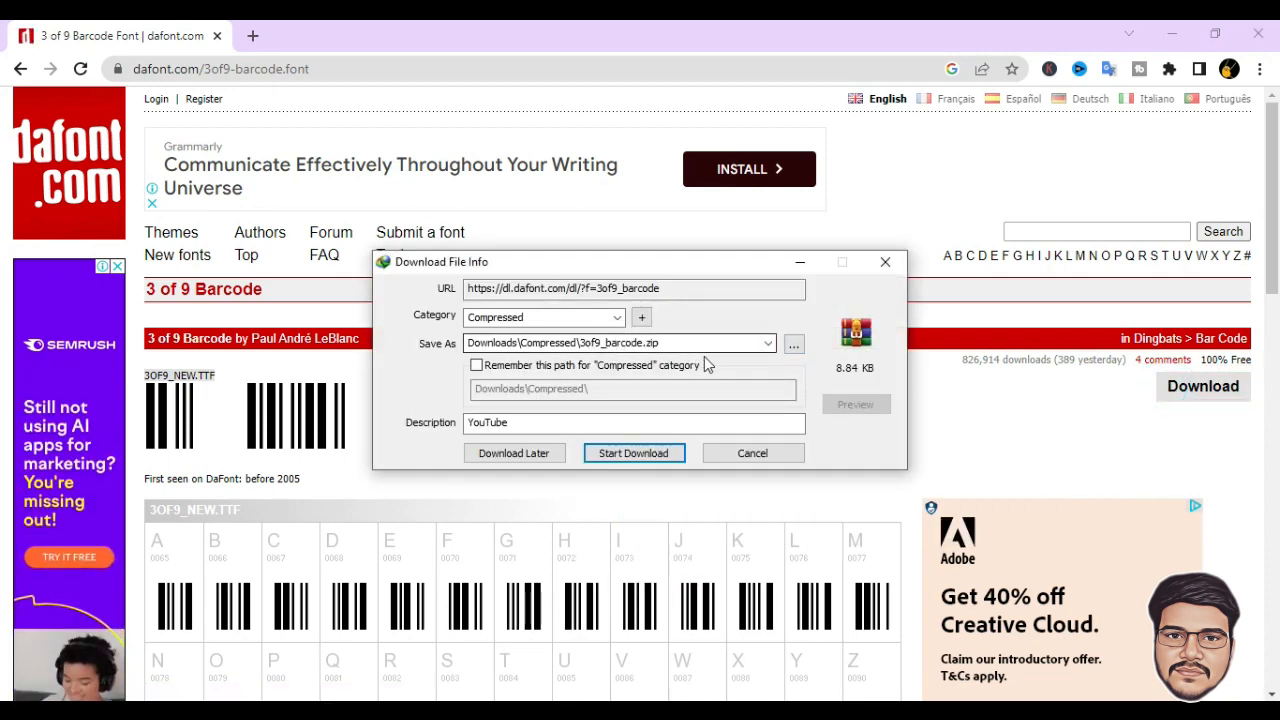
{"action": "left_click", "coordinate": [757, 454]}
{"action": "left_click", "coordinate": [824, 239]}
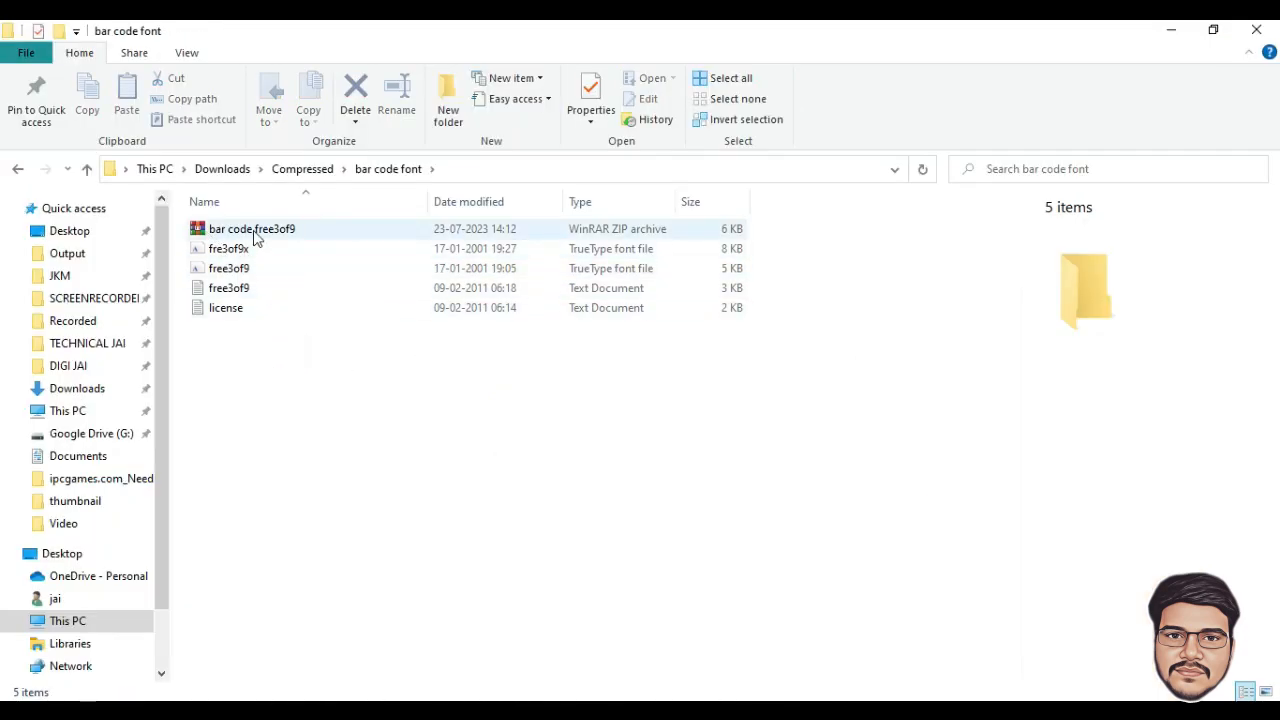
Step: Select the extracted free3of9 font files in the bar code font folder
{"action": "left_click", "coordinate": [258, 230]}
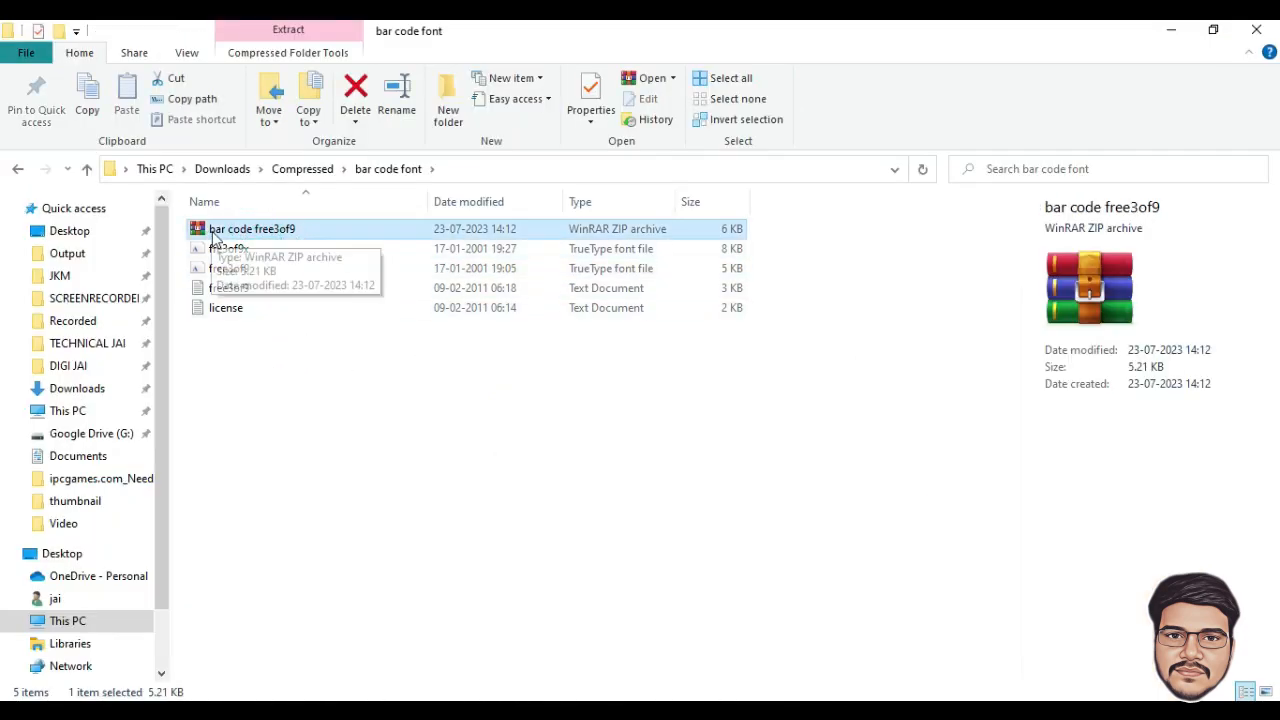
{"action": "left_click", "coordinate": [298, 397]}
{"action": "left_click_drag", "start_coordinate": [225, 325], "coordinate": [273, 240]}
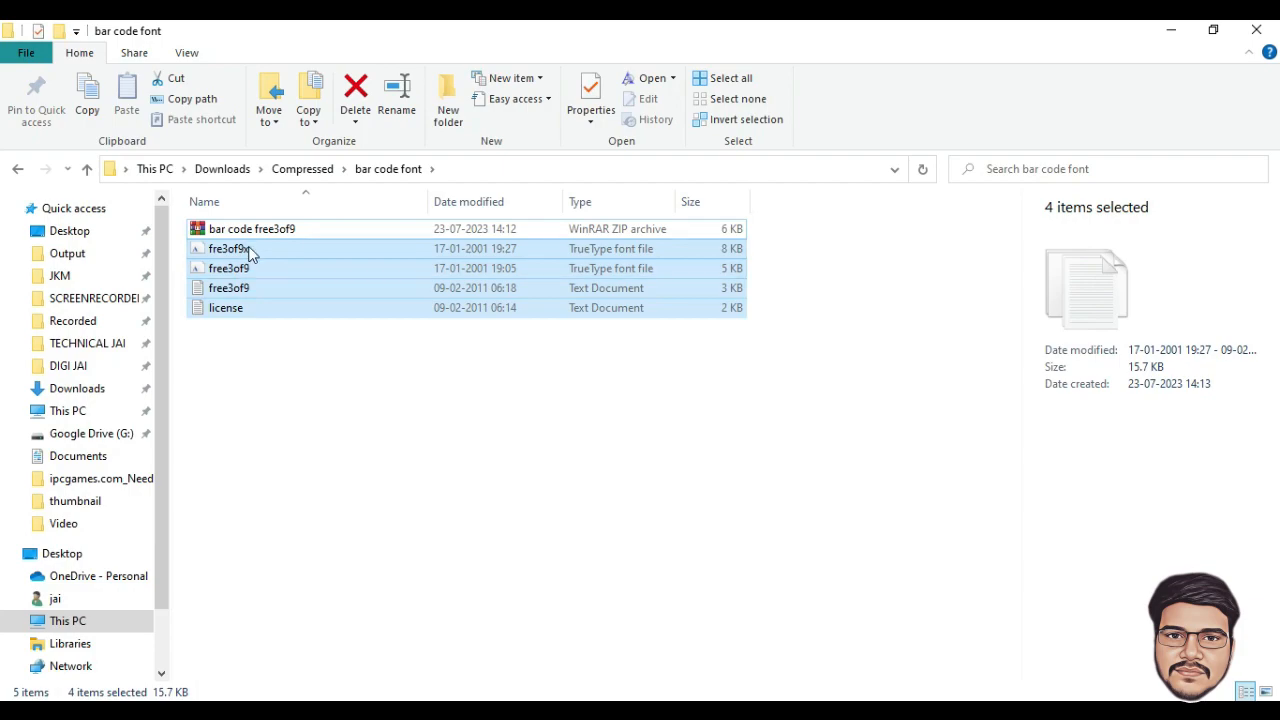
{"action": "left_click", "coordinate": [247, 253]}
{"action": "left_click", "coordinate": [253, 276]}
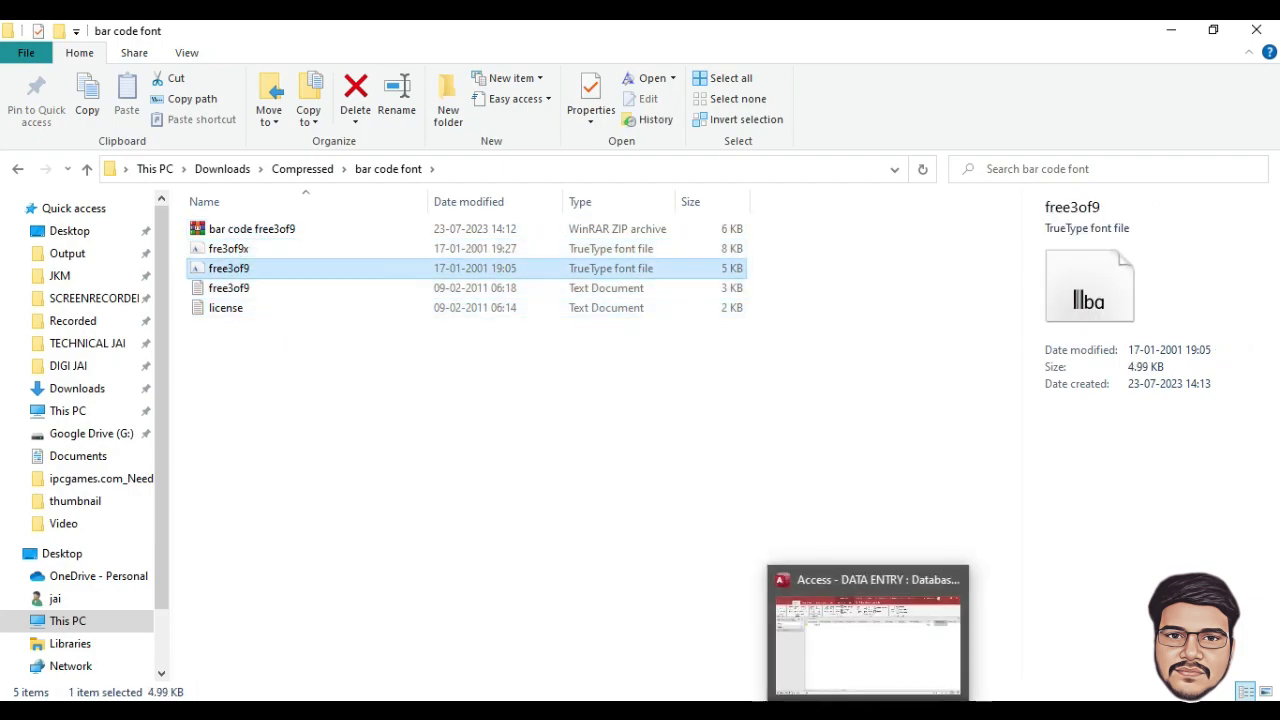
{"action": "left_click", "coordinate": [870, 712]}
{"action": "right_click", "coordinate": [868, 712]}
{"action": "left_click", "coordinate": [406, 712]}
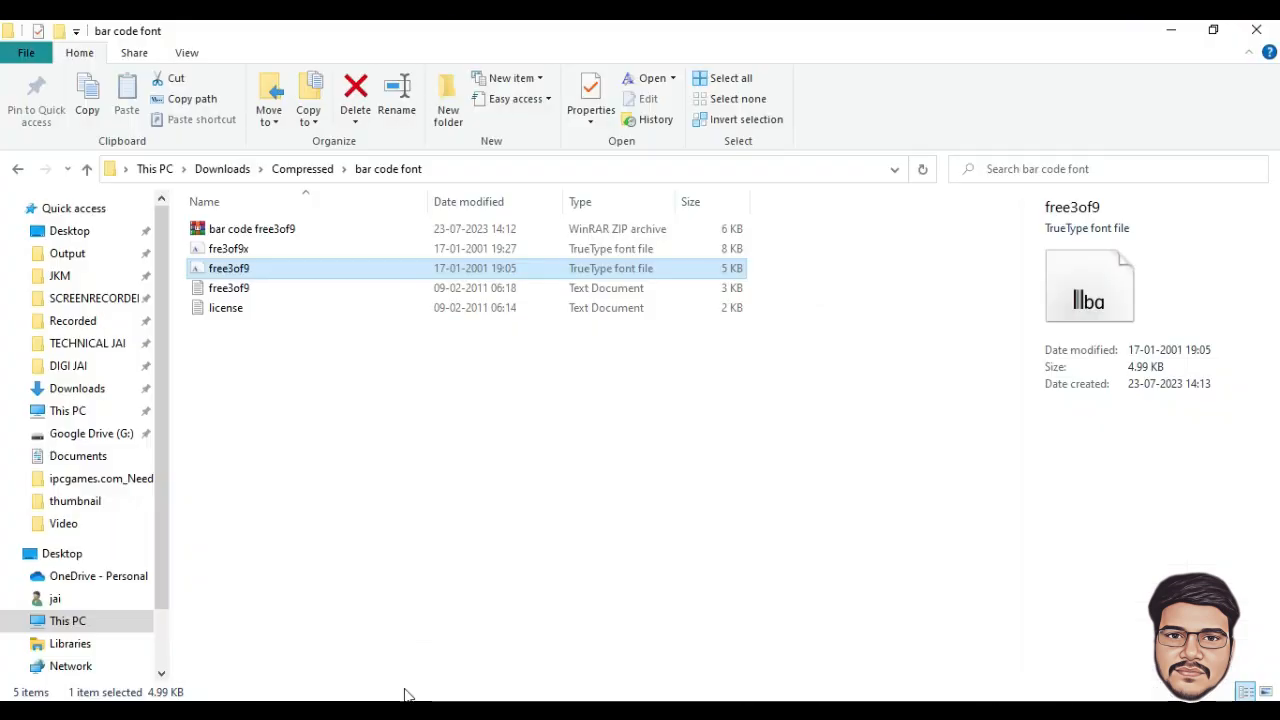
Step: Preview the Free 3 of 9 Extended and Free 3 of 9 fonts, closing each preview
{"action": "double_click", "coordinate": [222, 252]}
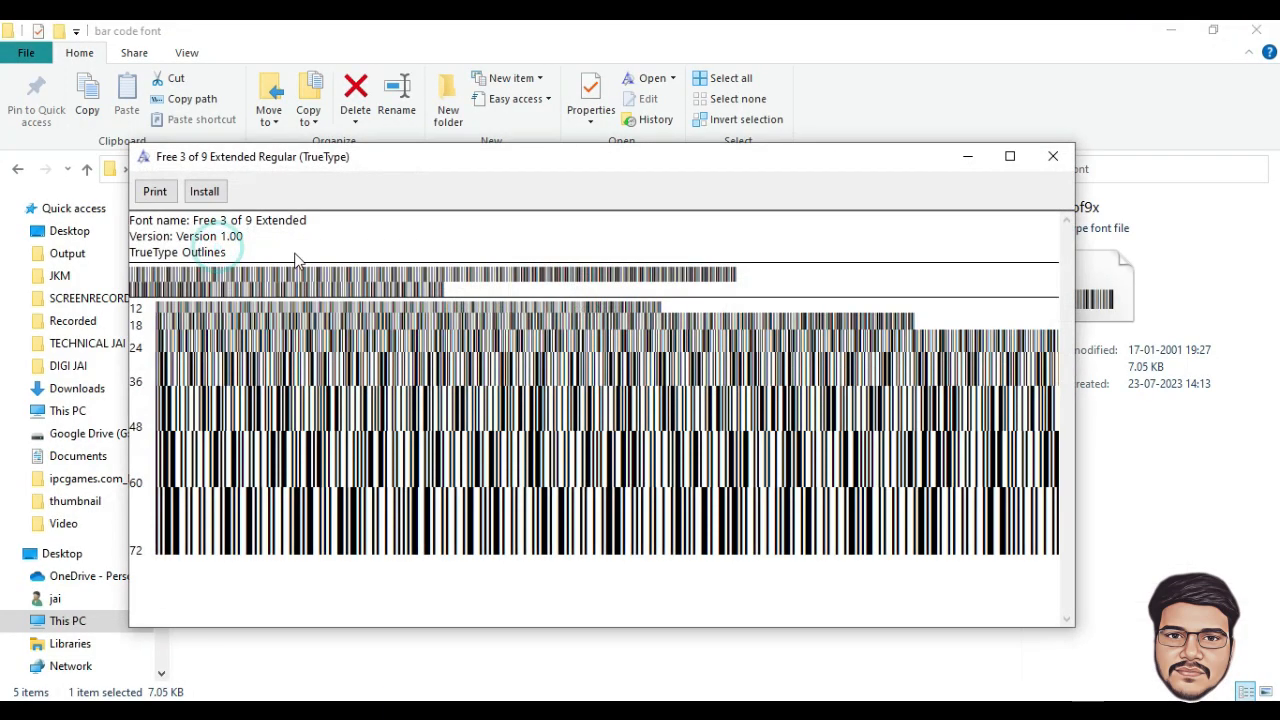
{"action": "left_click", "coordinate": [1052, 156]}
{"action": "double_click", "coordinate": [246, 271]}
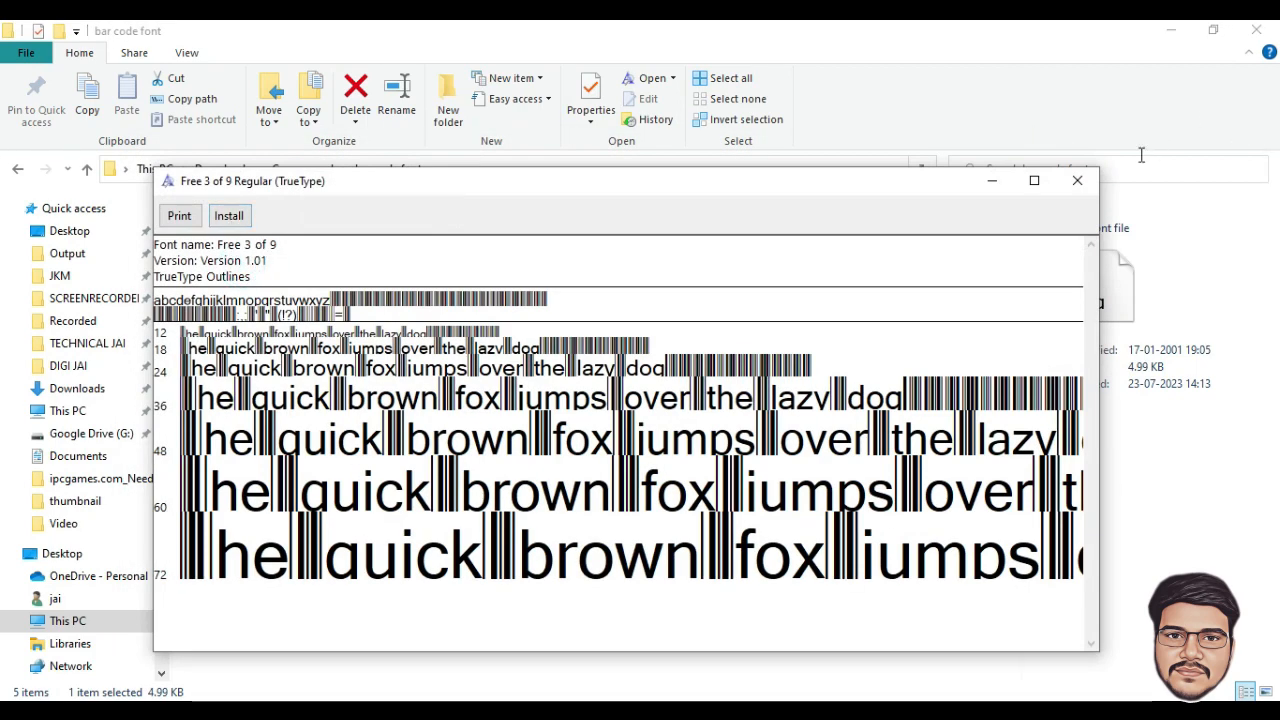
{"action": "left_click", "coordinate": [1077, 180]}
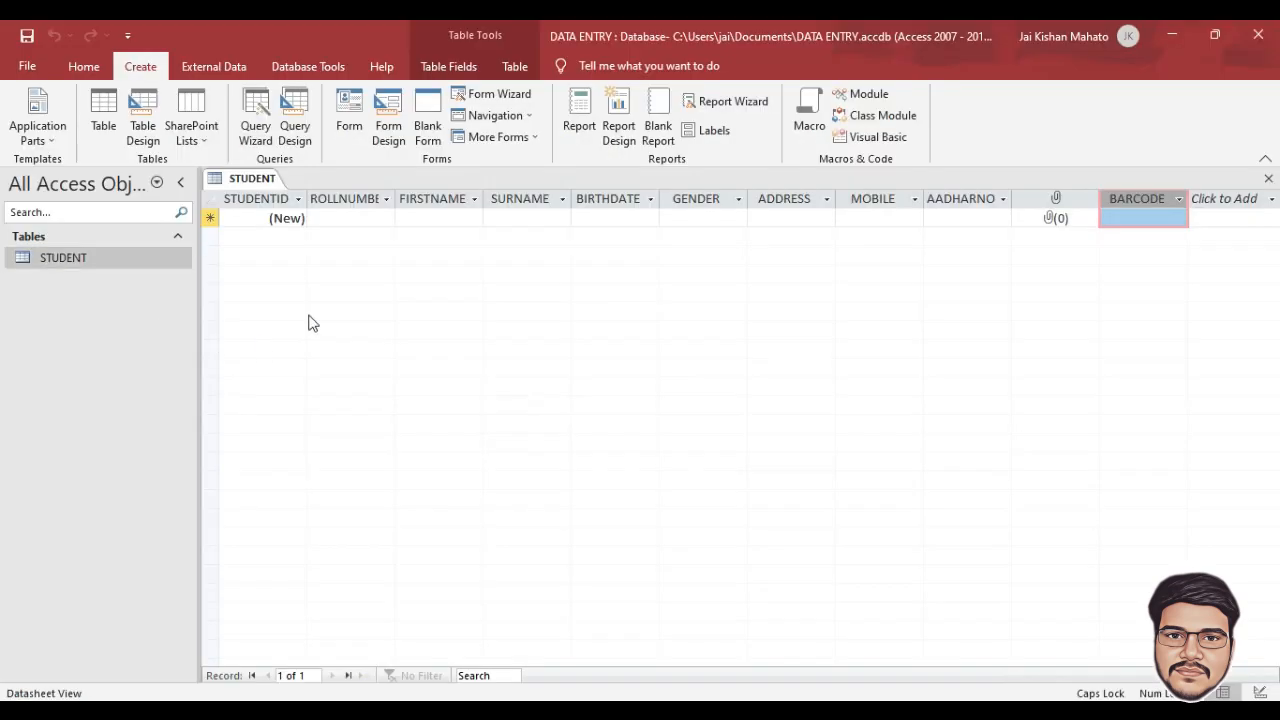
Step: Close the STUDENT table and start a new blank form in Form Design
{"action": "right_click", "coordinate": [244, 182]}
{"action": "left_click", "coordinate": [285, 214]}
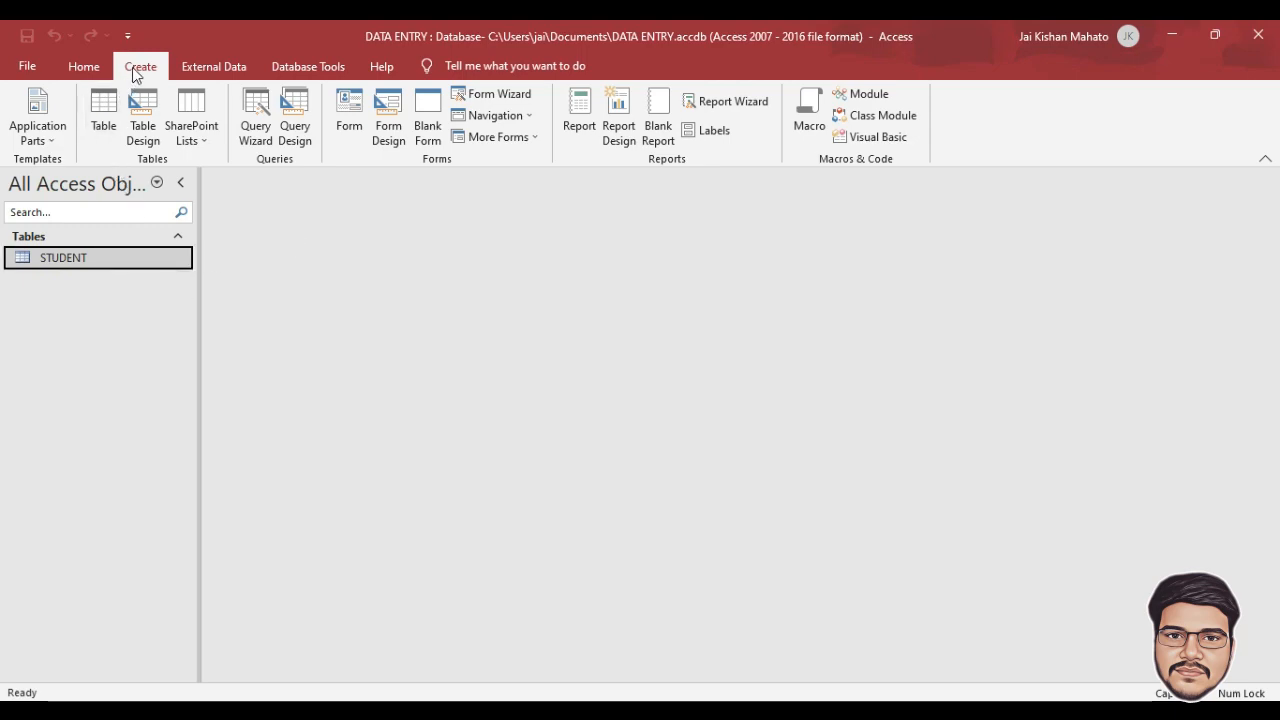
{"action": "left_click", "coordinate": [394, 130]}
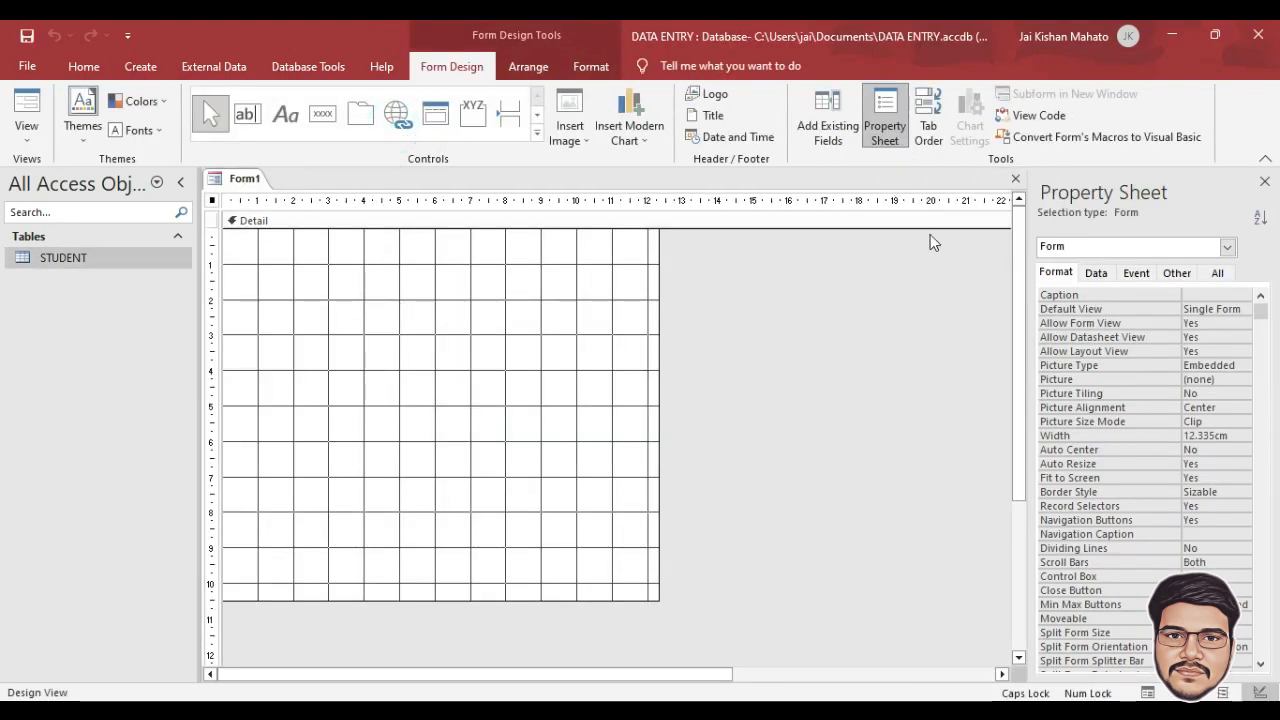
Step: Set the form's Record Source to STUDENT and select all fields STUDENTID through BARCODE
{"action": "left_click", "coordinate": [1099, 272]}
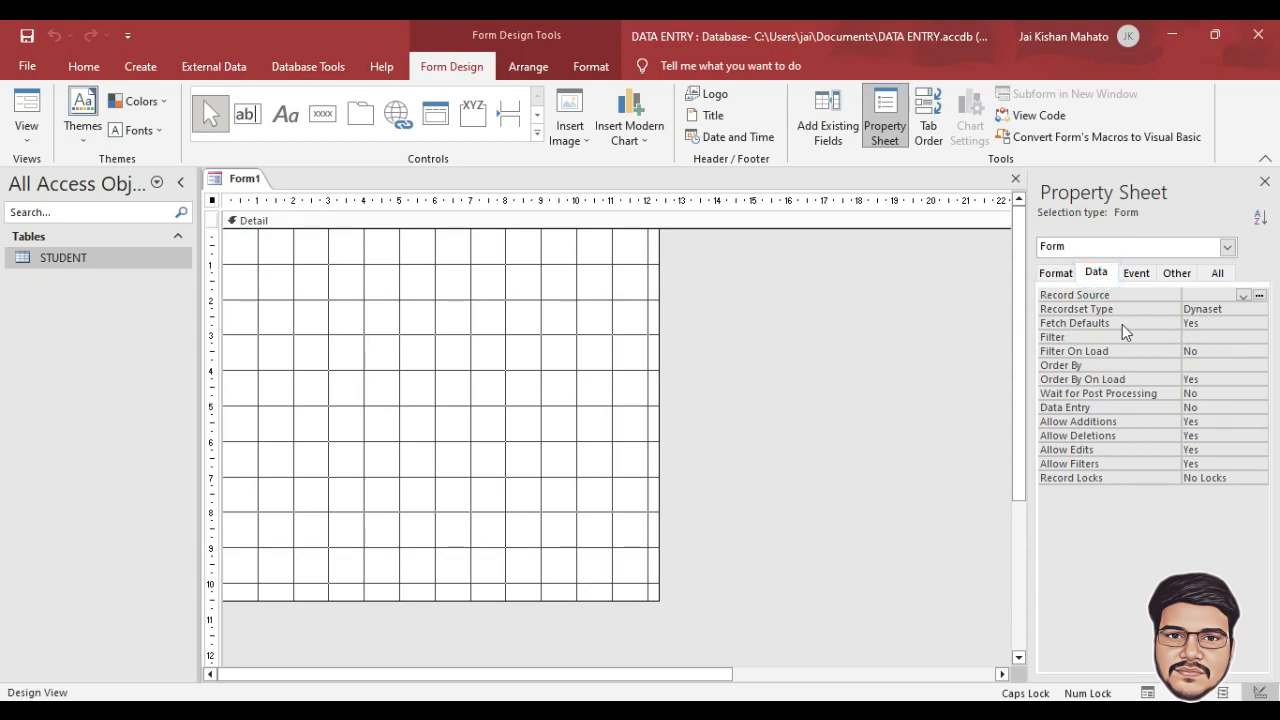
{"action": "left_click", "coordinate": [1243, 295]}
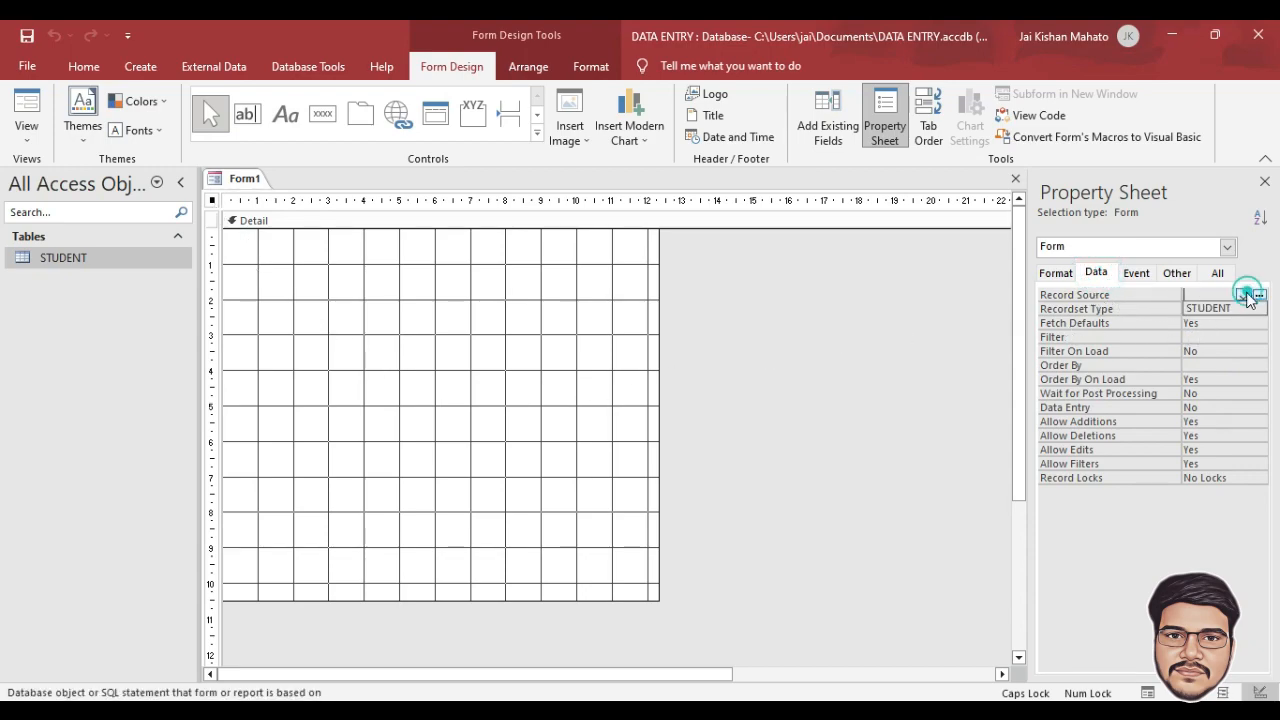
{"action": "left_click", "coordinate": [1230, 308]}
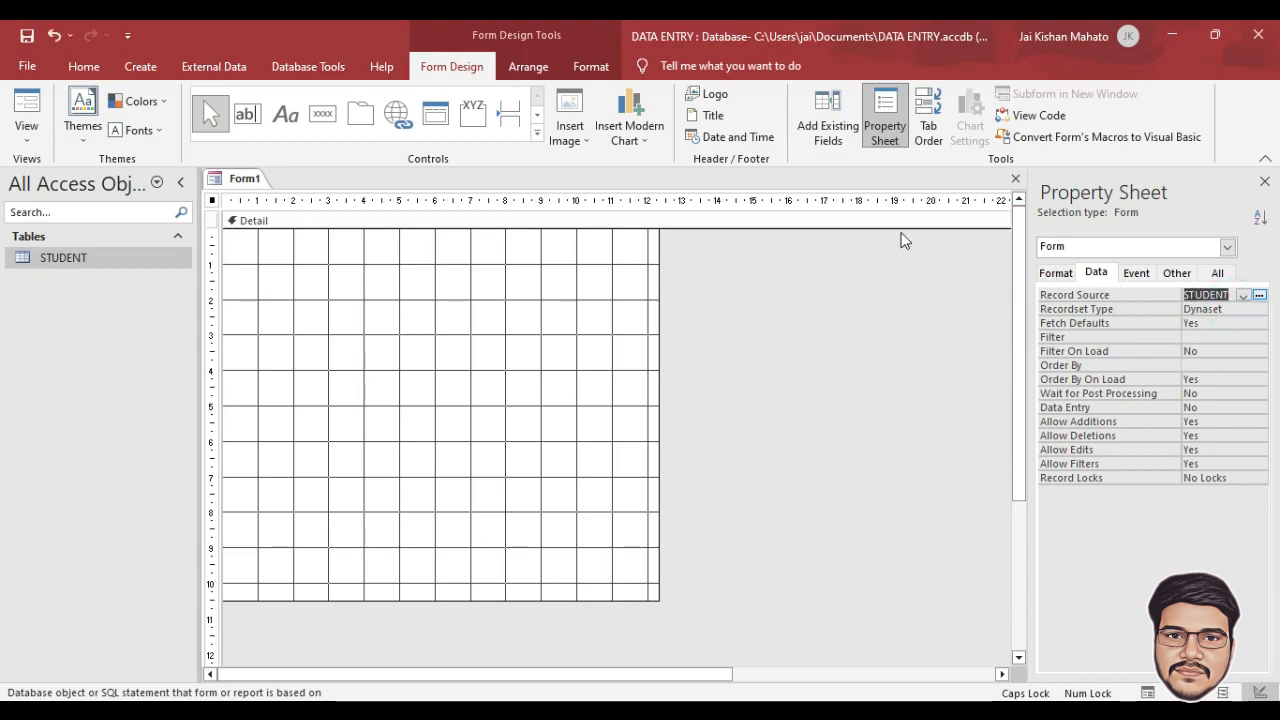
{"action": "left_click", "coordinate": [830, 141]}
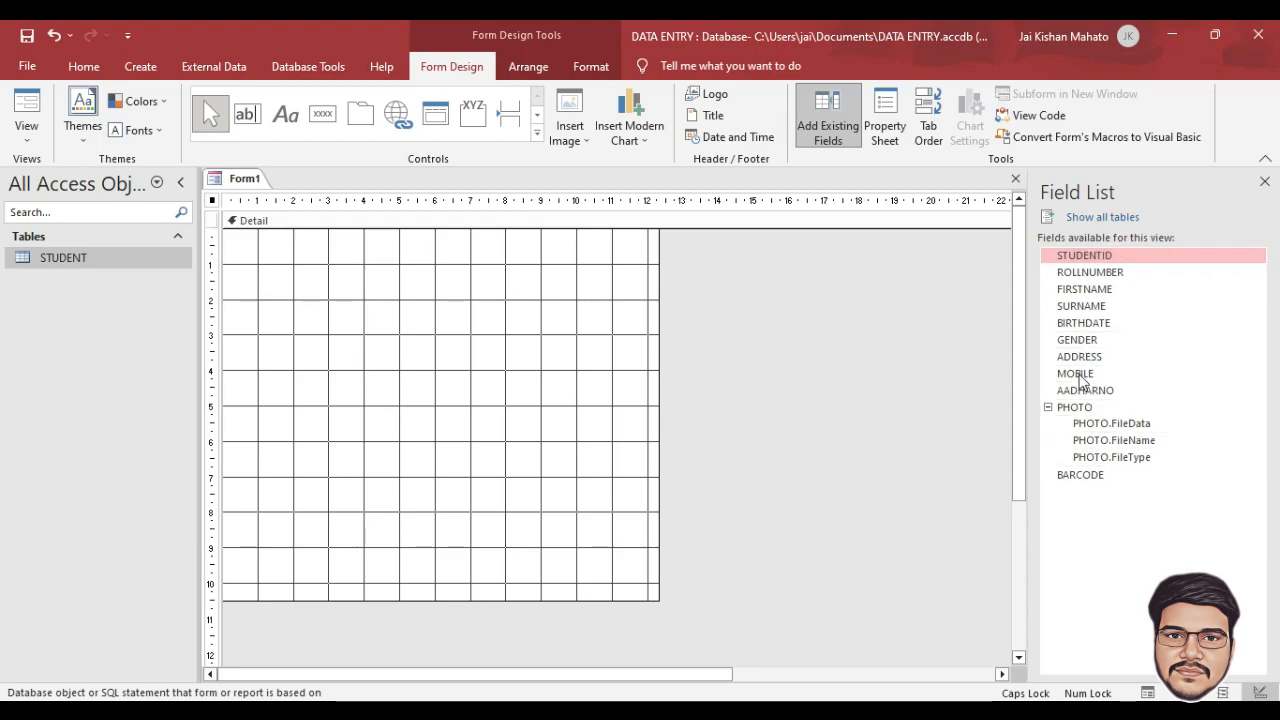
{"action": "left_click", "coordinate": [1083, 478], "text": "shift"}
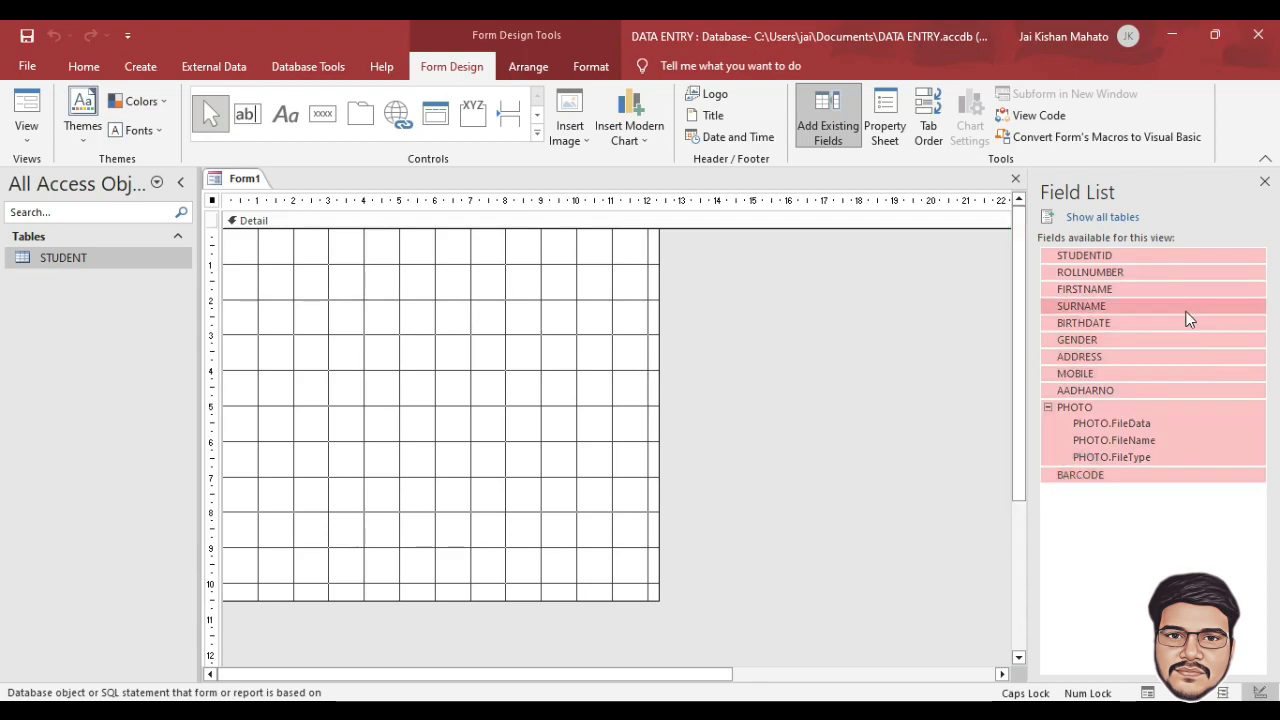
Step: Drop all the selected STUDENT fields onto the form and widen the form
{"action": "left_click_drag", "start_coordinate": [1186, 314], "coordinate": [392, 333]}
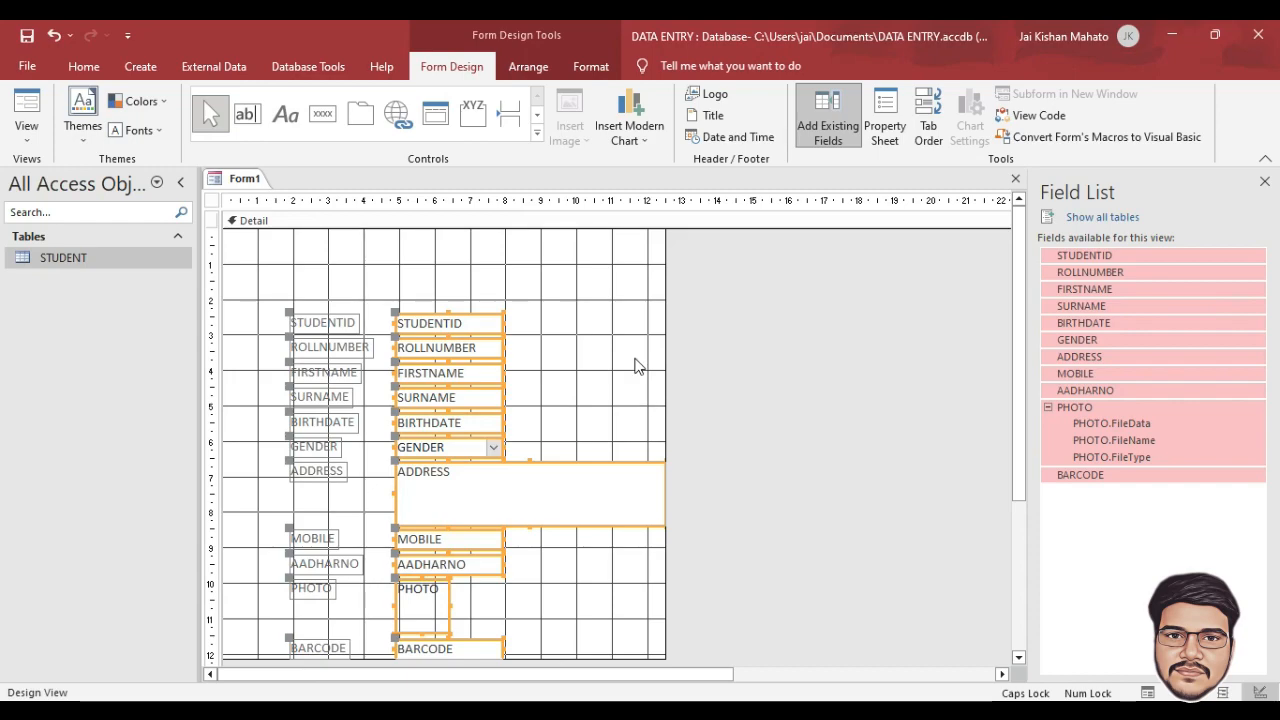
{"action": "left_click_drag", "start_coordinate": [663, 326], "coordinate": [851, 346]}
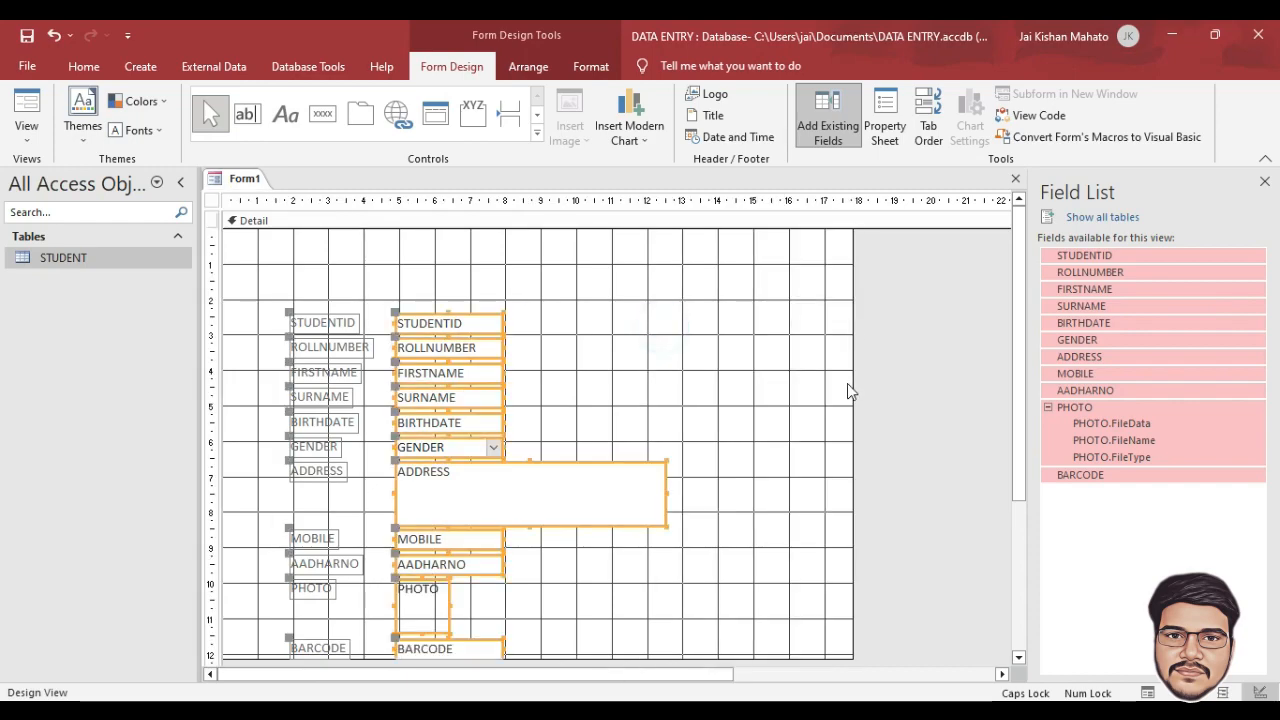
{"action": "scroll", "coordinate": [645, 430], "scroll_direction": "down", "scroll_amount": 2}
{"action": "scroll", "coordinate": [645, 430], "scroll_direction": "up", "scroll_amount": 1}
{"action": "left_click_drag", "start_coordinate": [327, 255], "coordinate": [293, 630]}
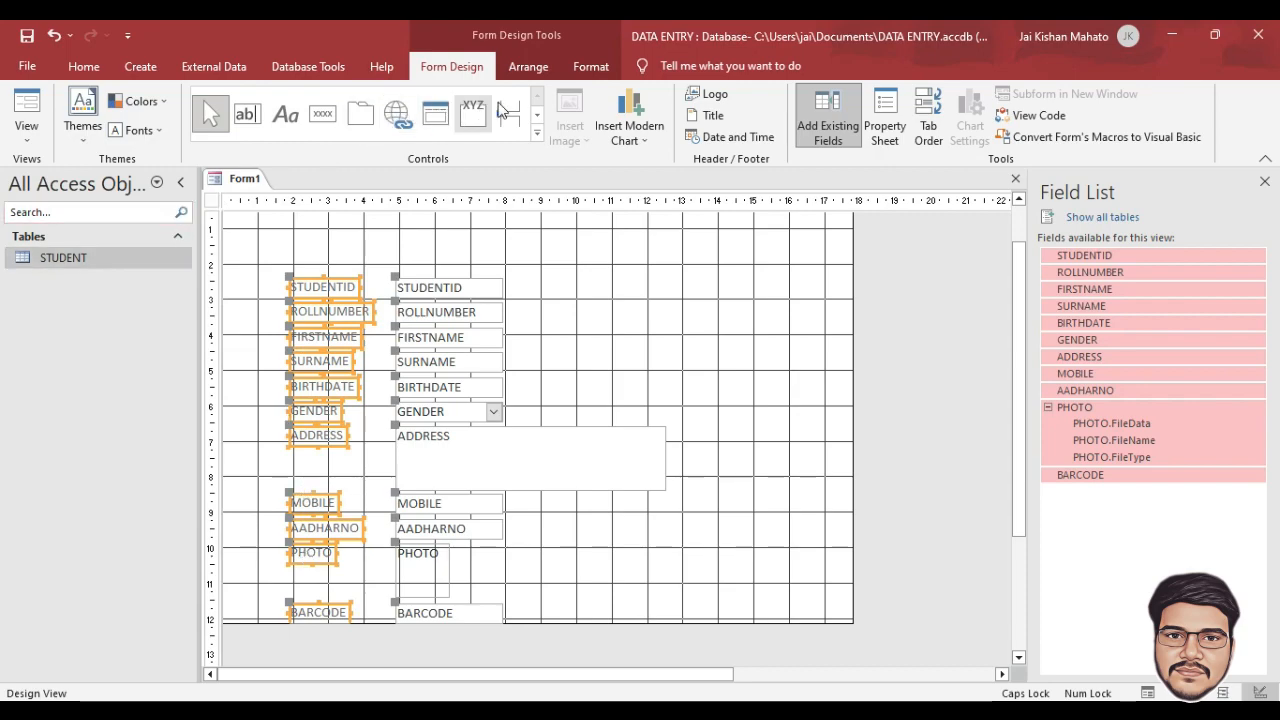
Step: Make the field labels bold with the automatic text colour
{"action": "left_click", "coordinate": [591, 66]}
{"action": "left_click", "coordinate": [143, 130]}
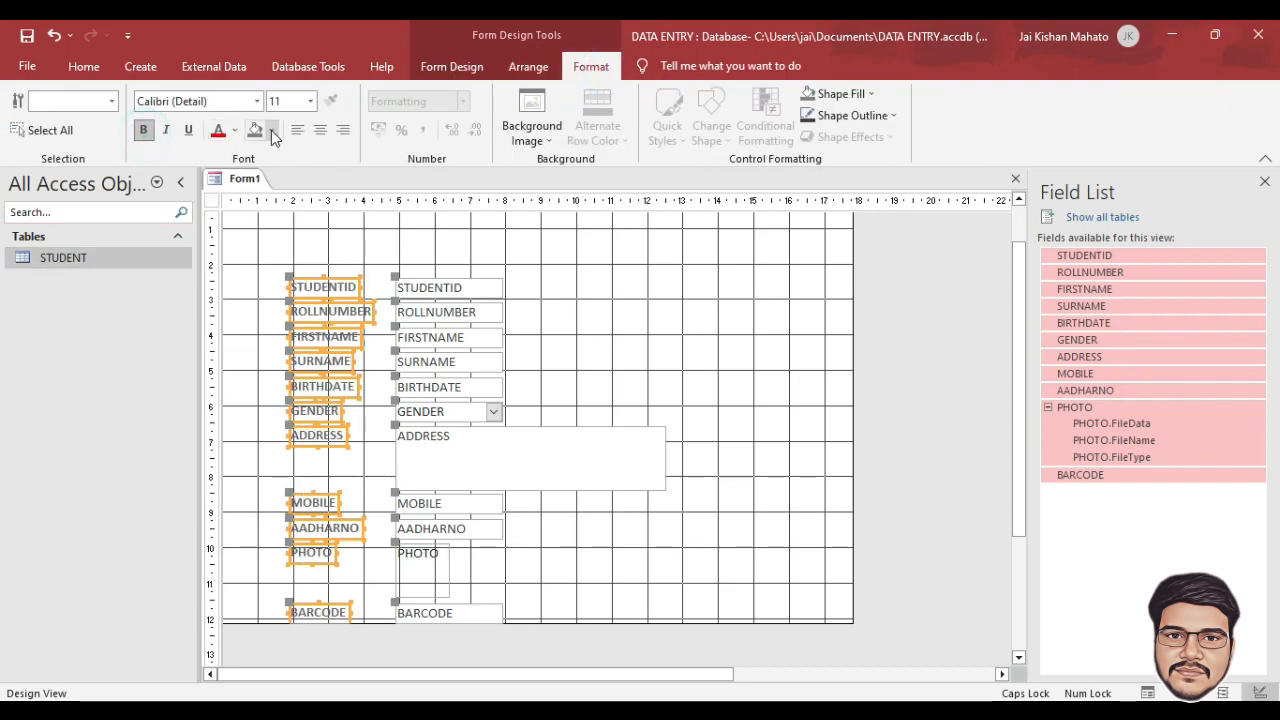
{"action": "left_click", "coordinate": [235, 130]}
{"action": "left_click", "coordinate": [222, 155]}
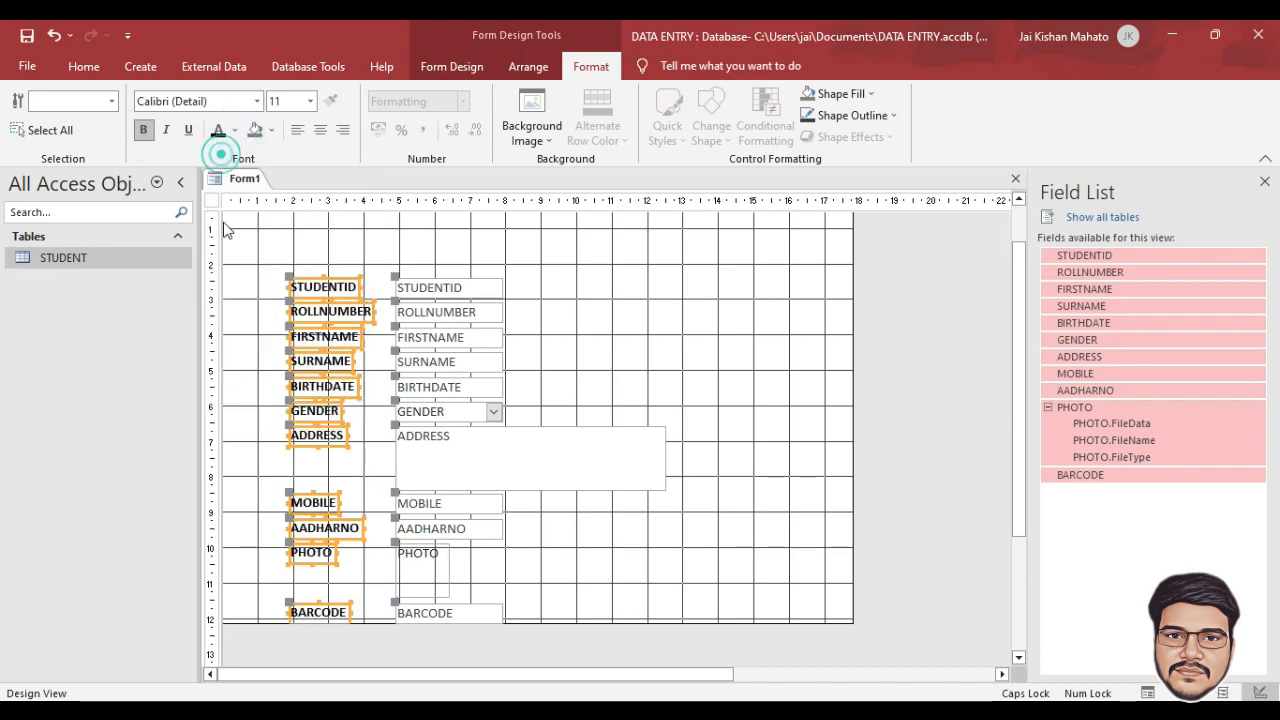
Step: Narrow the STUDENTID–ADDRESS controls and move MOBILE, AADHARNO and PHOTO into a second column
{"action": "left_click", "coordinate": [420, 201]}
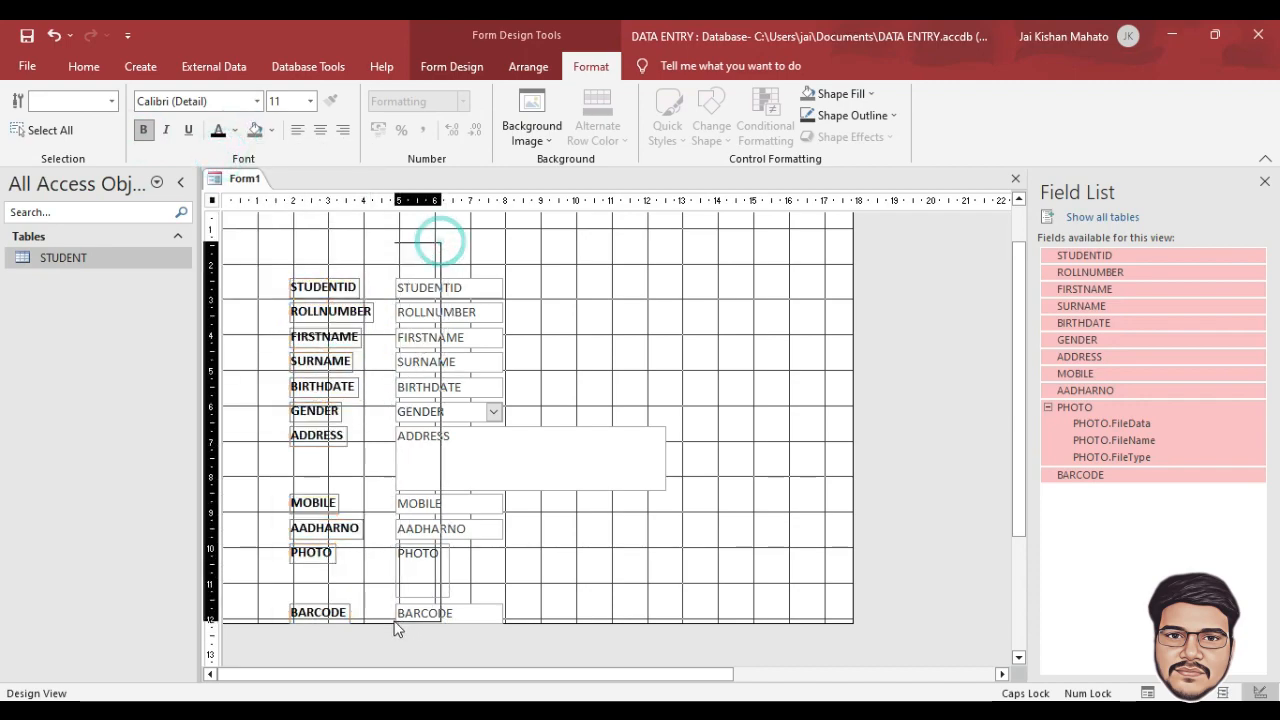
{"action": "left_click_drag", "start_coordinate": [306, 258], "coordinate": [487, 417]}
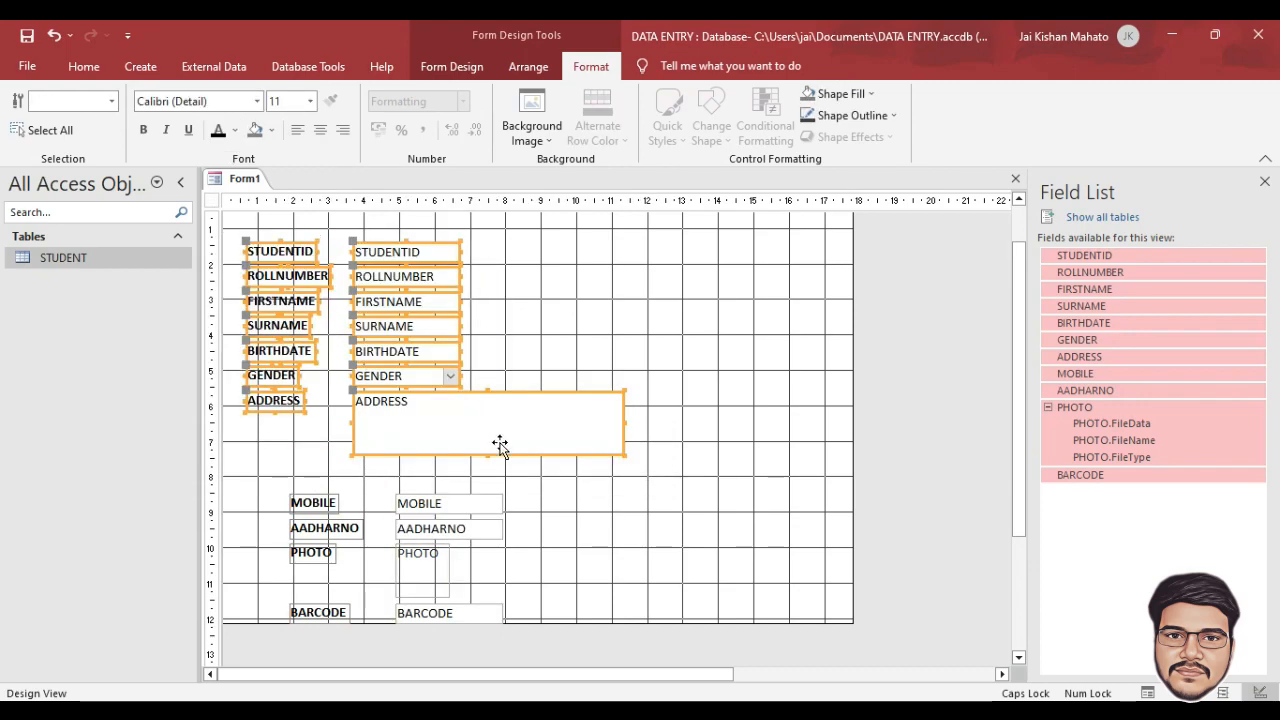
{"action": "left_click_drag", "start_coordinate": [626, 423], "coordinate": [625, 423]}
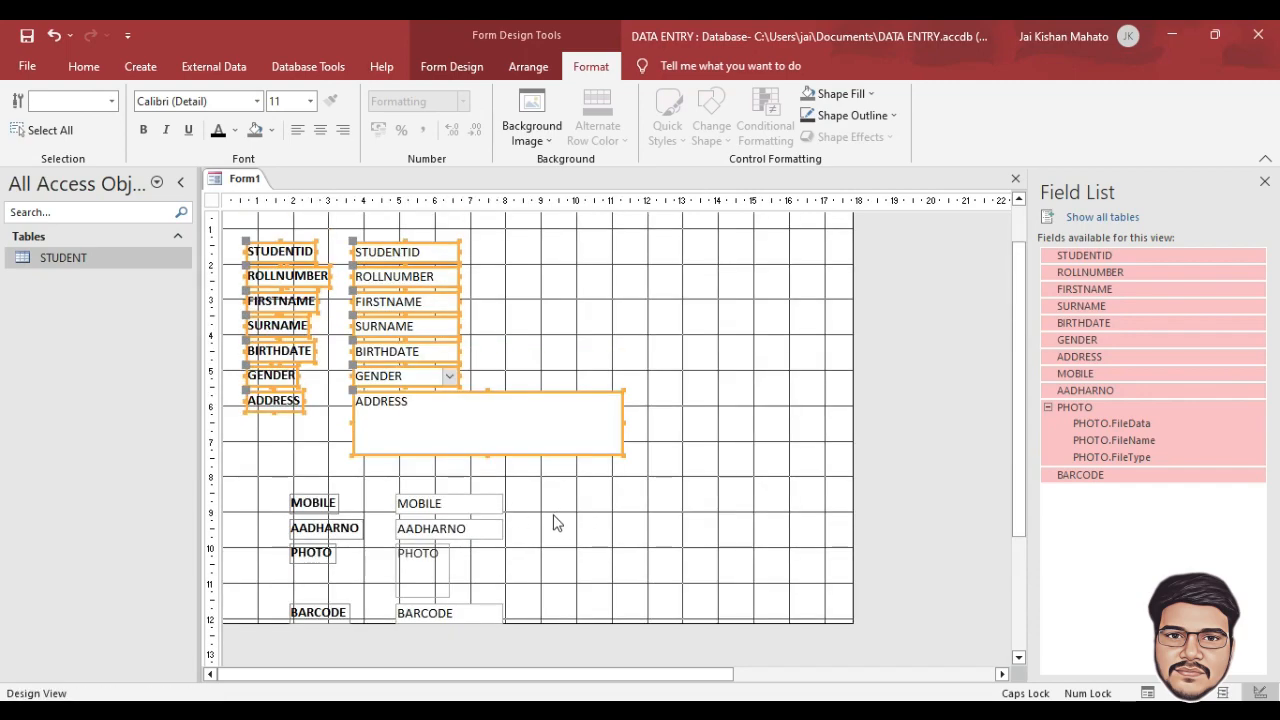
{"action": "scroll", "coordinate": [557, 523], "scroll_direction": "down", "scroll_amount": 3}
{"action": "left_click_drag", "start_coordinate": [310, 415], "coordinate": [404, 502]}
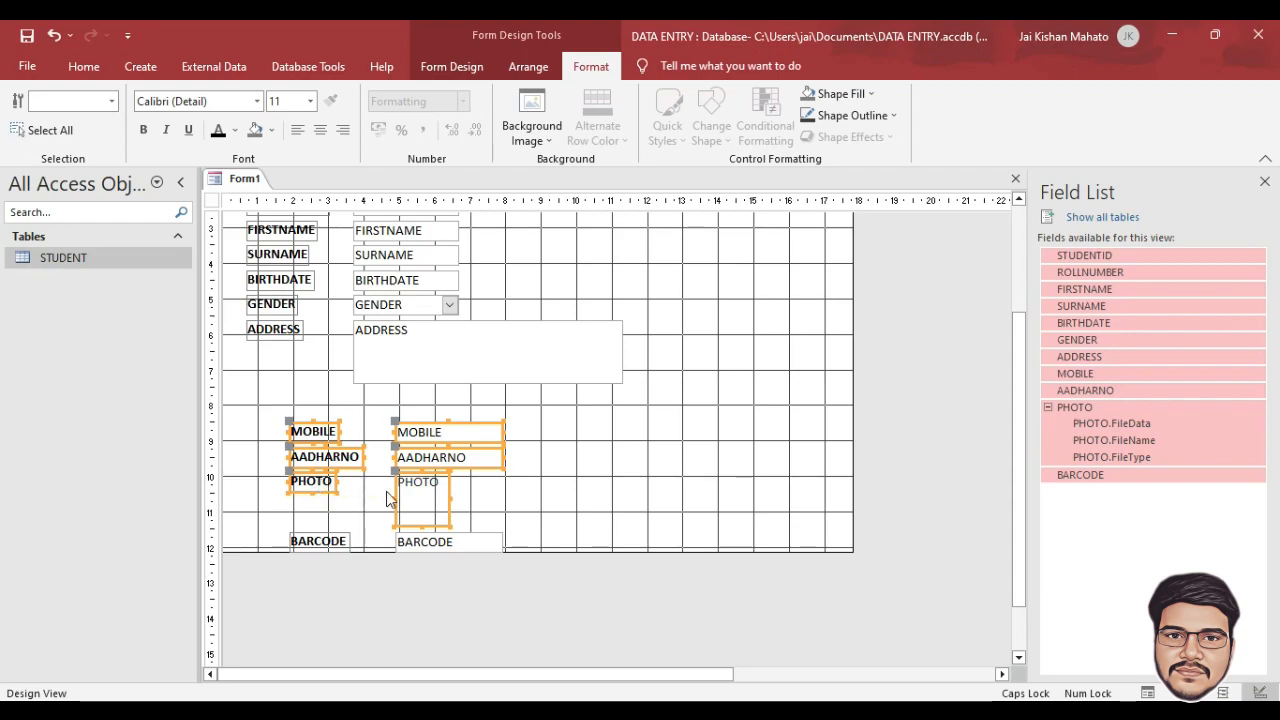
{"action": "left_click_drag", "start_coordinate": [404, 494], "coordinate": [625, 304]}
{"action": "scroll", "coordinate": [650, 425], "scroll_direction": "up", "scroll_amount": 2}
{"action": "left_click_drag", "start_coordinate": [646, 421], "coordinate": [644, 384]}
Step: Enlarge the PHOTO box, move BARCODE toward the second column and narrow ADDRESS
{"action": "left_click", "coordinate": [640, 380]}
{"action": "left_click_drag", "start_coordinate": [644, 384], "coordinate": [667, 403]}
{"action": "scroll", "coordinate": [519, 445], "scroll_direction": "down", "scroll_amount": 2}
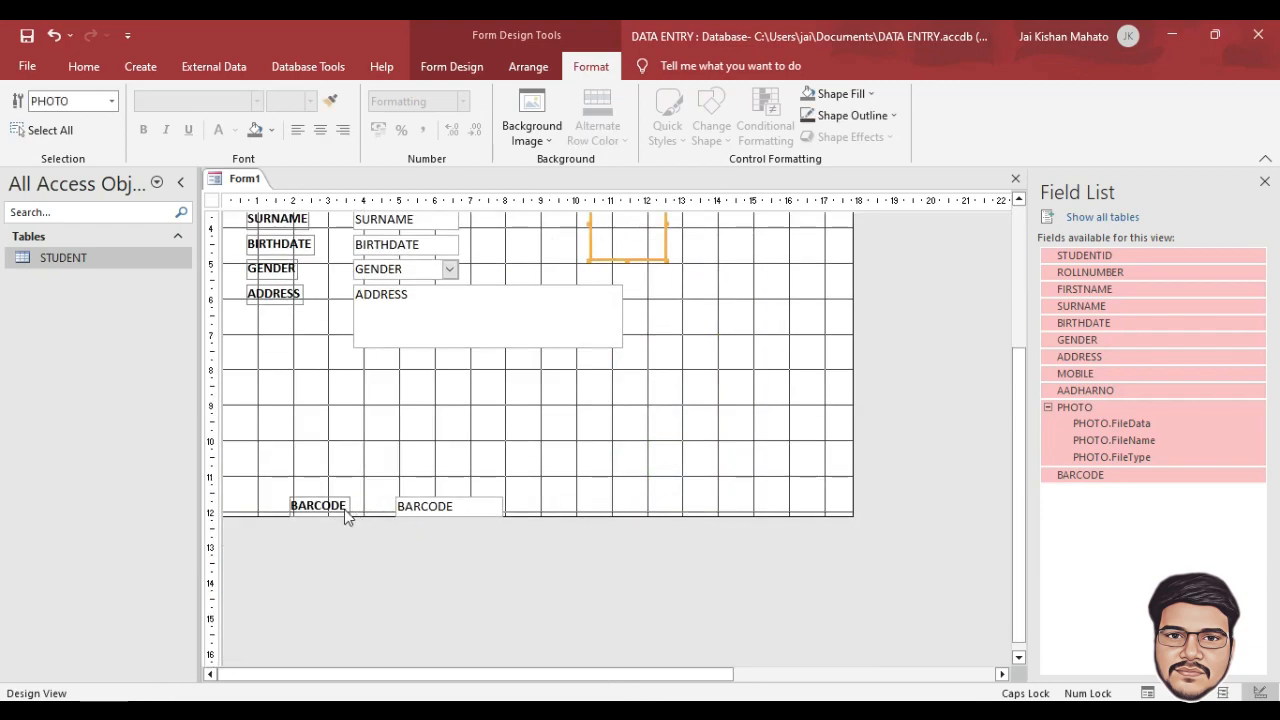
{"action": "left_click", "coordinate": [340, 507]}
{"action": "left_click_drag", "start_coordinate": [340, 507], "coordinate": [606, 390]}
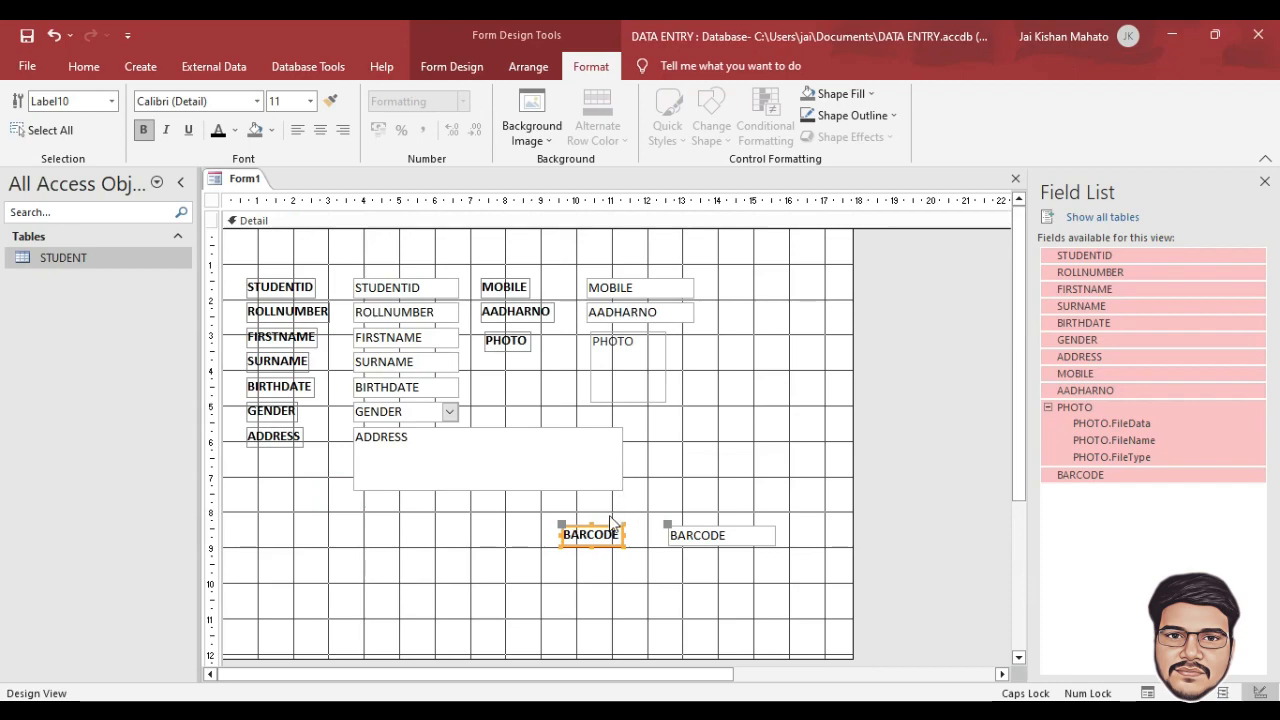
{"action": "left_click", "coordinate": [476, 460]}
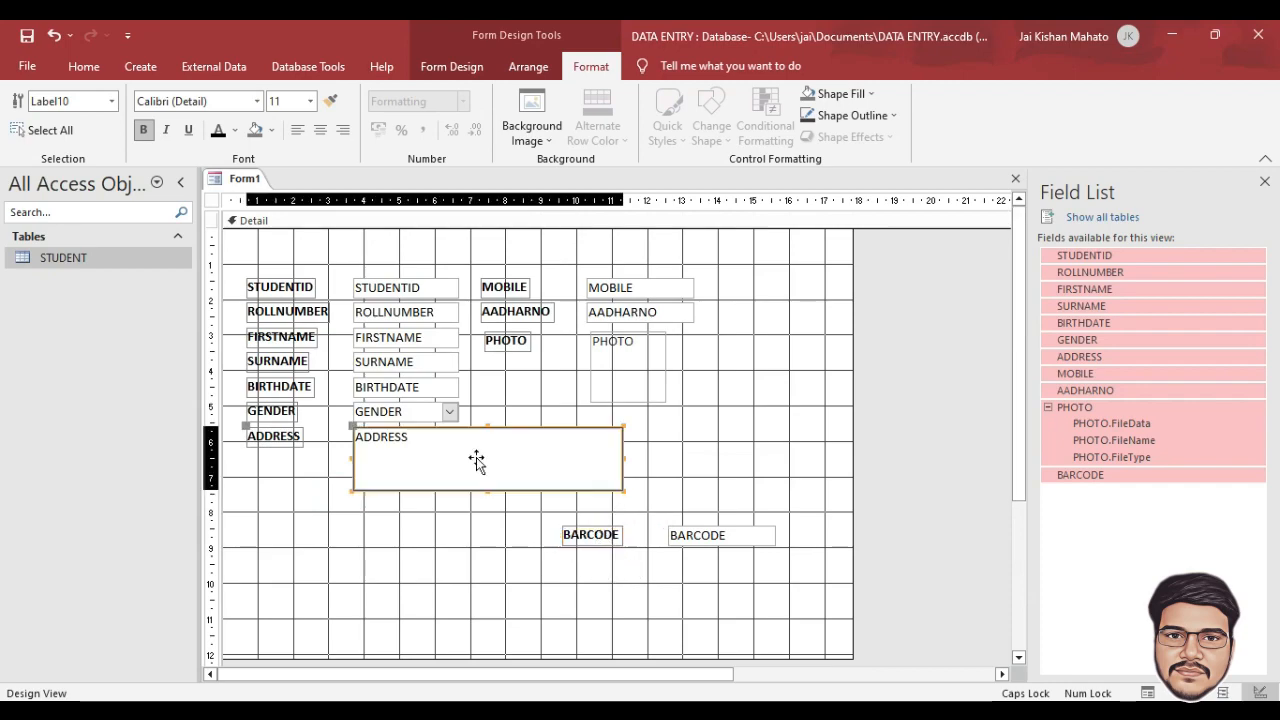
{"action": "left_click_drag", "start_coordinate": [623, 460], "coordinate": [463, 474]}
Step: Position the BARCODE label and field under PHOTO and enlarge the BARCODE box
{"action": "left_click_drag", "start_coordinate": [592, 535], "coordinate": [504, 448]}
{"action": "left_click_drag", "start_coordinate": [583, 436], "coordinate": [573, 447]}
{"action": "left_click_drag", "start_coordinate": [474, 437], "coordinate": [590, 412]}
{"action": "left_click_drag", "start_coordinate": [573, 447], "coordinate": [562, 440]}
{"action": "left_click_drag", "start_coordinate": [671, 461], "coordinate": [708, 492]}
{"action": "left_click", "coordinate": [622, 453]}
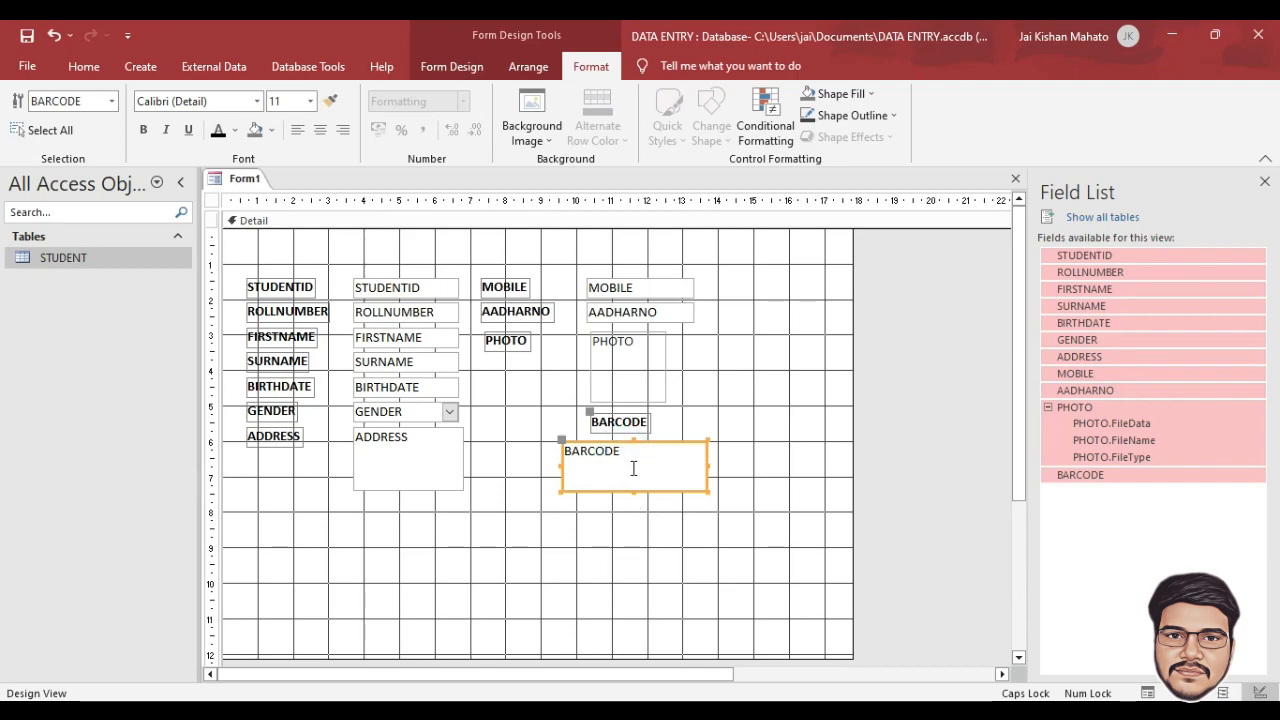
Step: Change the BARCODE text box font to Free 3 of 9
{"action": "left_click", "coordinate": [257, 101]}
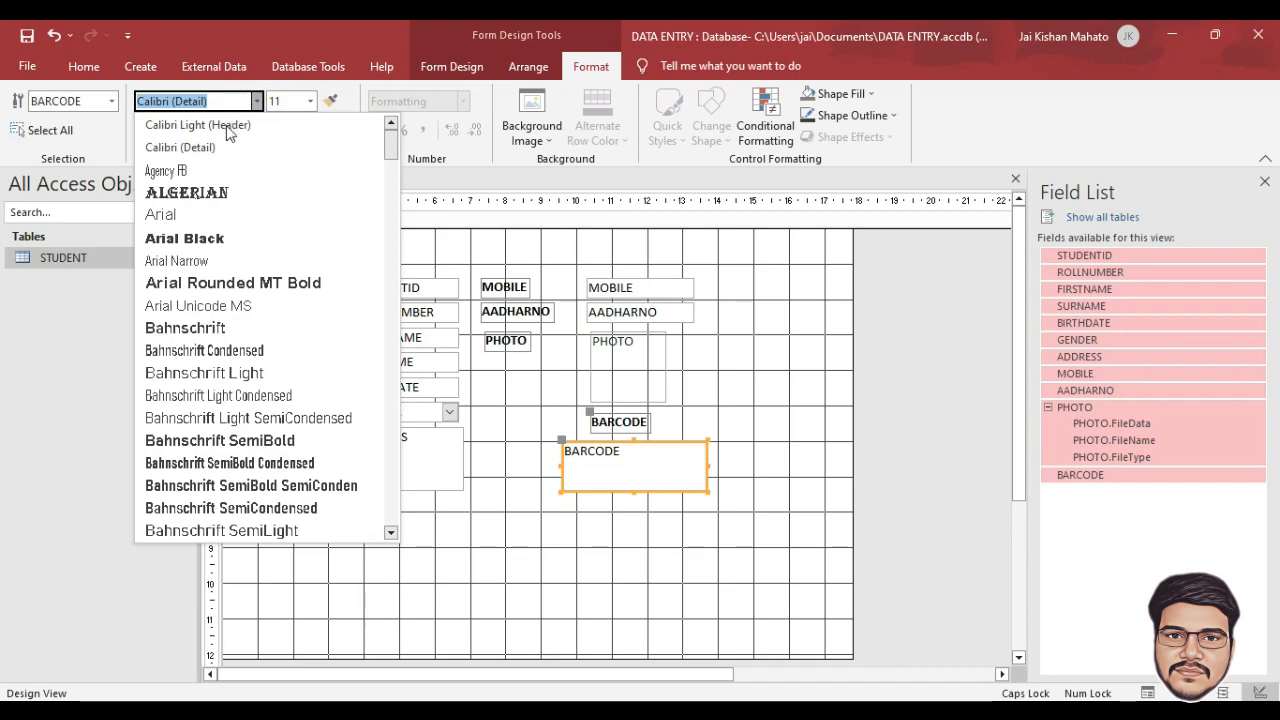
{"action": "type", "text": "Free 3 of 9"}
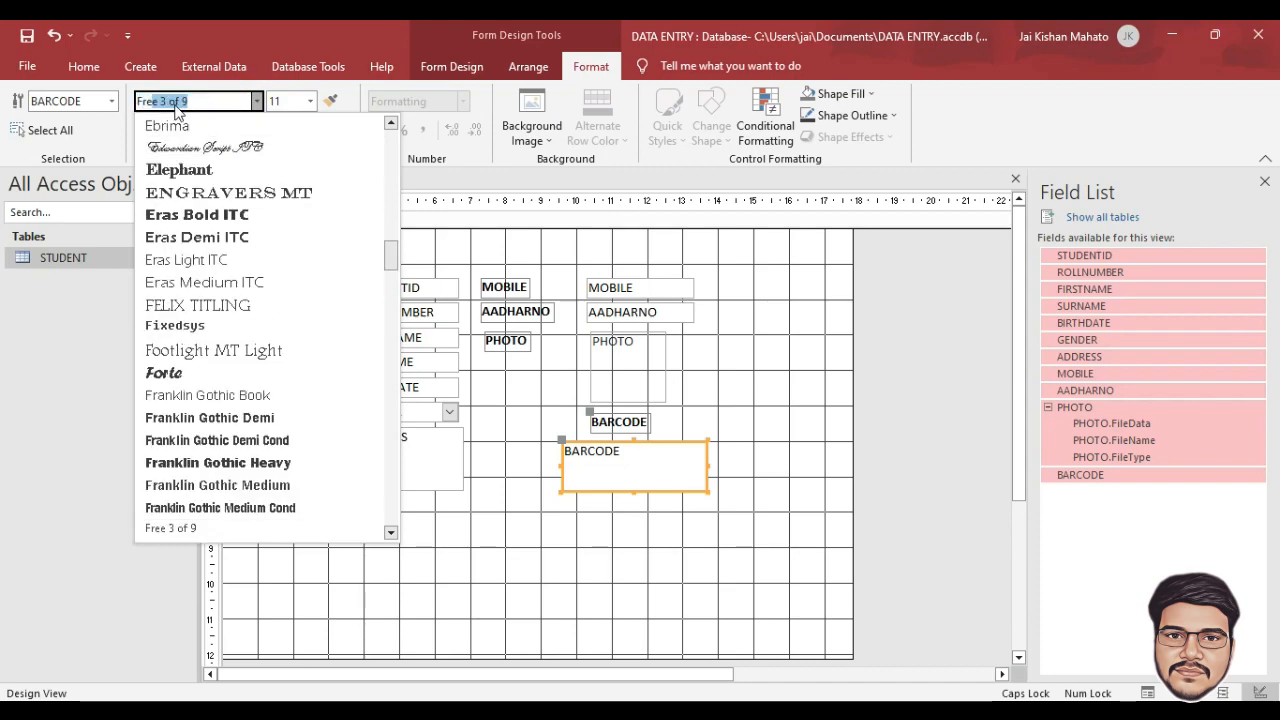
{"action": "left_click", "coordinate": [205, 101]}
{"action": "key", "text": "Return"}
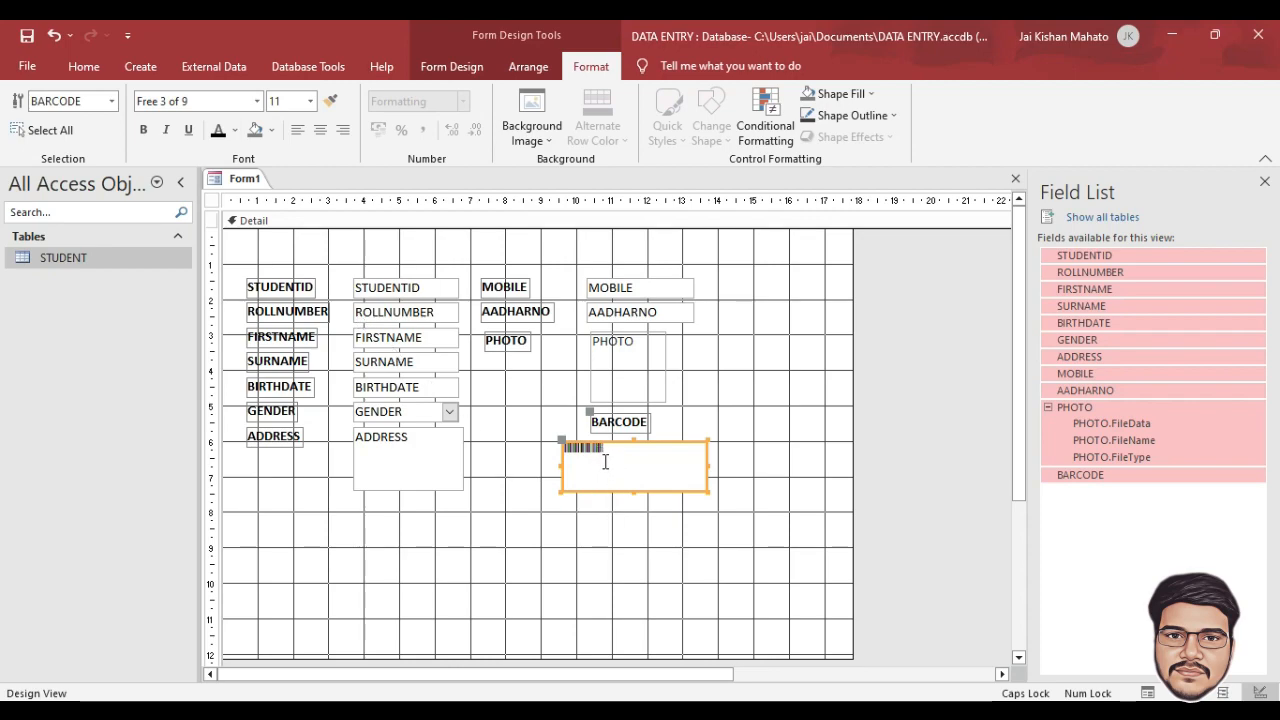
{"action": "left_click", "coordinate": [310, 101]}
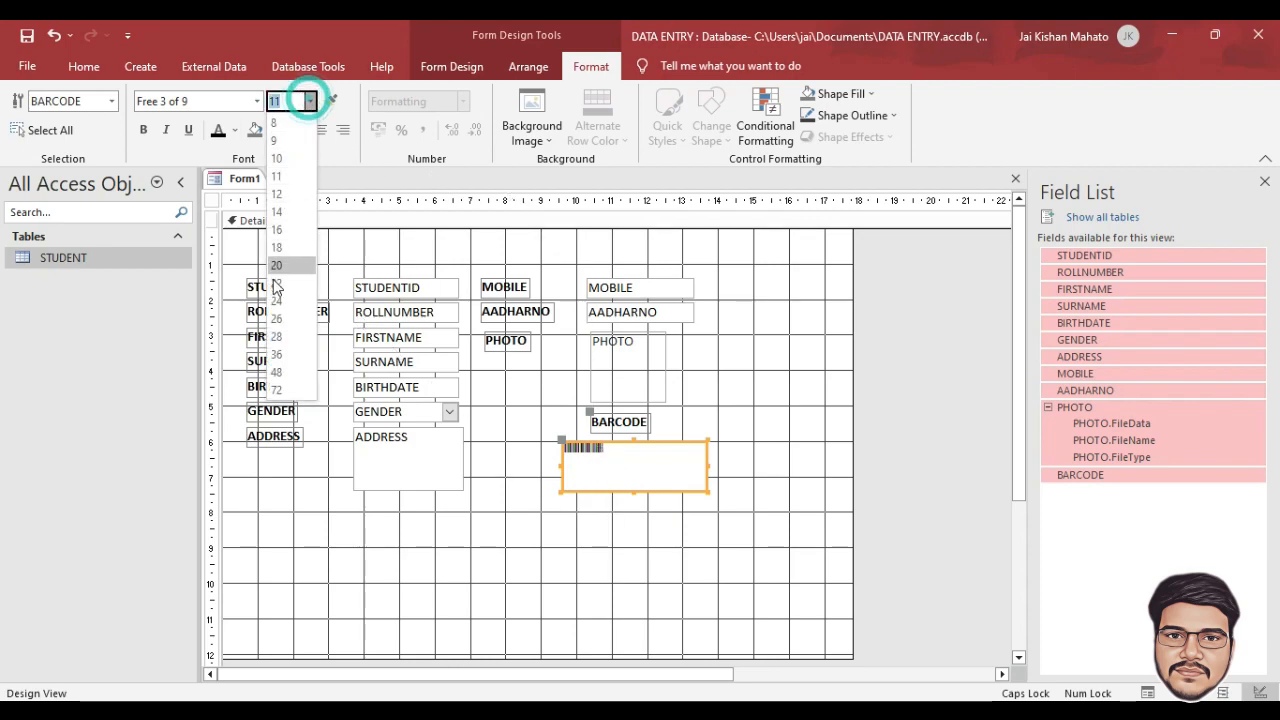
Step: Set the barcode to size 36 and centre the text in every field box and the barcode
{"action": "left_click", "coordinate": [277, 355]}
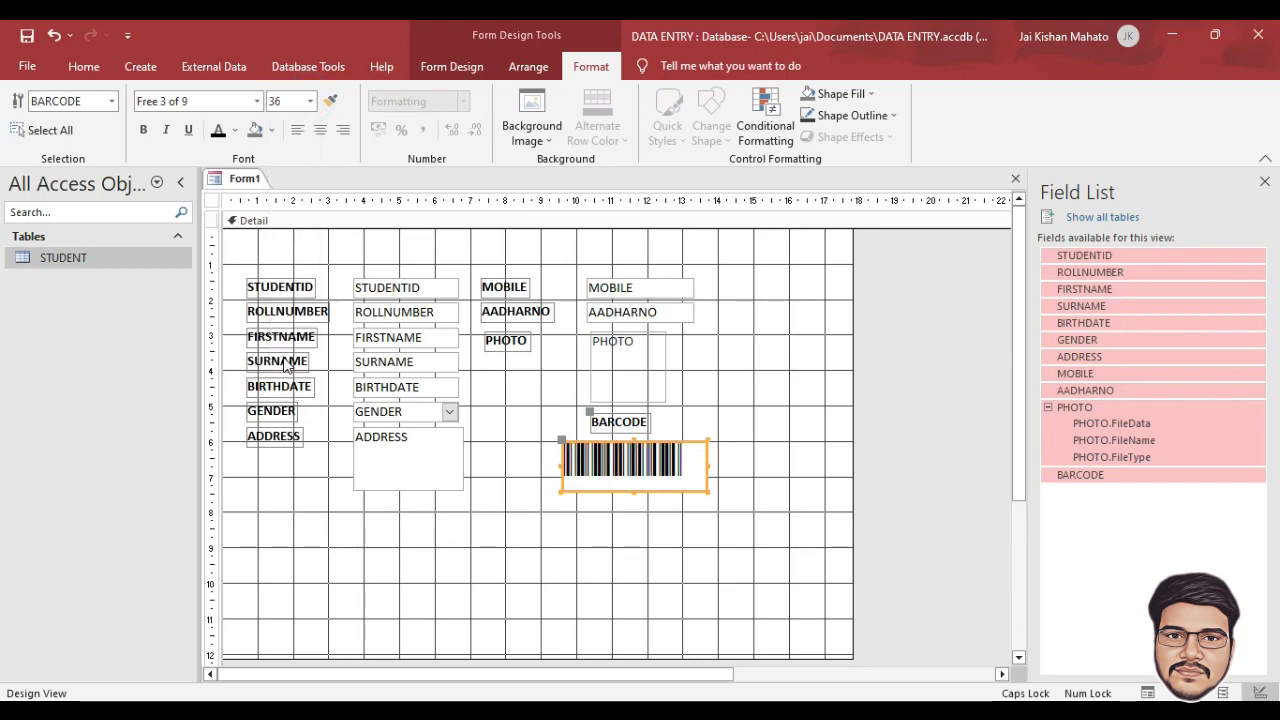
{"action": "left_click", "coordinate": [511, 389]}
{"action": "left_click_drag", "start_coordinate": [431, 503], "coordinate": [410, 285]}
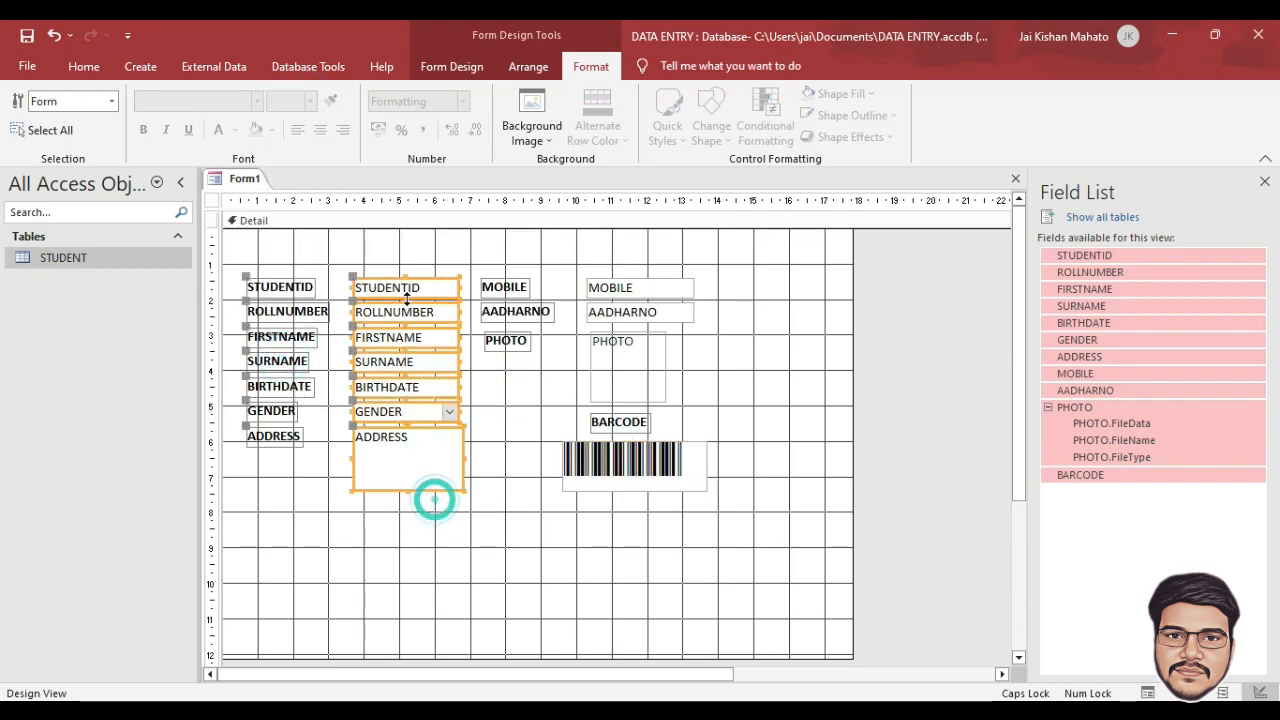
{"action": "left_click_drag", "start_coordinate": [621, 565], "coordinate": [592, 278]}
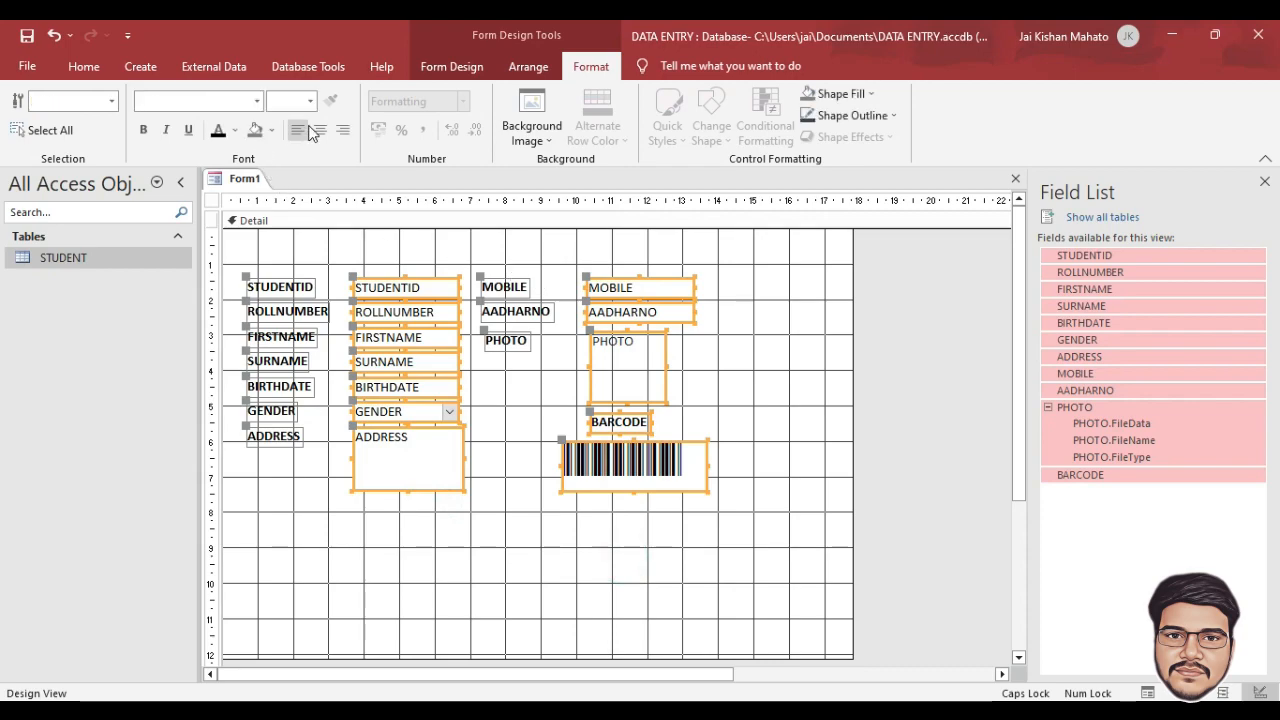
{"action": "left_click", "coordinate": [320, 130]}
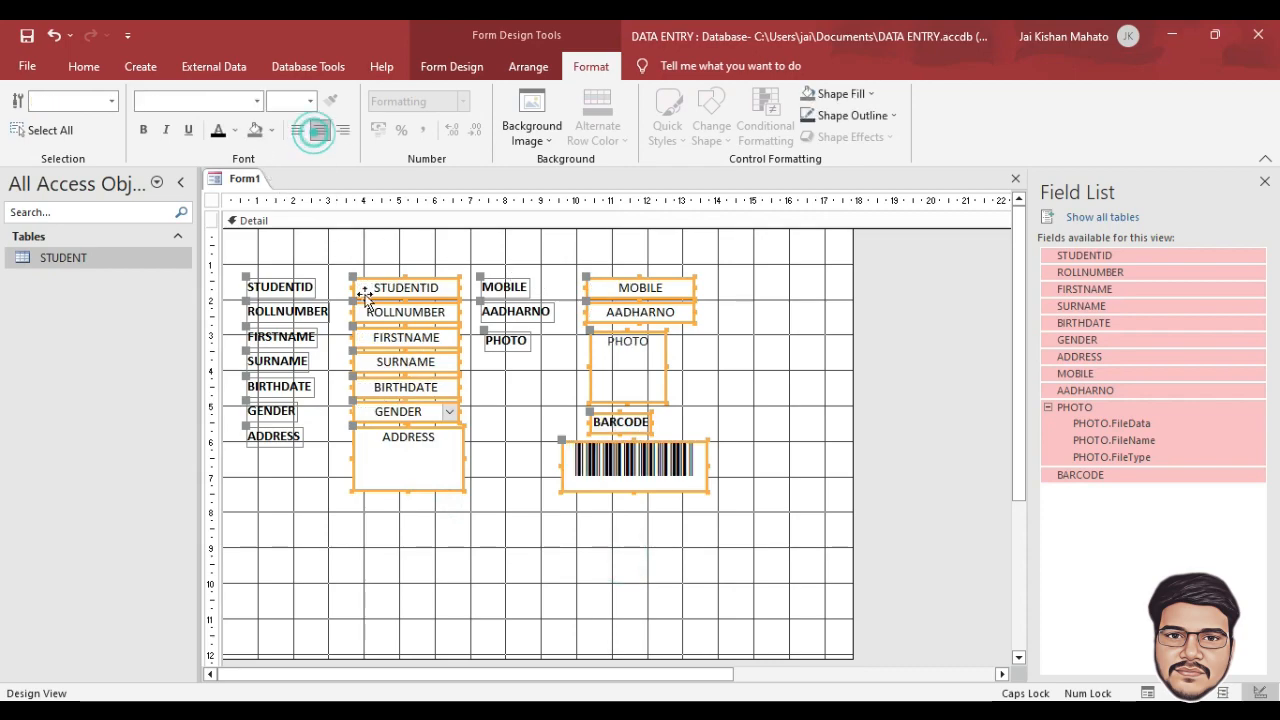
{"action": "left_click", "coordinate": [470, 541]}
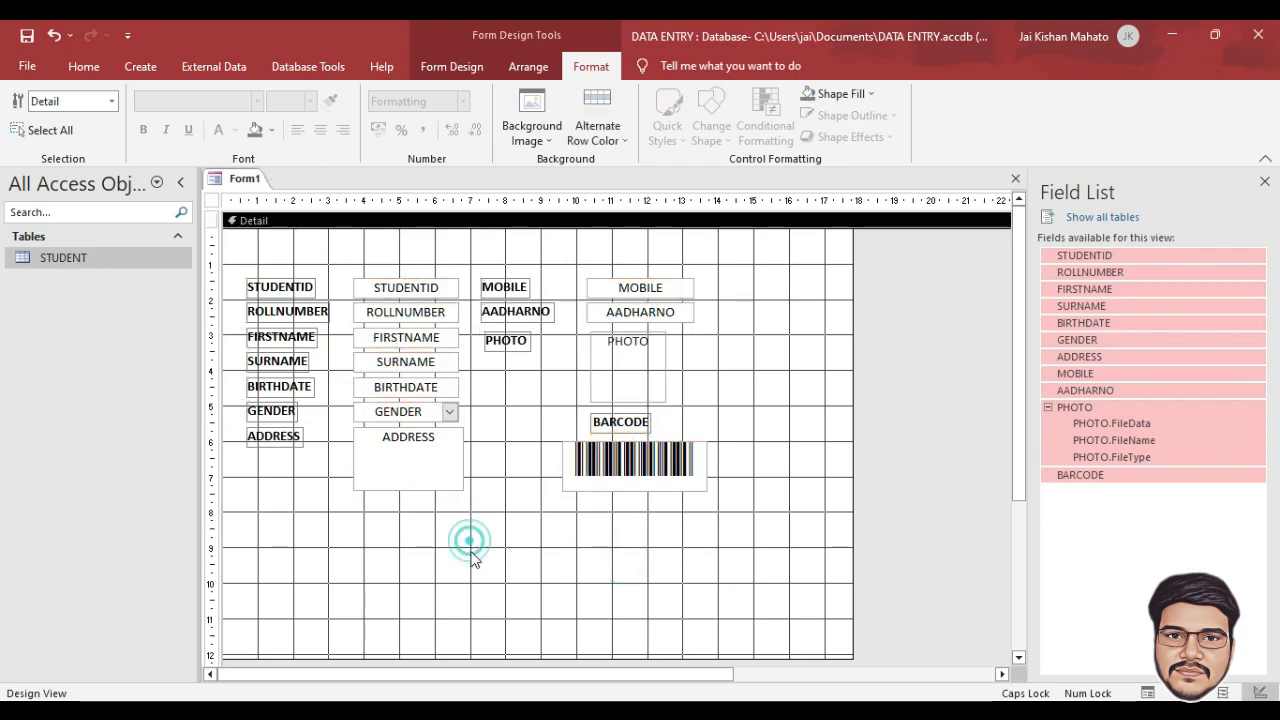
{"action": "left_click", "coordinate": [432, 72]}
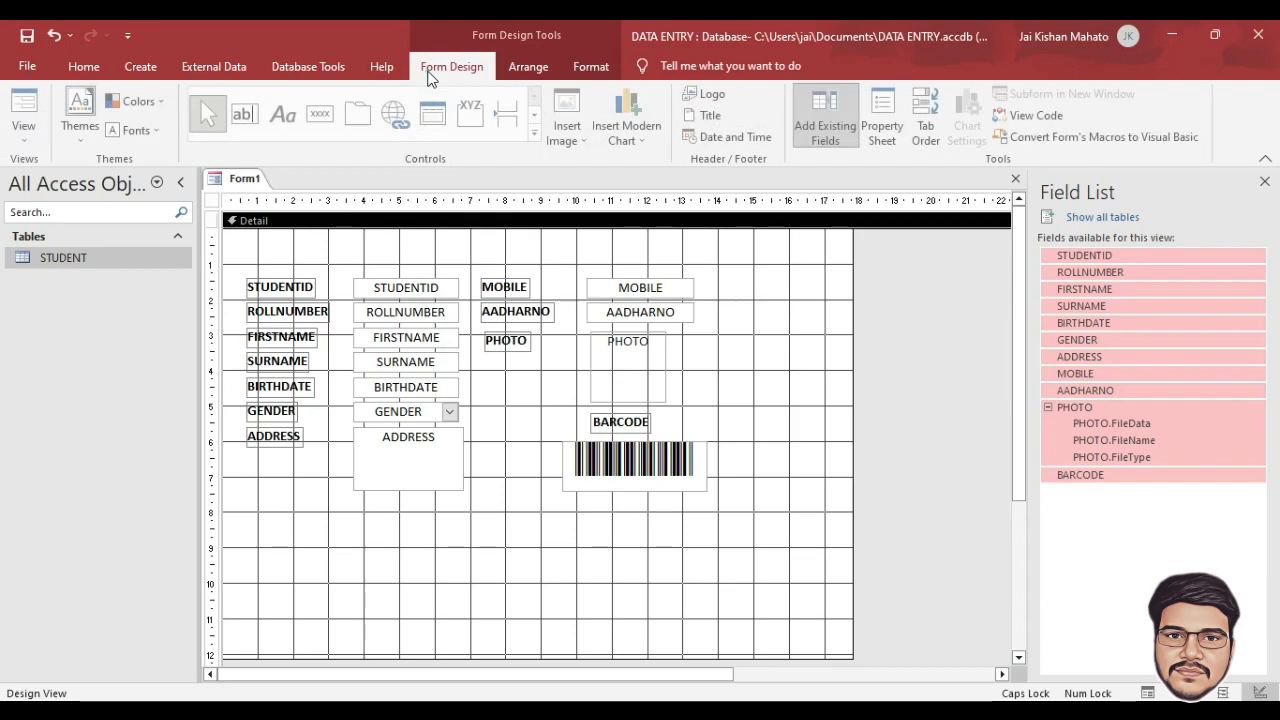
{"action": "left_click", "coordinate": [537, 134]}
Step: Draw a rectangle around all the fields with a thick dark green outline
{"action": "left_click", "coordinate": [362, 145]}
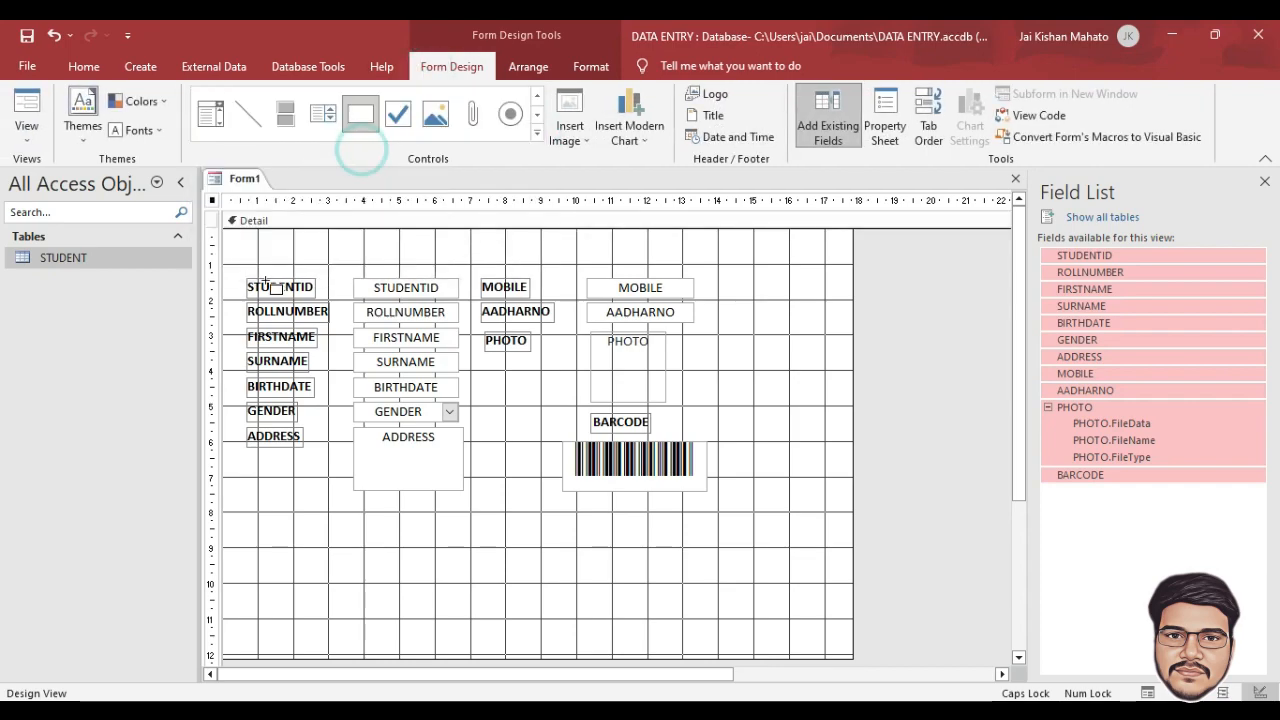
{"action": "mouse_move", "coordinate": [237, 257]}
{"action": "left_mouse_down"}
{"action": "mouse_move", "coordinate": [270, 404]}
{"action": "mouse_move", "coordinate": [716, 518]}
{"action": "mouse_move", "coordinate": [789, 518]}
{"action": "mouse_move", "coordinate": [776, 516]}
{"action": "left_mouse_up"}
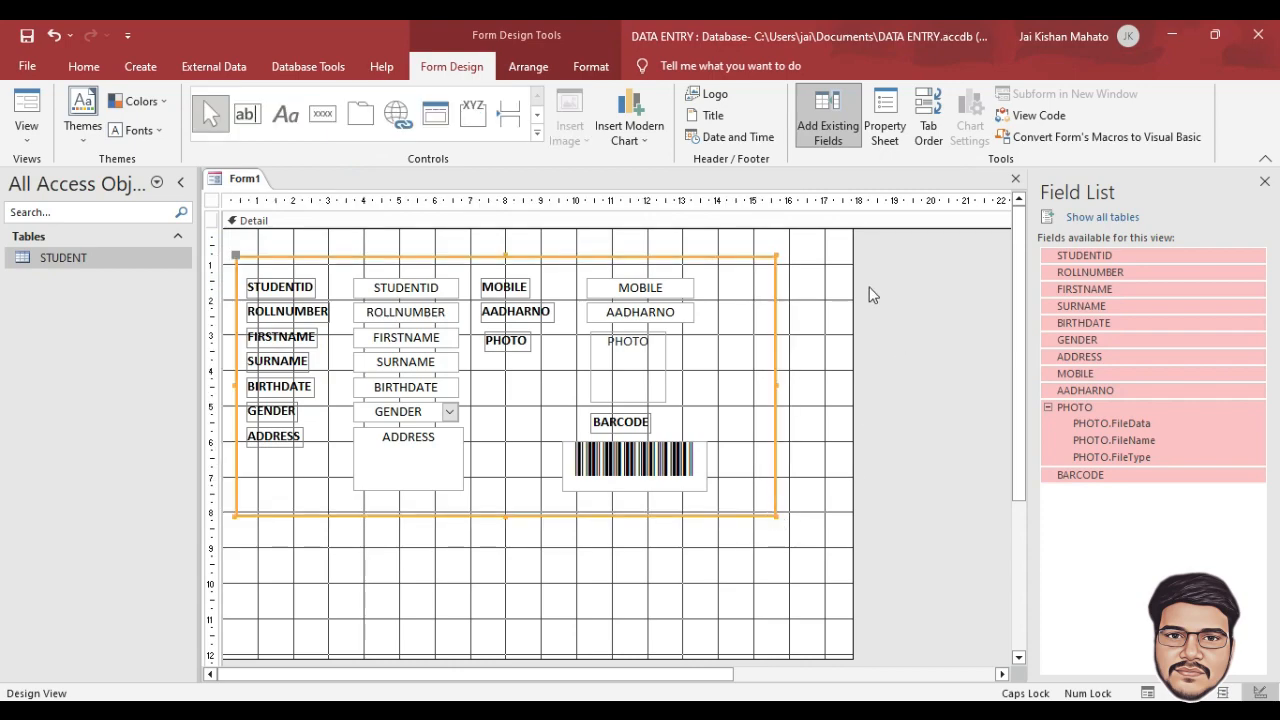
{"action": "left_click", "coordinate": [595, 68]}
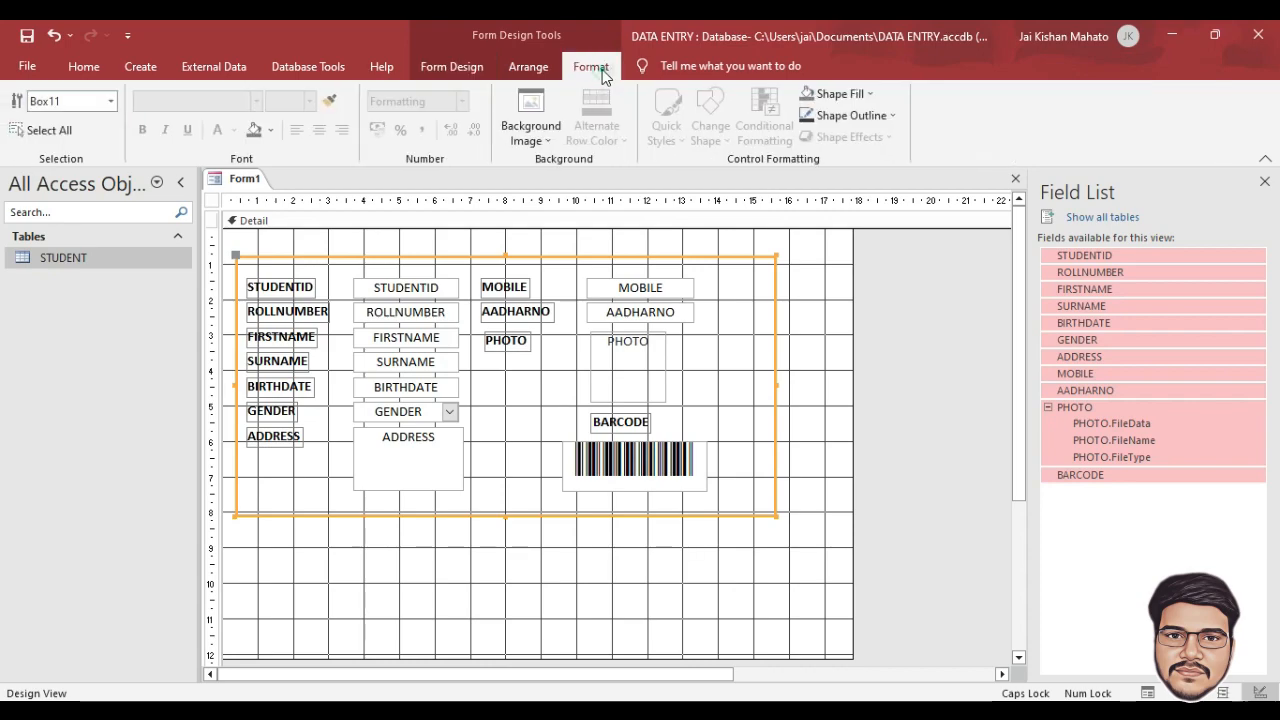
{"action": "left_click", "coordinate": [856, 117]}
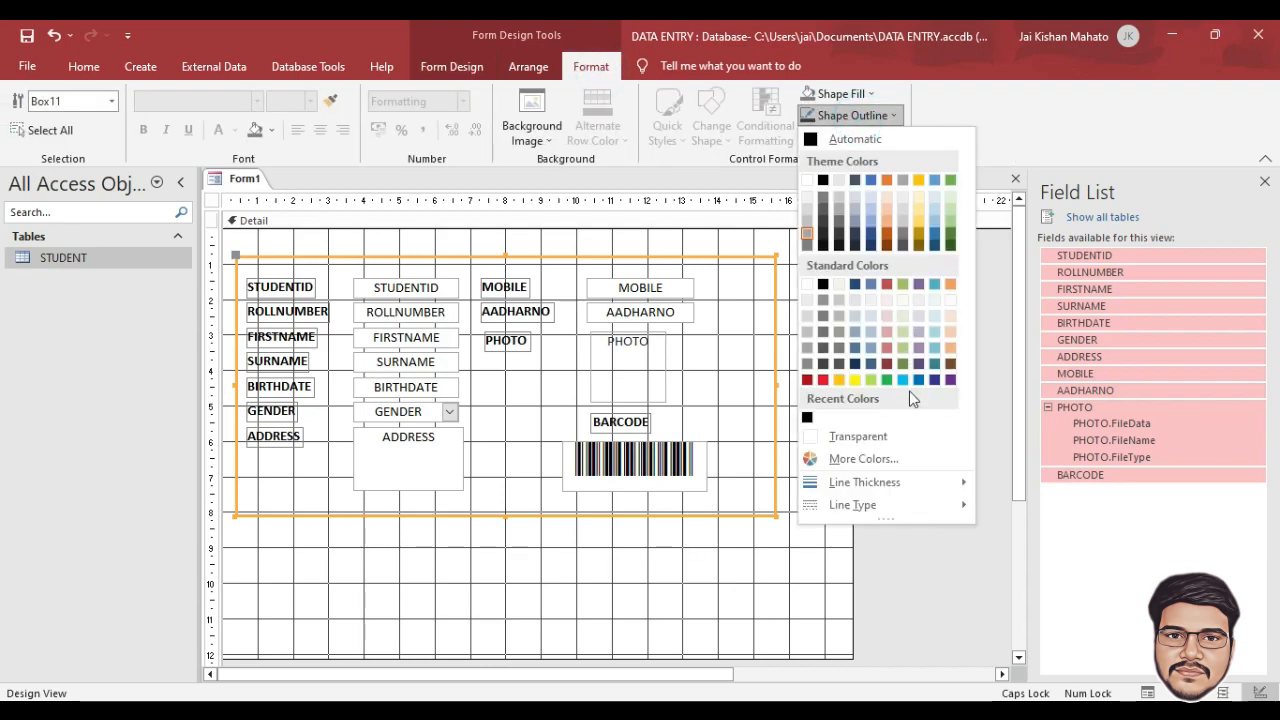
{"action": "mouse_move", "coordinate": [866, 484]}
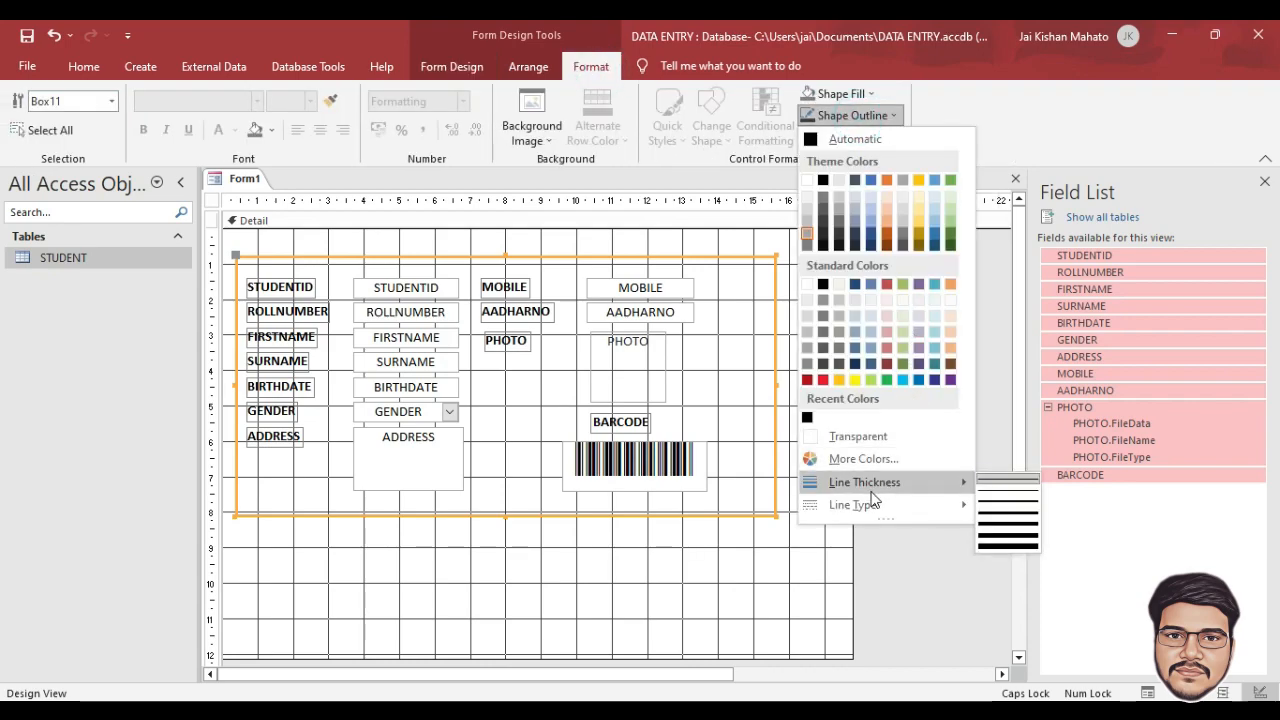
{"action": "left_click", "coordinate": [994, 526]}
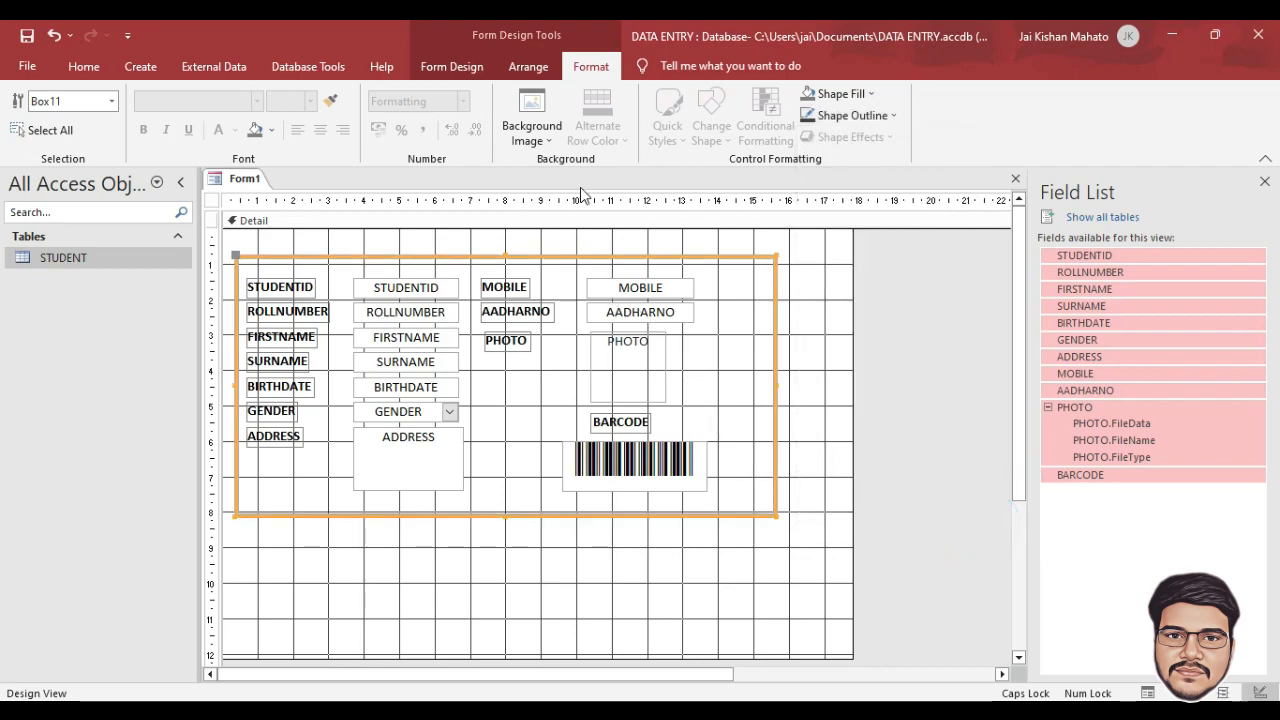
{"action": "left_click", "coordinate": [848, 115]}
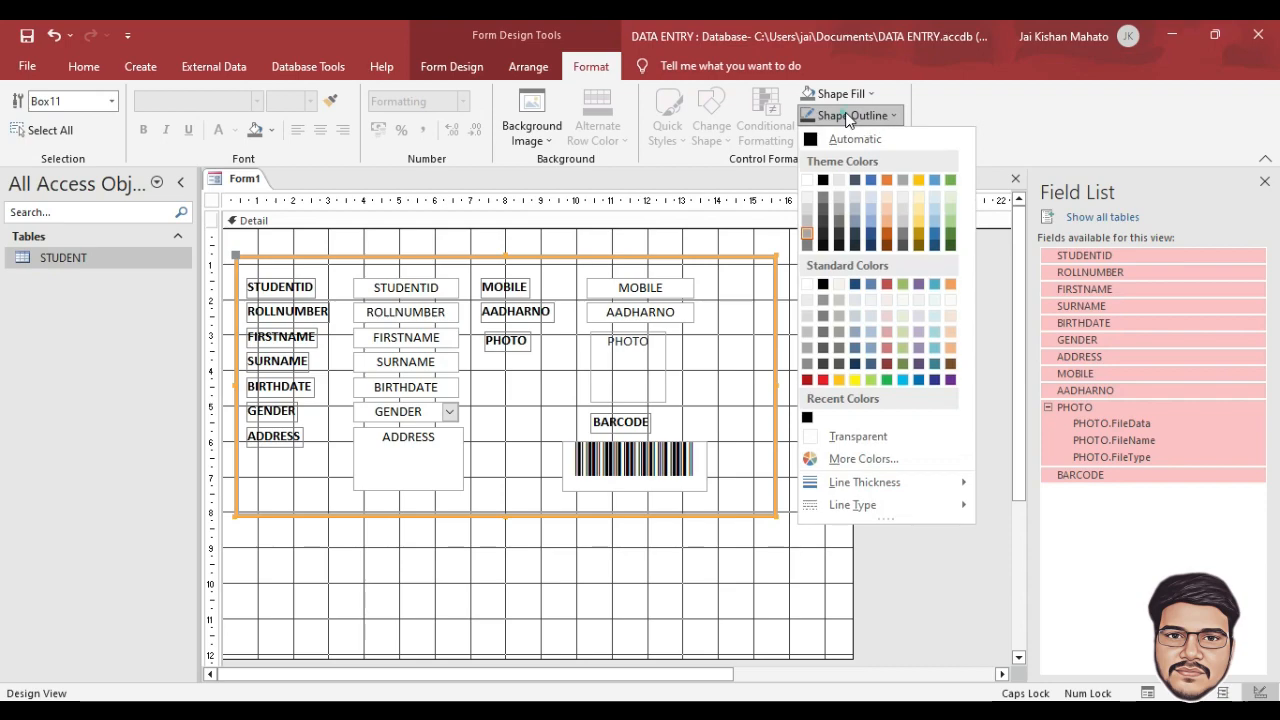
{"action": "left_click", "coordinate": [950, 245]}
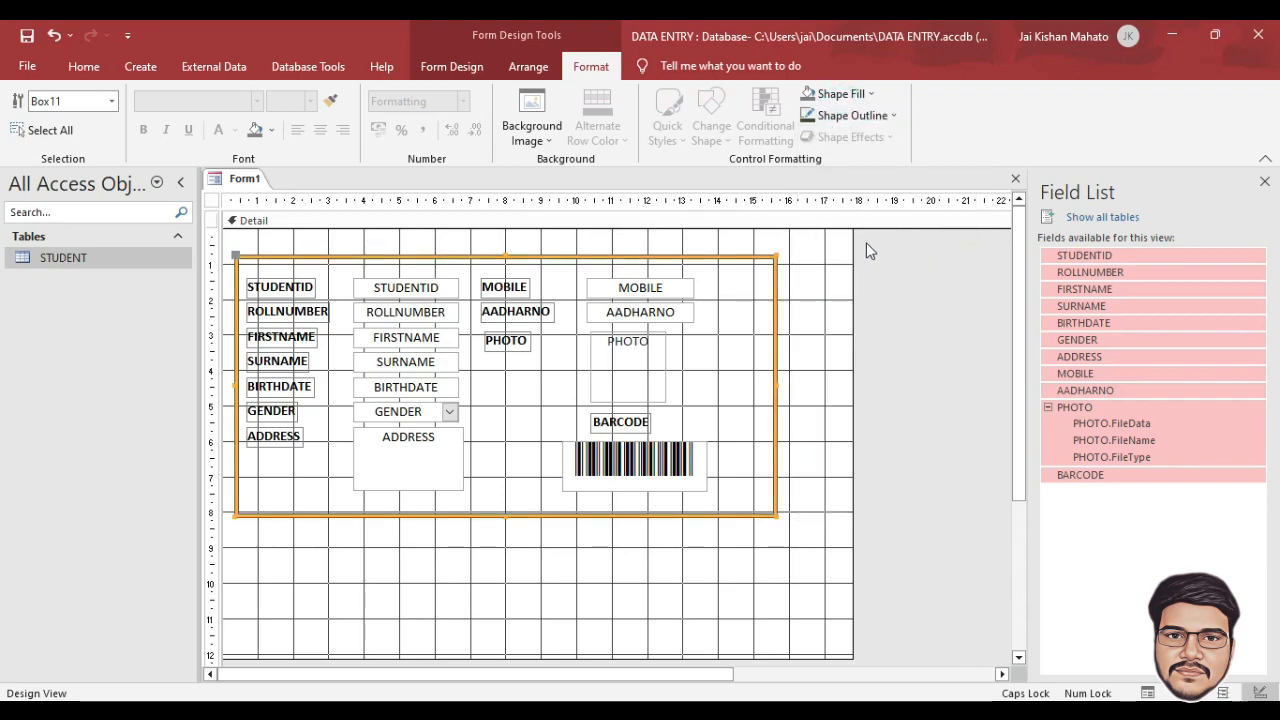
Step: Fill the Detail section background with light green
{"action": "left_click", "coordinate": [822, 352]}
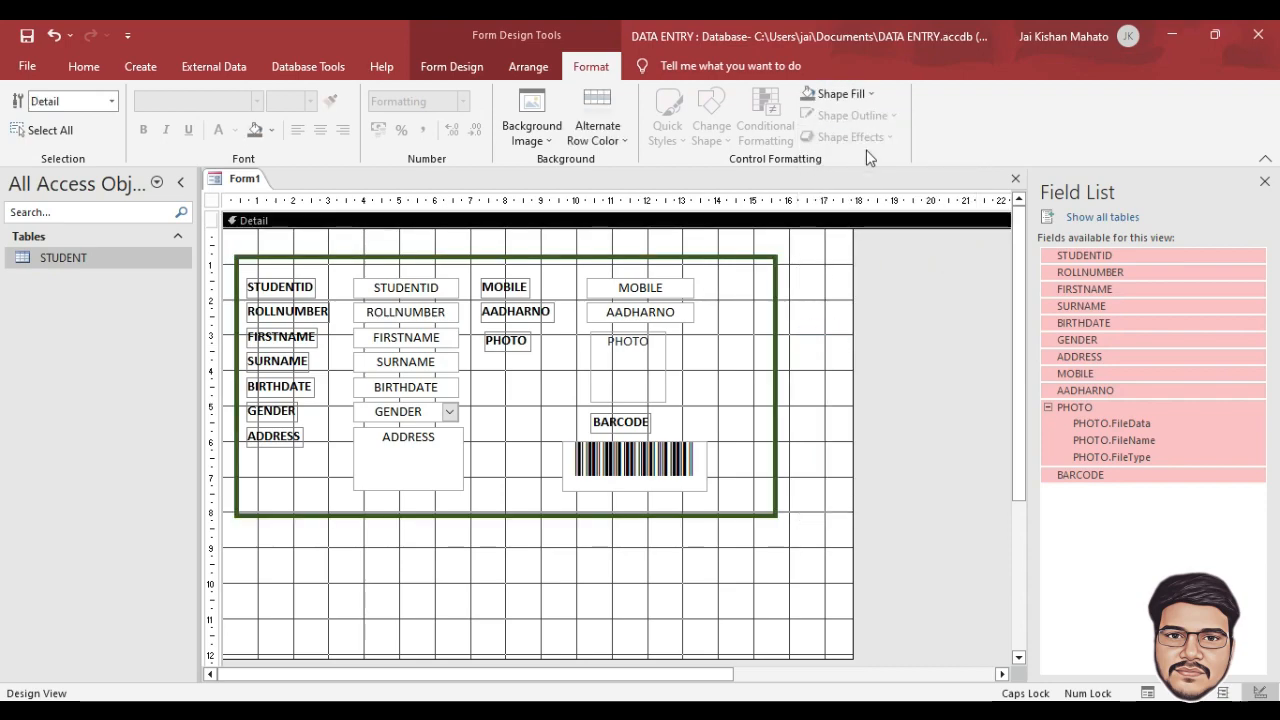
{"action": "left_click", "coordinate": [868, 94]}
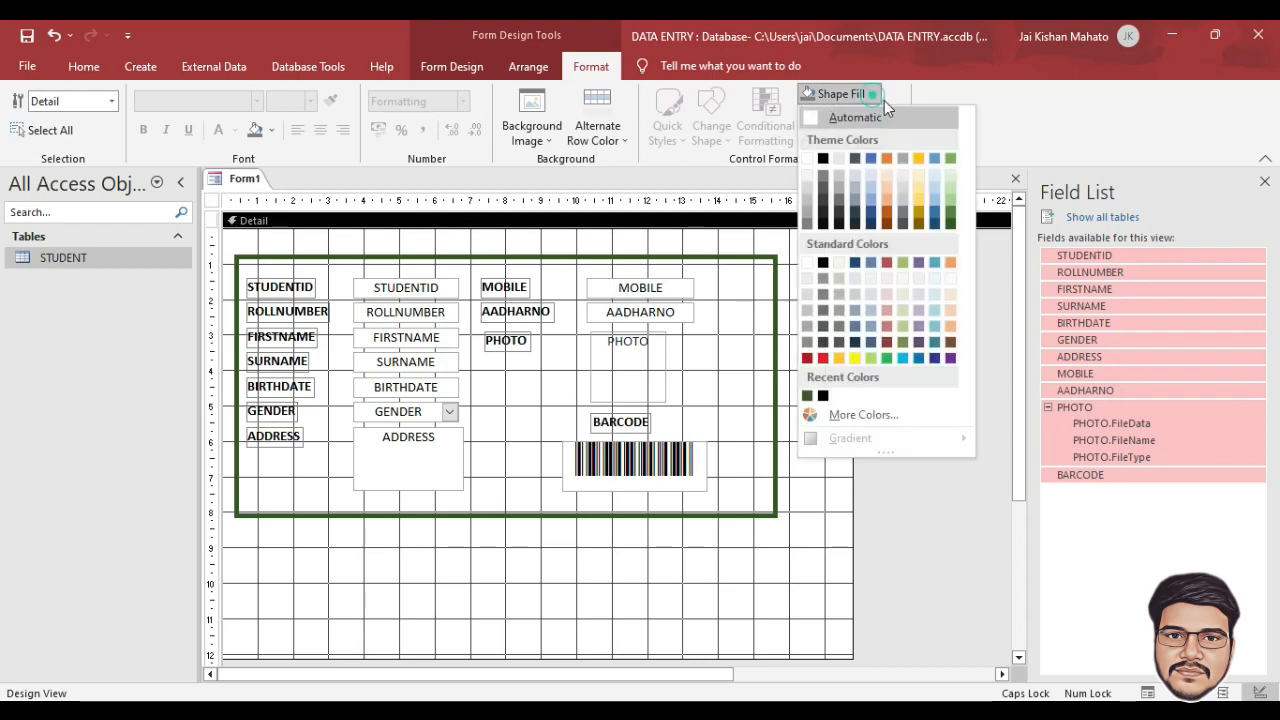
{"action": "left_click", "coordinate": [950, 191]}
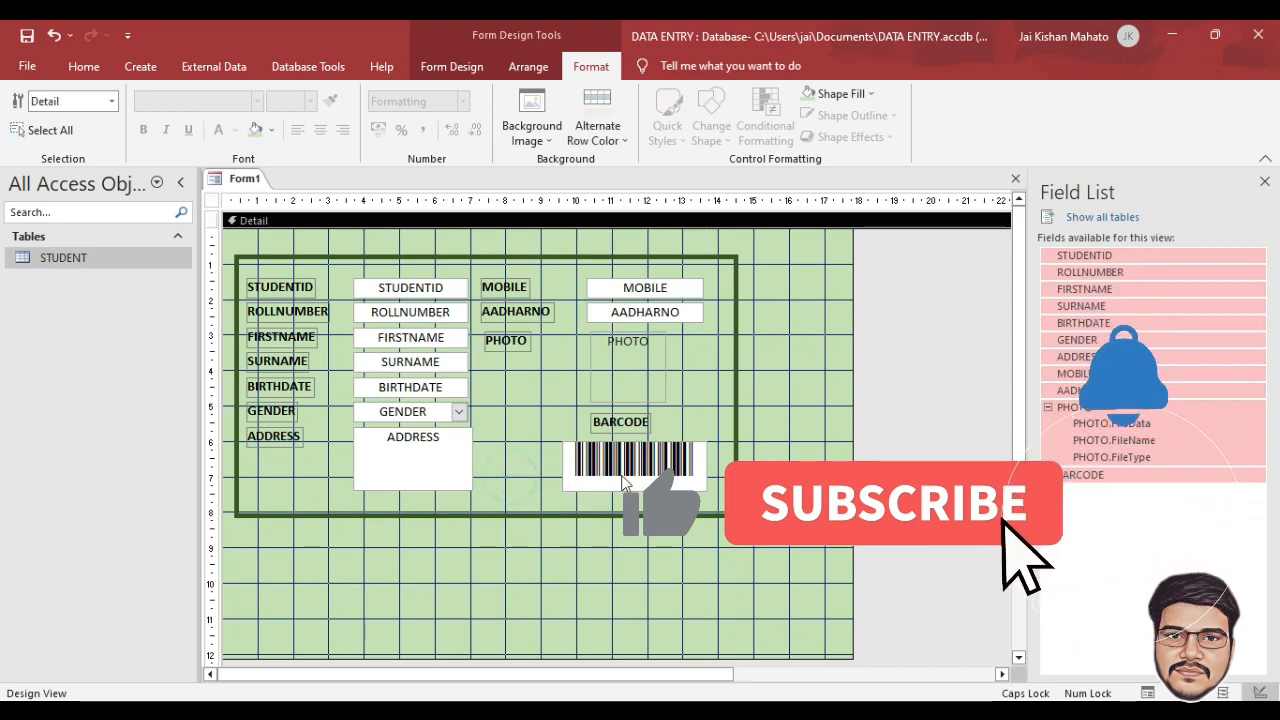
{"action": "left_click", "coordinate": [568, 470]}
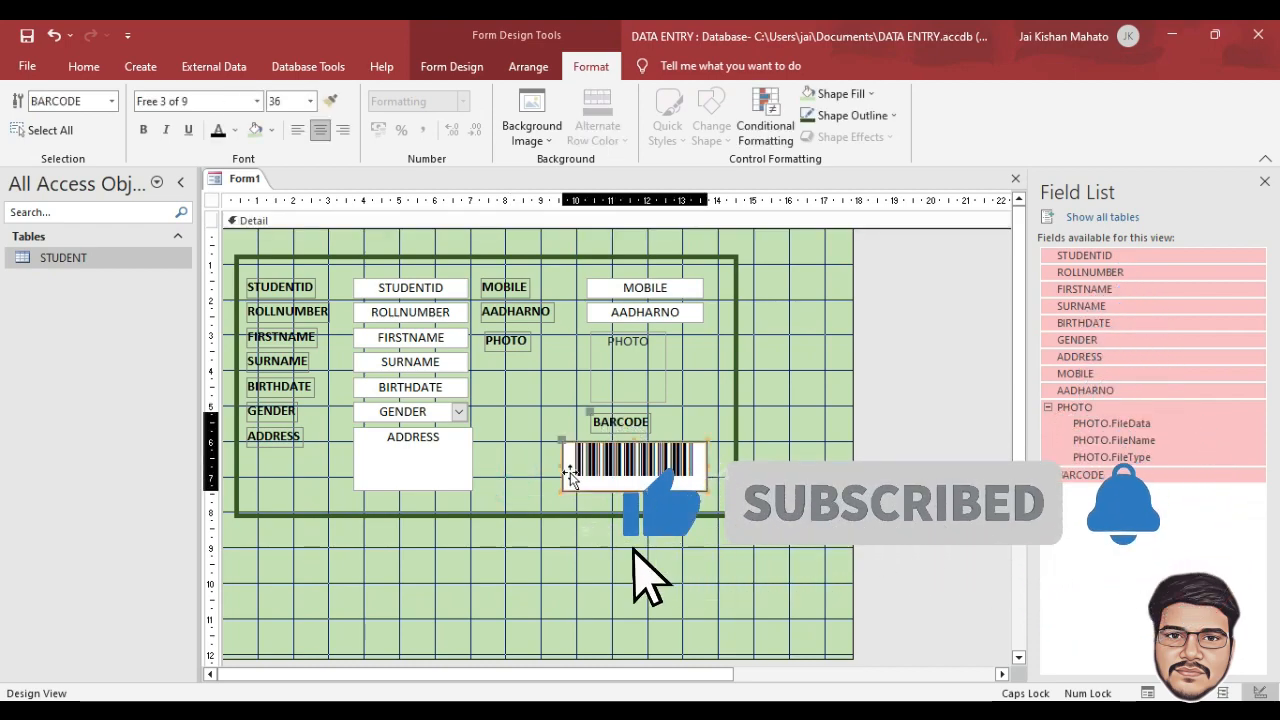
Step: Set BARCODE's On Got Focus property to [Event Procedure] and open its code builder
{"action": "left_click", "coordinate": [450, 66]}
{"action": "left_click", "coordinate": [885, 118]}
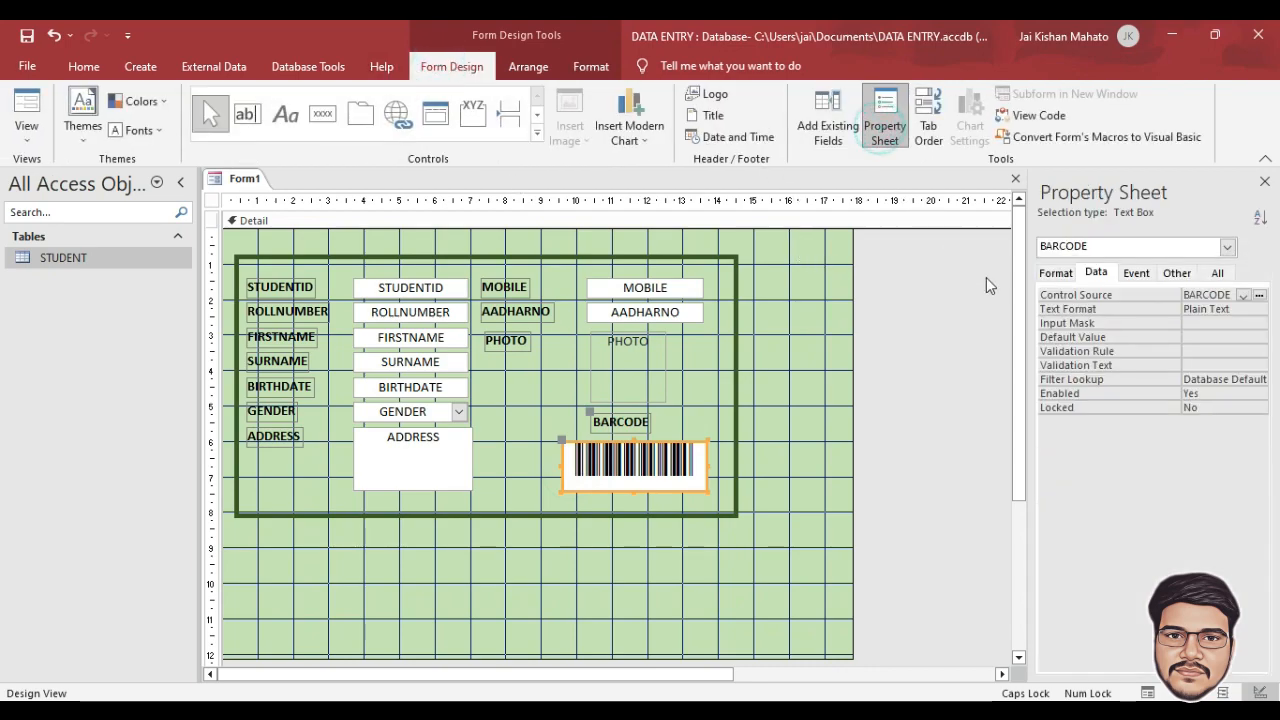
{"action": "left_click", "coordinate": [1134, 280]}
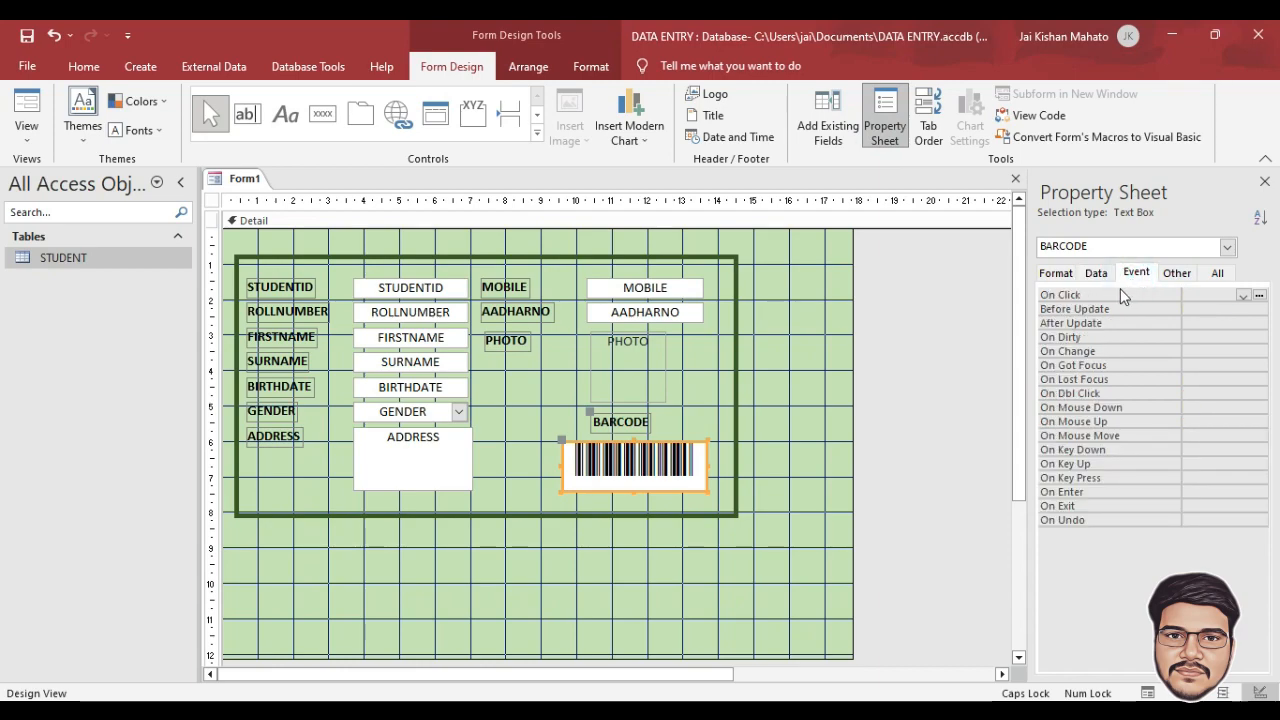
{"action": "left_click", "coordinate": [1078, 366]}
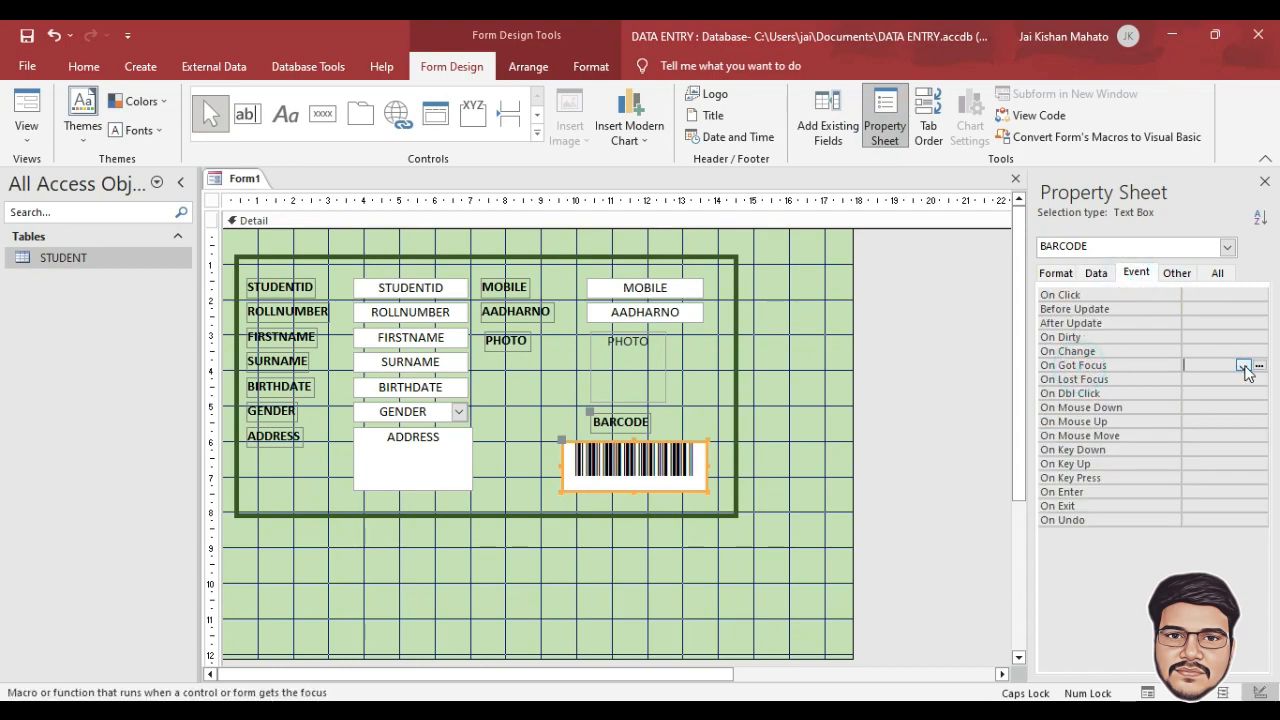
{"action": "left_click", "coordinate": [1243, 367]}
{"action": "left_click", "coordinate": [1230, 380]}
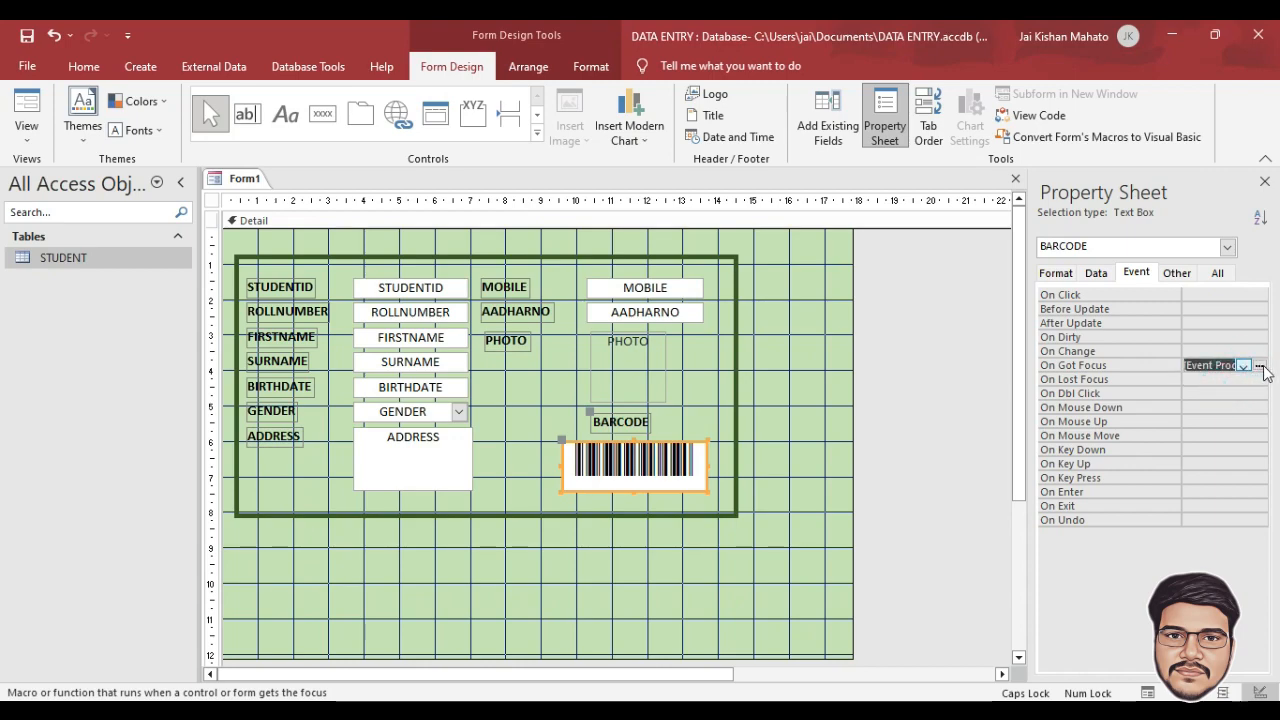
{"action": "left_click", "coordinate": [1259, 366]}
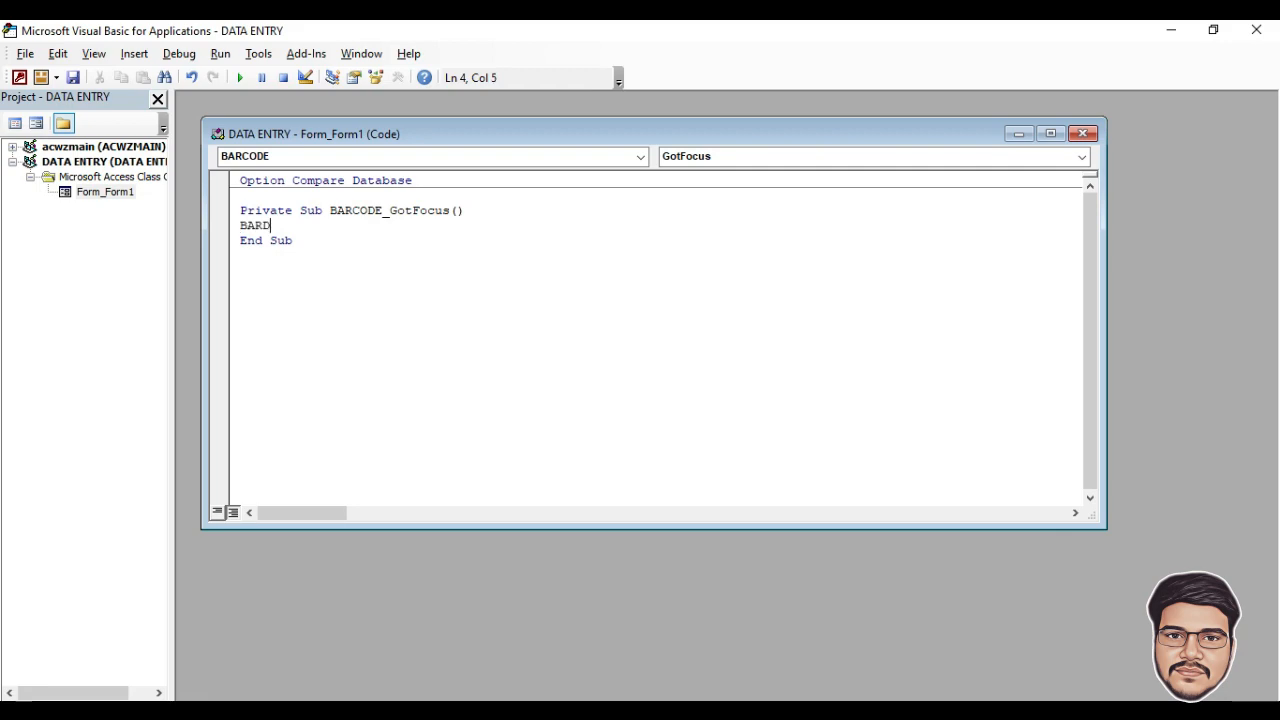
Step: Enter BARCODE.Value = ROLLNUMBER.Value in BARCODE_GotFocus, then close the VBA editor
{"action": "type", "text": "ODE.VALUE"}
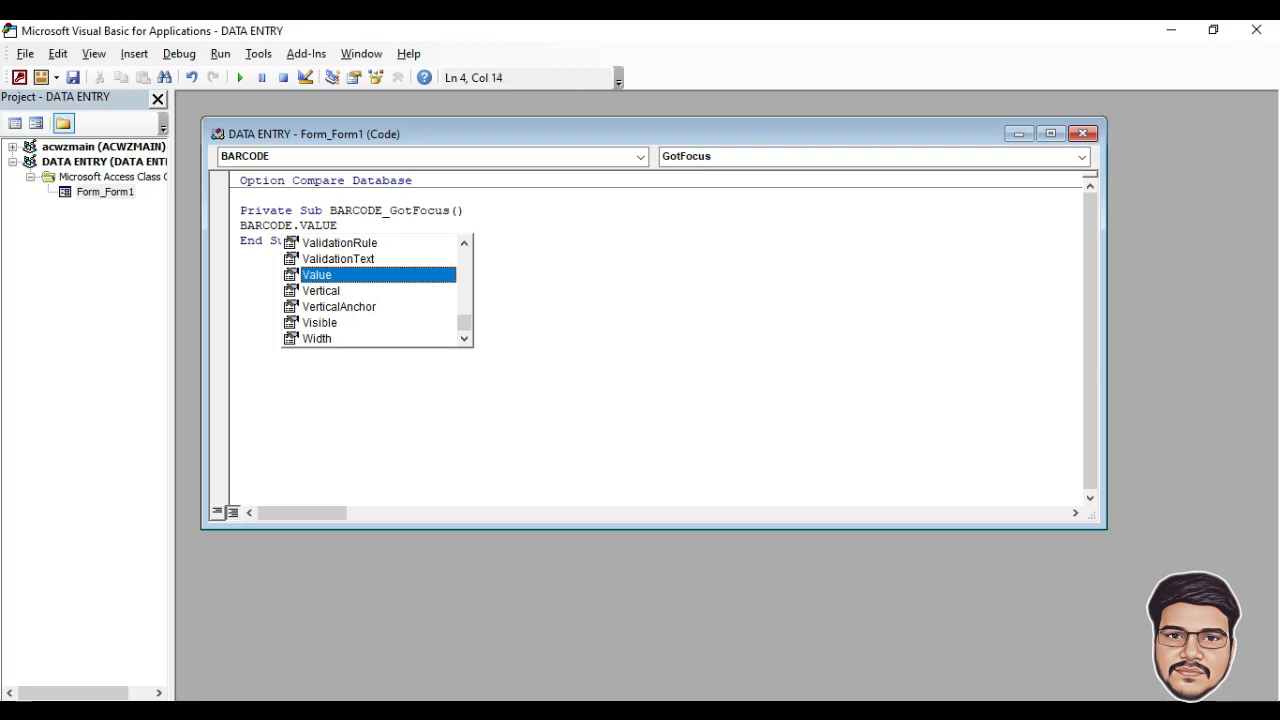
{"action": "type", "text": "="}
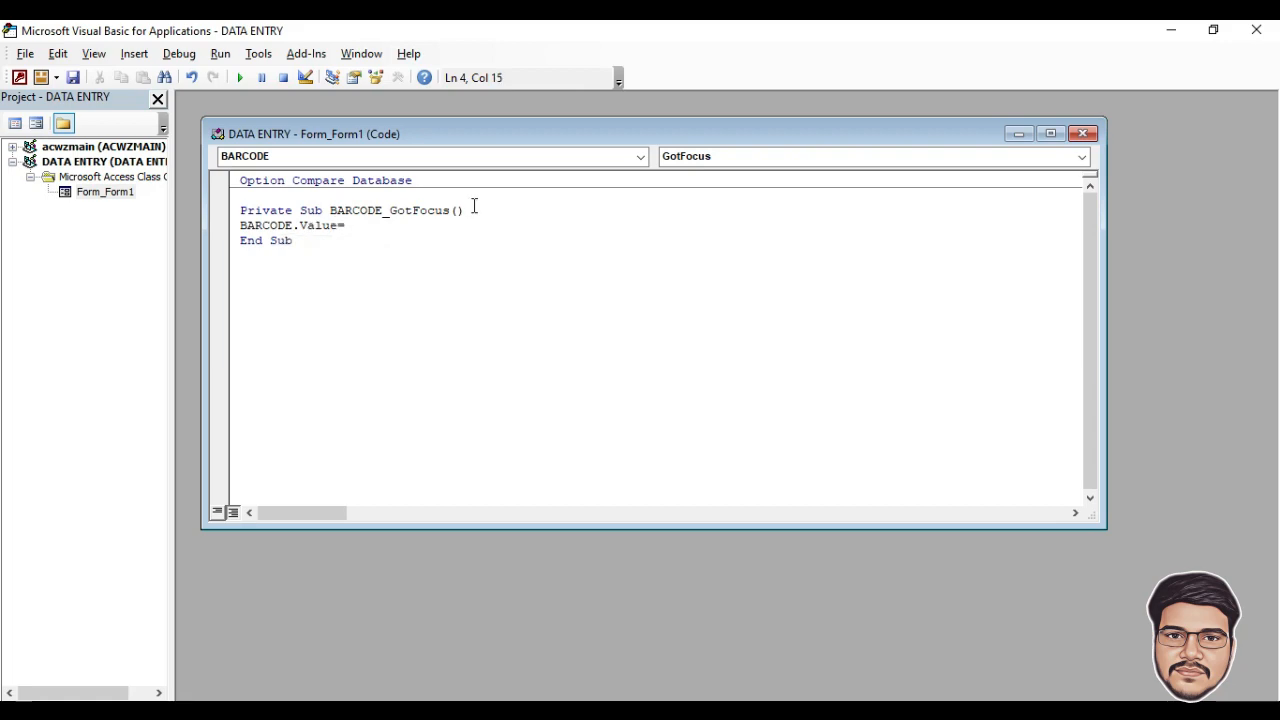
{"action": "type", "text": "ROLLNUMBER.VALU"}
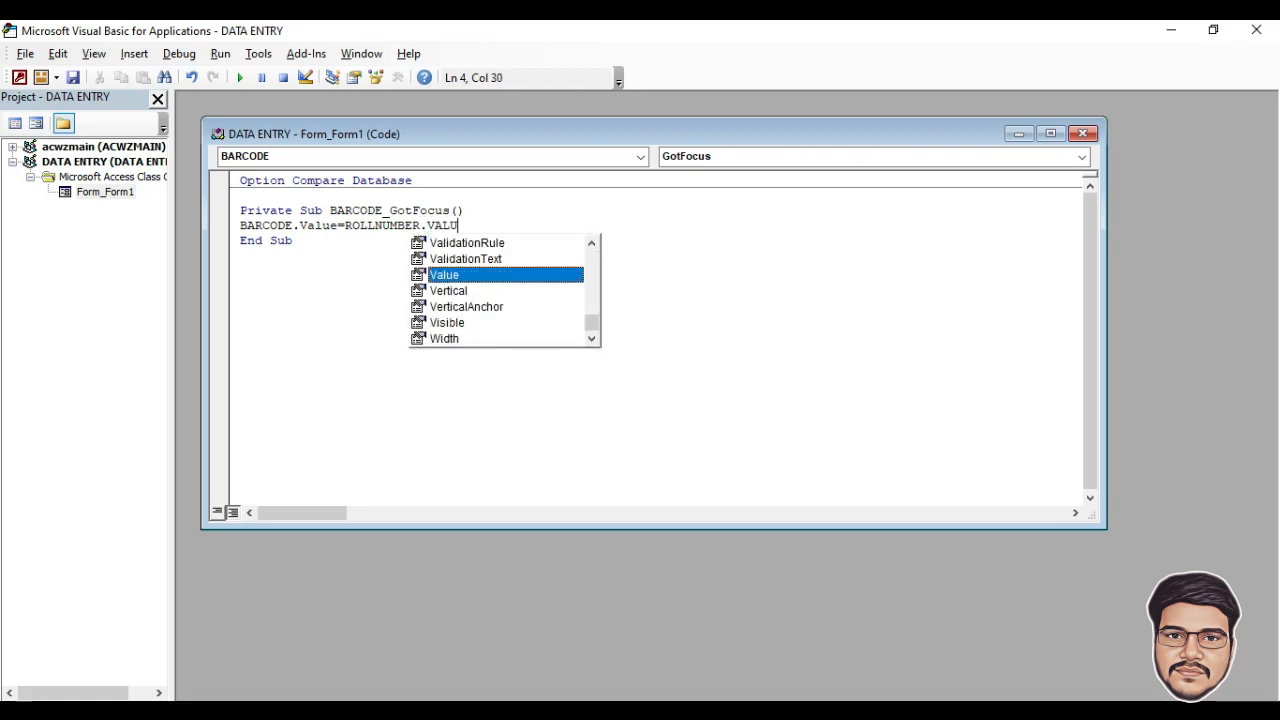
{"action": "key", "text": "Return"}
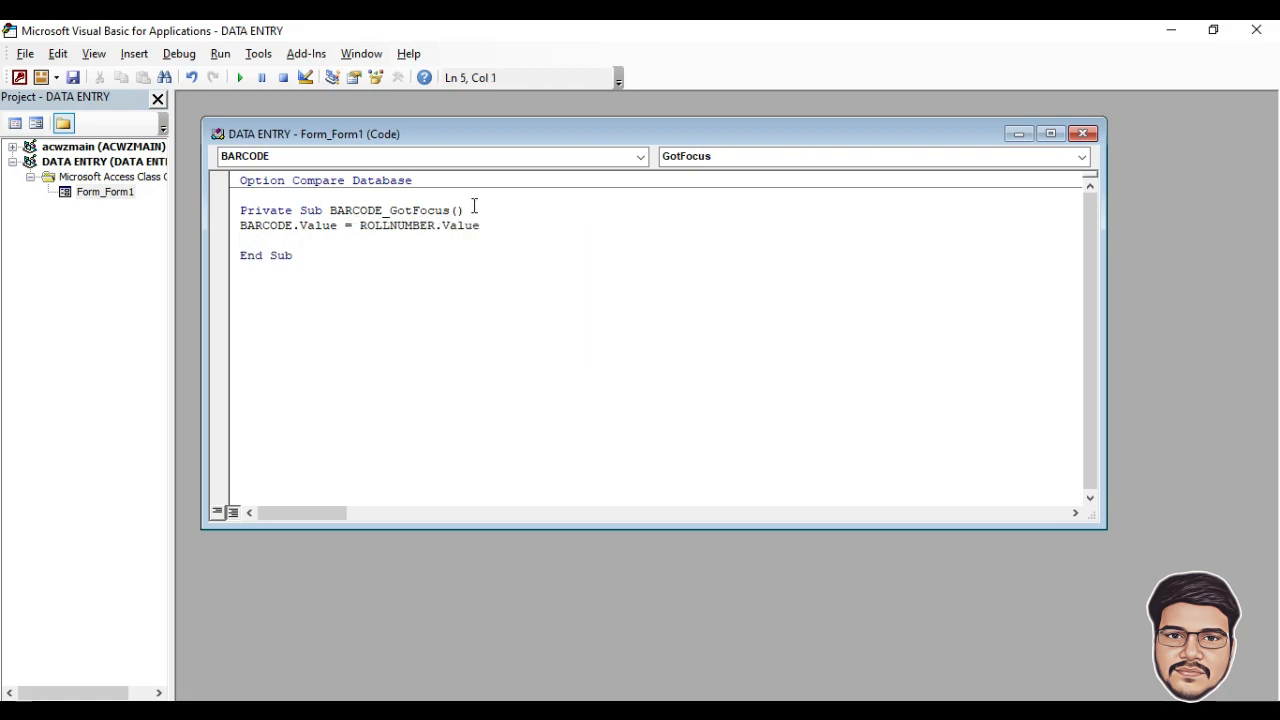
{"action": "left_click_drag", "start_coordinate": [241, 225], "coordinate": [268, 237]}
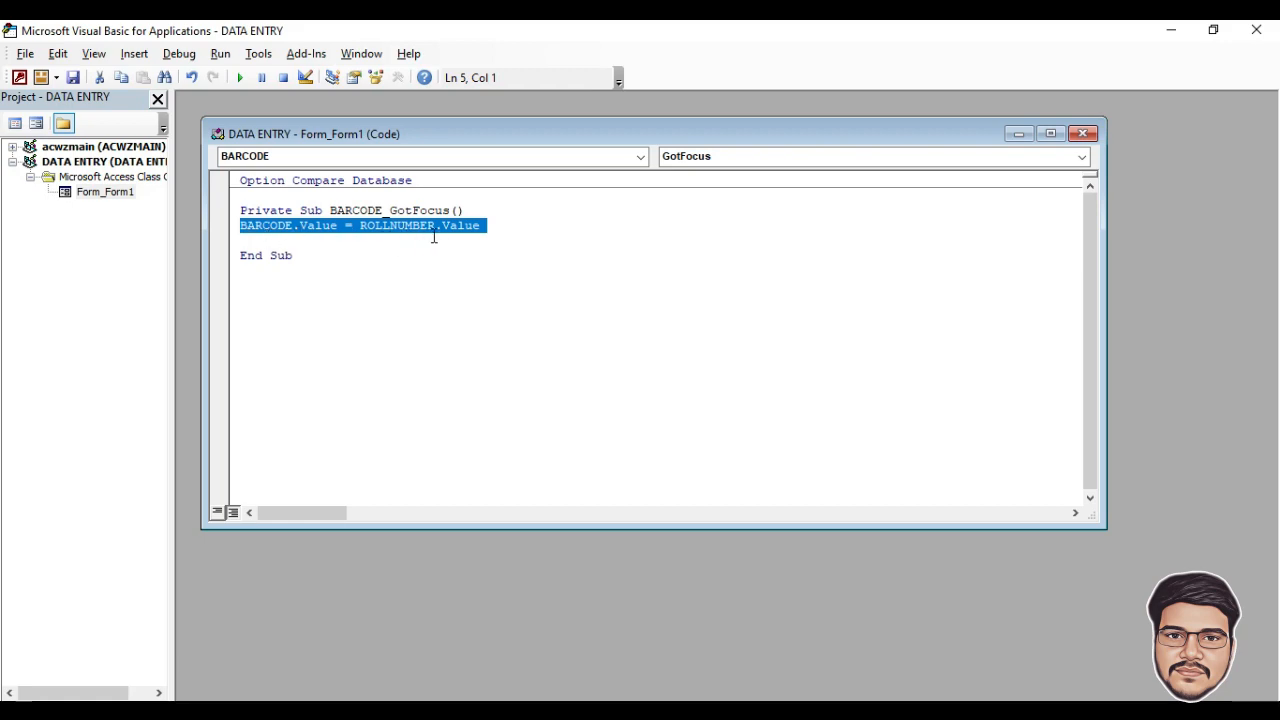
{"action": "left_click", "coordinate": [1256, 29]}
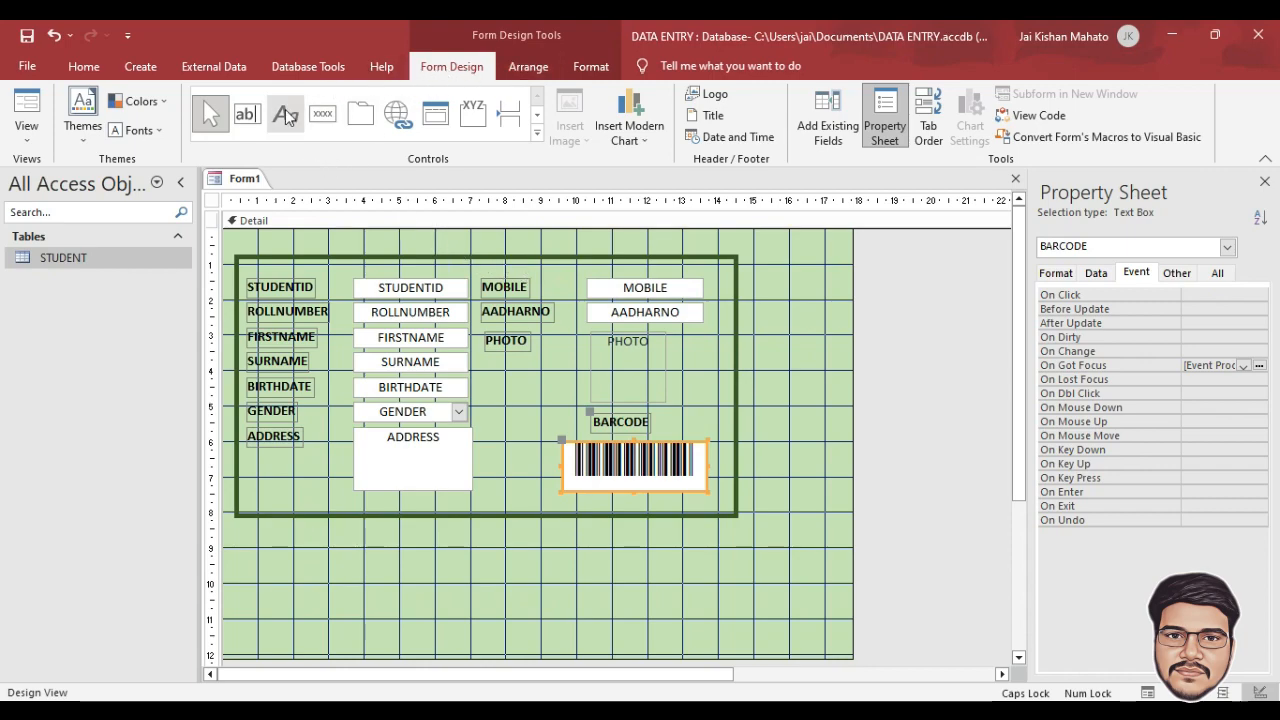
Step: Create an Add New Record button captioned 'New Entry' below the student fields
{"action": "left_click", "coordinate": [321, 118]}
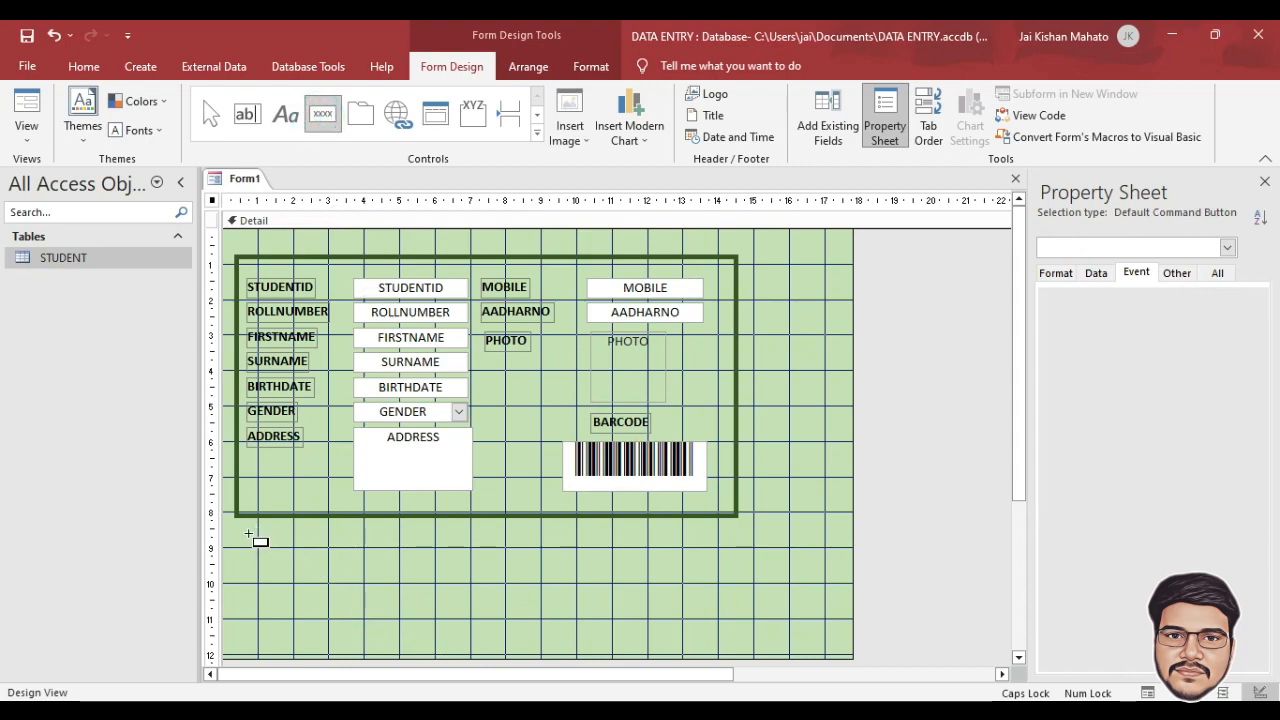
{"action": "left_click", "coordinate": [536, 133]}
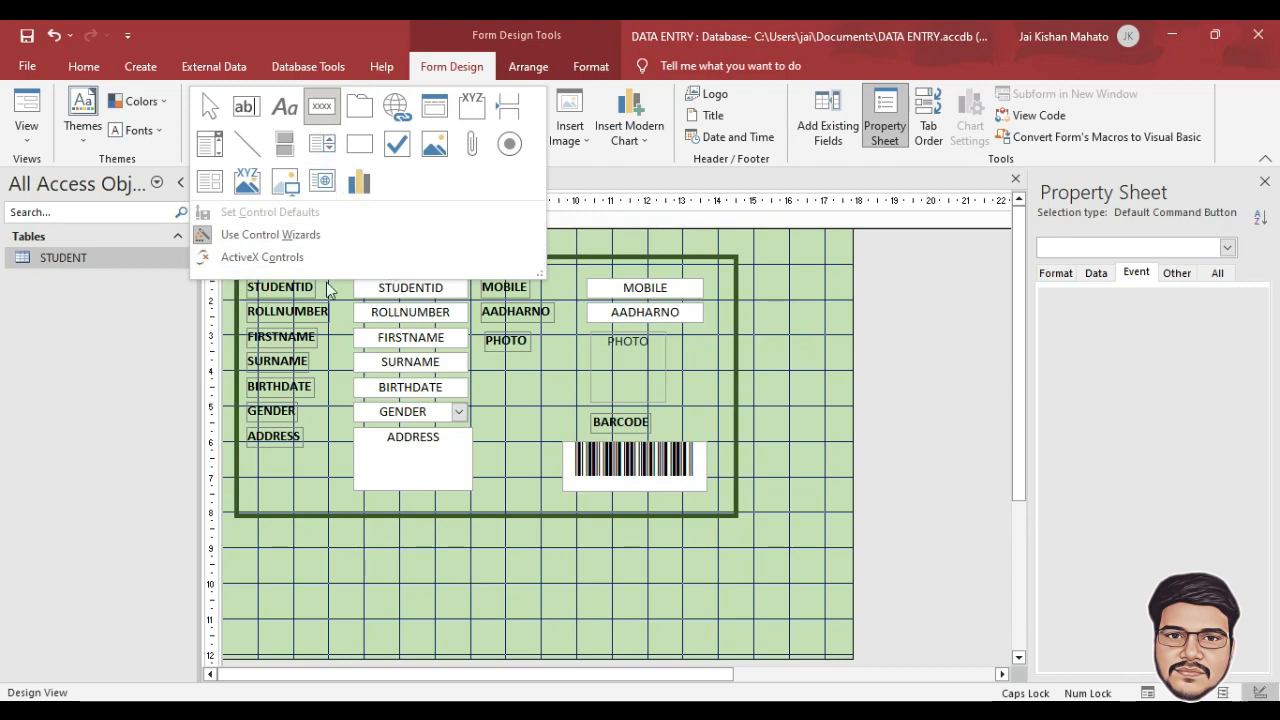
{"action": "left_click", "coordinate": [265, 566]}
{"action": "left_click", "coordinate": [268, 541]}
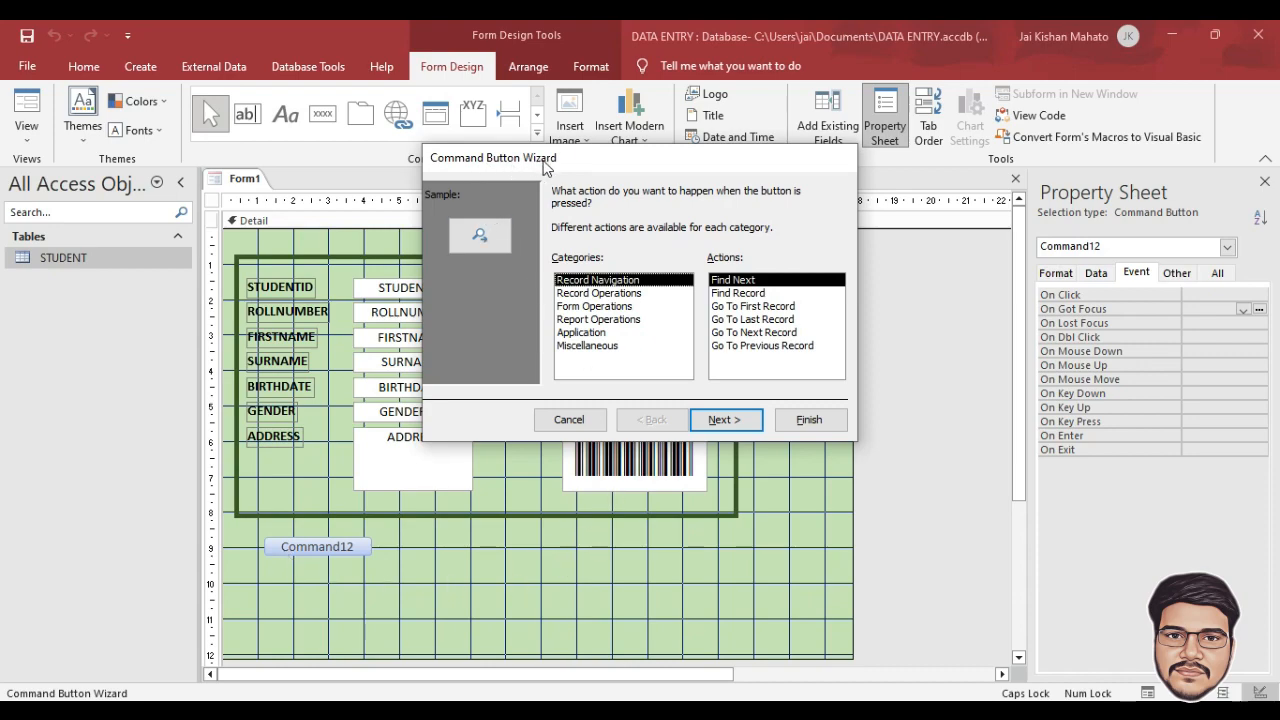
{"action": "left_click", "coordinate": [616, 293]}
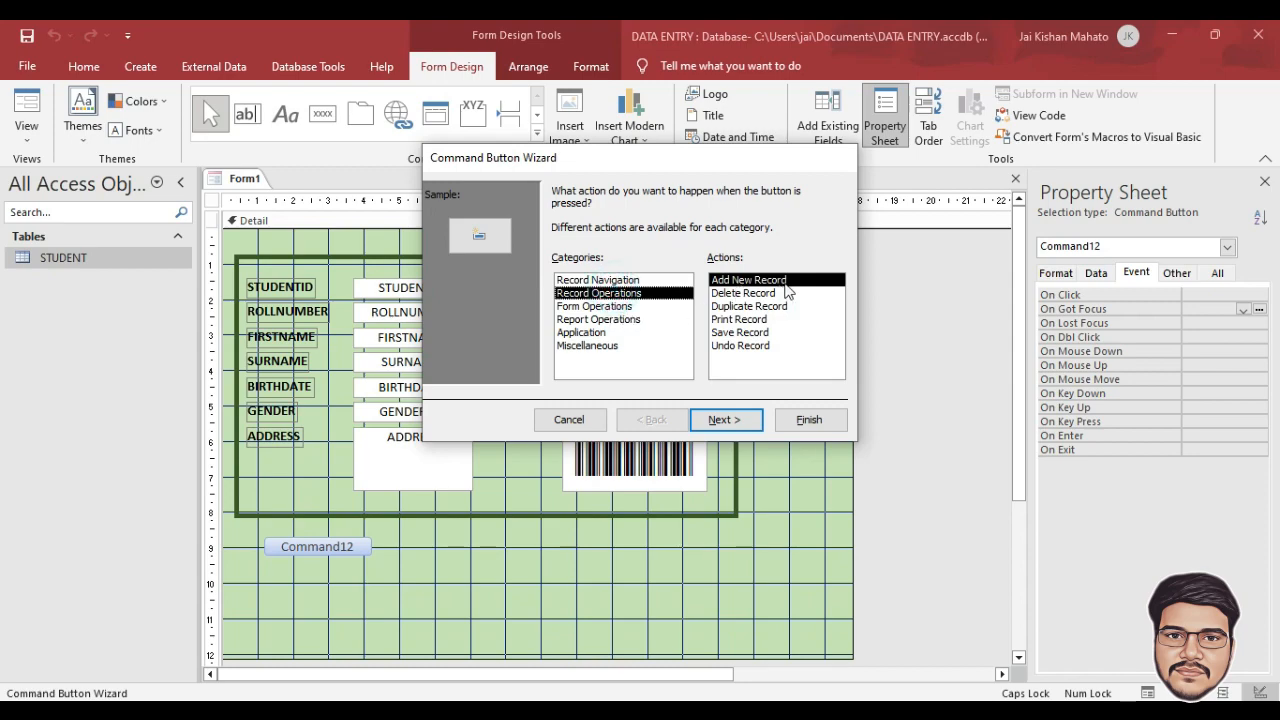
{"action": "left_click", "coordinate": [720, 420]}
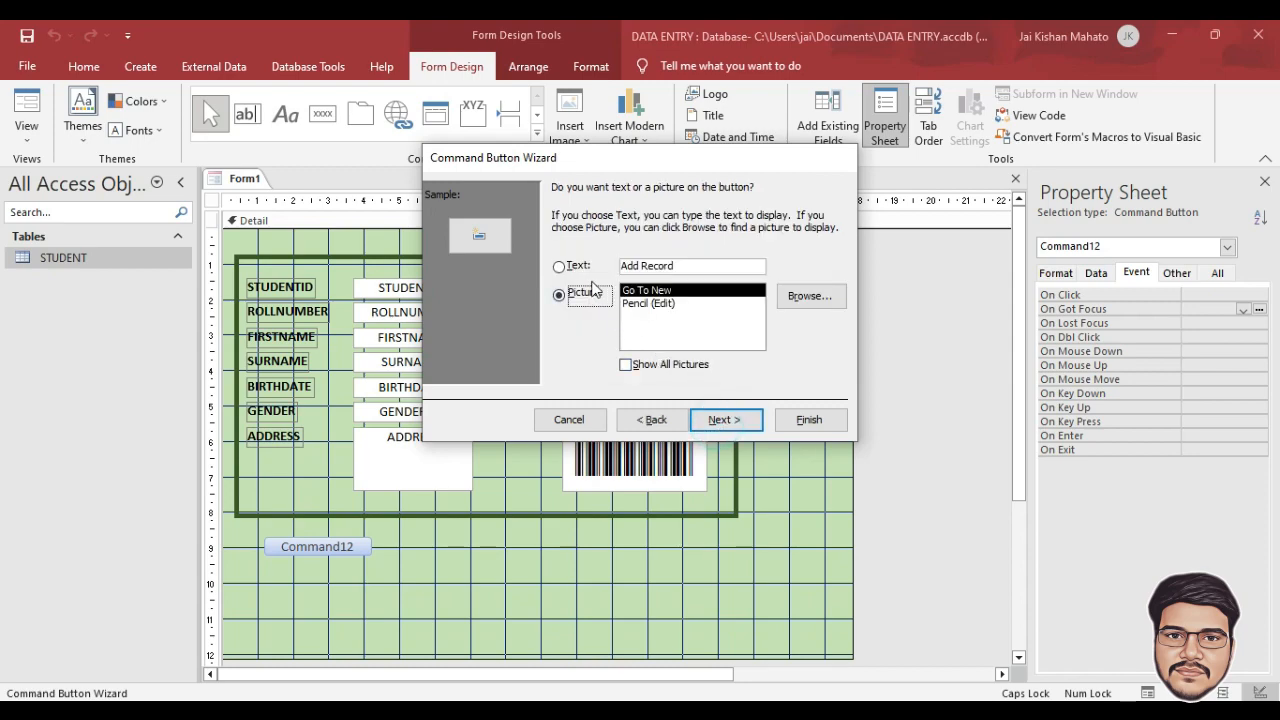
{"action": "left_click", "coordinate": [559, 267]}
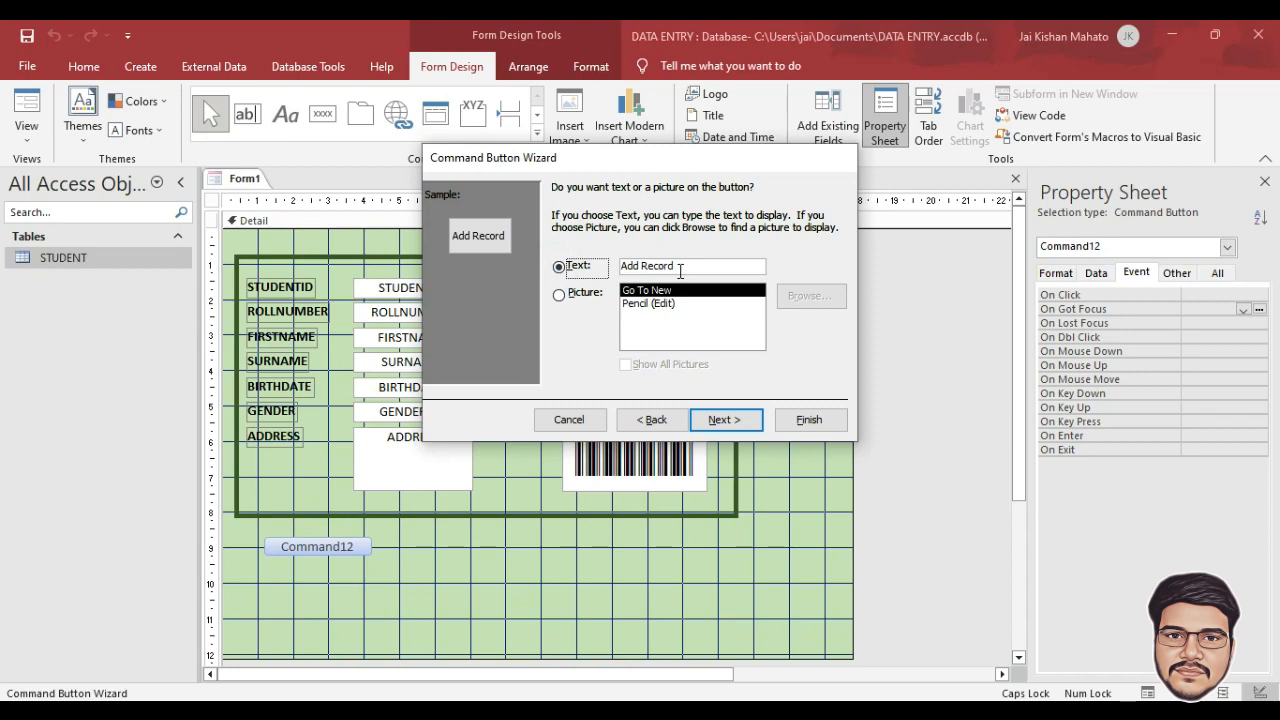
{"action": "left_click_drag", "start_coordinate": [680, 264], "coordinate": [614, 266]}
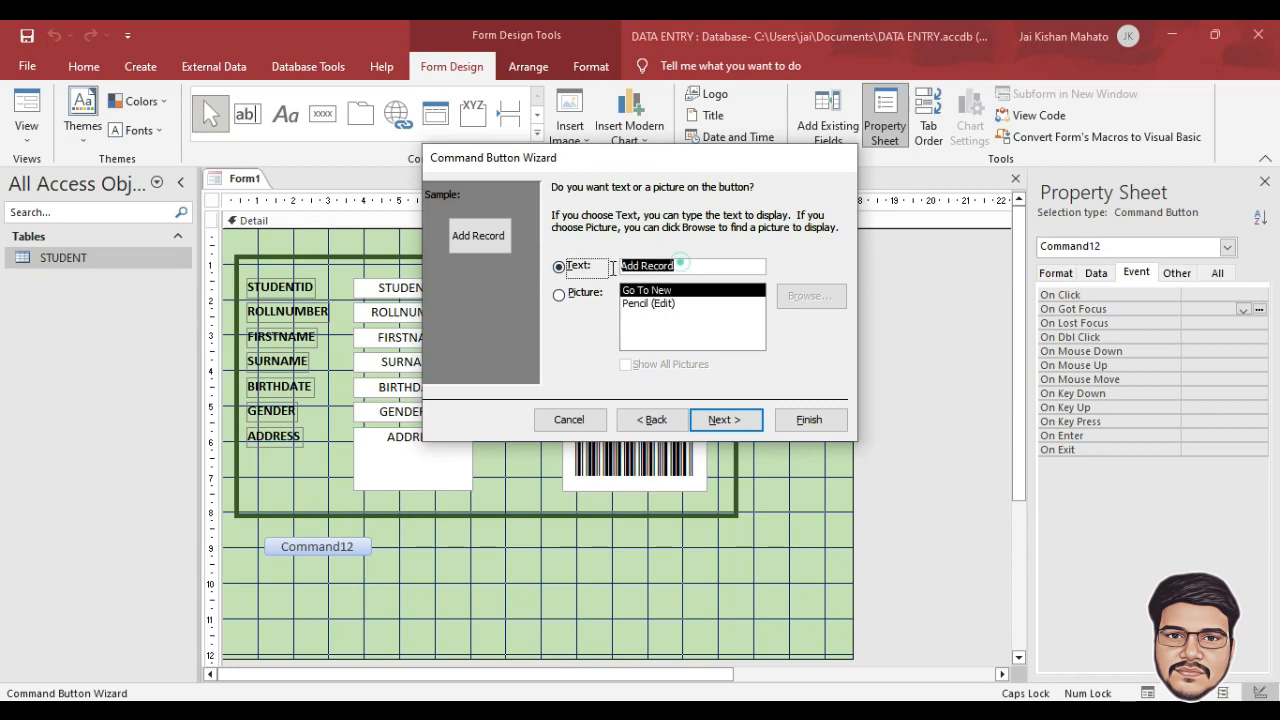
{"action": "type", "text": "New "}
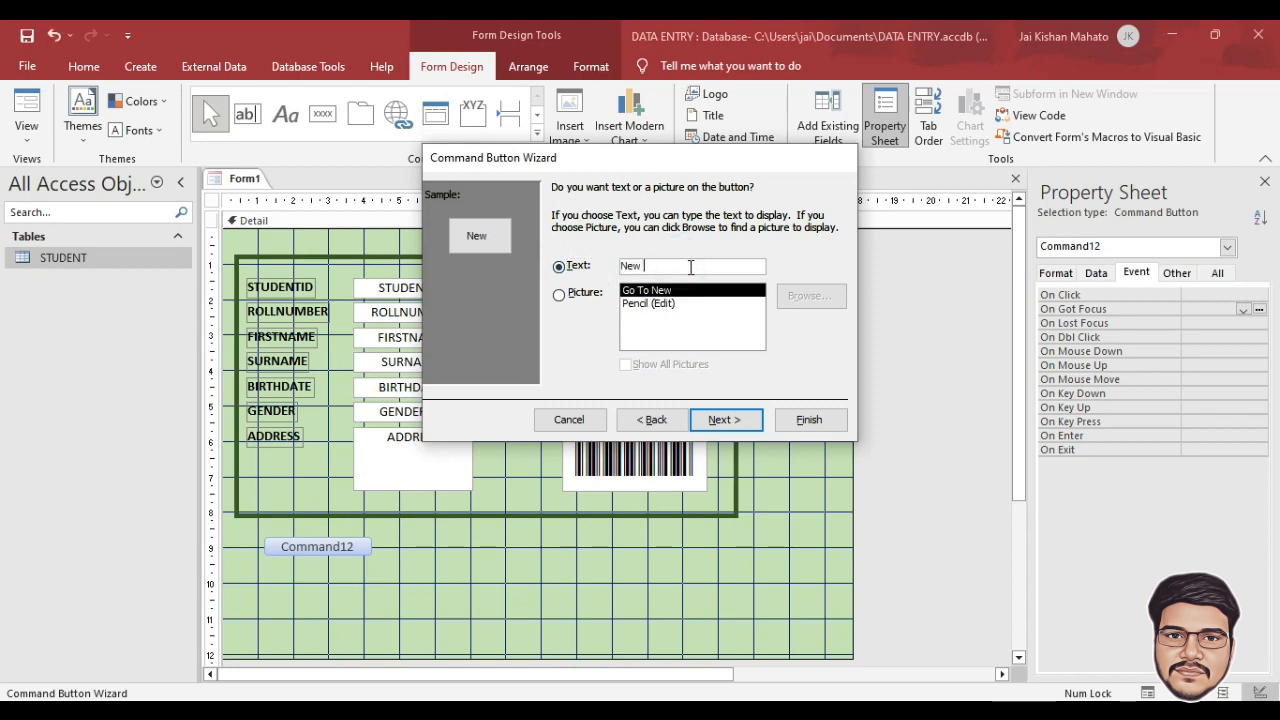
{"action": "type", "text": "Entry"}
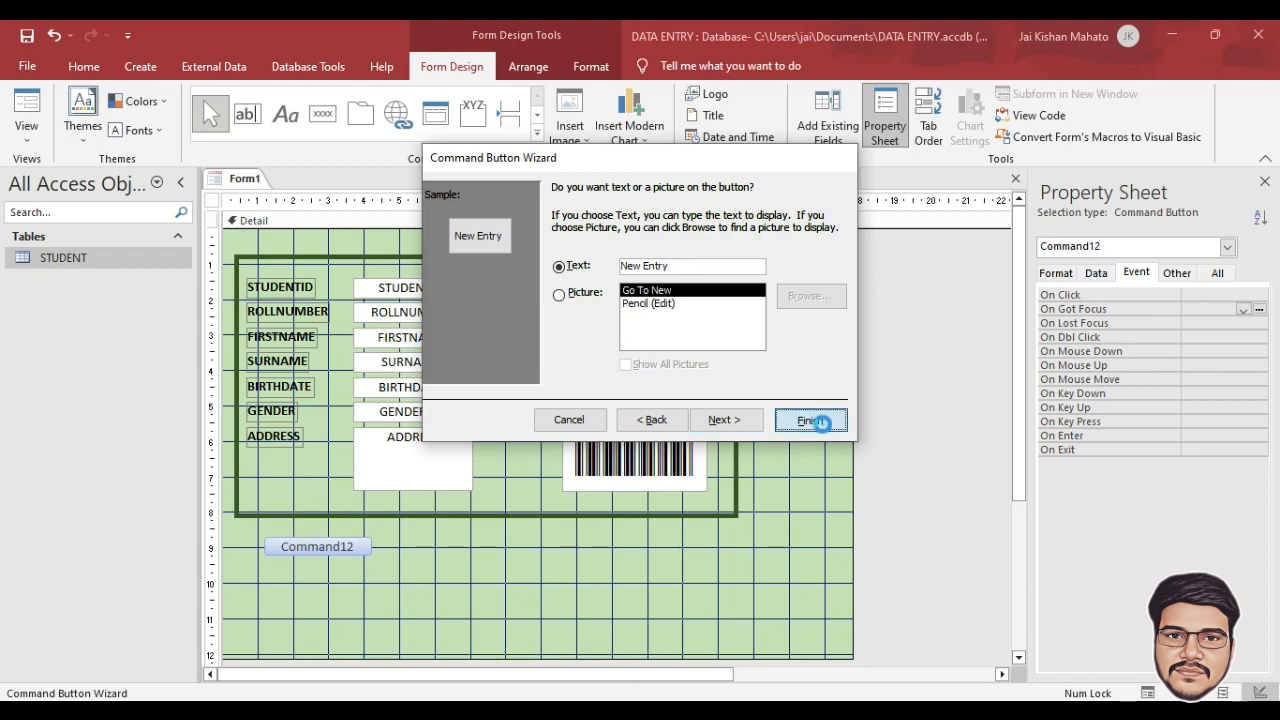
{"action": "left_click", "coordinate": [820, 427]}
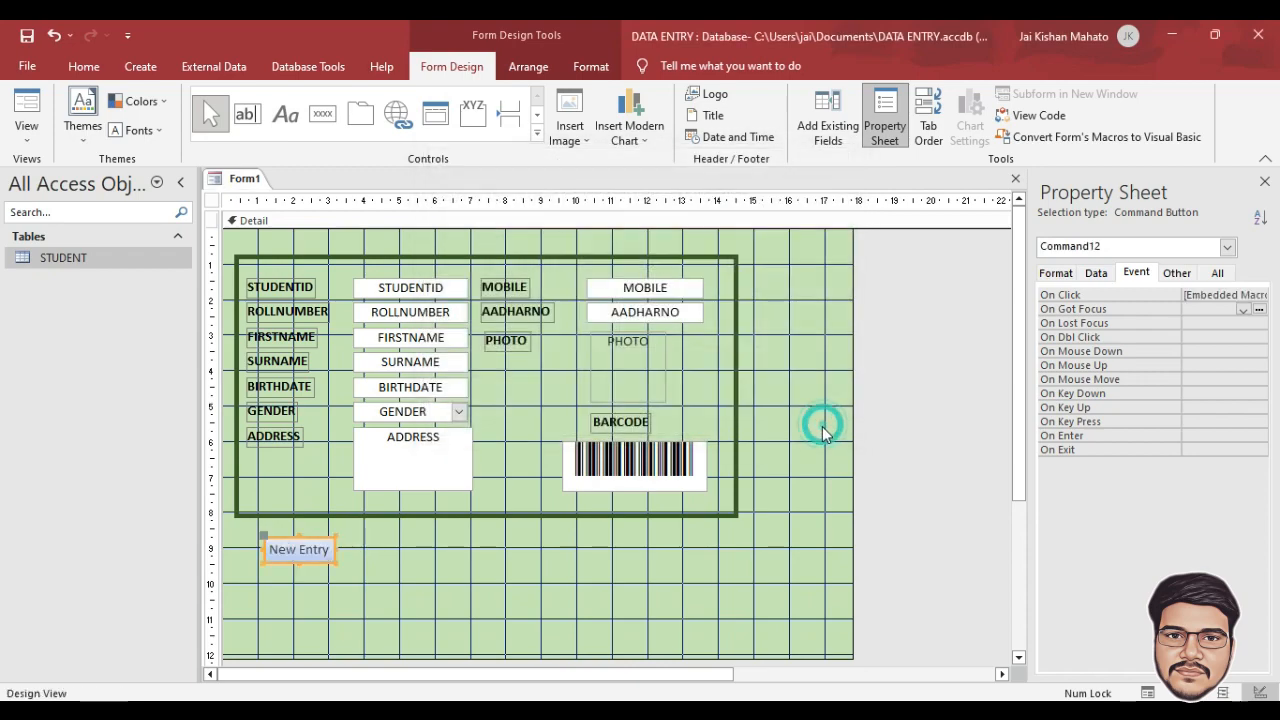
Step: Create a Save Record button captioned 'Save' beside New Entry
{"action": "left_click", "coordinate": [322, 113]}
{"action": "left_click", "coordinate": [363, 541]}
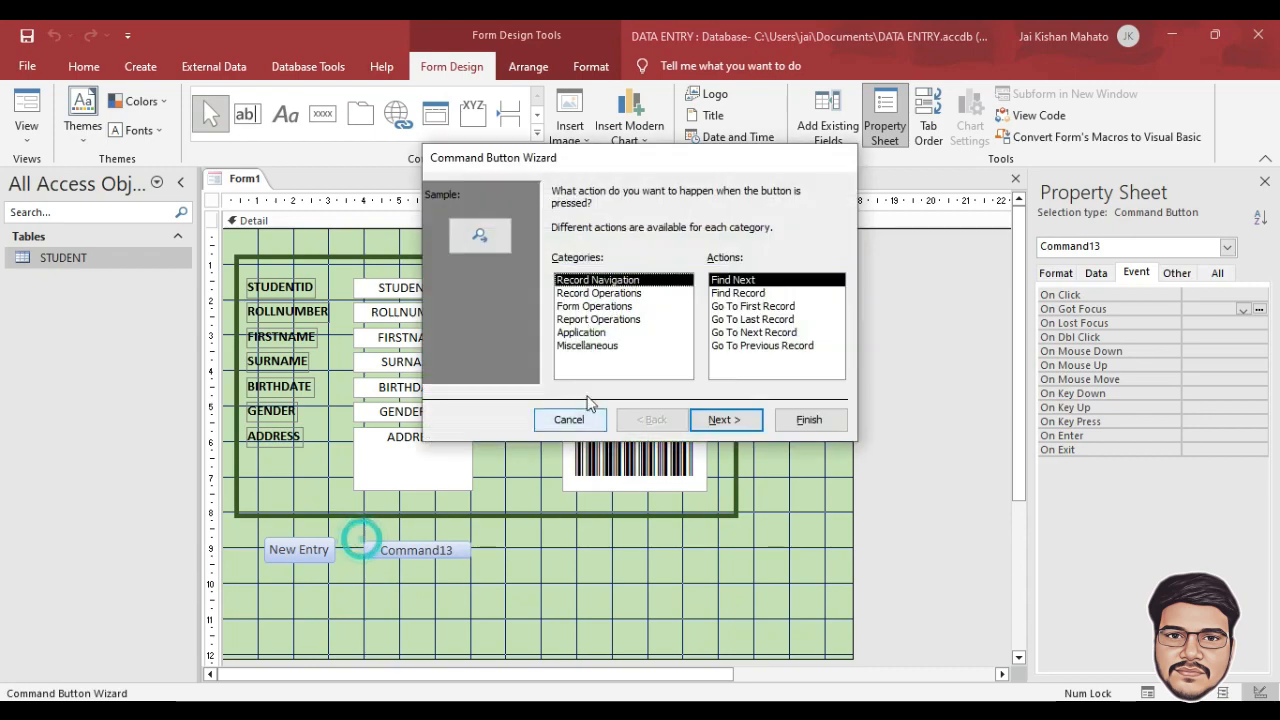
{"action": "left_click", "coordinate": [589, 294]}
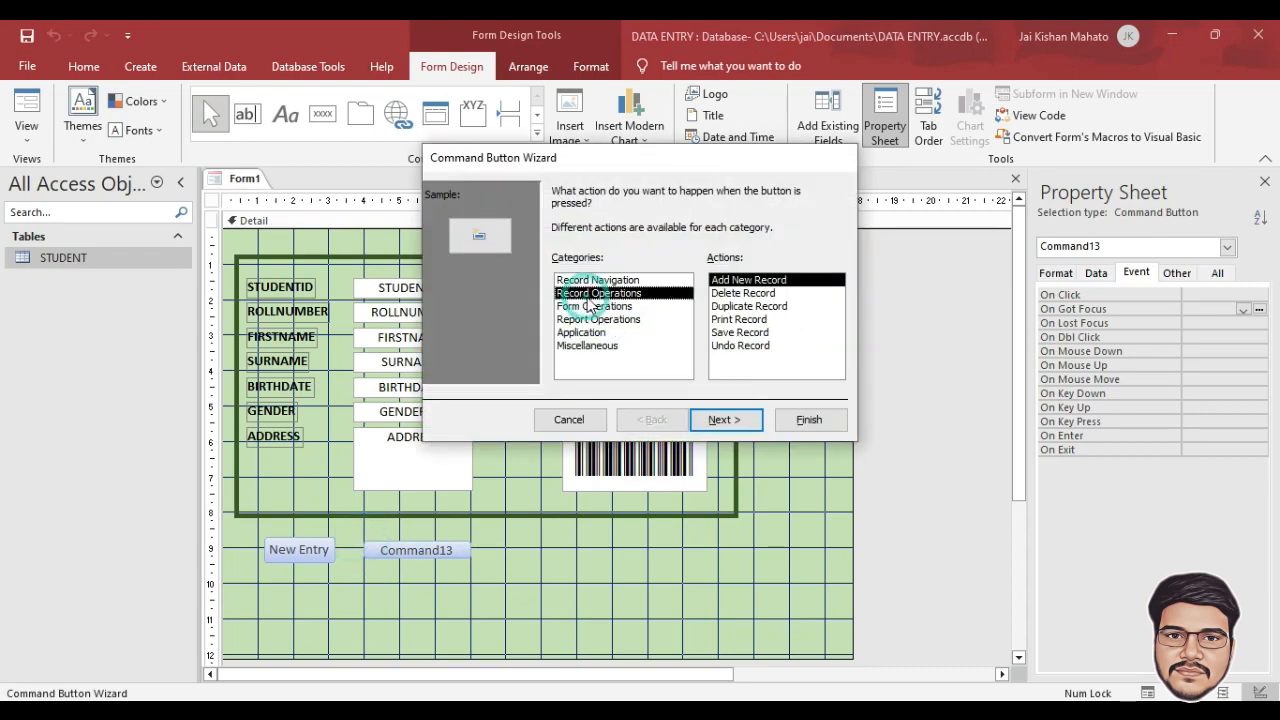
{"action": "left_click", "coordinate": [735, 332]}
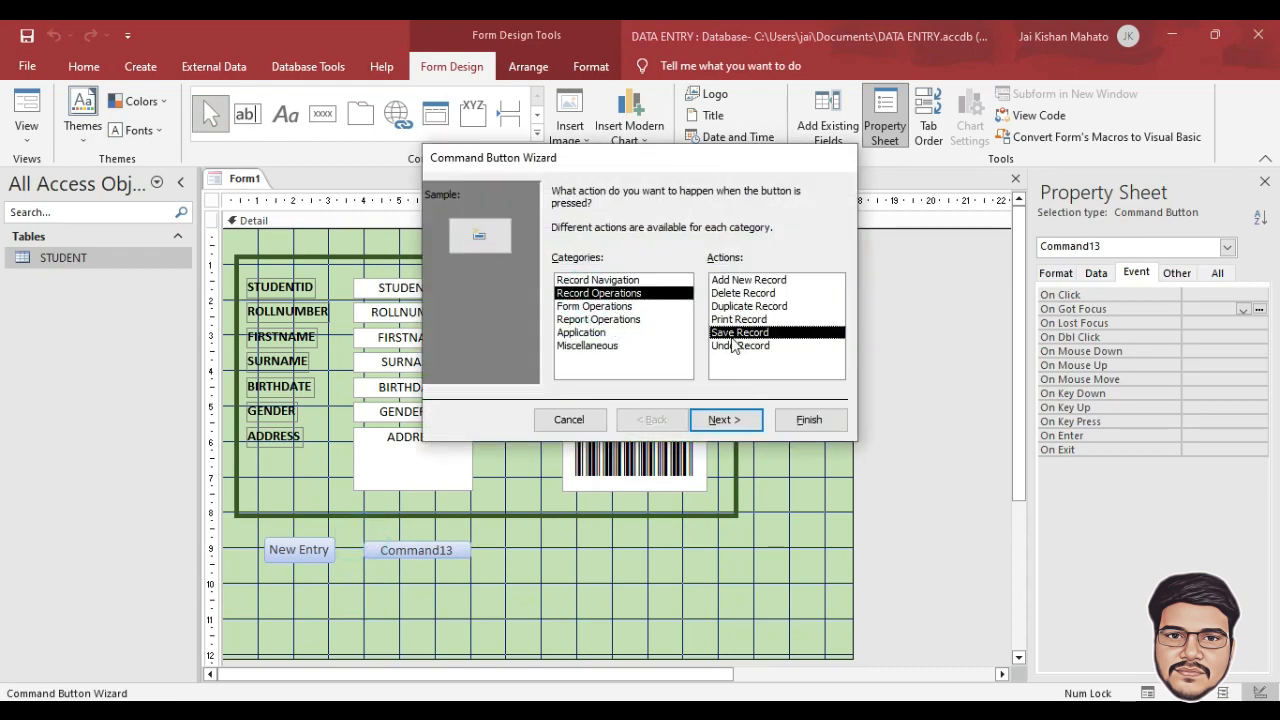
{"action": "left_click", "coordinate": [735, 420]}
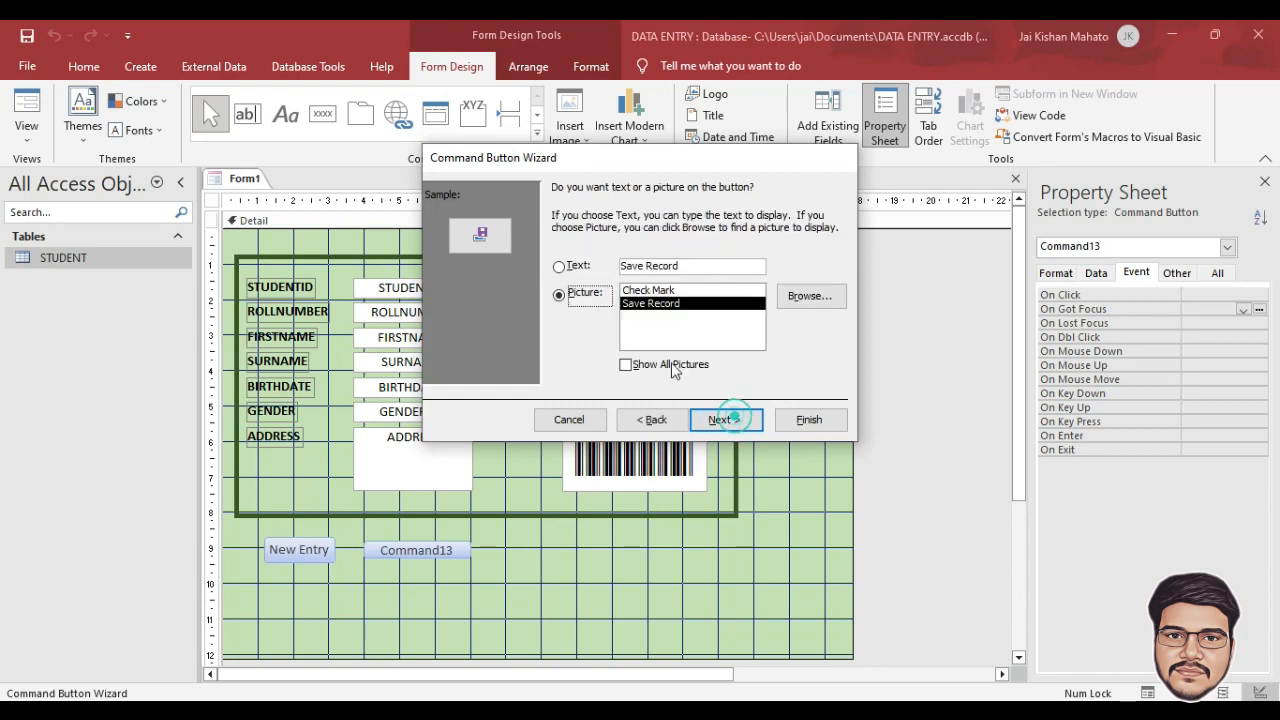
{"action": "left_click", "coordinate": [560, 266]}
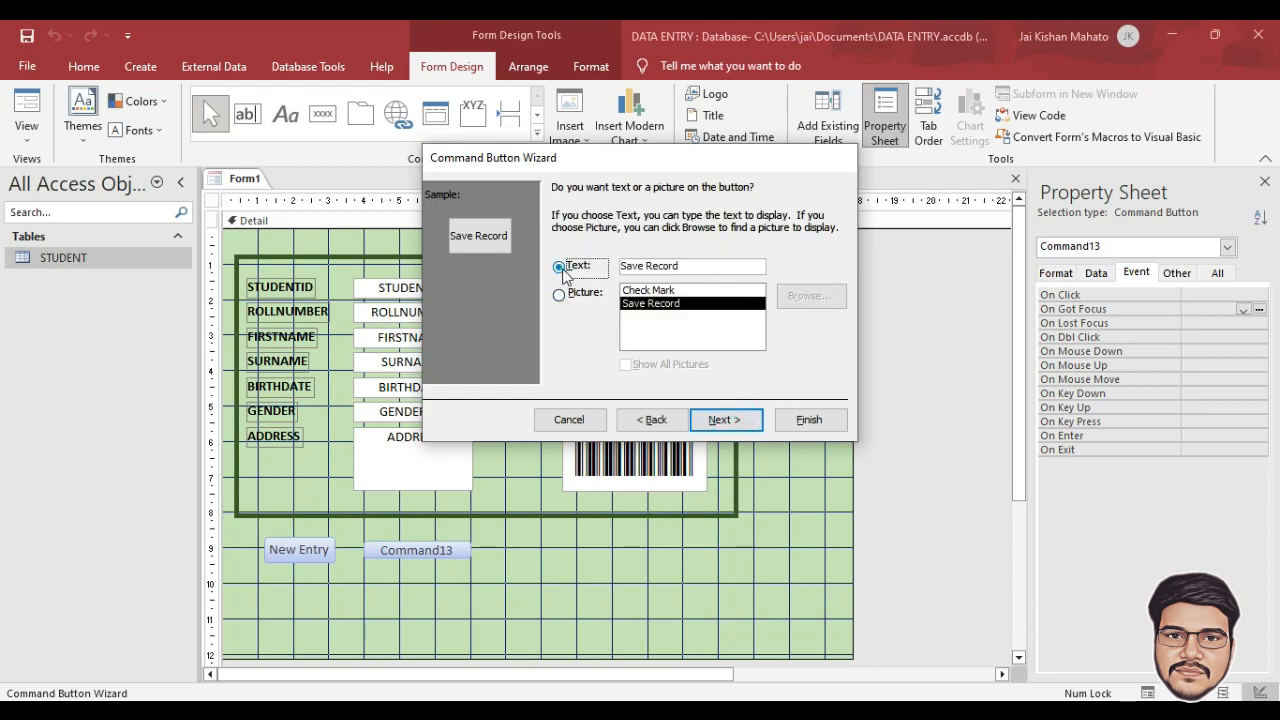
{"action": "double_click", "coordinate": [665, 266]}
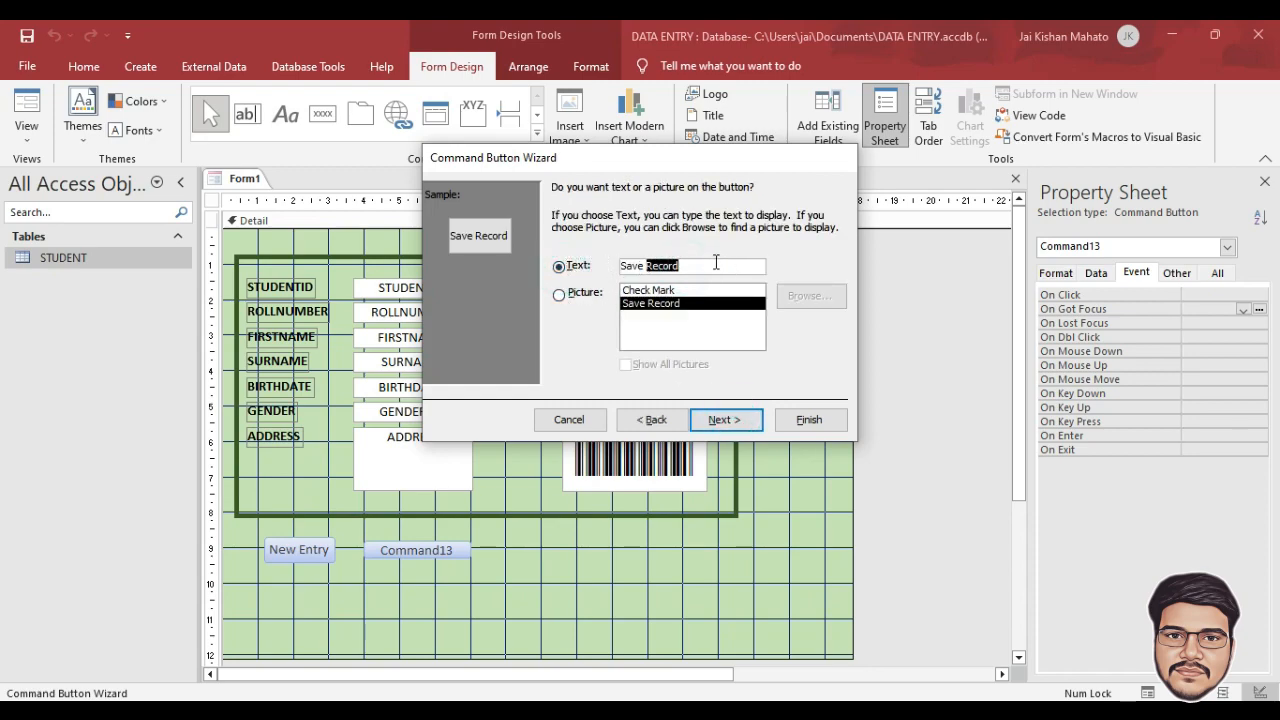
{"action": "key", "text": "BackSpace"}
{"action": "left_click", "coordinate": [806, 421]}
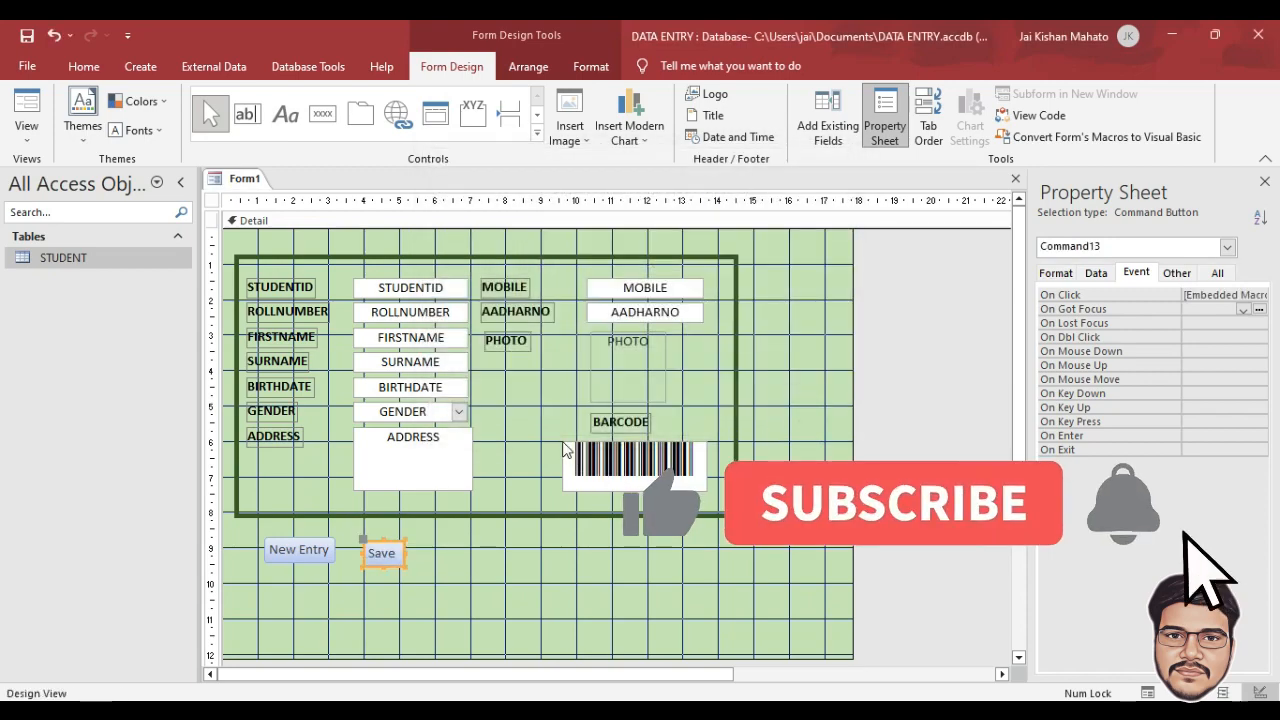
{"action": "left_click", "coordinate": [322, 115]}
Step: Create a Delete Record button captioned 'Delete' to the right of Save
{"action": "left_click", "coordinate": [443, 557]}
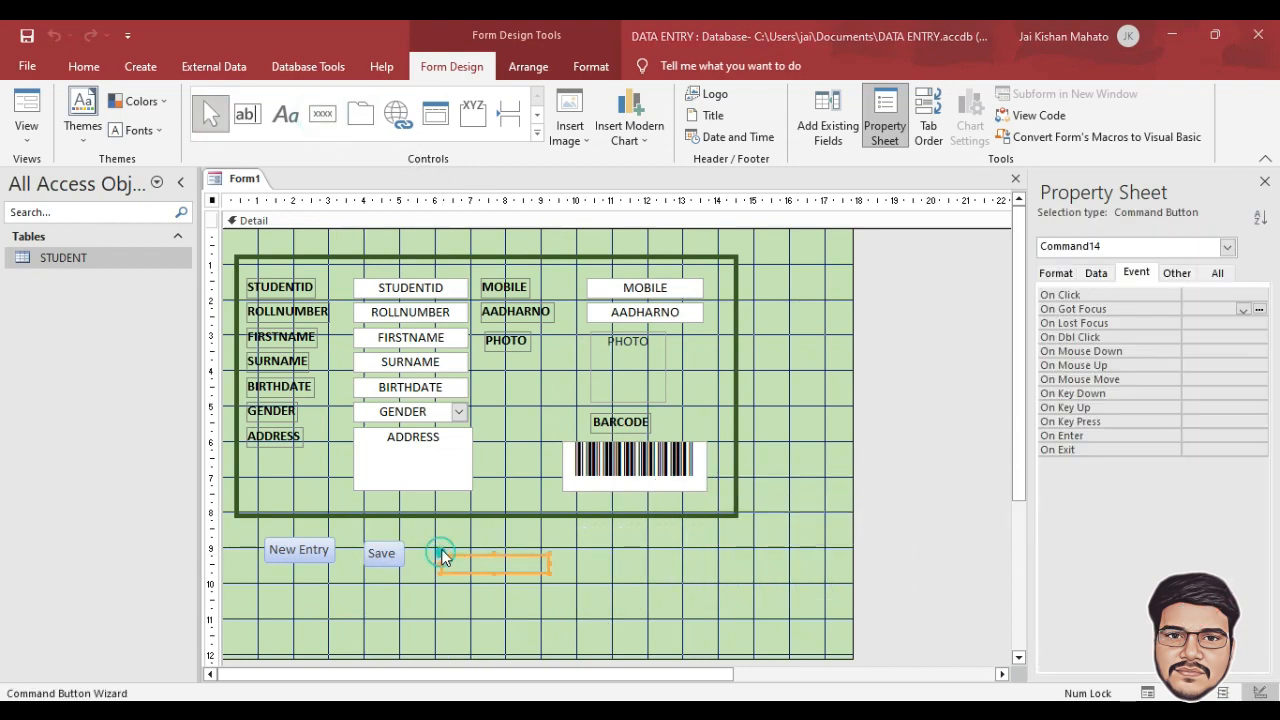
{"action": "left_click", "coordinate": [590, 293]}
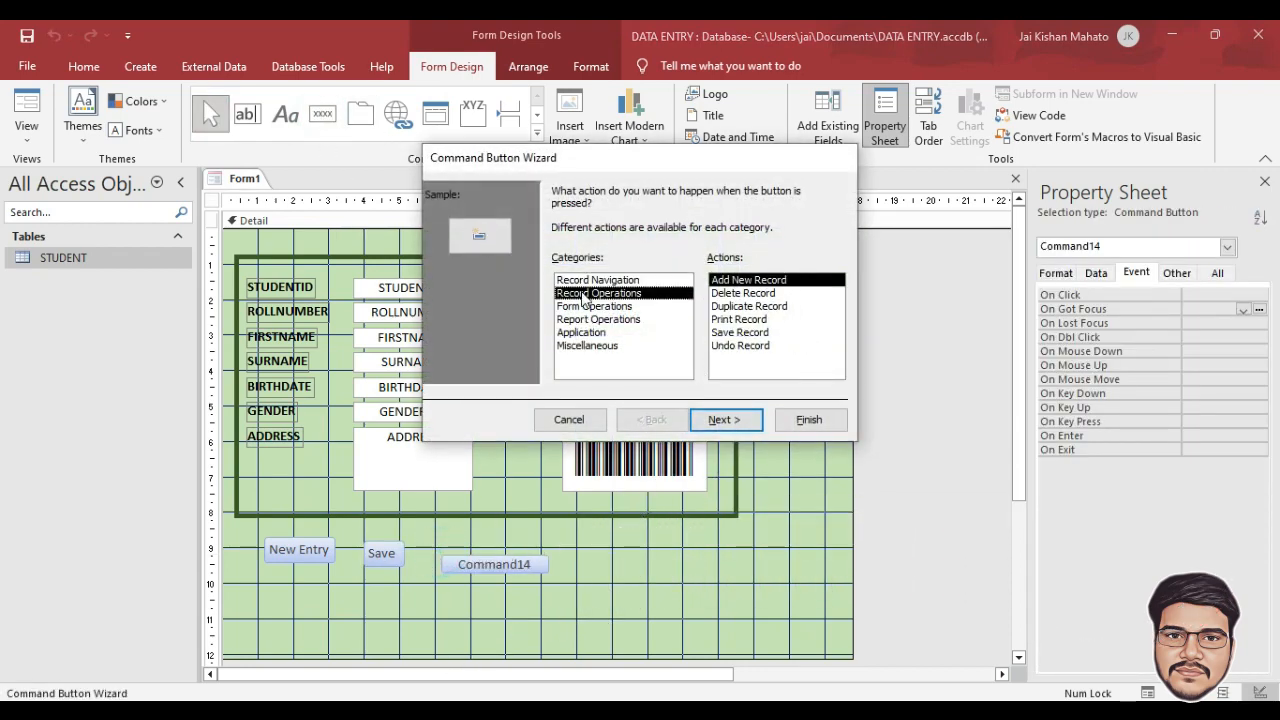
{"action": "left_click", "coordinate": [733, 293]}
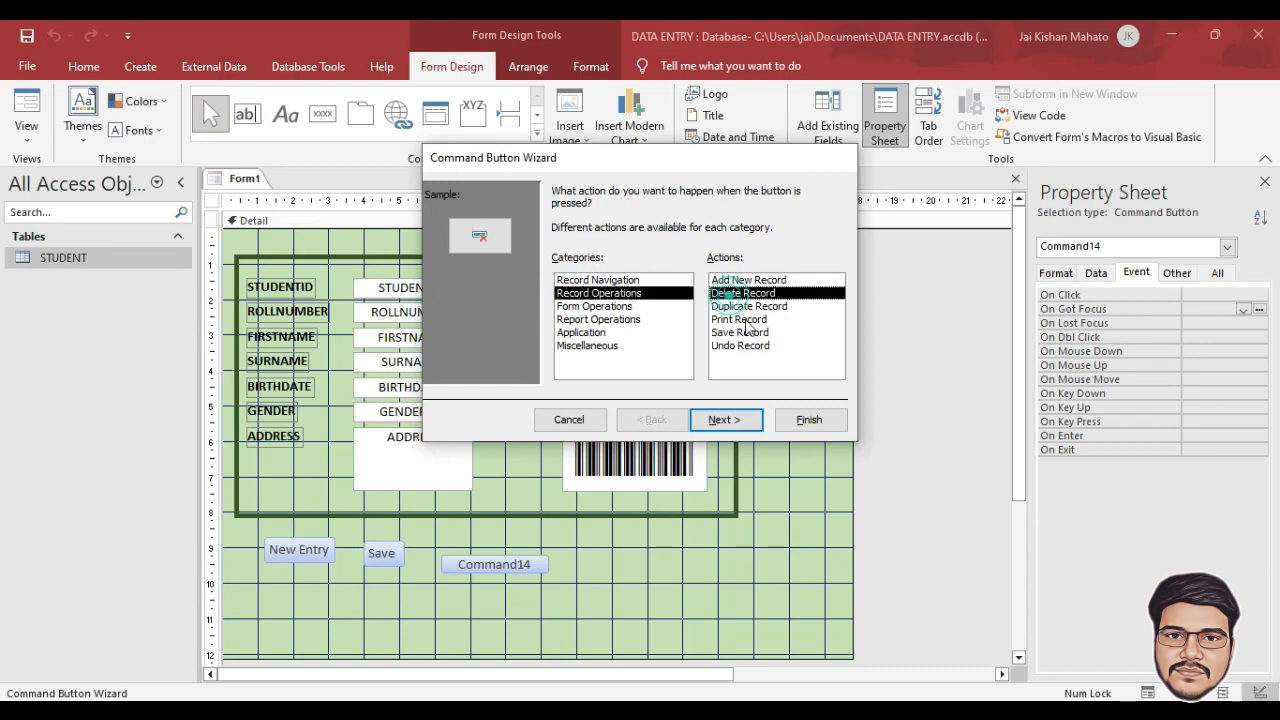
{"action": "left_click", "coordinate": [741, 426]}
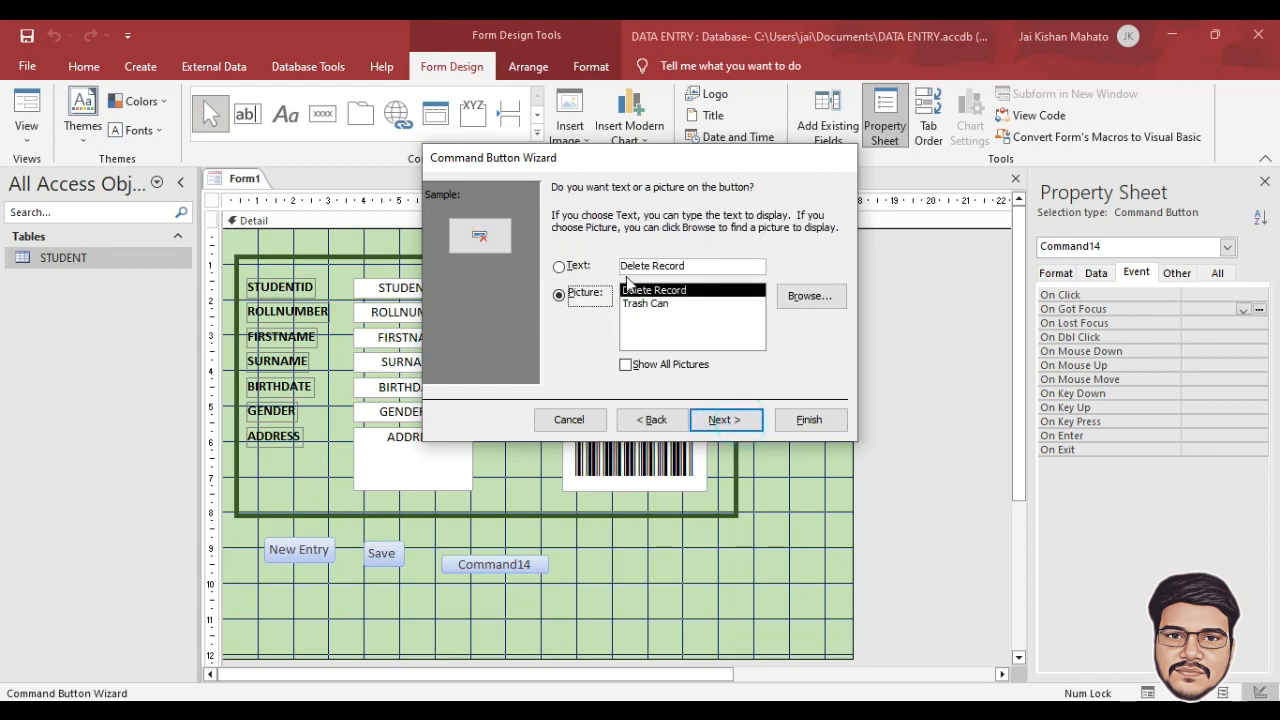
{"action": "left_click", "coordinate": [558, 266]}
{"action": "double_click", "coordinate": [703, 266]}
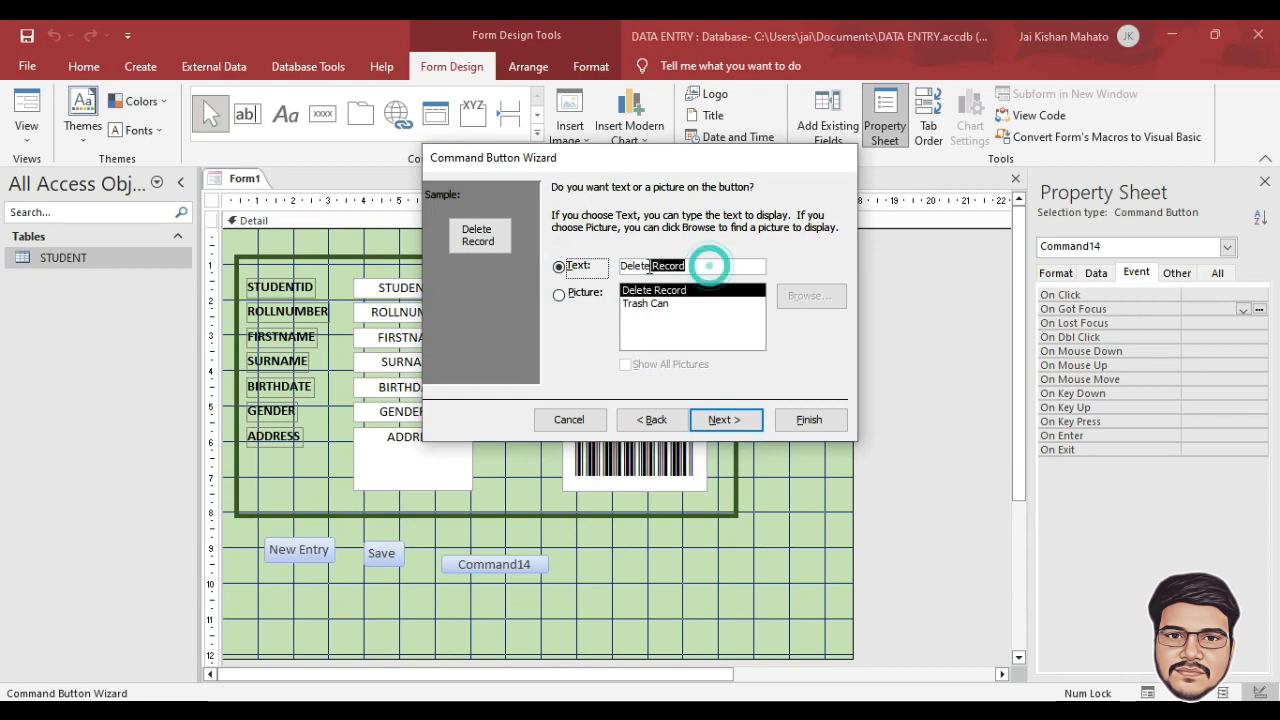
{"action": "key", "text": "BackSpace"}
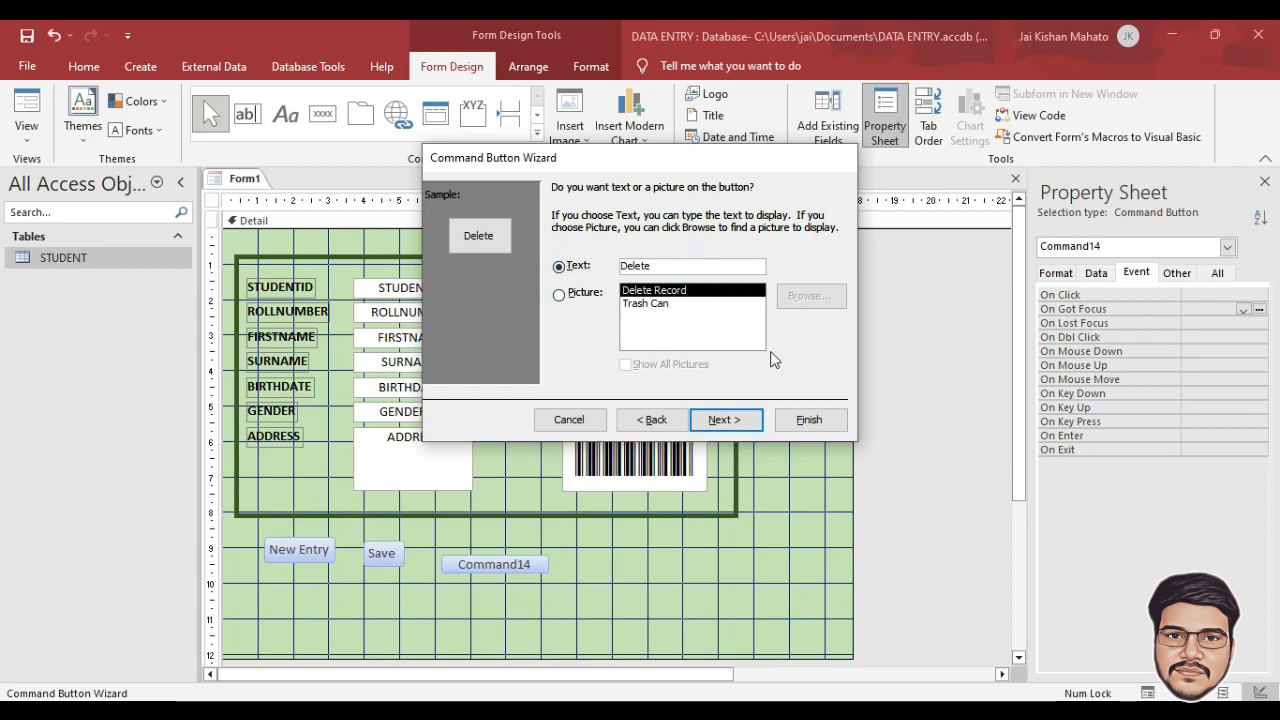
{"action": "left_click", "coordinate": [809, 419]}
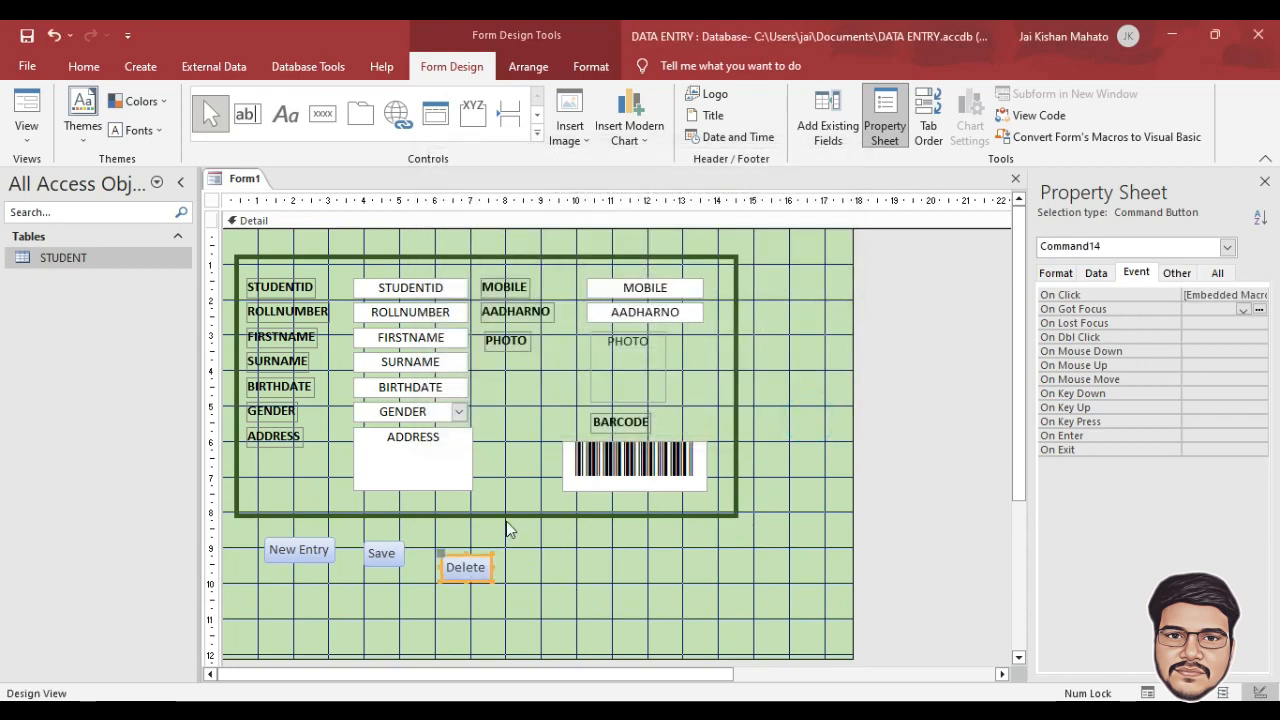
Step: Give the New Entry, Save and Delete buttons a black background
{"action": "left_click_drag", "start_coordinate": [540, 558], "coordinate": [388, 575]}
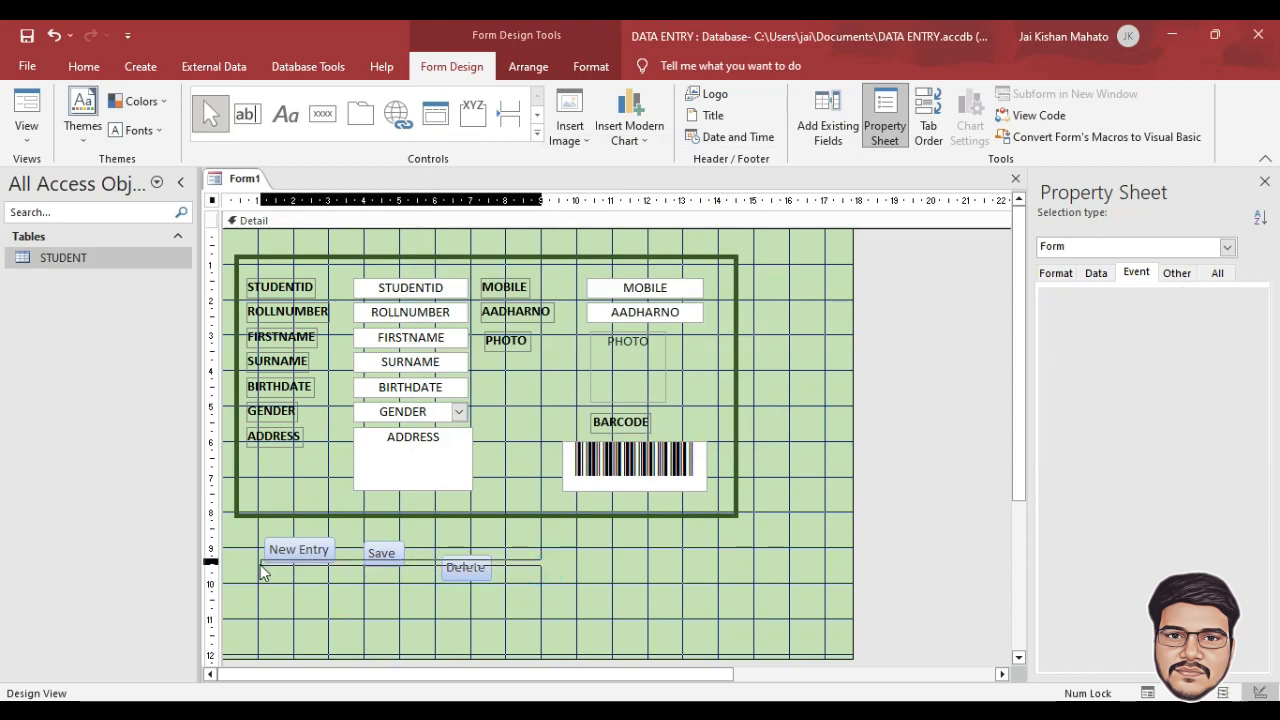
{"action": "left_click_drag", "start_coordinate": [263, 572], "coordinate": [261, 572]}
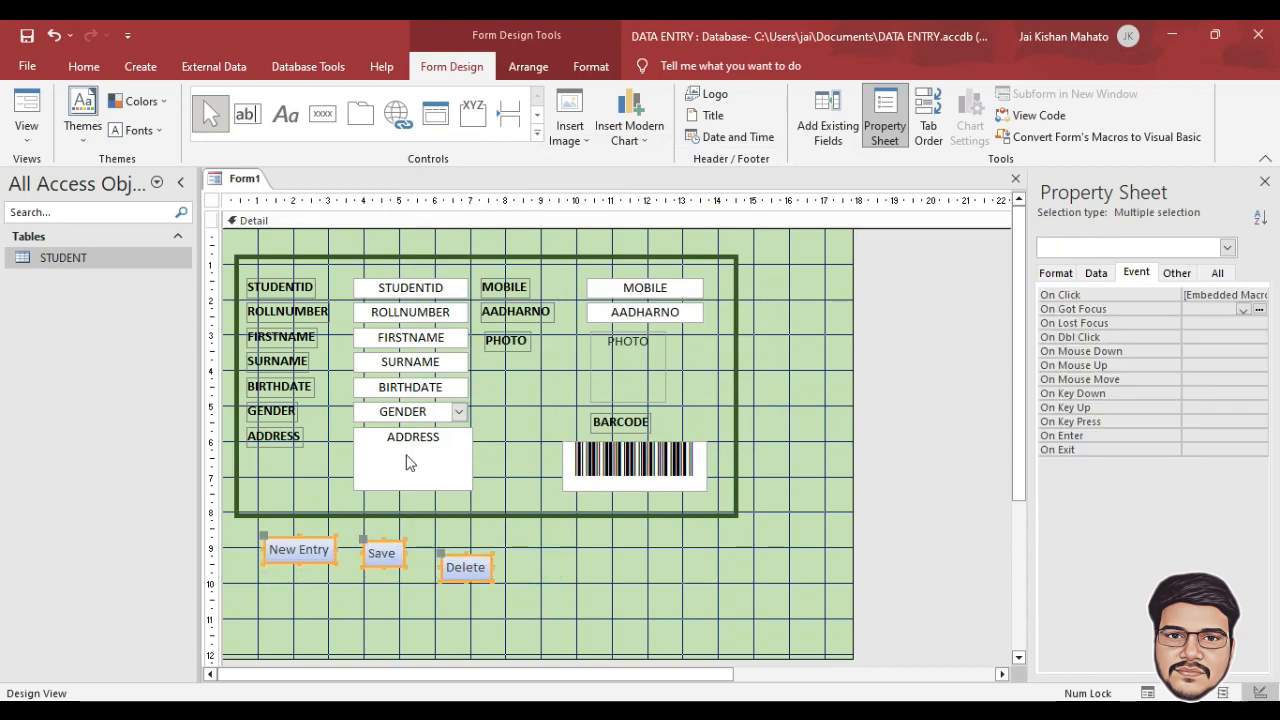
{"action": "left_click", "coordinate": [590, 66]}
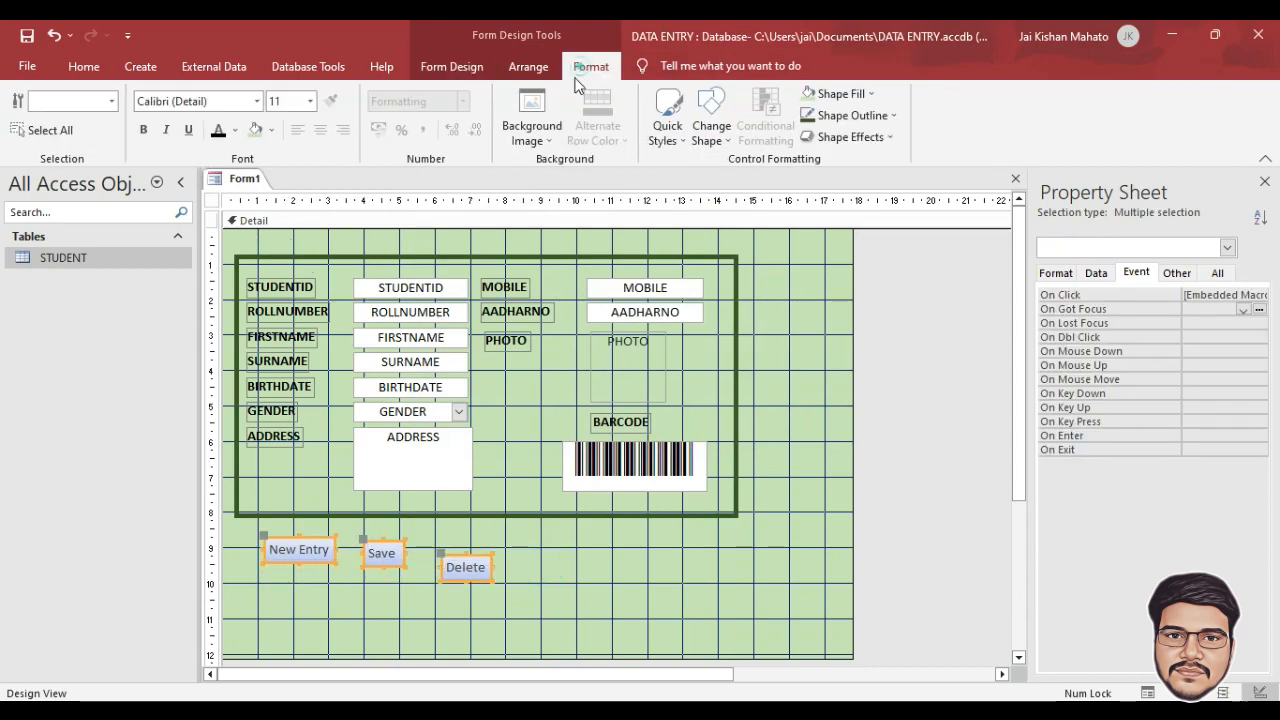
{"action": "left_click", "coordinate": [270, 130]}
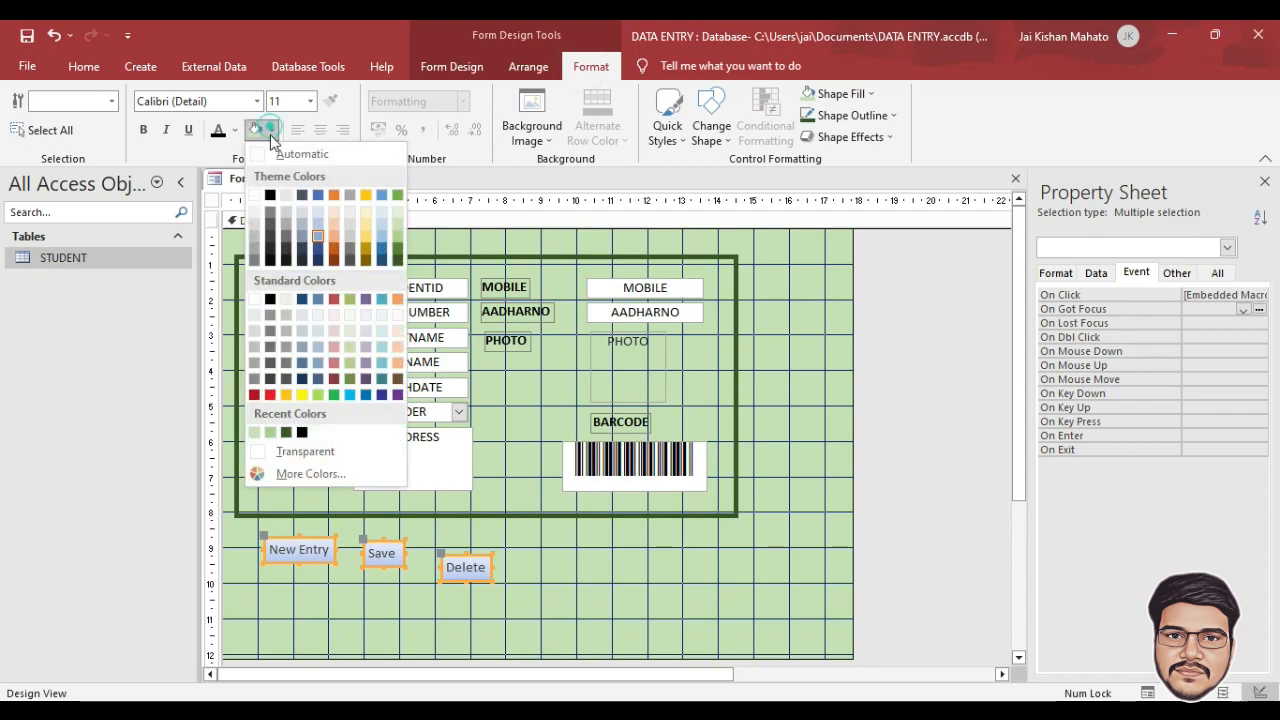
{"action": "left_click", "coordinate": [270, 195]}
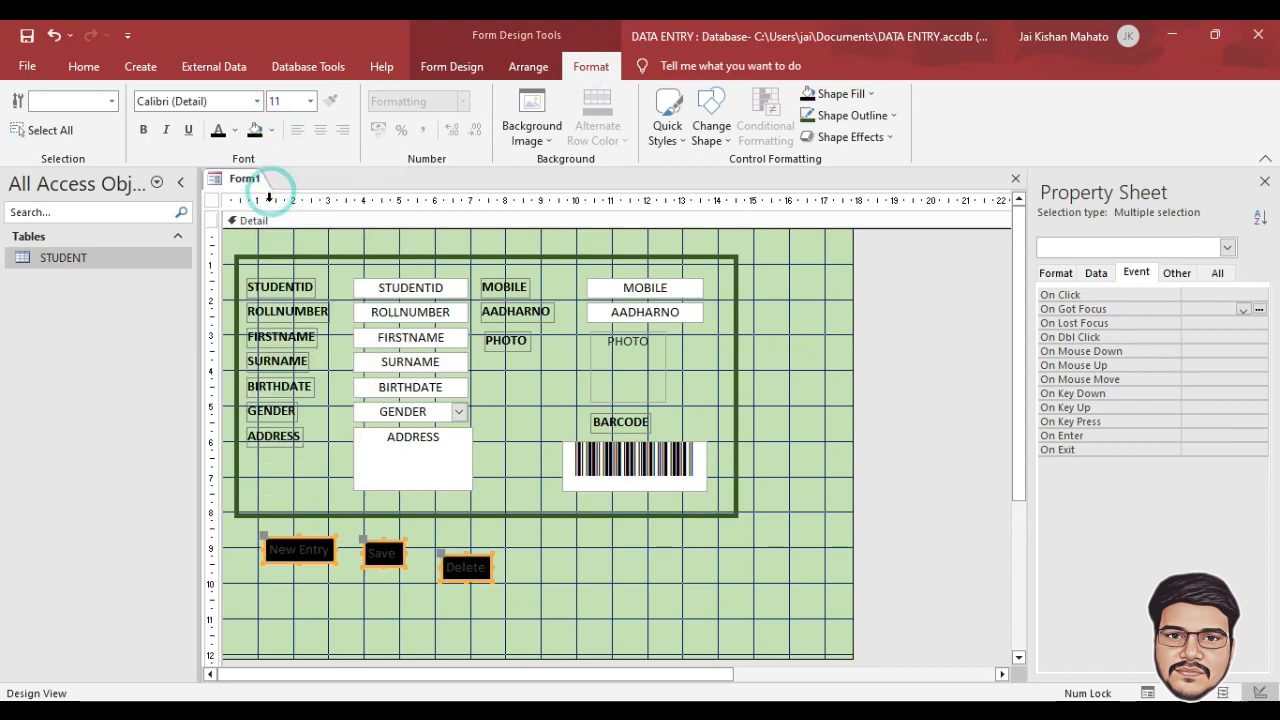
Step: Make the three button captions white, bold and size 14
{"action": "left_click", "coordinate": [234, 130]}
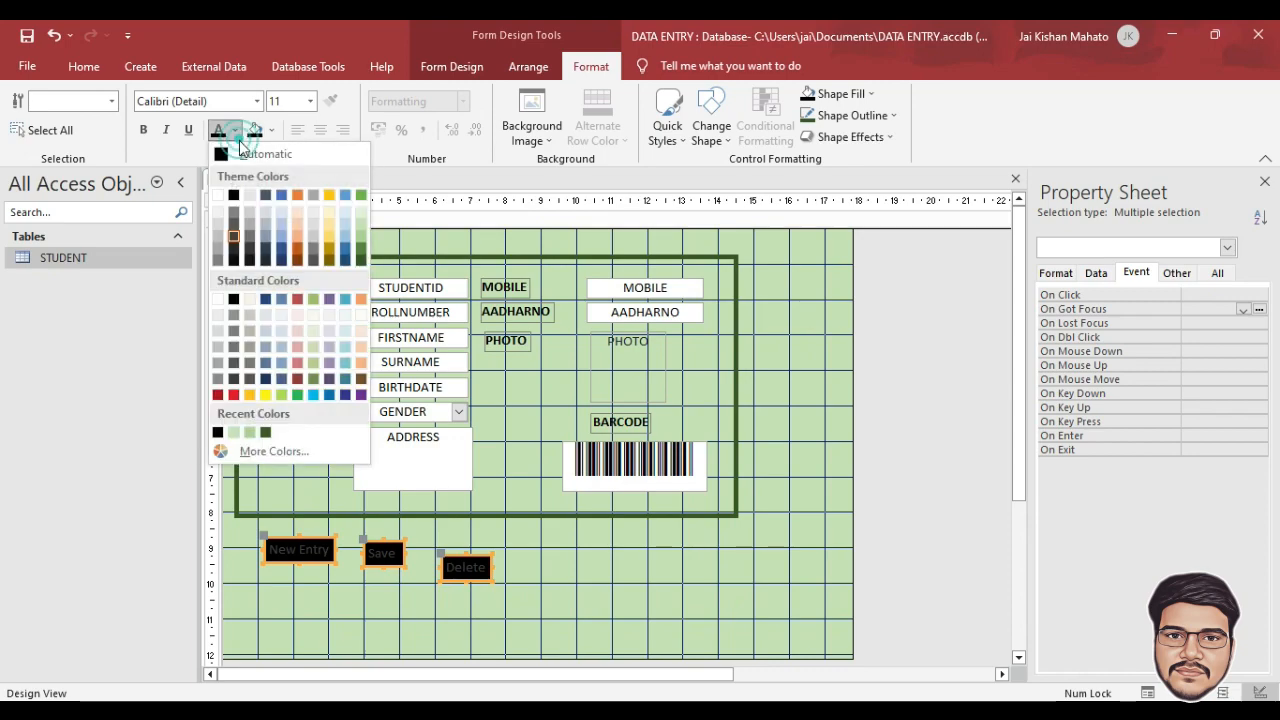
{"action": "left_click", "coordinate": [220, 195]}
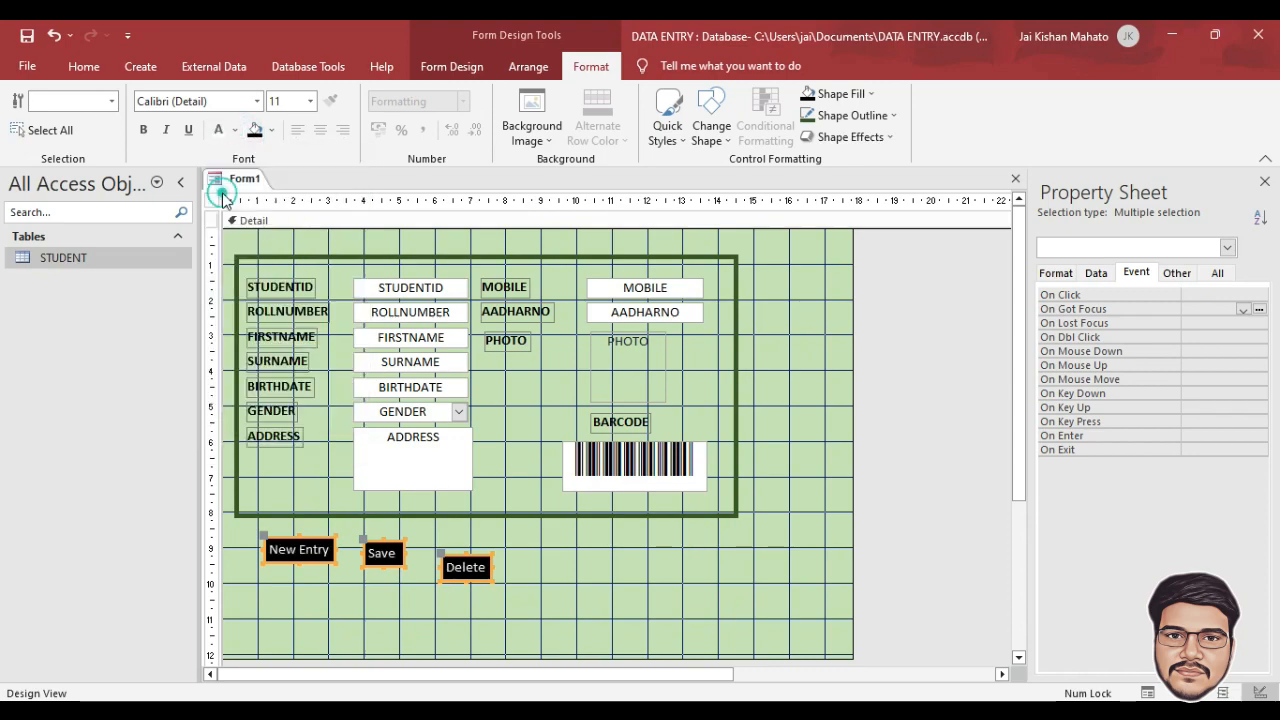
{"action": "left_click", "coordinate": [143, 130]}
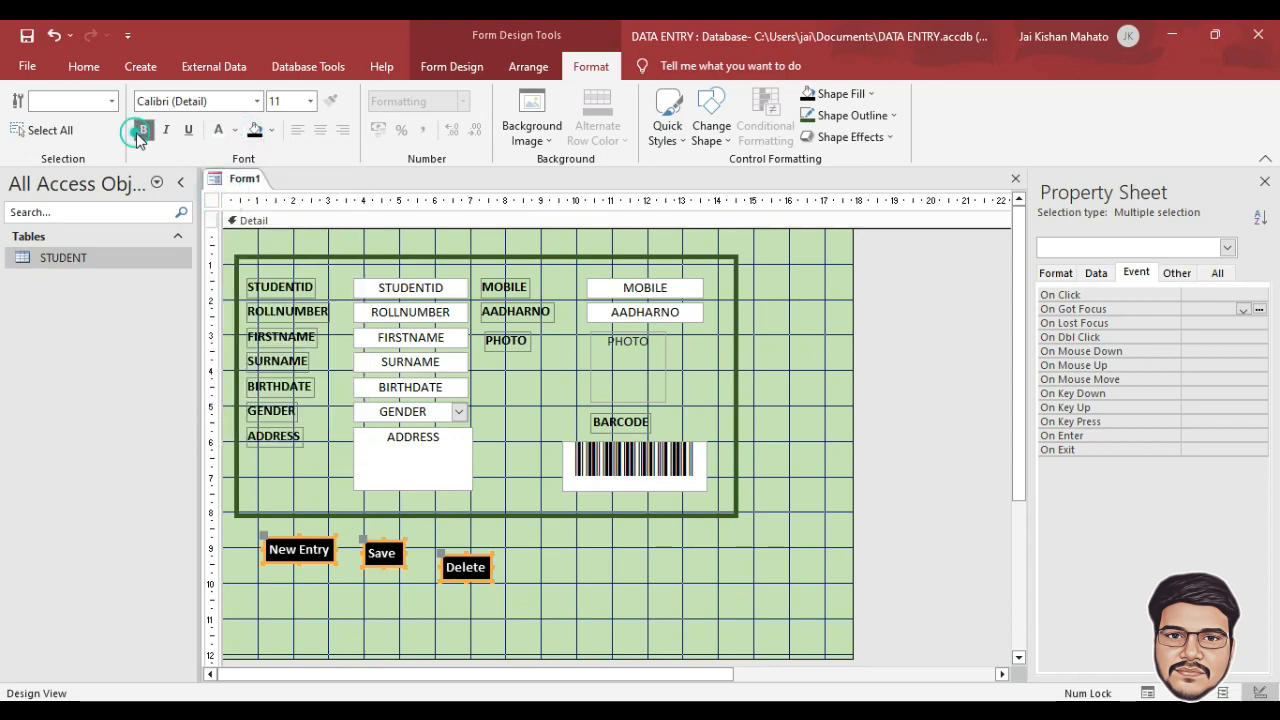
{"action": "left_click", "coordinate": [311, 102]}
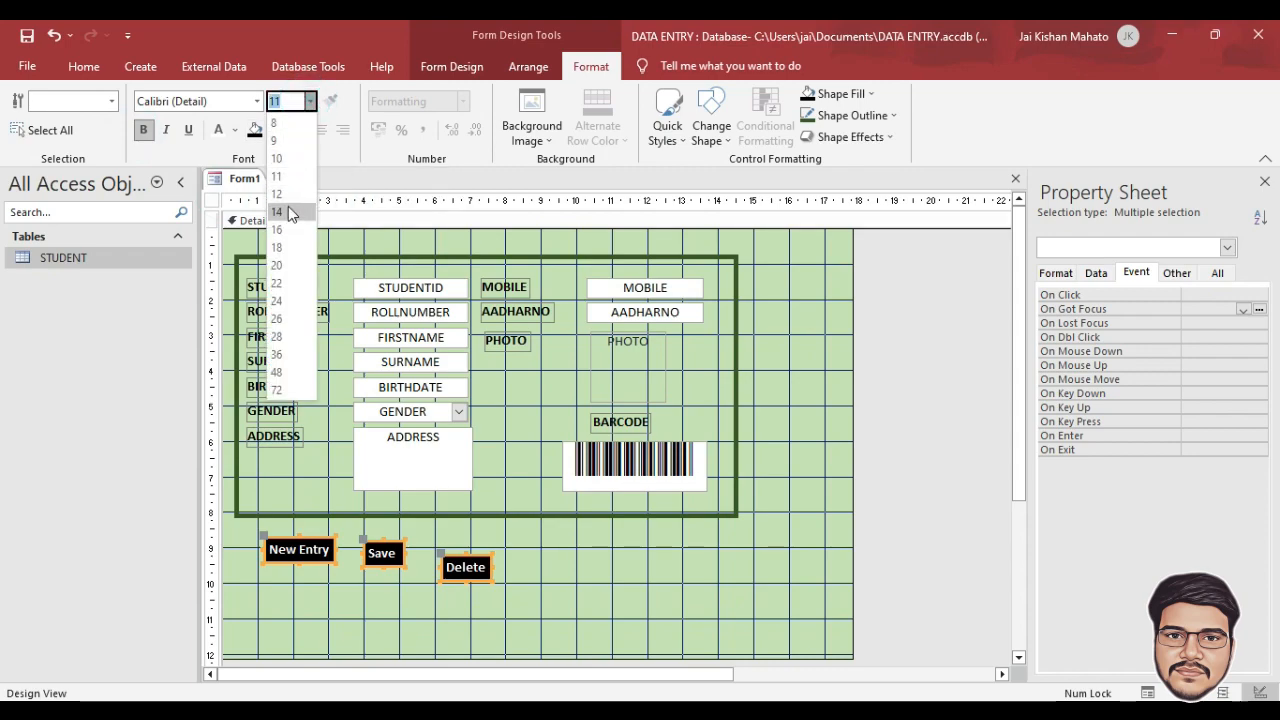
{"action": "left_click", "coordinate": [288, 207]}
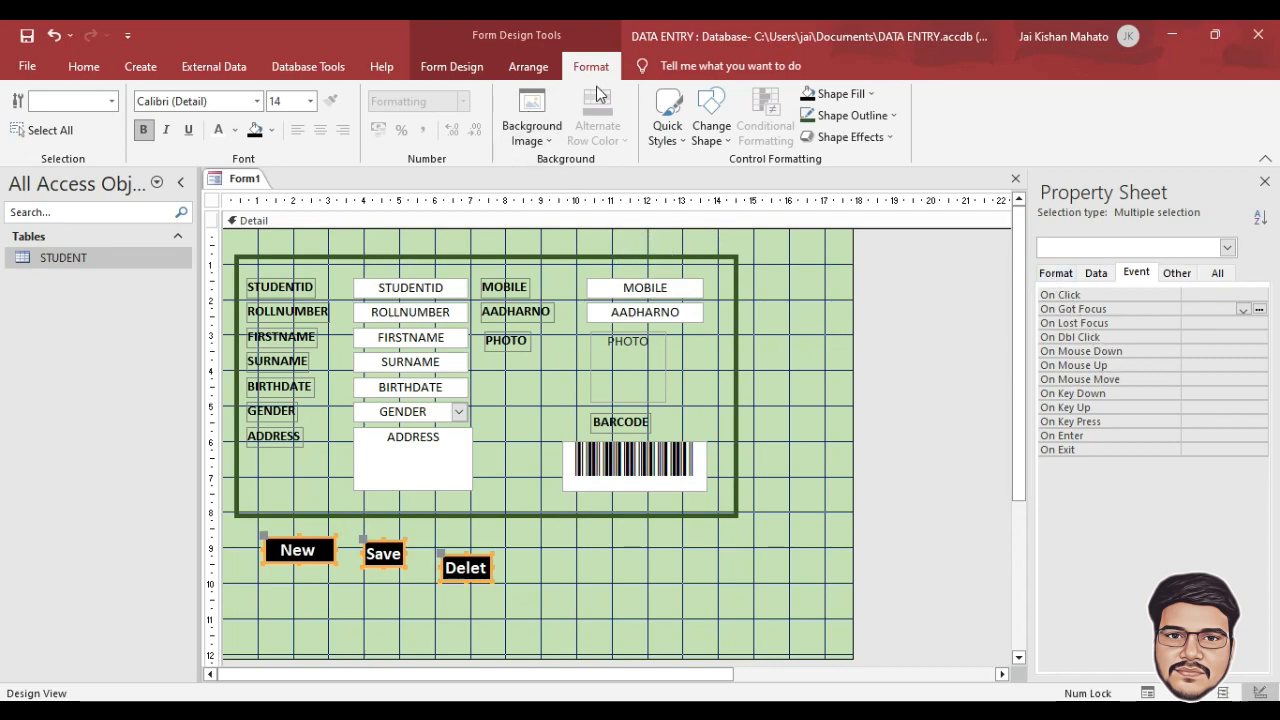
Step: Set the Top of the New Entry, Save and Delete buttons to 9cm
{"action": "left_click", "coordinate": [451, 66]}
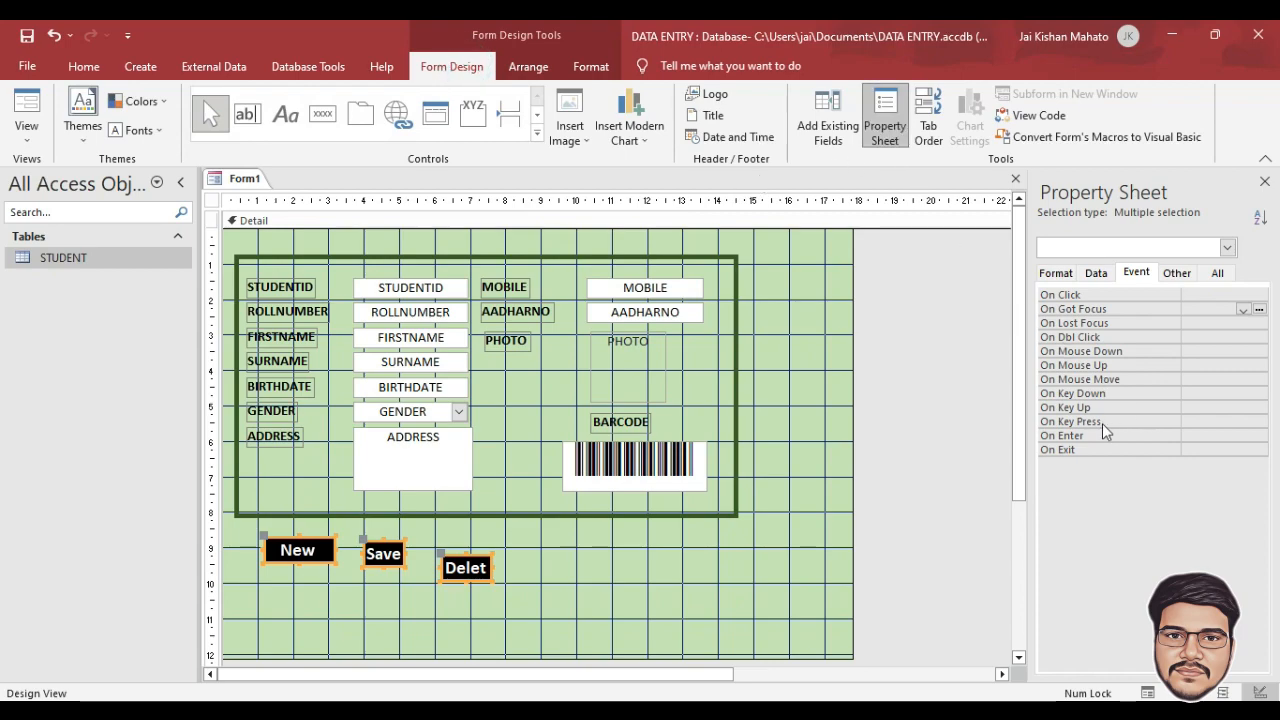
{"action": "left_click", "coordinate": [1055, 272]}
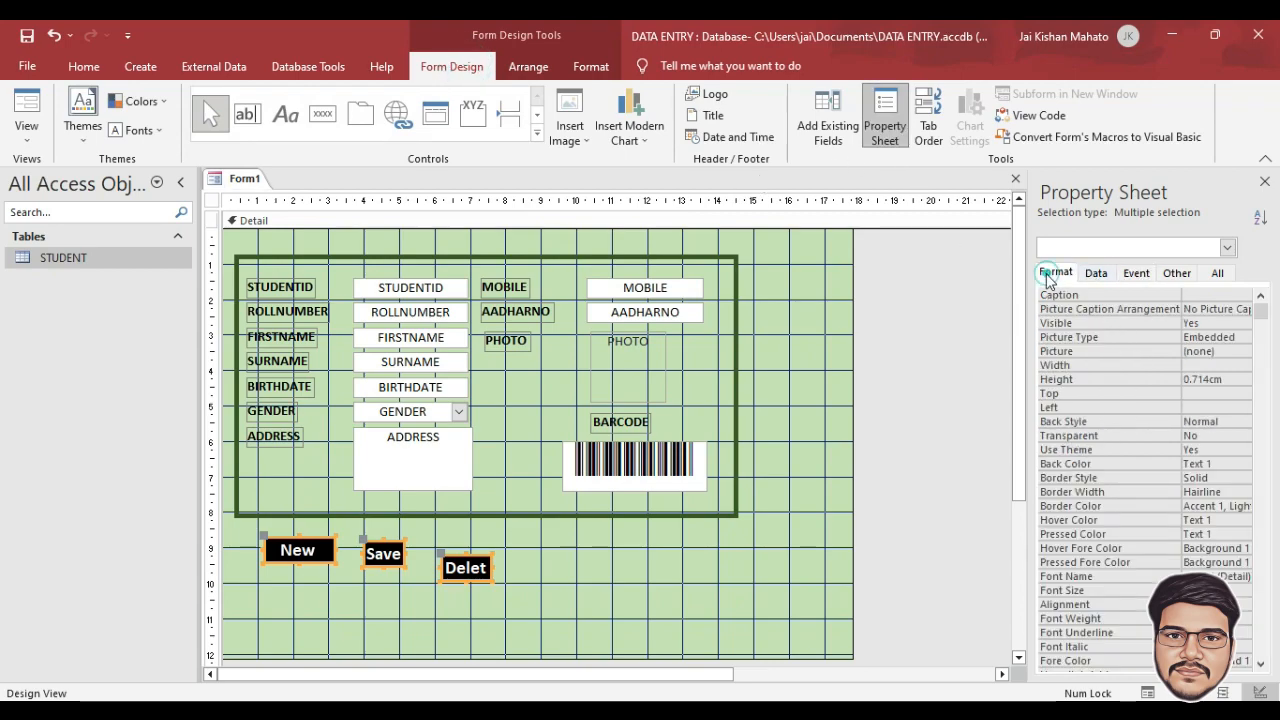
{"action": "left_click", "coordinate": [1113, 393]}
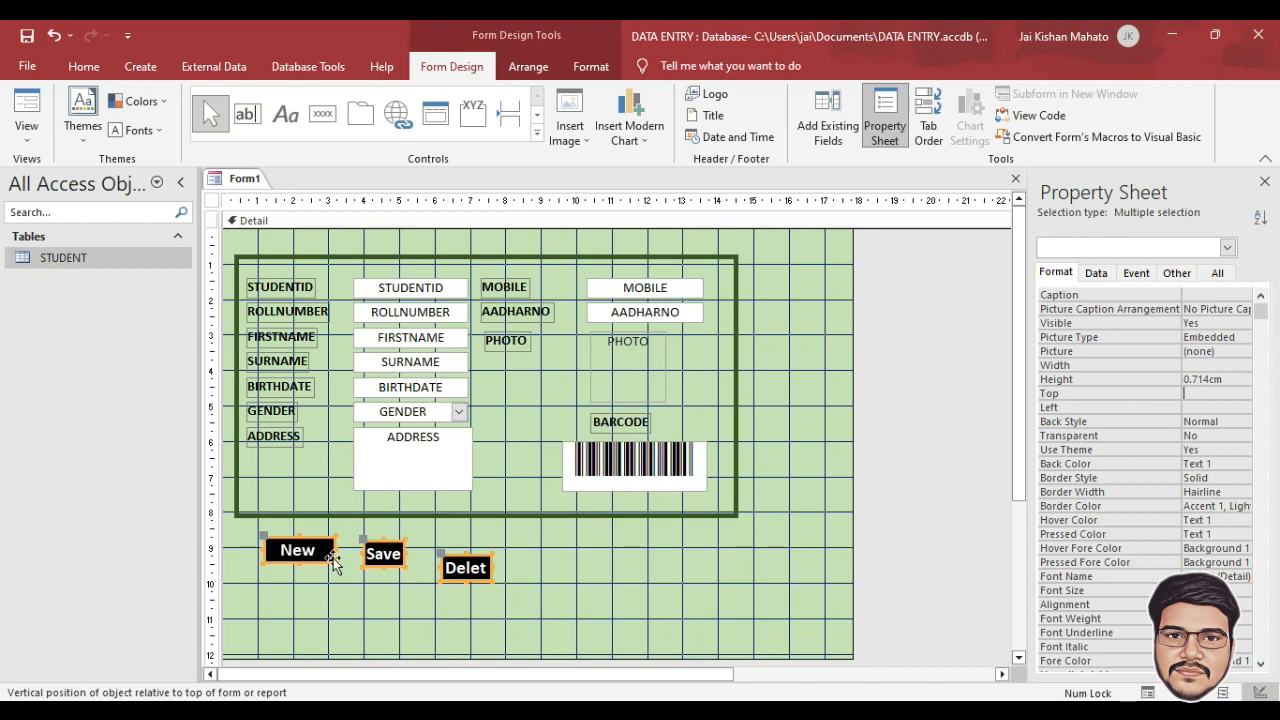
{"action": "left_click", "coordinate": [1203, 397]}
{"action": "key", "text": "Return"}
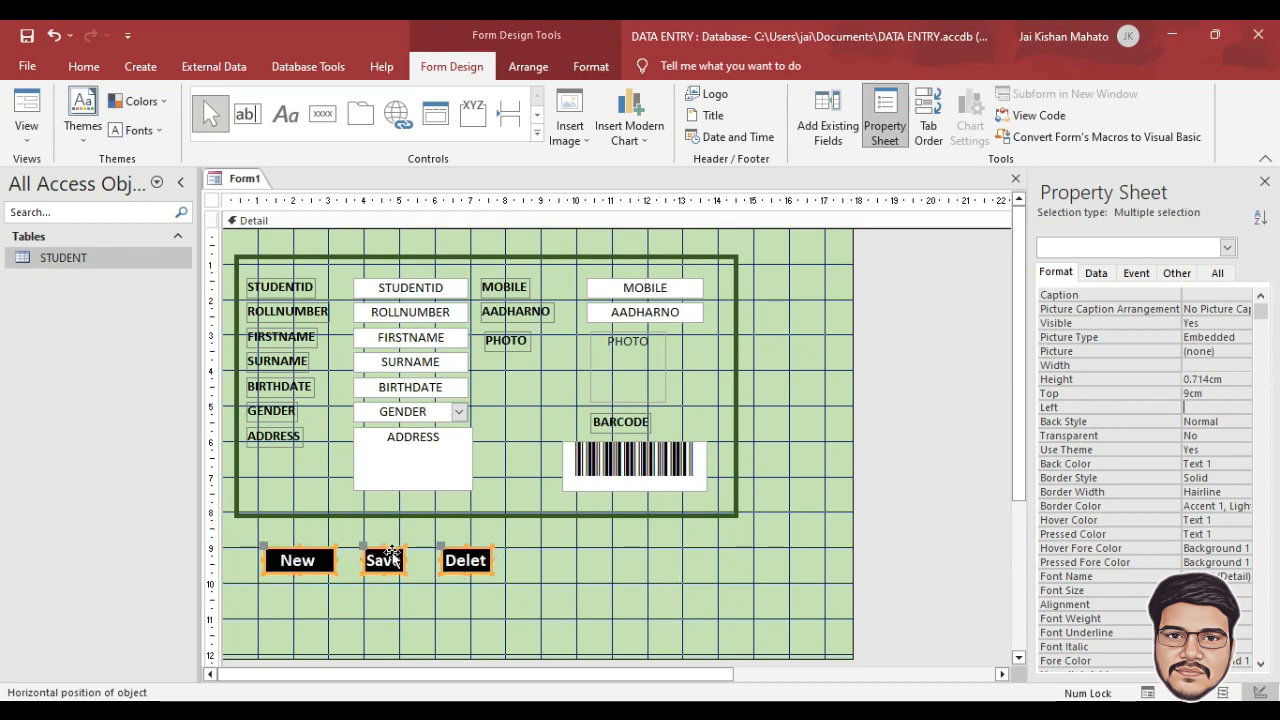
Step: Drag the Save and Delete buttons so the three buttons are evenly spaced
{"action": "left_click", "coordinate": [477, 567]}
{"action": "mouse_move", "coordinate": [537, 565]}
{"action": "left_mouse_down"}
{"action": "mouse_move", "coordinate": [477, 568]}
{"action": "mouse_move", "coordinate": [512, 568]}
{"action": "left_mouse_up"}
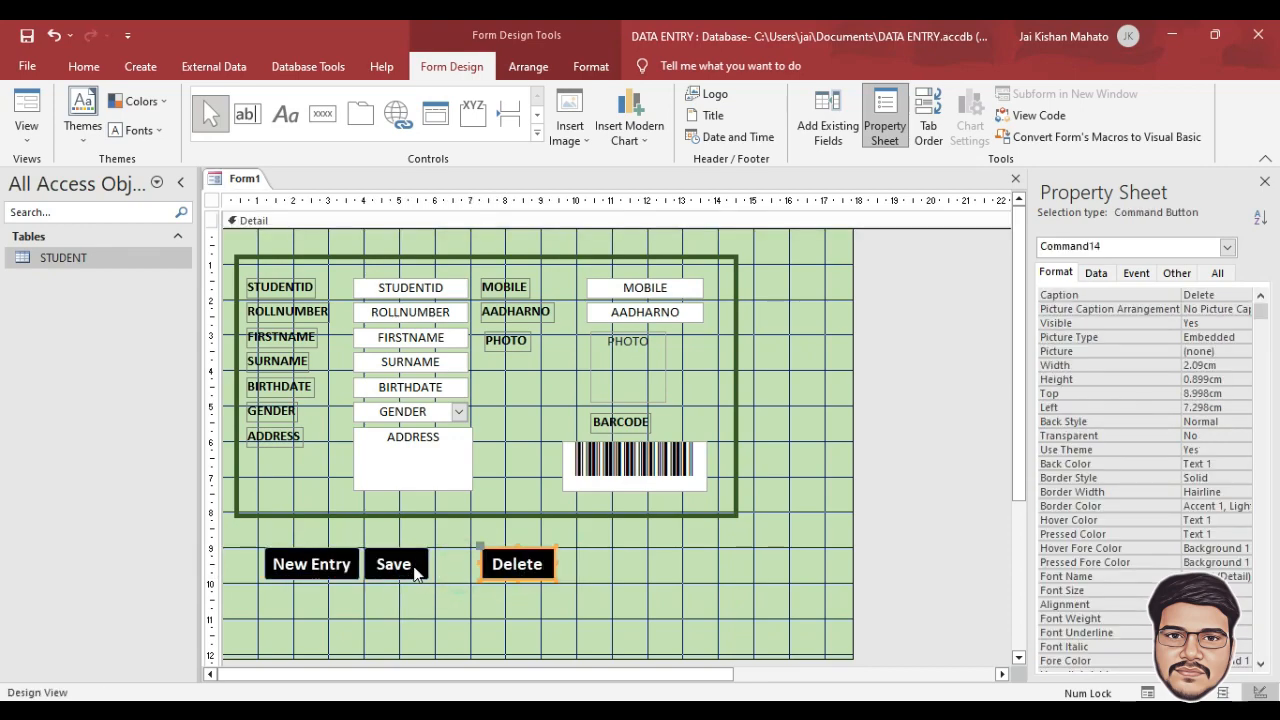
{"action": "mouse_move", "coordinate": [417, 571]}
{"action": "left_mouse_down"}
{"action": "mouse_move", "coordinate": [444, 571]}
{"action": "mouse_move", "coordinate": [431, 571]}
{"action": "left_mouse_up"}
{"action": "left_click_drag", "start_coordinate": [518, 568], "coordinate": [511, 568]}
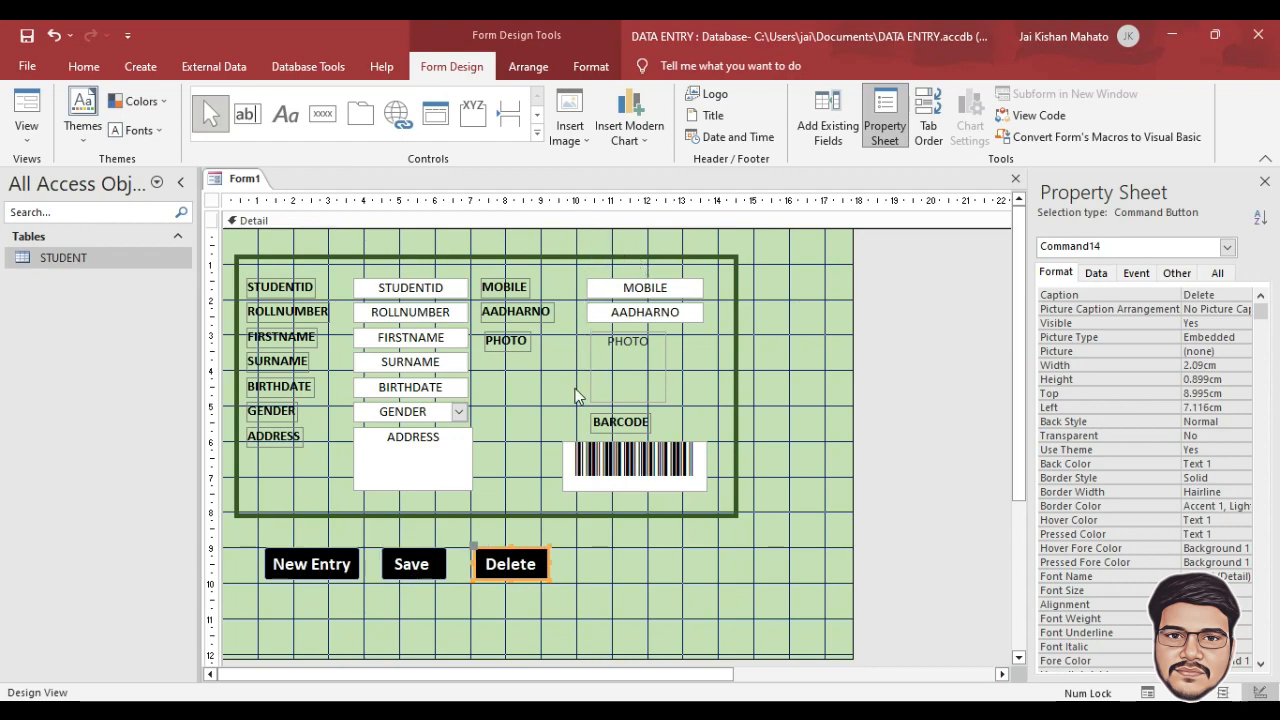
Step: Add Go To Previous Record and Go To Next Record arrow buttons right of Delete
{"action": "left_click", "coordinate": [330, 121]}
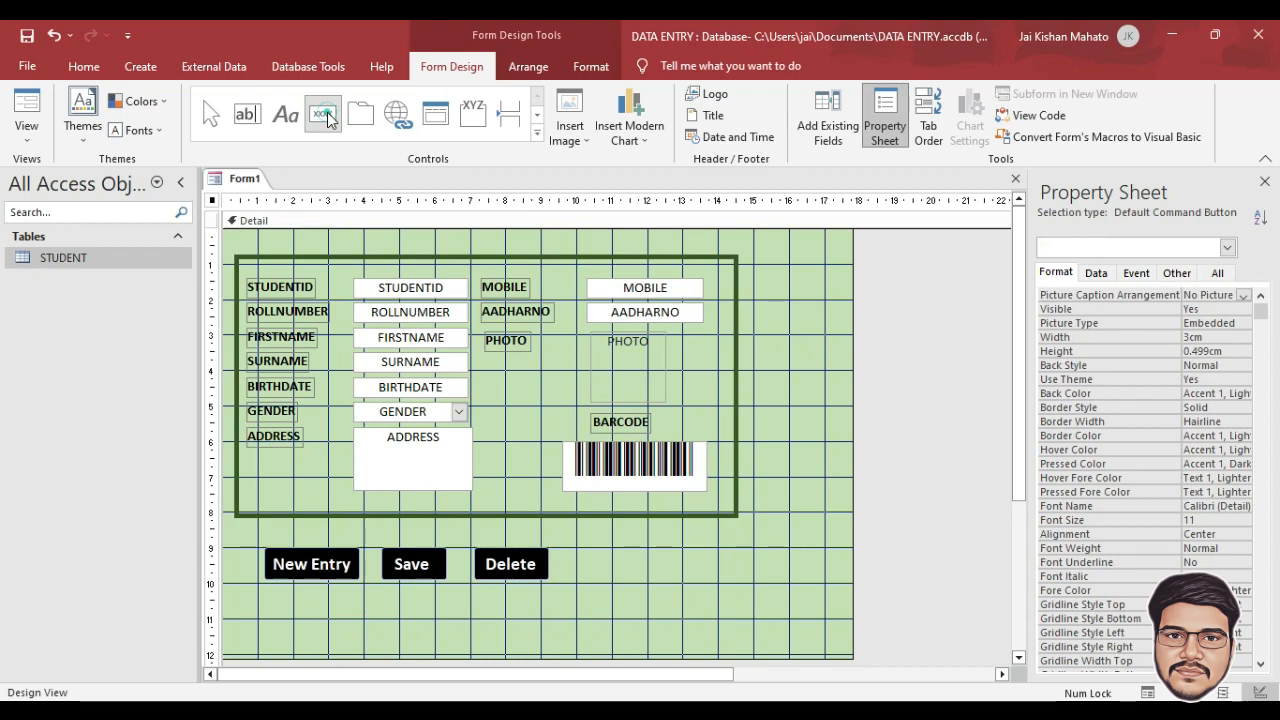
{"action": "left_click", "coordinate": [609, 557]}
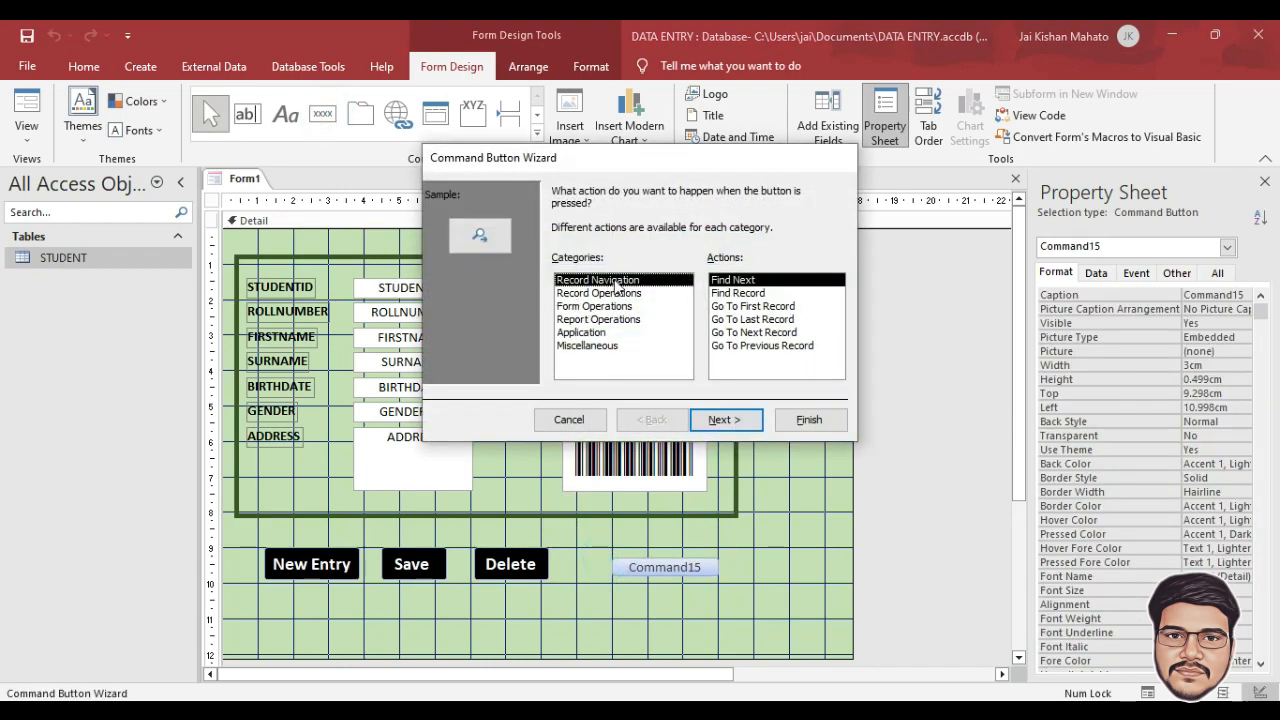
{"action": "left_click", "coordinate": [748, 346]}
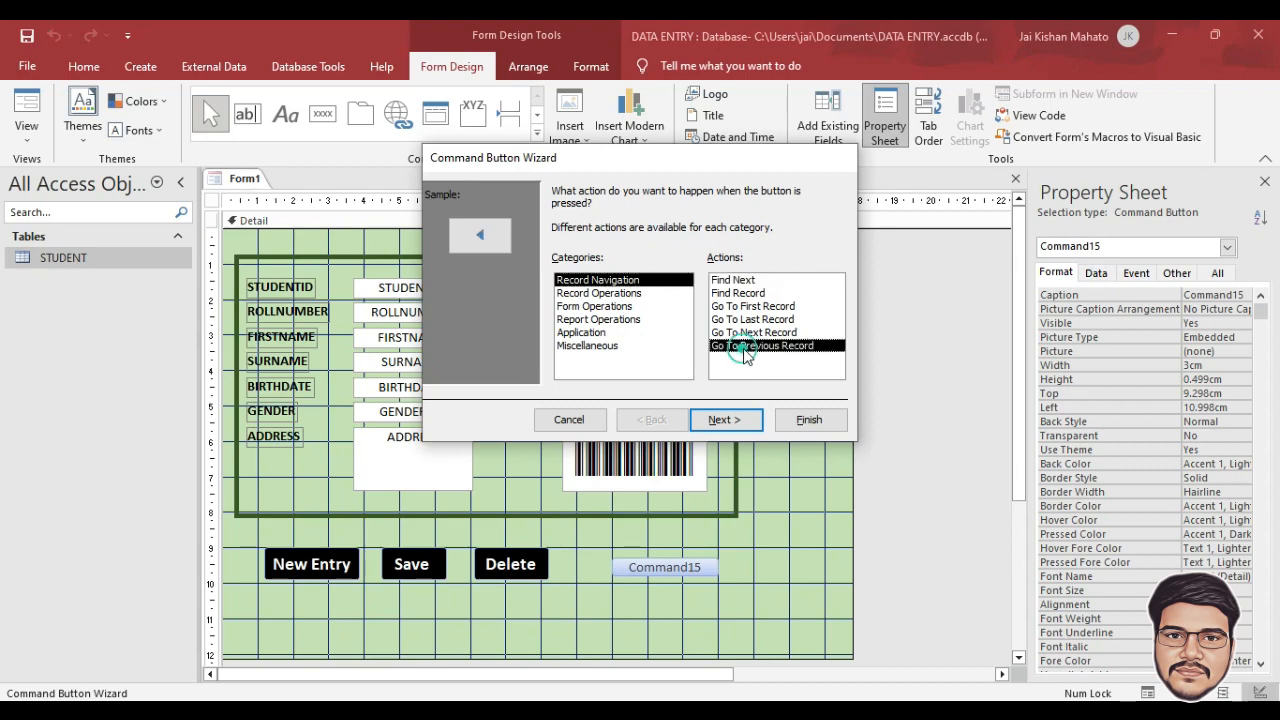
{"action": "left_click", "coordinate": [786, 420]}
{"action": "left_click", "coordinate": [322, 113]}
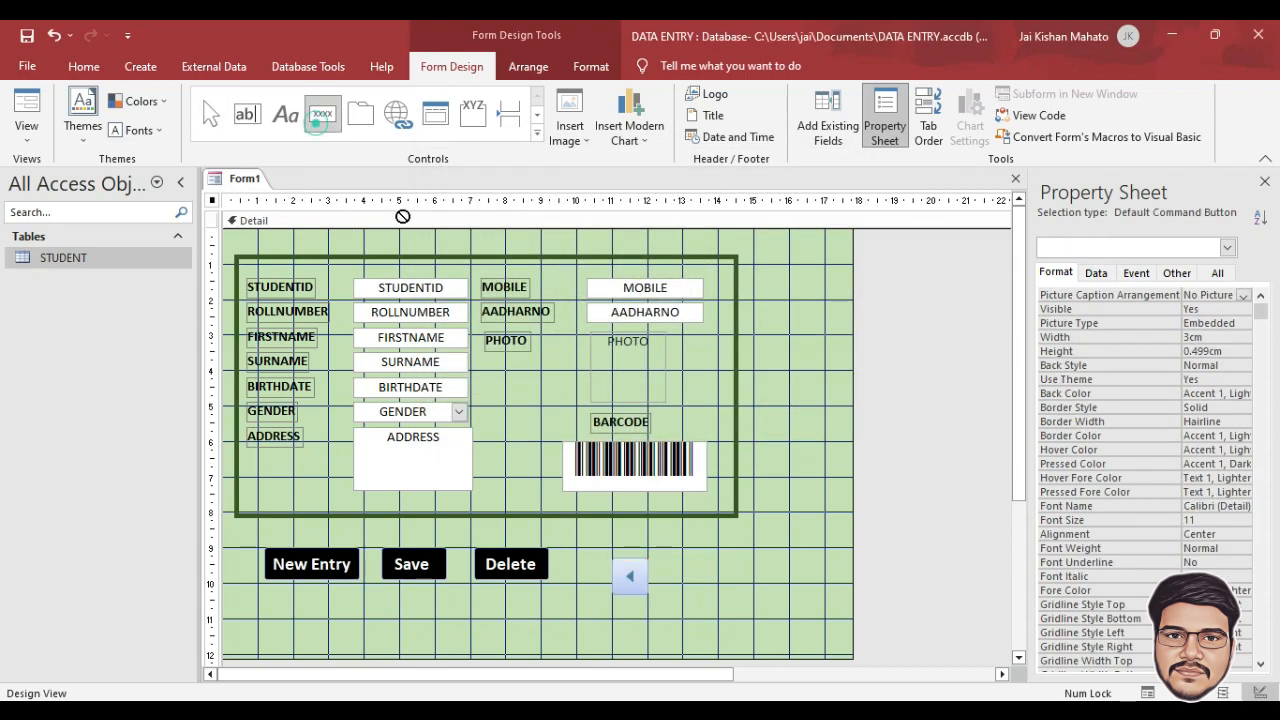
{"action": "left_click", "coordinate": [665, 562]}
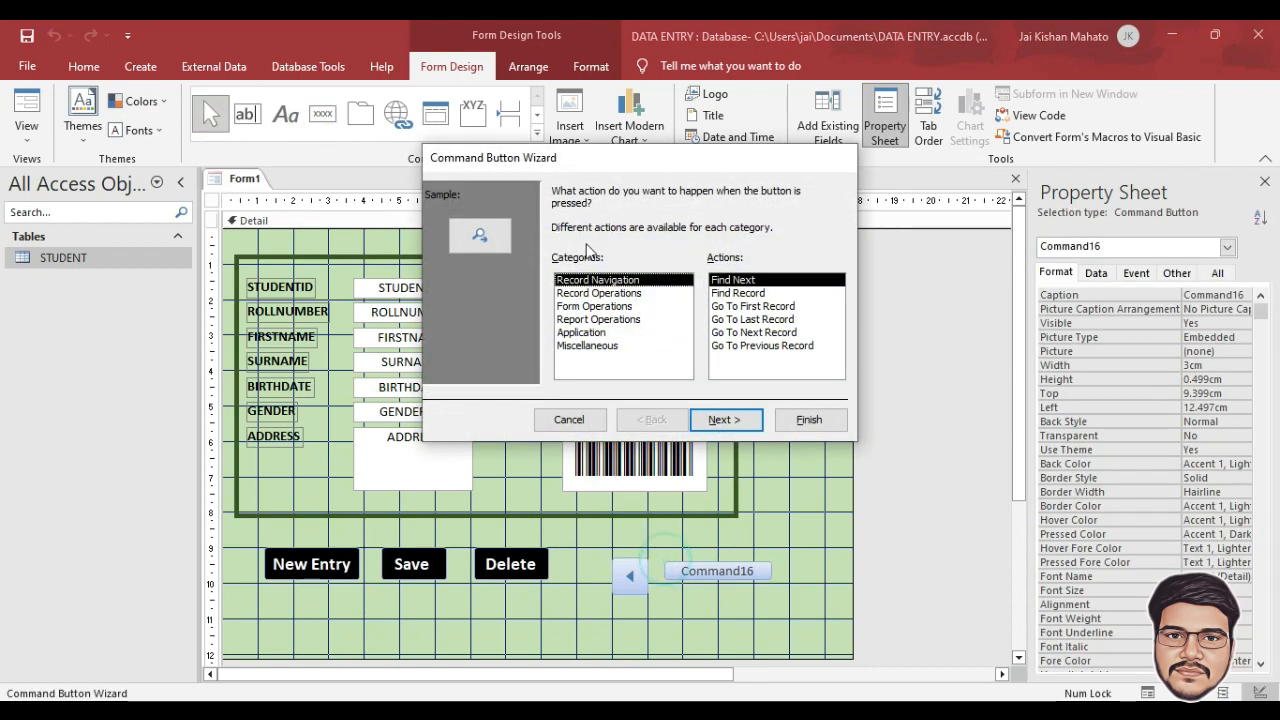
{"action": "left_click", "coordinate": [748, 332]}
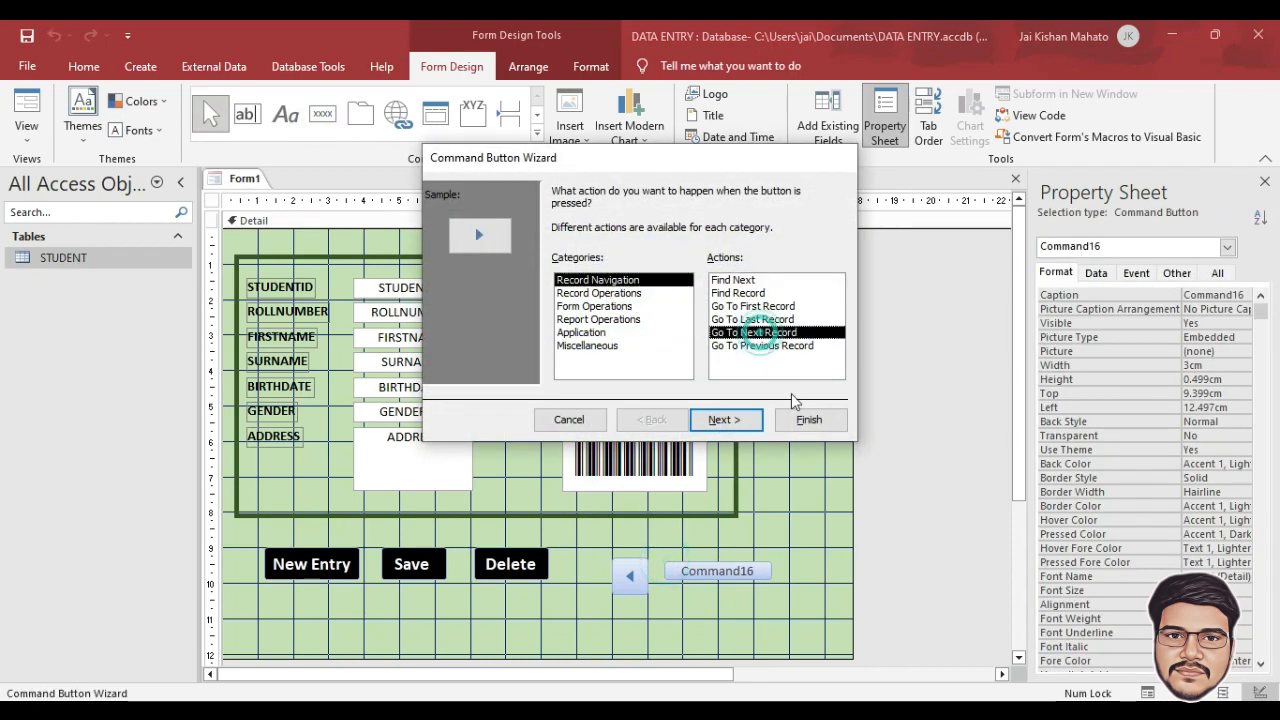
{"action": "left_click", "coordinate": [807, 420]}
Step: Set the Top of both arrow buttons to 9cm
{"action": "left_click", "coordinate": [727, 586]}
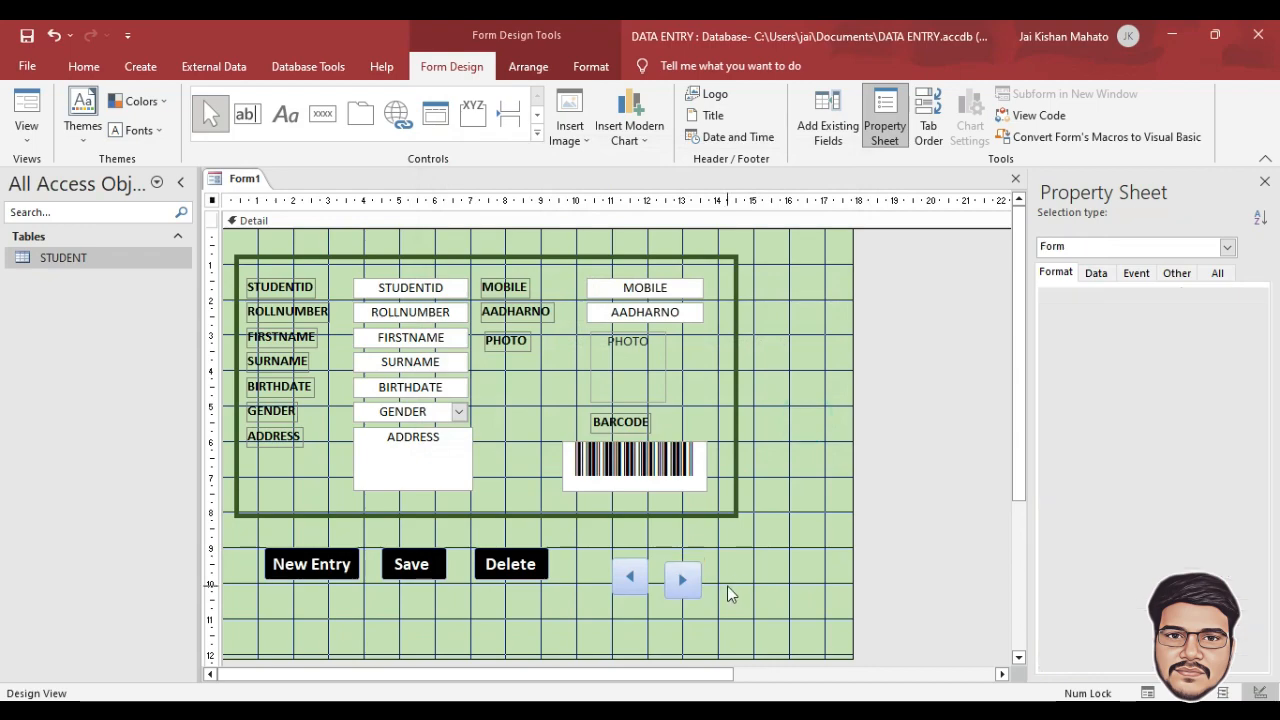
{"action": "left_click_drag", "start_coordinate": [728, 600], "coordinate": [608, 553]}
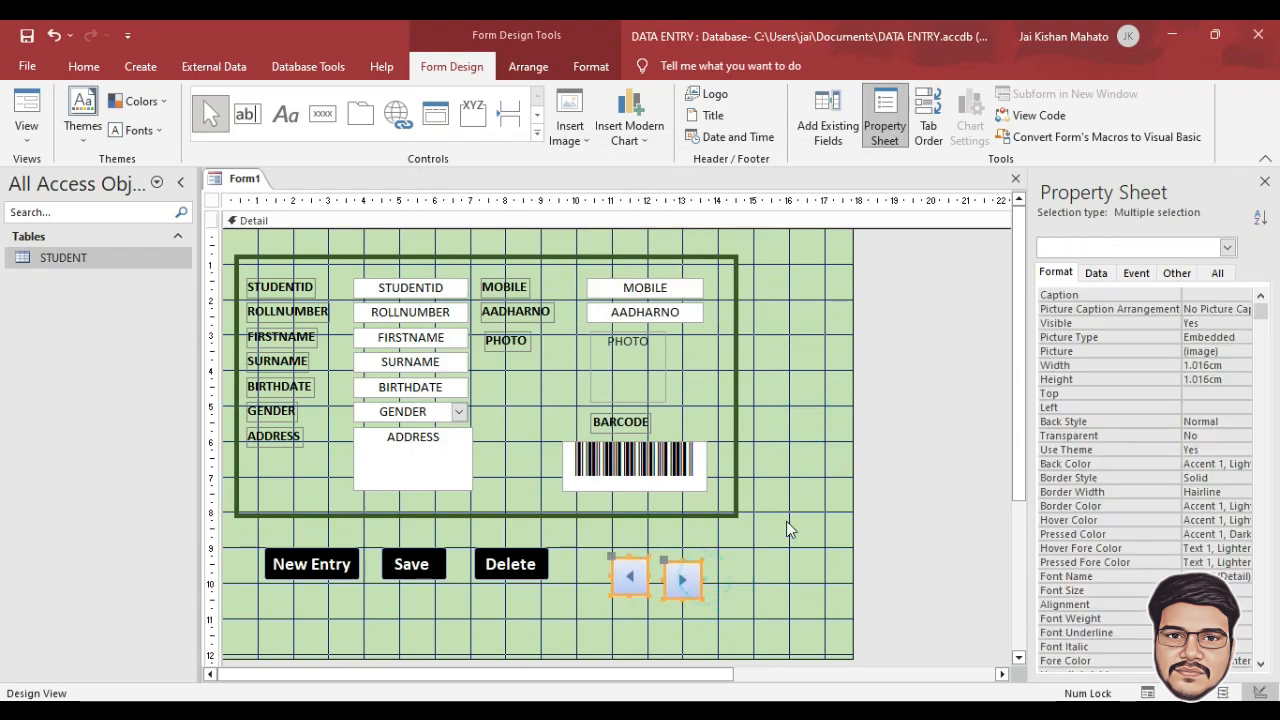
{"action": "left_click", "coordinate": [1190, 394]}
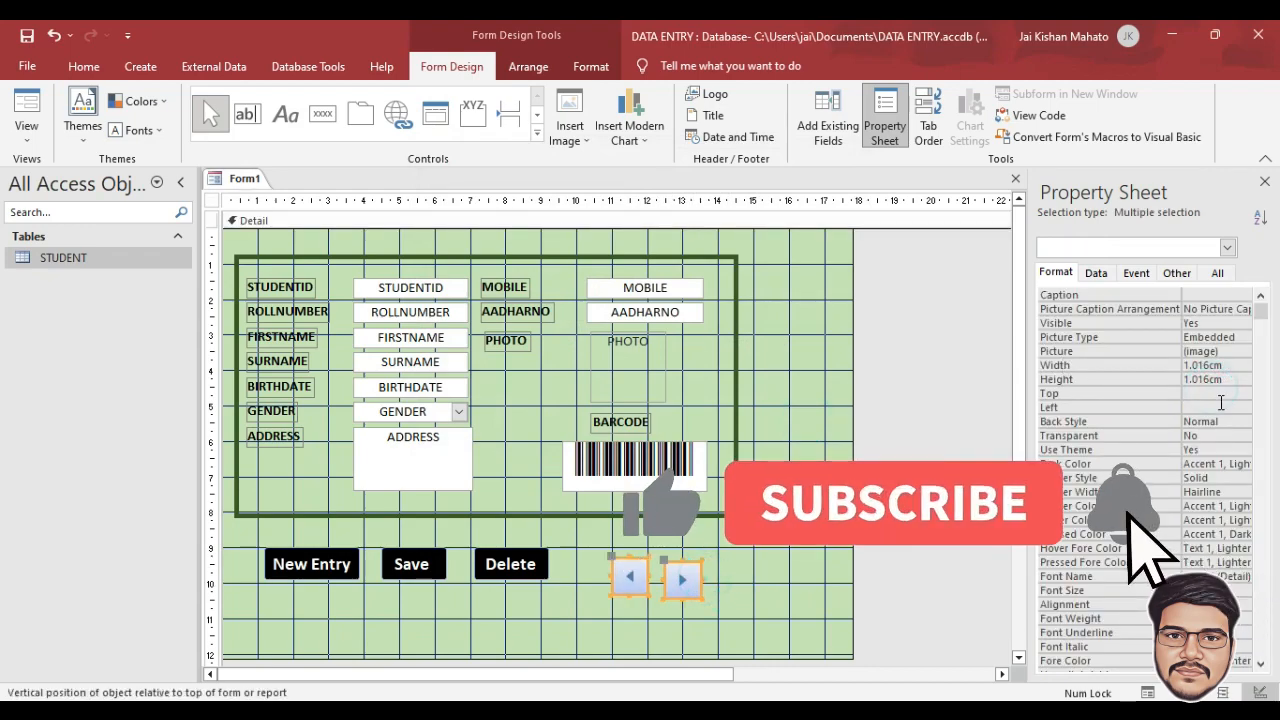
{"action": "type", "text": "9"}
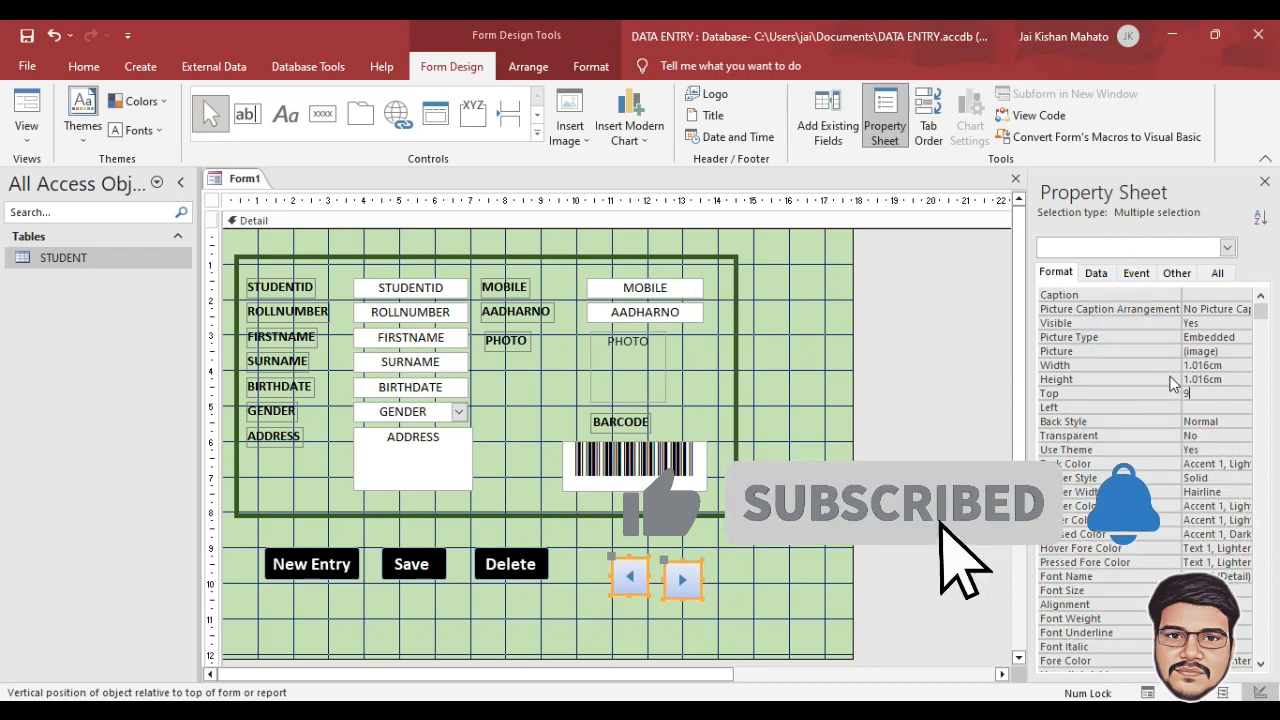
{"action": "key", "text": "Return"}
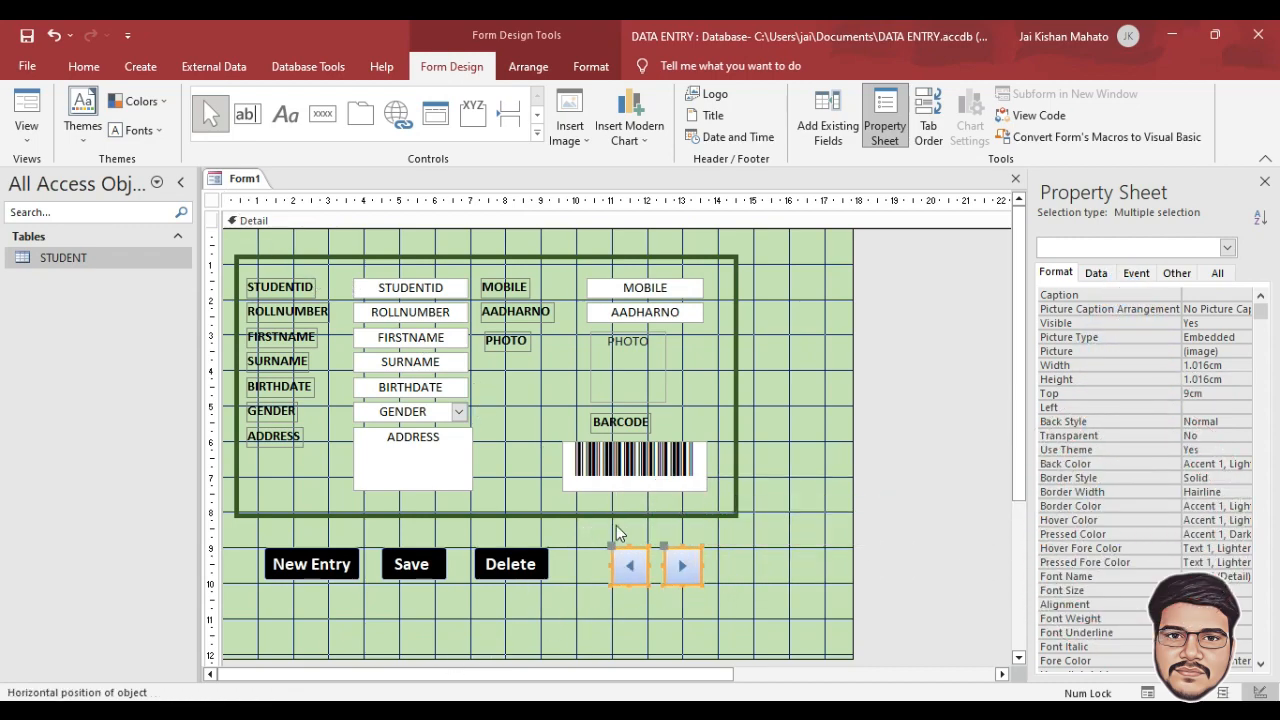
Step: Give both arrow buttons a gold background colour
{"action": "left_click", "coordinate": [732, 567]}
{"action": "left_click_drag", "start_coordinate": [748, 586], "coordinate": [580, 538]}
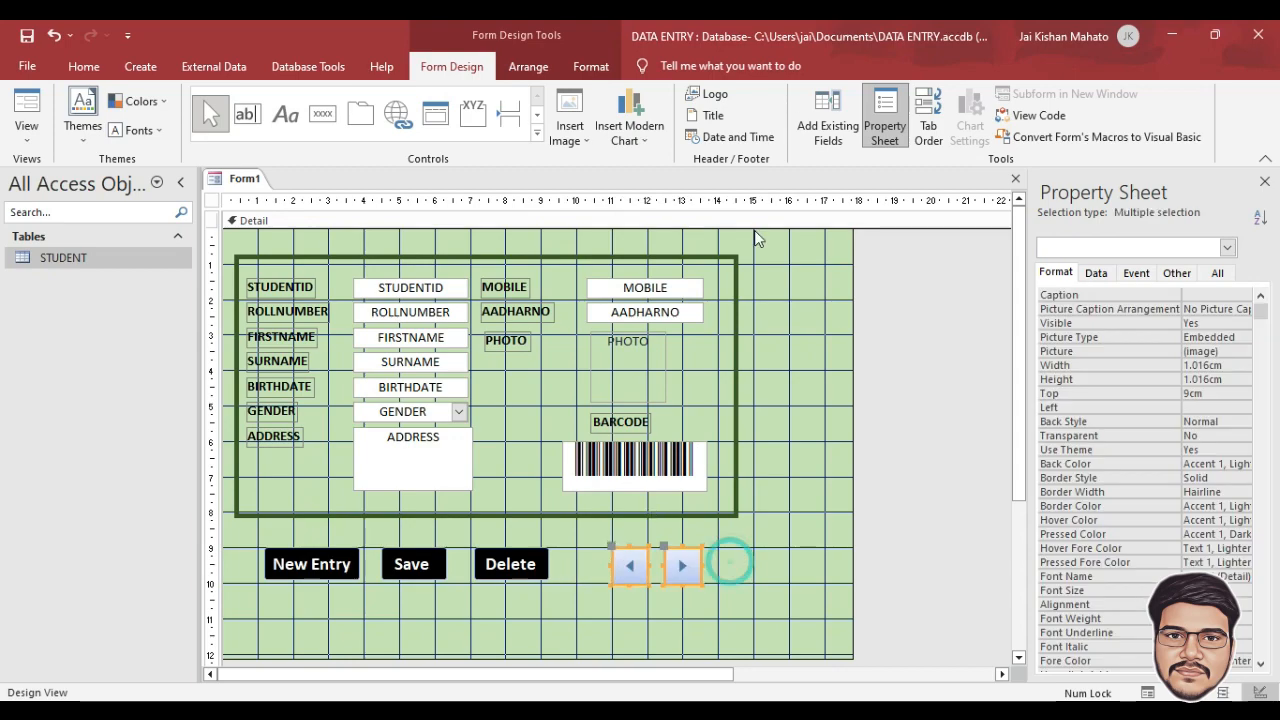
{"action": "left_click", "coordinate": [591, 66]}
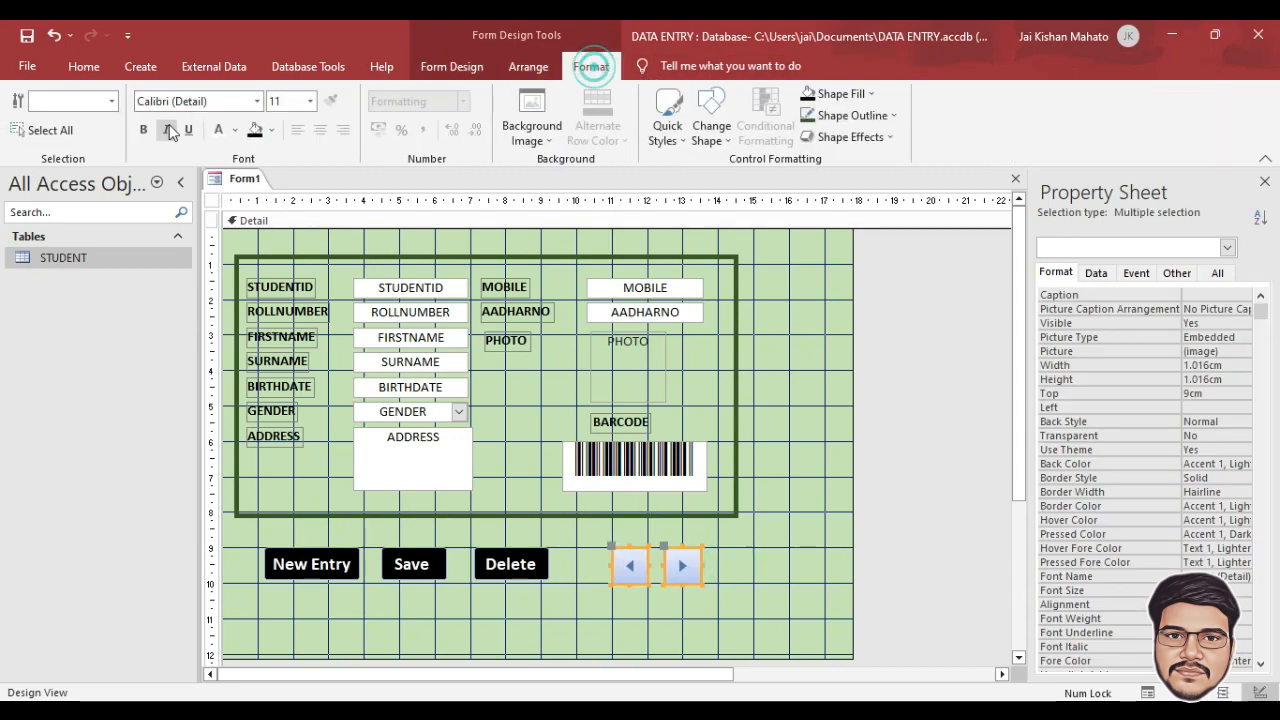
{"action": "left_click", "coordinate": [266, 132]}
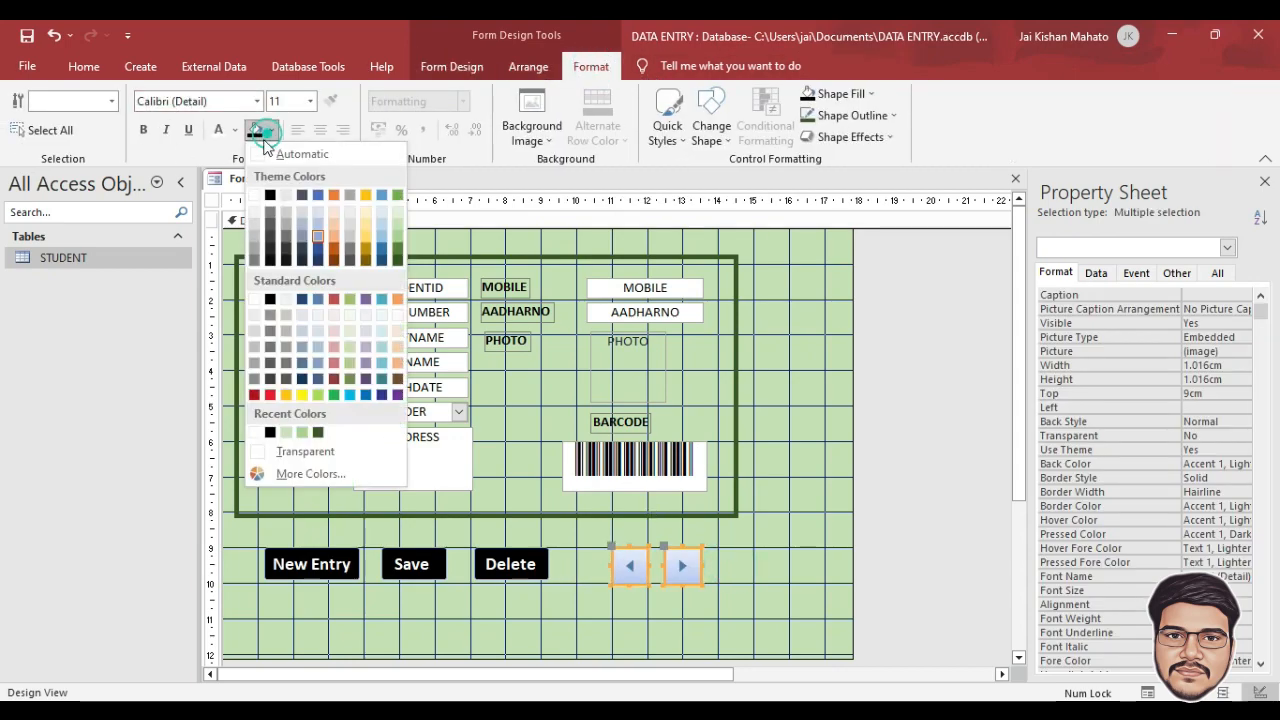
{"action": "left_click", "coordinate": [367, 238]}
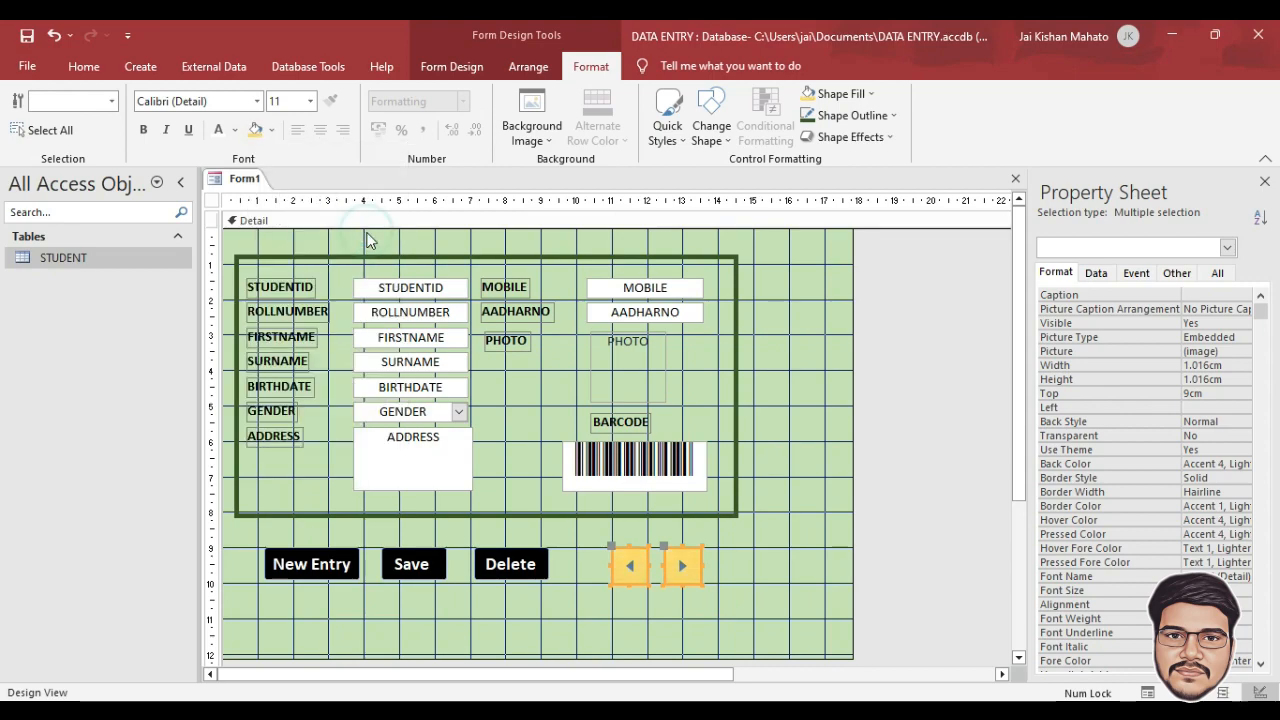
Step: Apply the first bevel shape effect to all five buttons in the row
{"action": "left_click", "coordinate": [720, 577]}
{"action": "left_click_drag", "start_coordinate": [720, 577], "coordinate": [284, 567]}
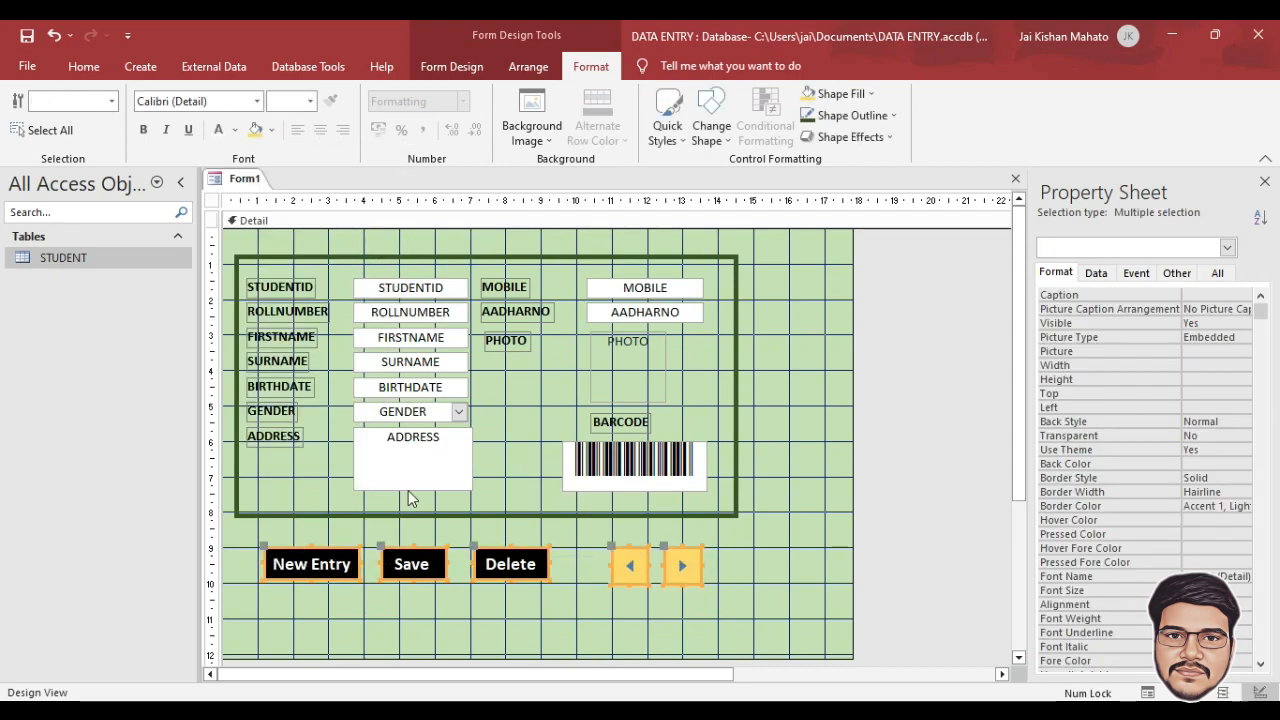
{"action": "left_click", "coordinate": [832, 138]}
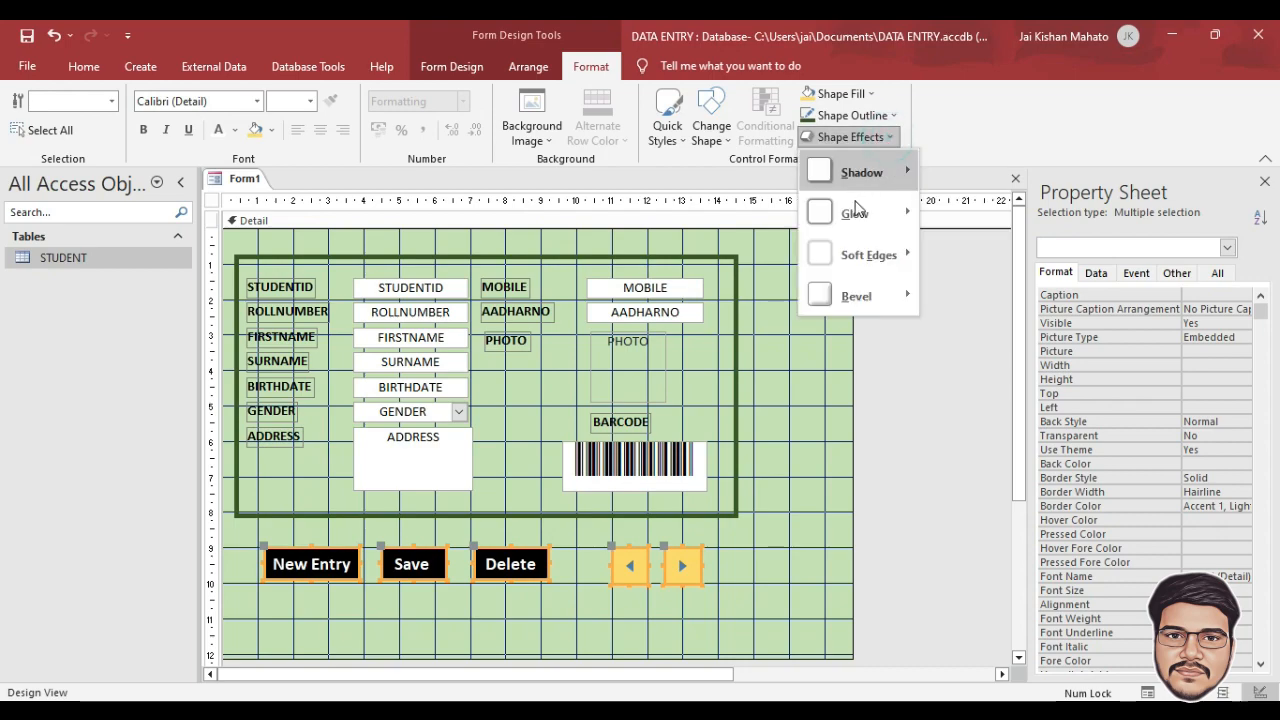
{"action": "mouse_move", "coordinate": [847, 201]}
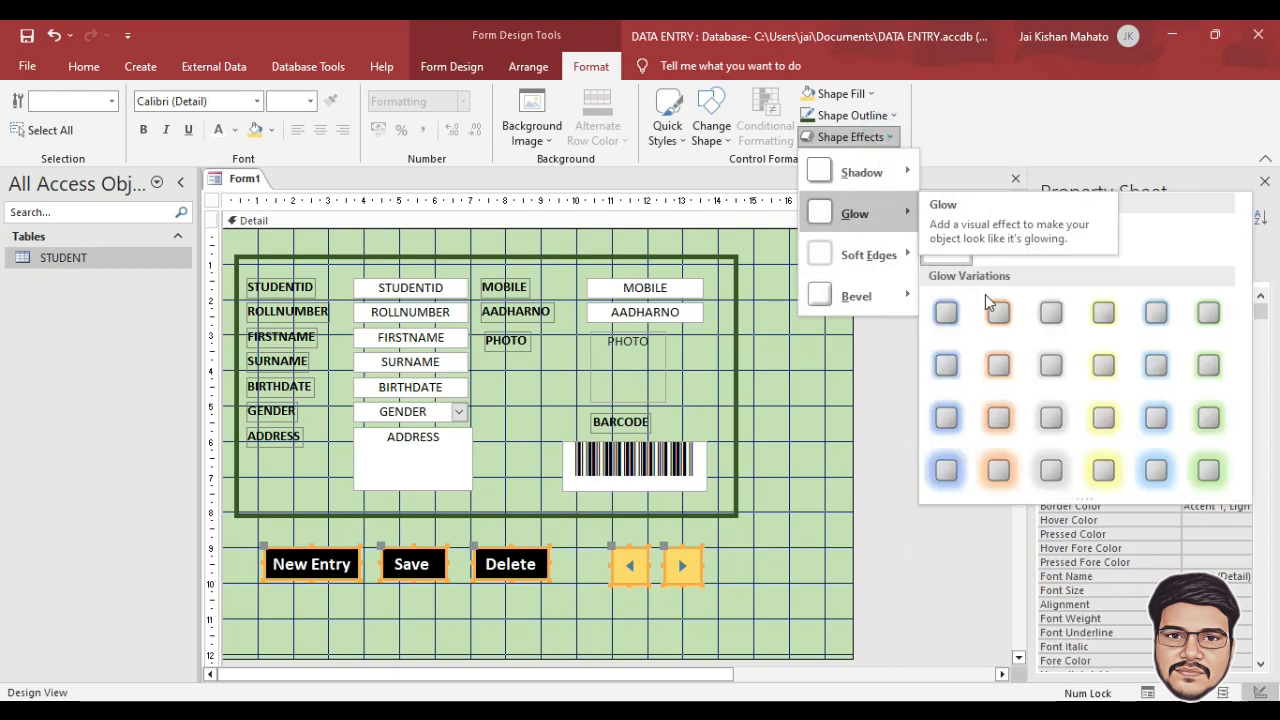
{"action": "mouse_move", "coordinate": [869, 297]}
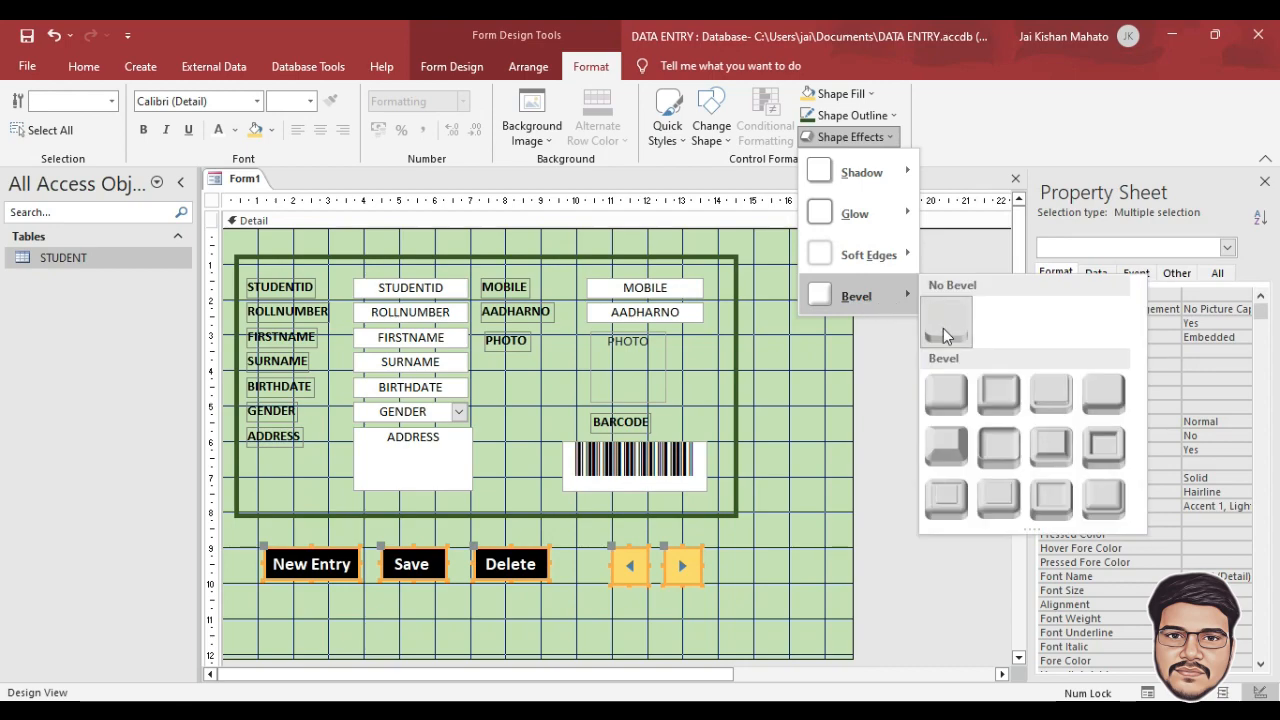
{"action": "left_click", "coordinate": [944, 402]}
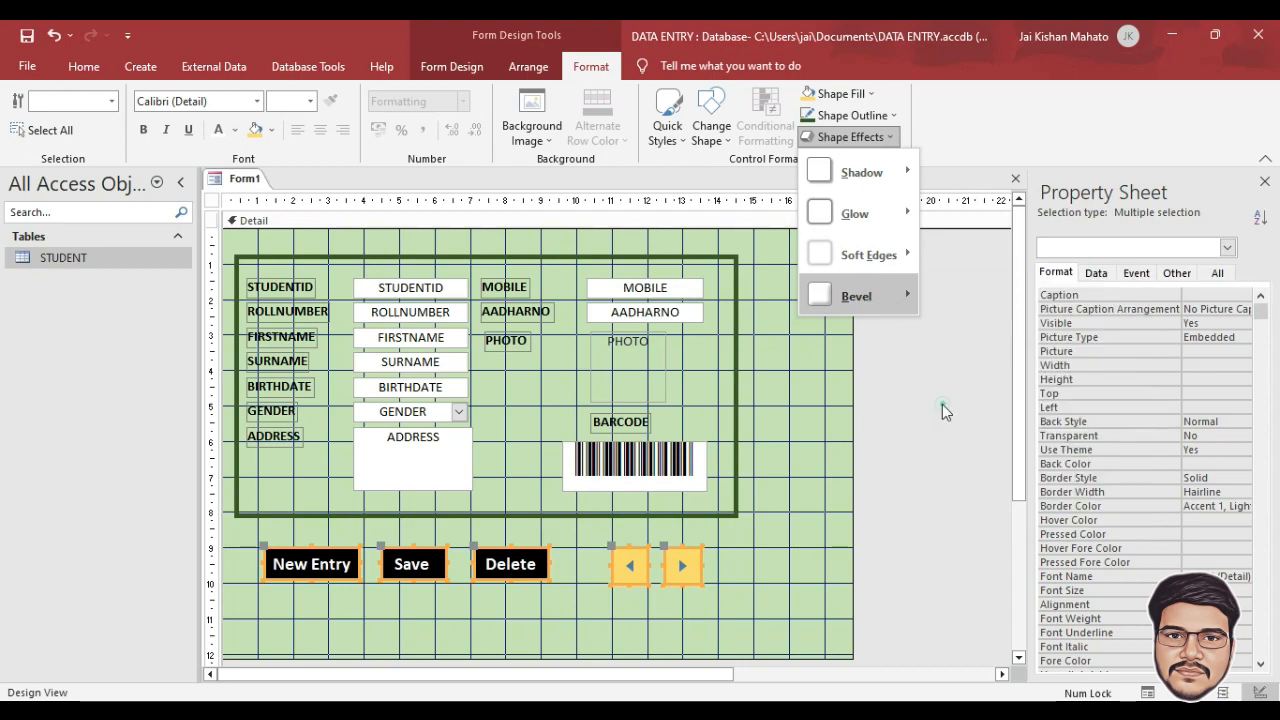
{"action": "left_click", "coordinate": [803, 508]}
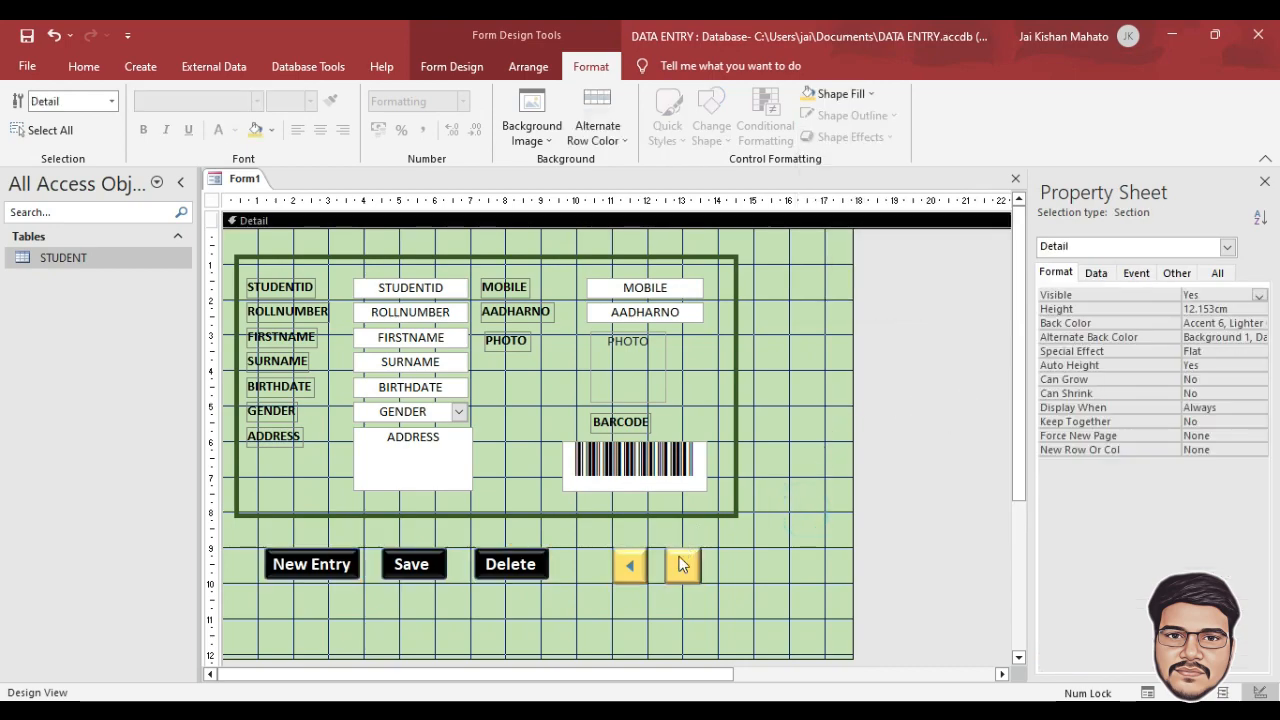
{"action": "scroll", "coordinate": [840, 556], "scroll_direction": "down", "scroll_amount": 2}
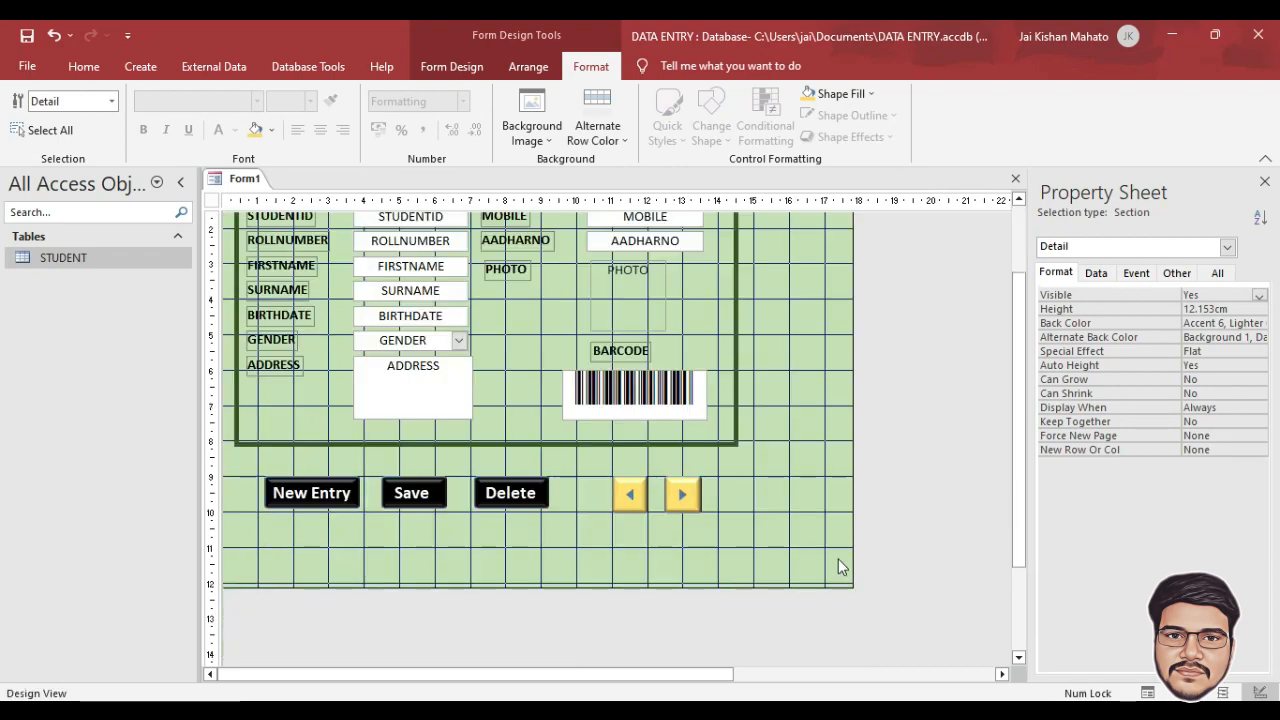
{"action": "scroll", "coordinate": [553, 494], "scroll_direction": "up", "scroll_amount": 2}
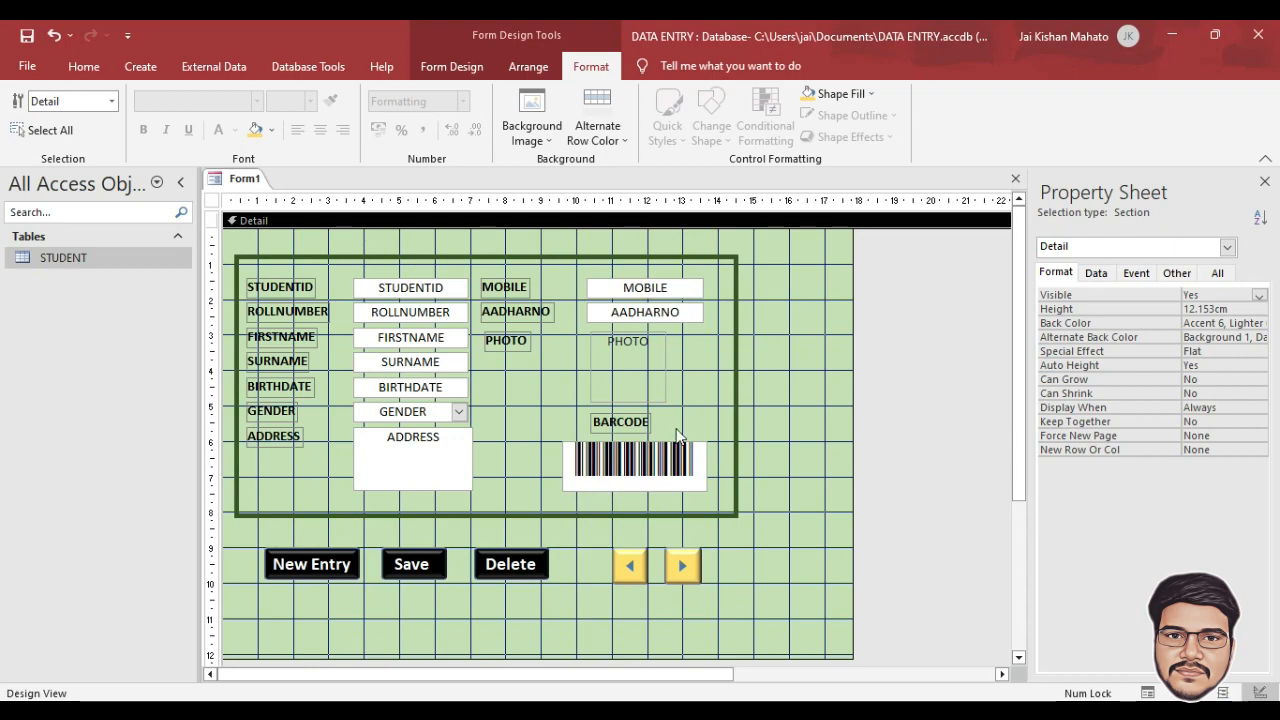
Step: Move all the form's controls down and to the right
{"action": "left_click_drag", "start_coordinate": [793, 249], "coordinate": [224, 652]}
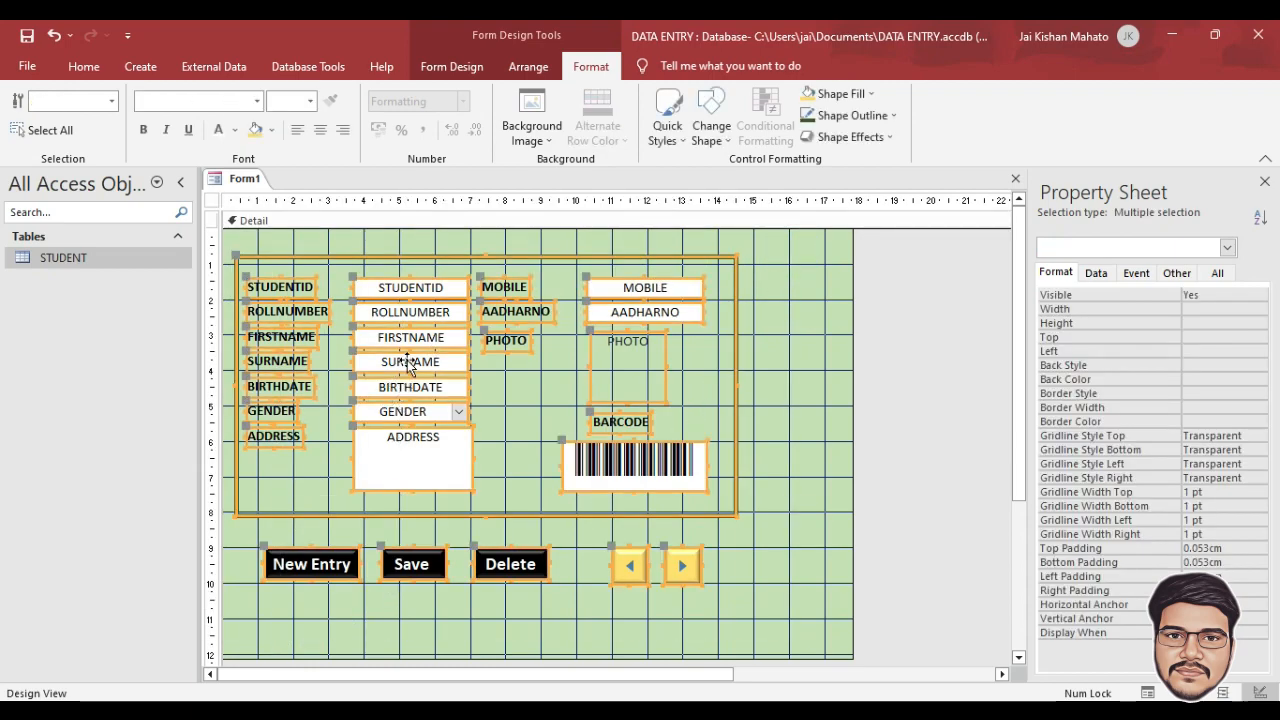
{"action": "left_click_drag", "start_coordinate": [398, 372], "coordinate": [464, 400]}
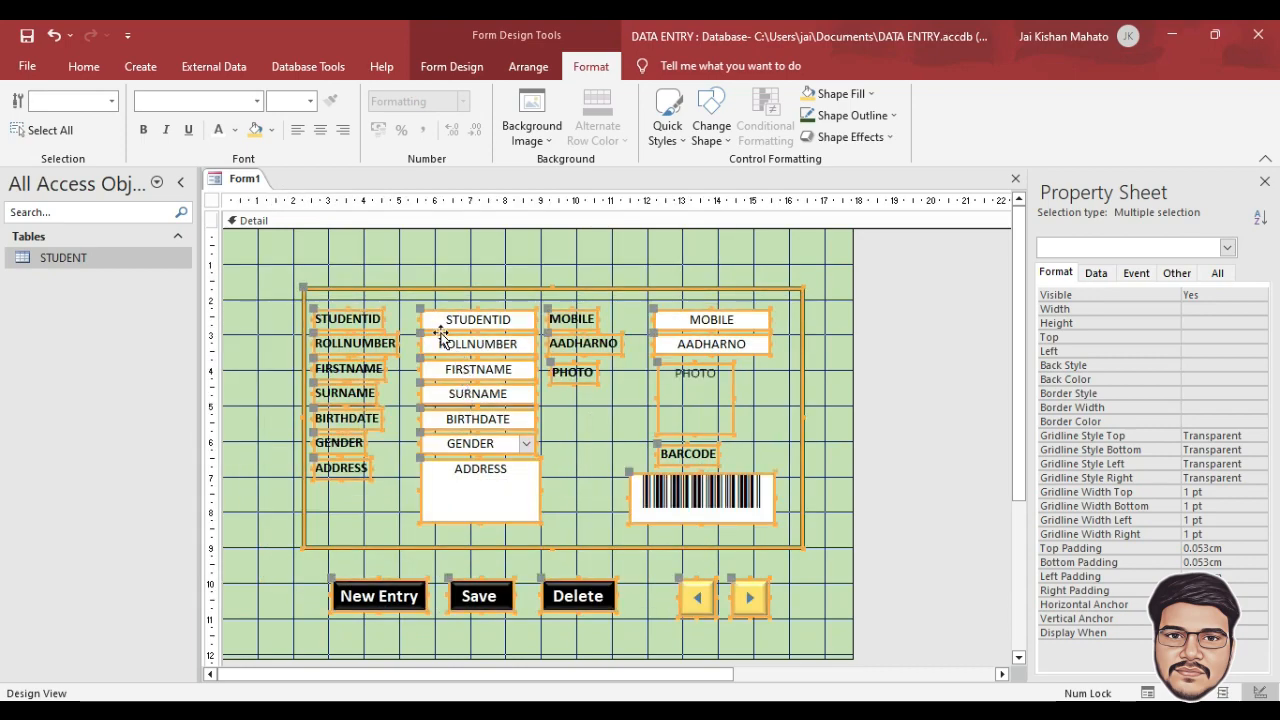
{"action": "left_click", "coordinate": [437, 277]}
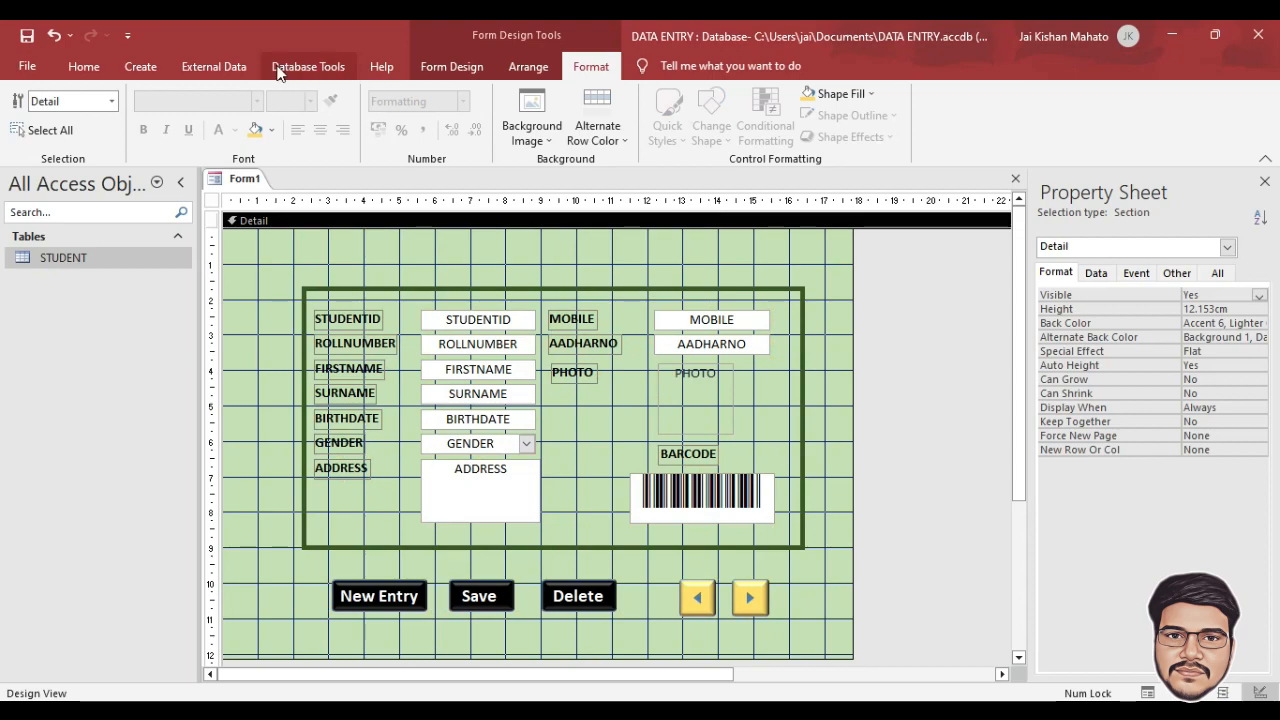
Step: Draw a title label above the fields reading 'Stduent Data Entry'
{"action": "left_click", "coordinate": [452, 66]}
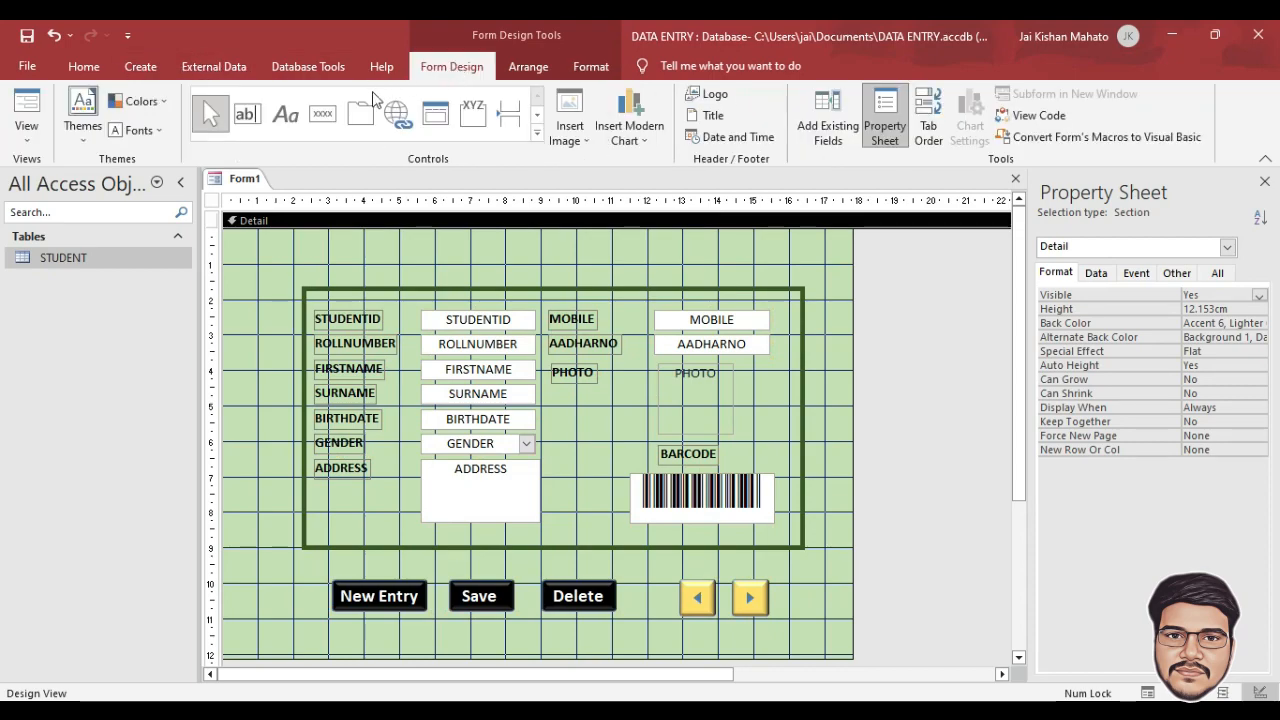
{"action": "left_click", "coordinate": [285, 115]}
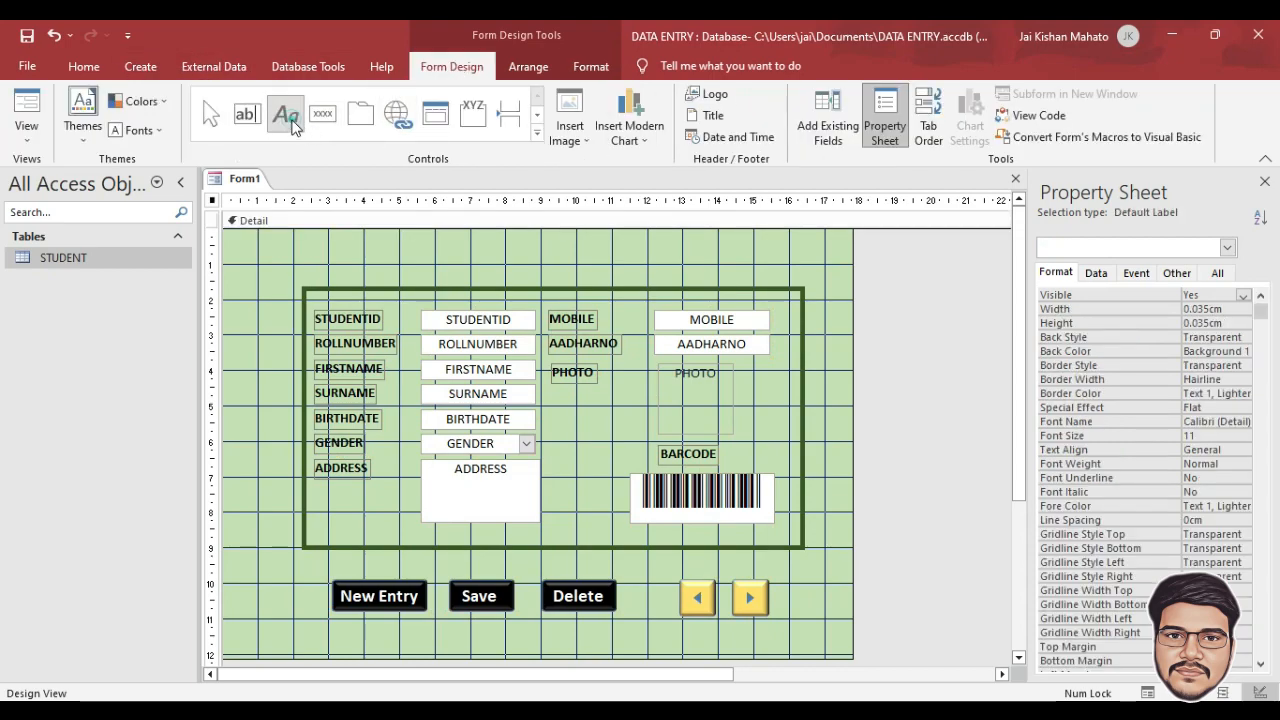
{"action": "left_click_drag", "start_coordinate": [340, 236], "coordinate": [748, 278]}
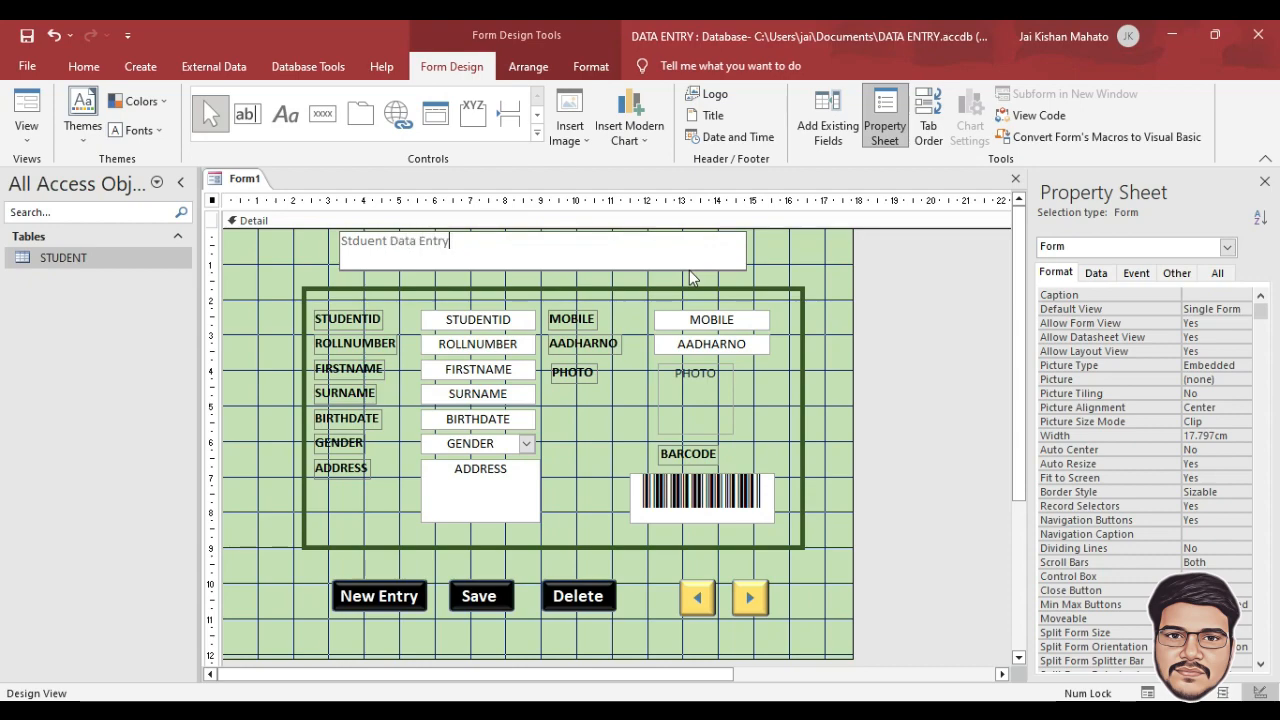
Step: Make the title text bold, dark blue, size 22, centred and underlined
{"action": "left_click", "coordinate": [290, 258]}
{"action": "left_click", "coordinate": [440, 240]}
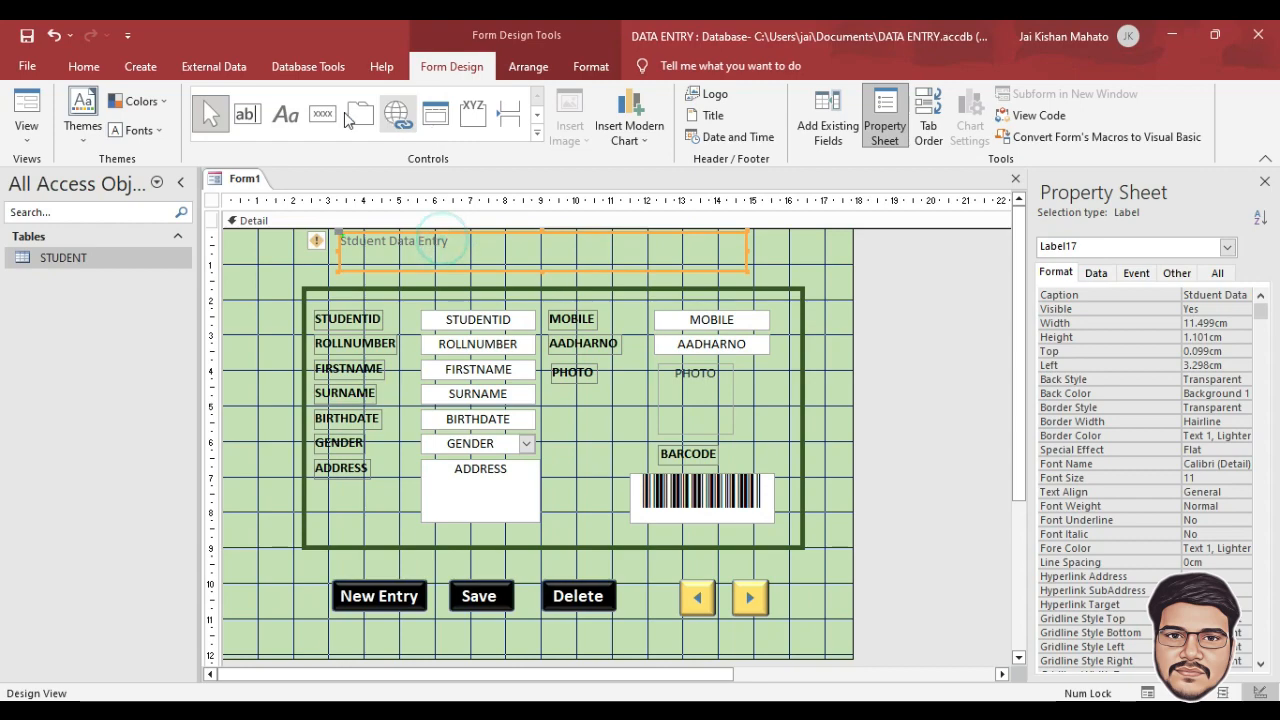
{"action": "left_click", "coordinate": [591, 66]}
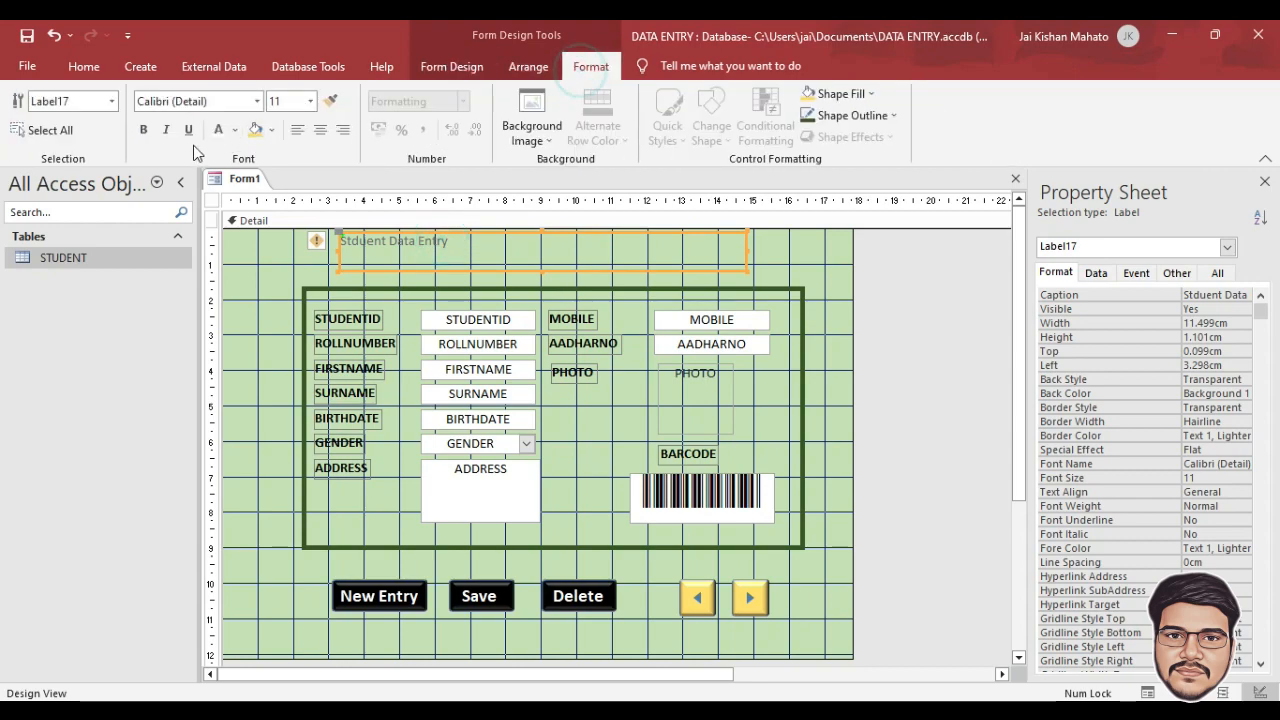
{"action": "left_click", "coordinate": [144, 131]}
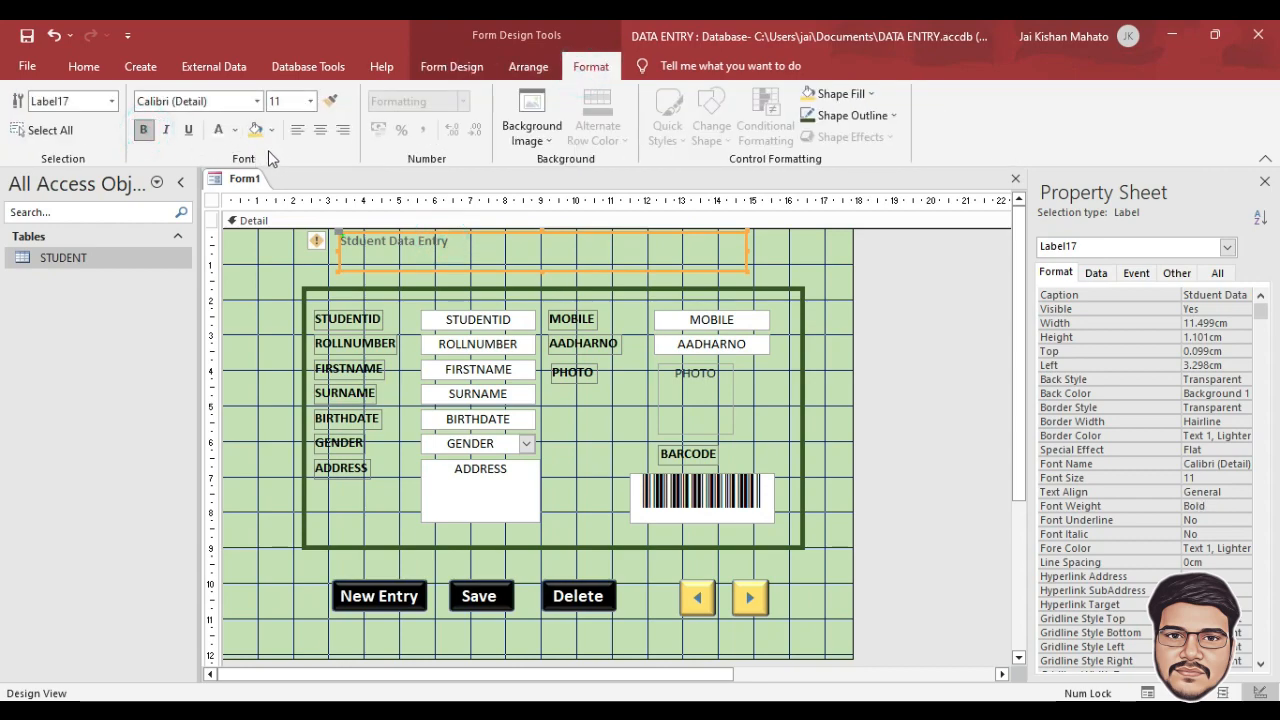
{"action": "left_click", "coordinate": [236, 131]}
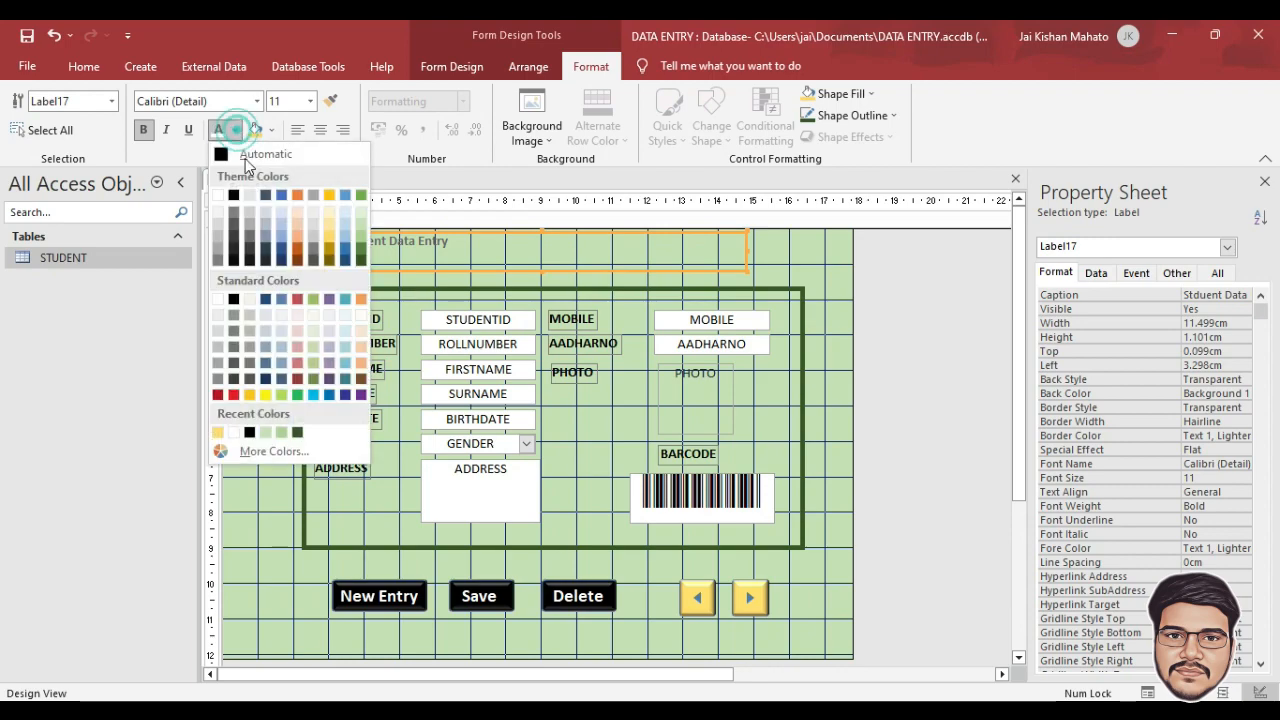
{"action": "left_click", "coordinate": [281, 247]}
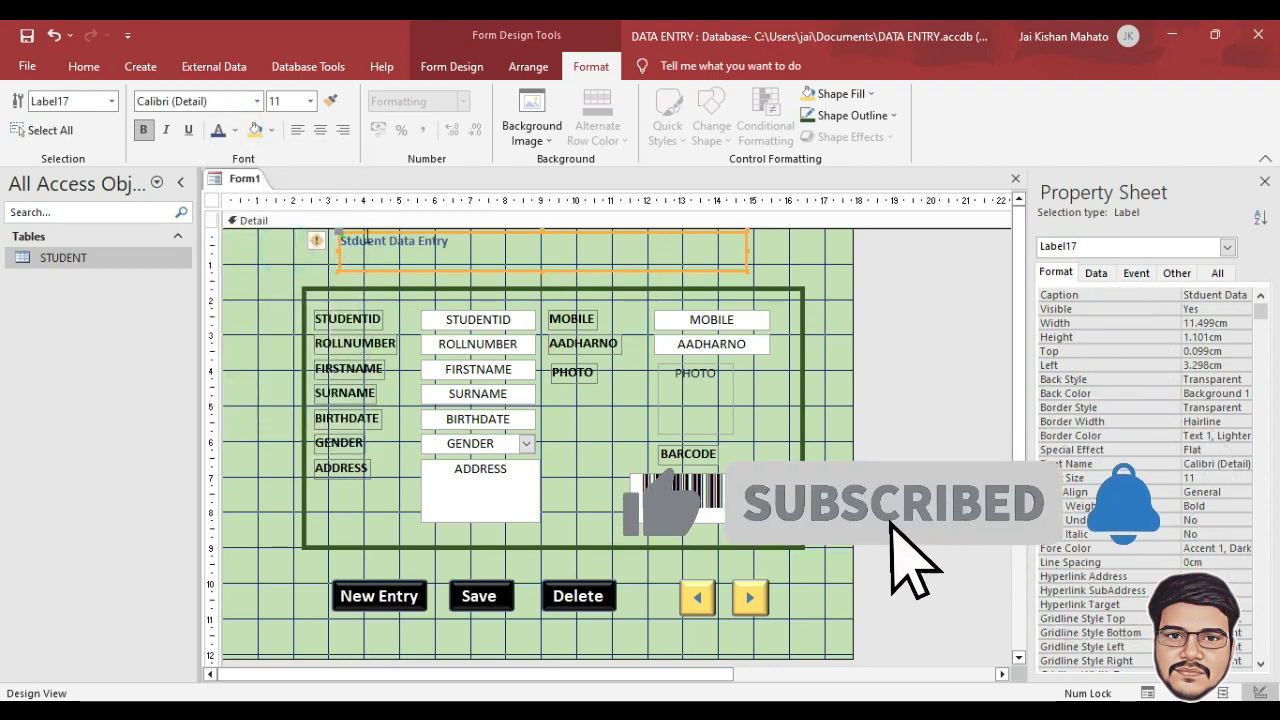
{"action": "left_click", "coordinate": [310, 101]}
{"action": "left_click", "coordinate": [300, 231]}
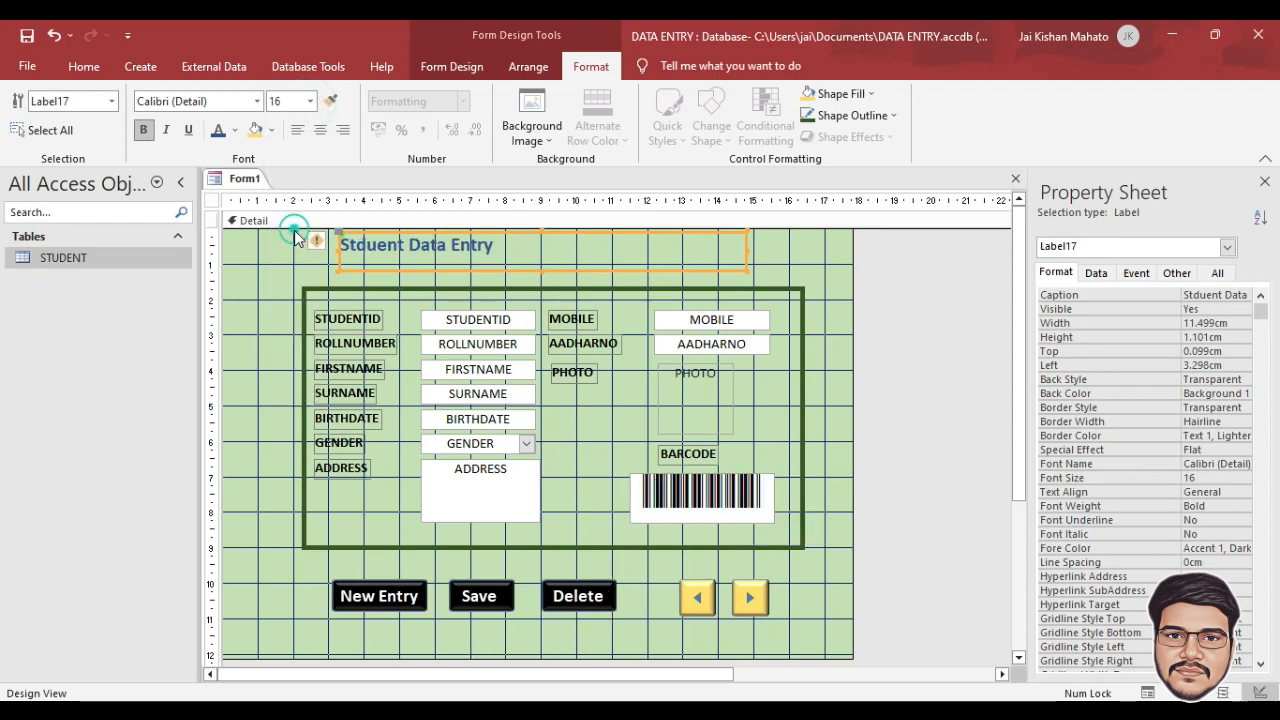
{"action": "left_click", "coordinate": [311, 102]}
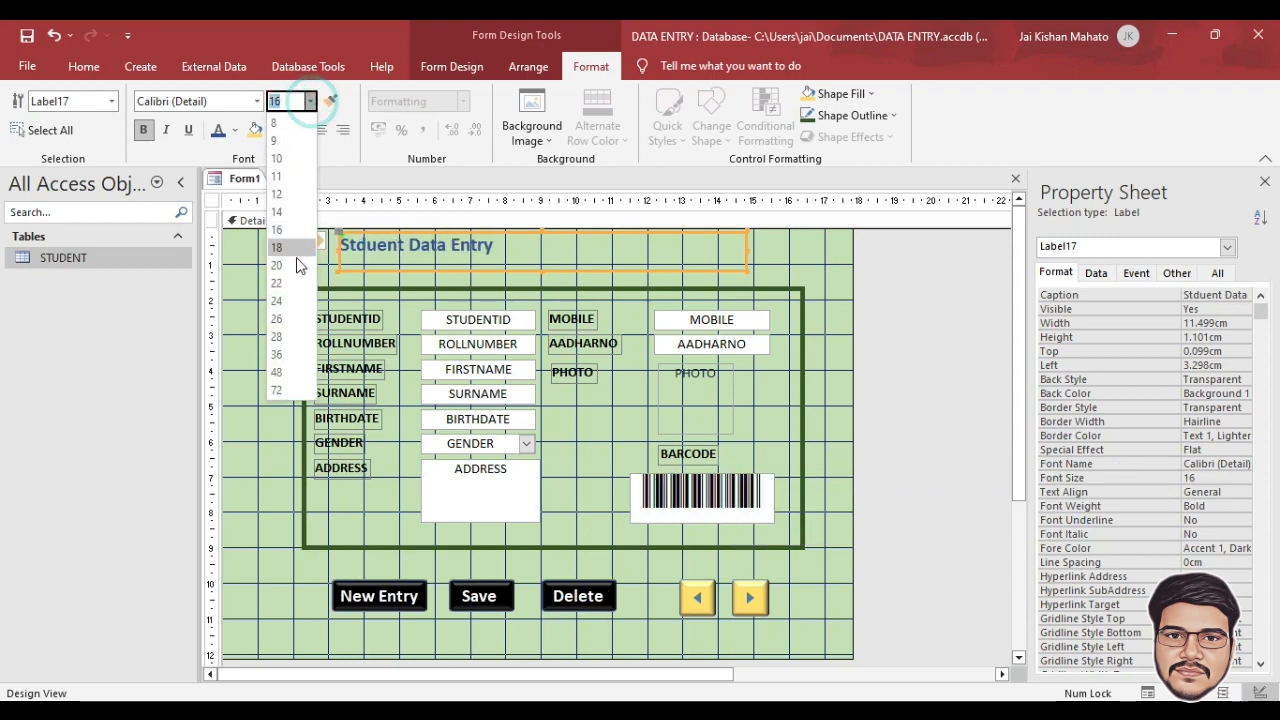
{"action": "left_click", "coordinate": [285, 284]}
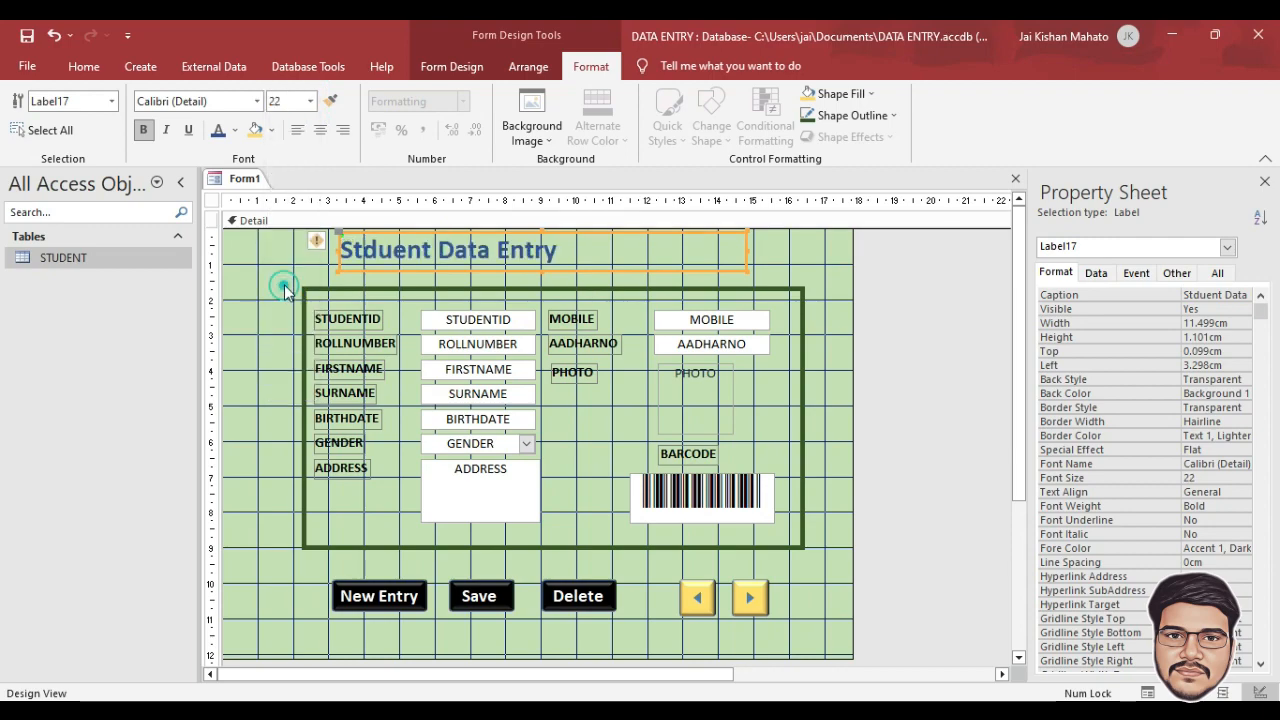
{"action": "left_click", "coordinate": [320, 130]}
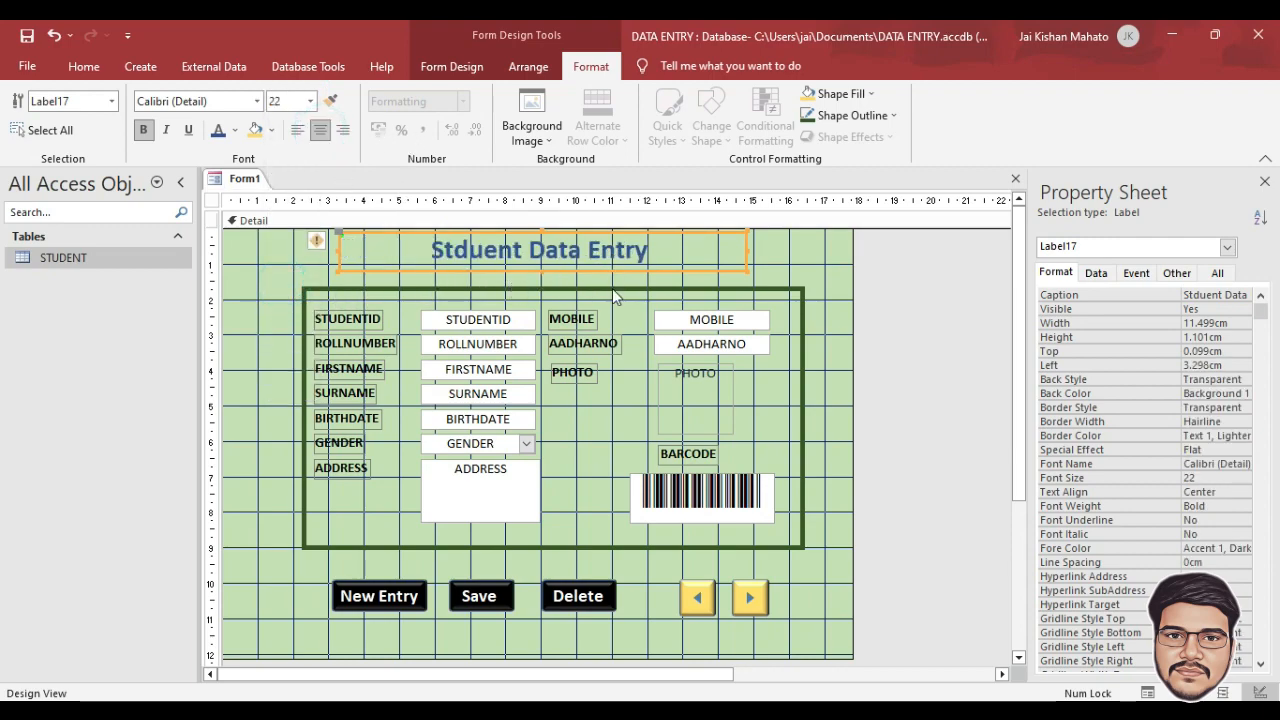
{"action": "left_click", "coordinate": [188, 130]}
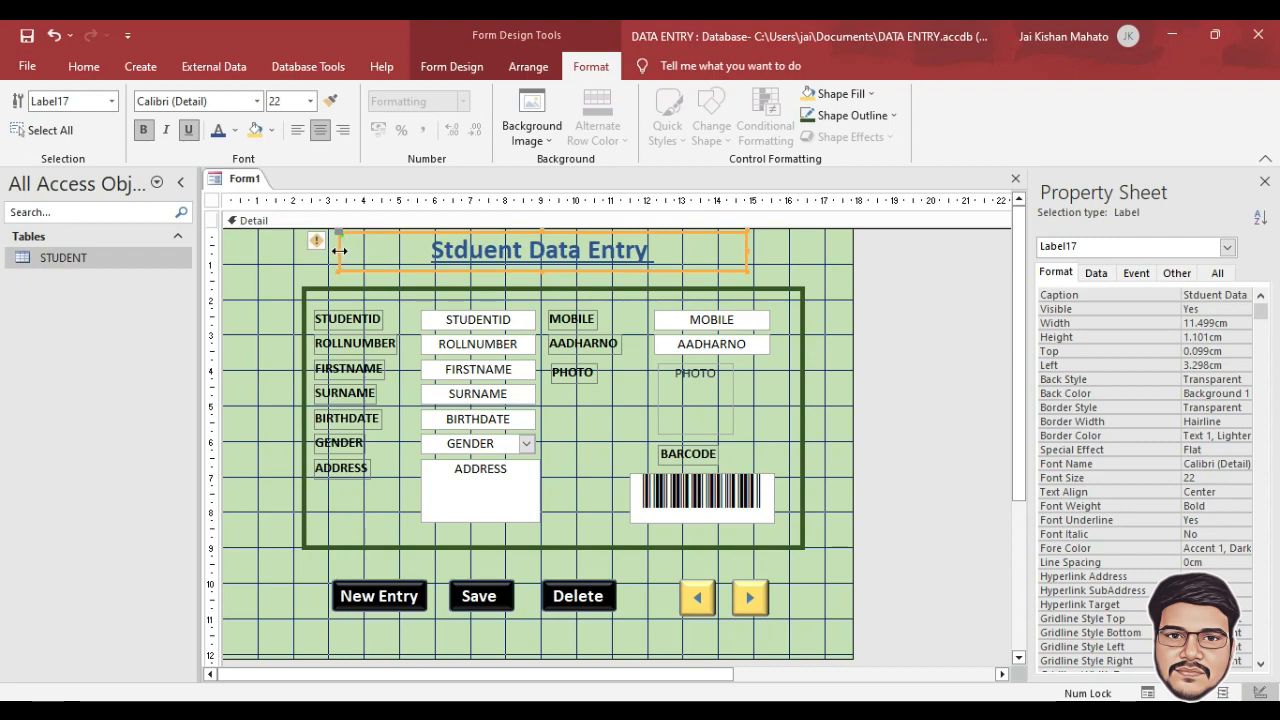
Step: Stretch the title label to both form edges and give it a blue background
{"action": "left_click_drag", "start_coordinate": [339, 252], "coordinate": [222, 251]}
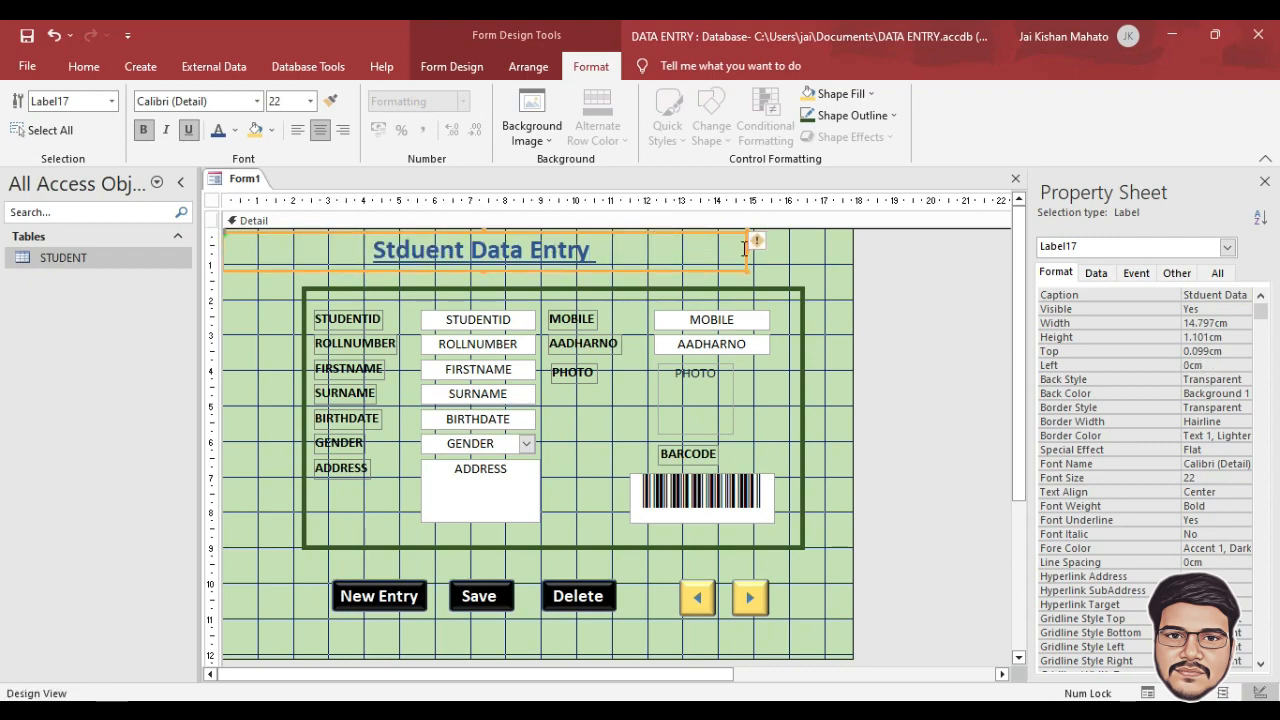
{"action": "left_click_drag", "start_coordinate": [747, 250], "coordinate": [856, 250]}
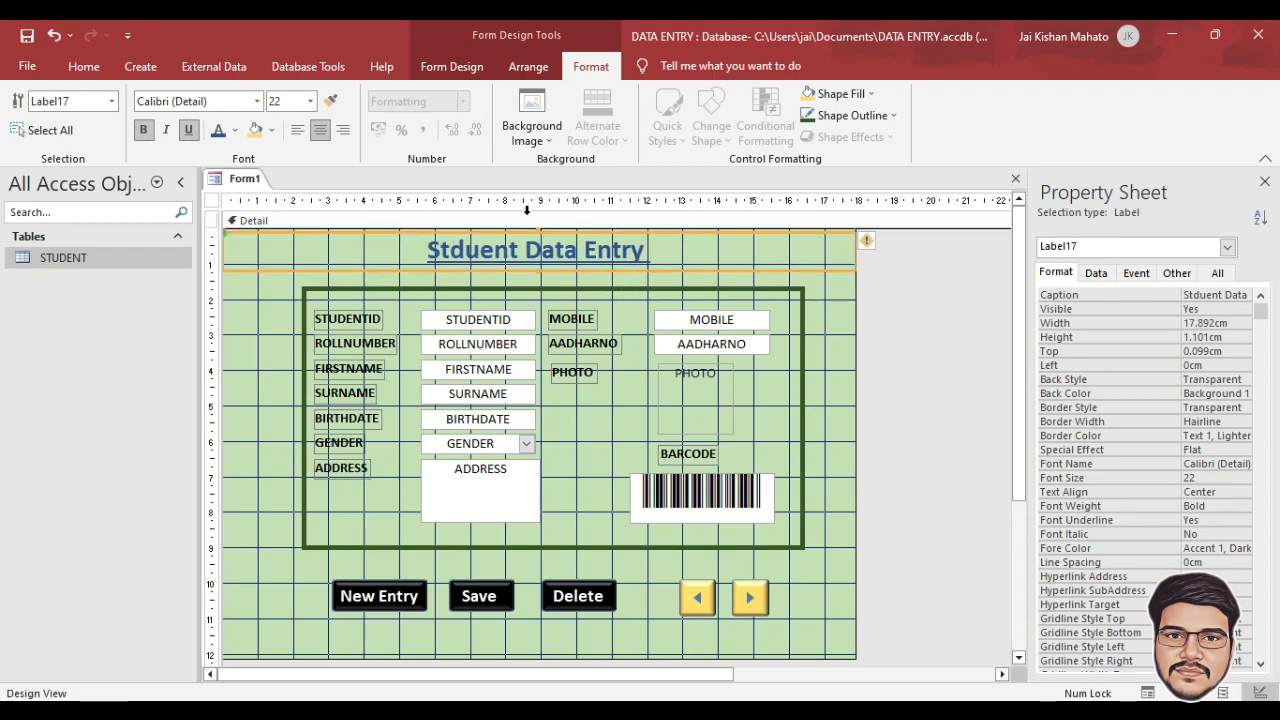
{"action": "left_click", "coordinate": [258, 134]}
{"action": "left_click", "coordinate": [270, 130]}
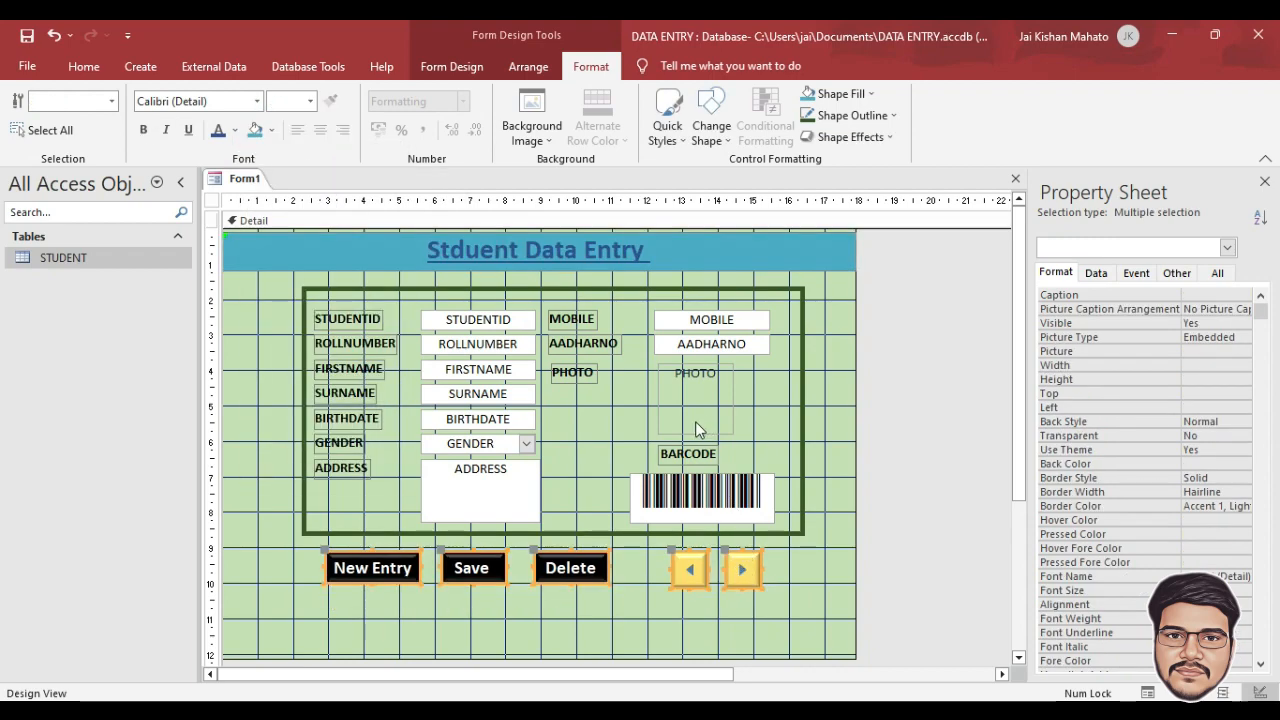
Step: Draw a rectangle around the PHOTO area and send it behind other controls
{"action": "left_click", "coordinate": [449, 67]}
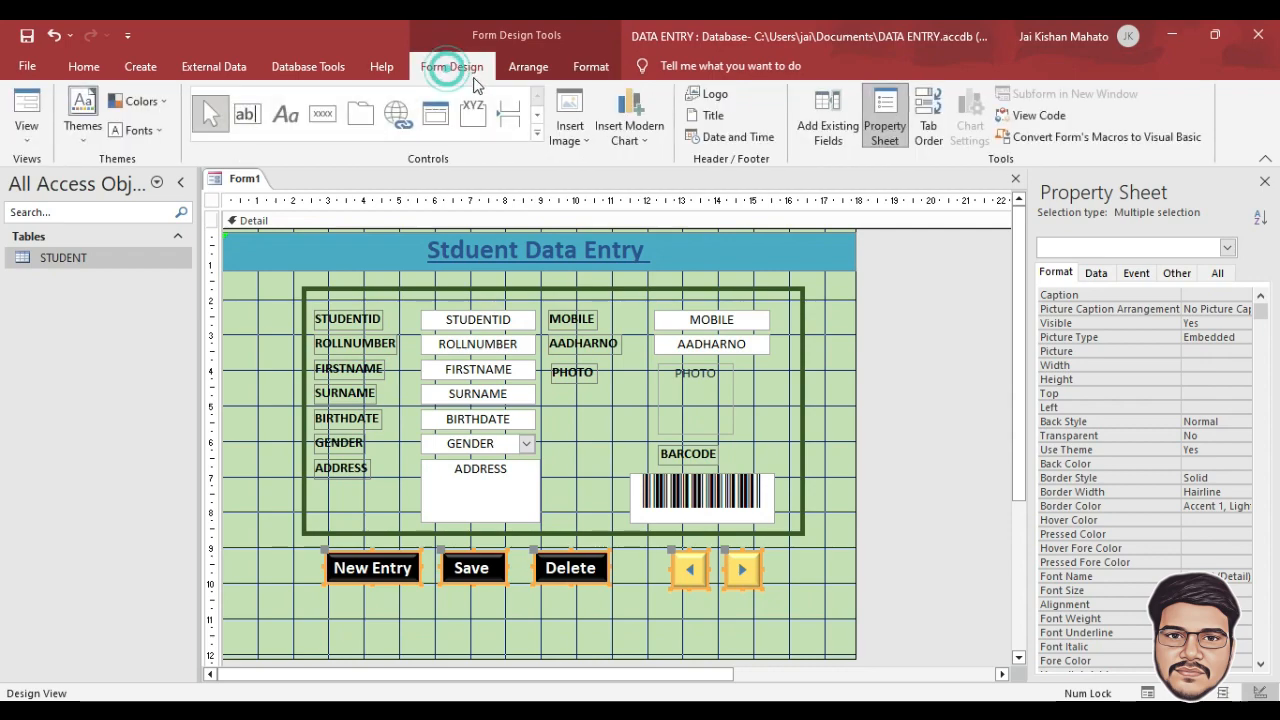
{"action": "left_click", "coordinate": [537, 131]}
{"action": "left_click", "coordinate": [362, 147]}
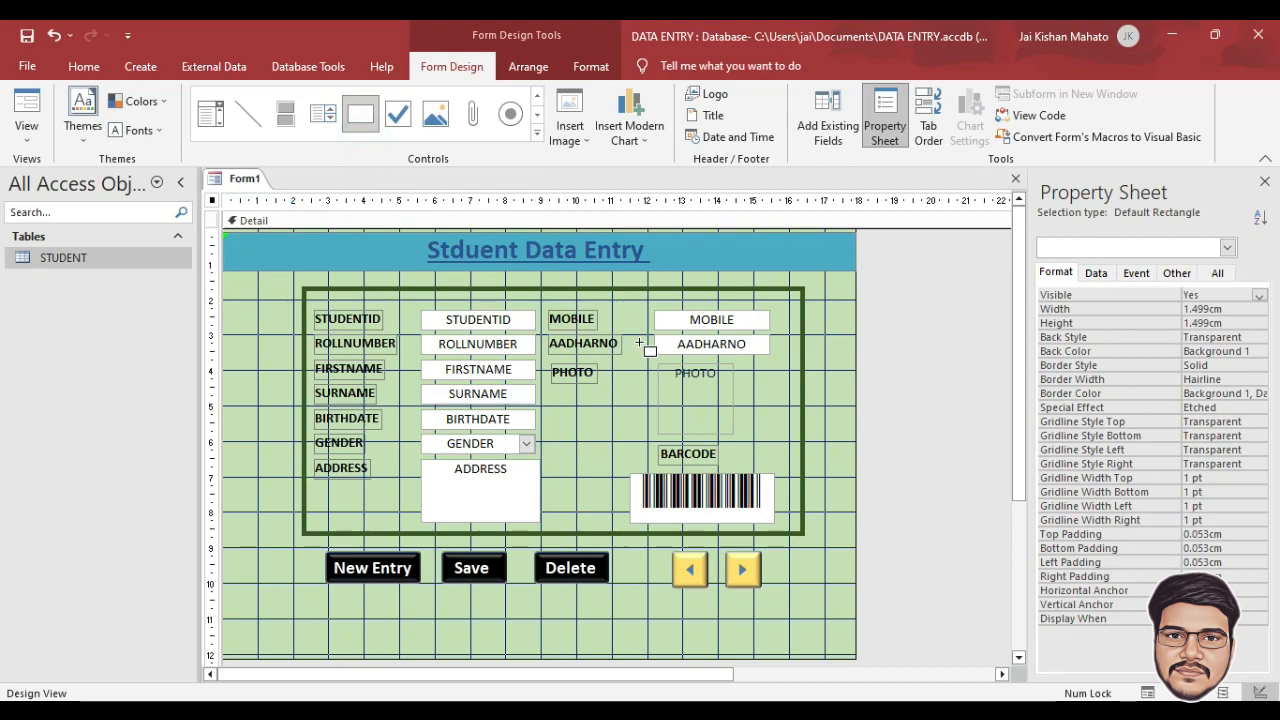
{"action": "left_click_drag", "start_coordinate": [655, 363], "coordinate": [738, 437]}
{"action": "right_click", "coordinate": [739, 437]}
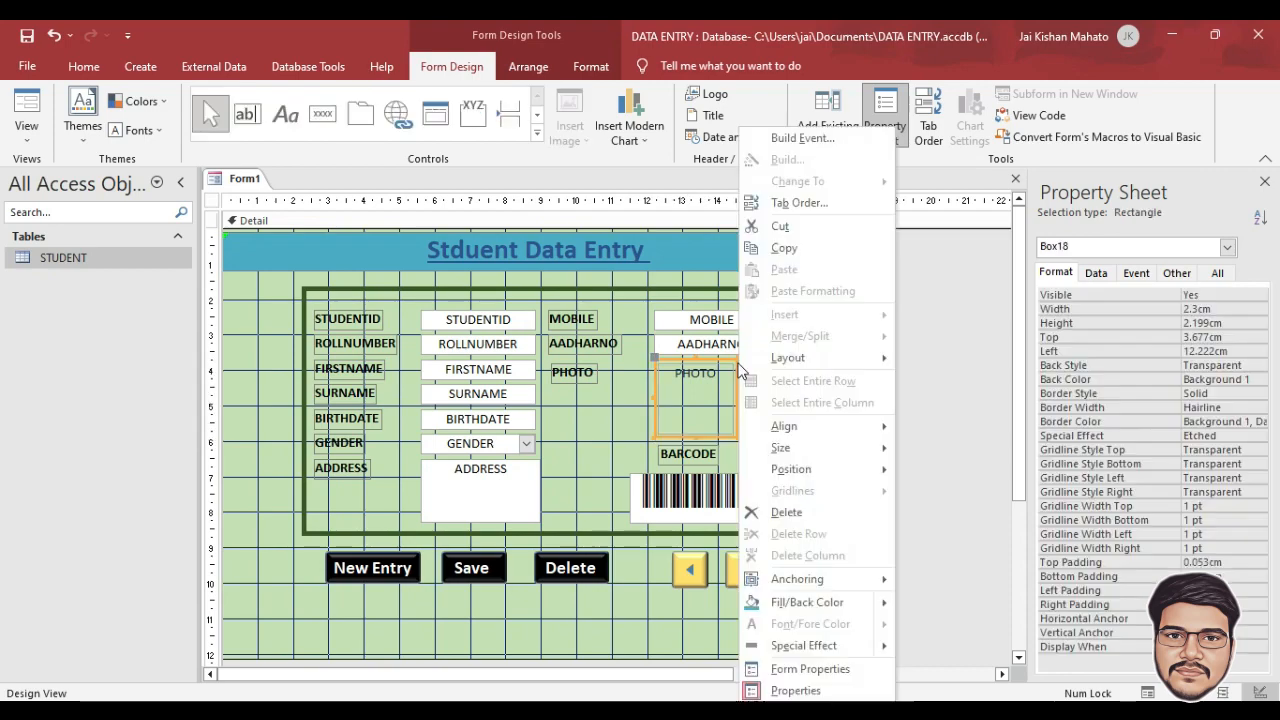
{"action": "mouse_move", "coordinate": [805, 470]}
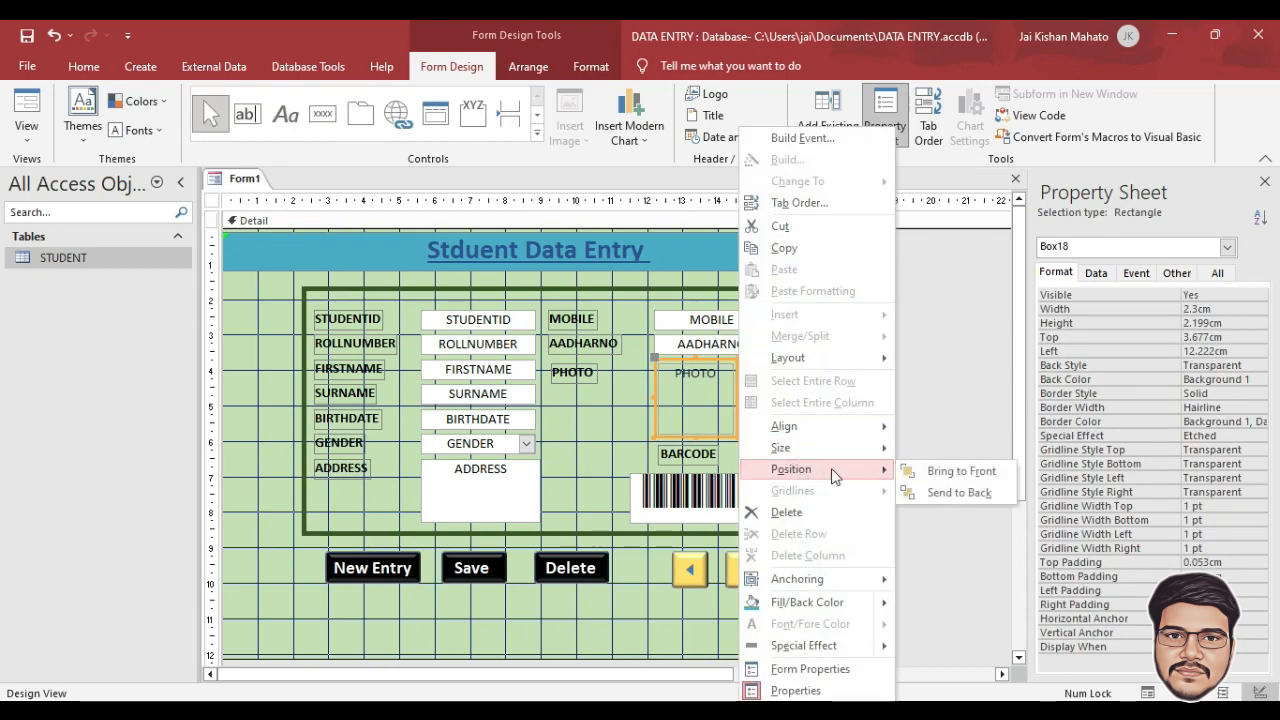
{"action": "left_click", "coordinate": [944, 495]}
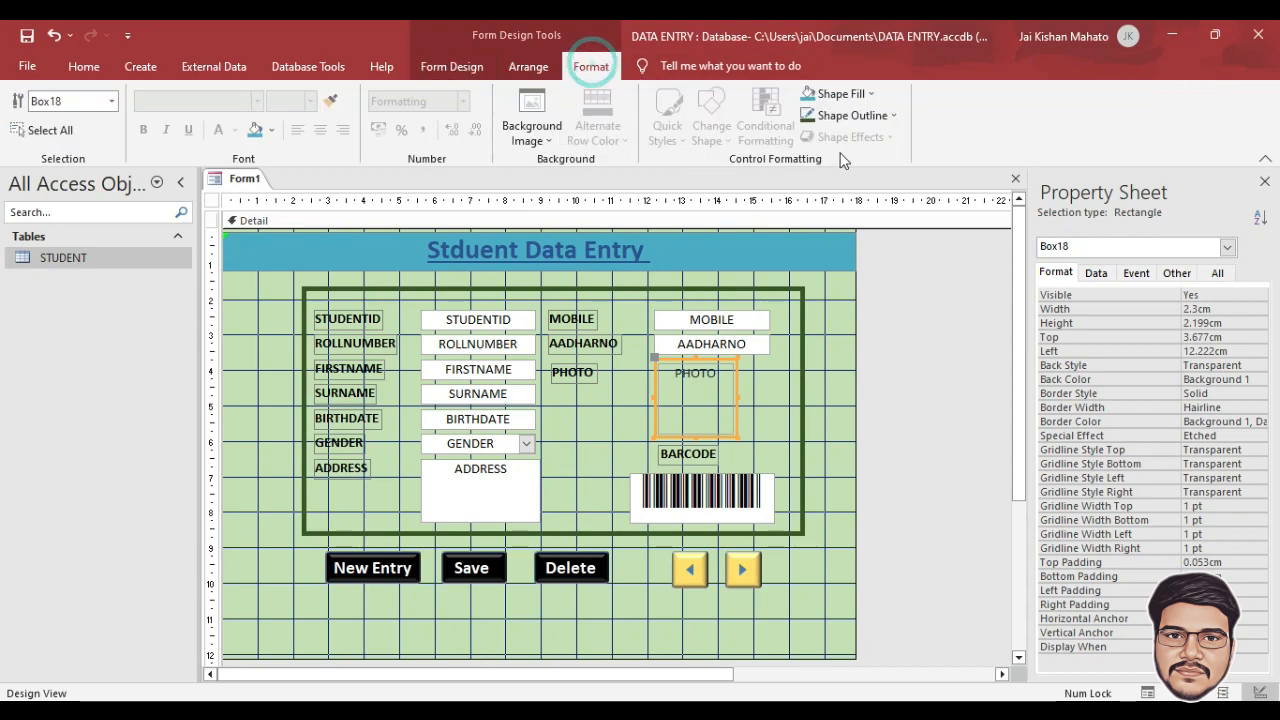
Step: Give the PHOTO rectangle a 3 pt dark green outline
{"action": "left_click", "coordinate": [850, 115]}
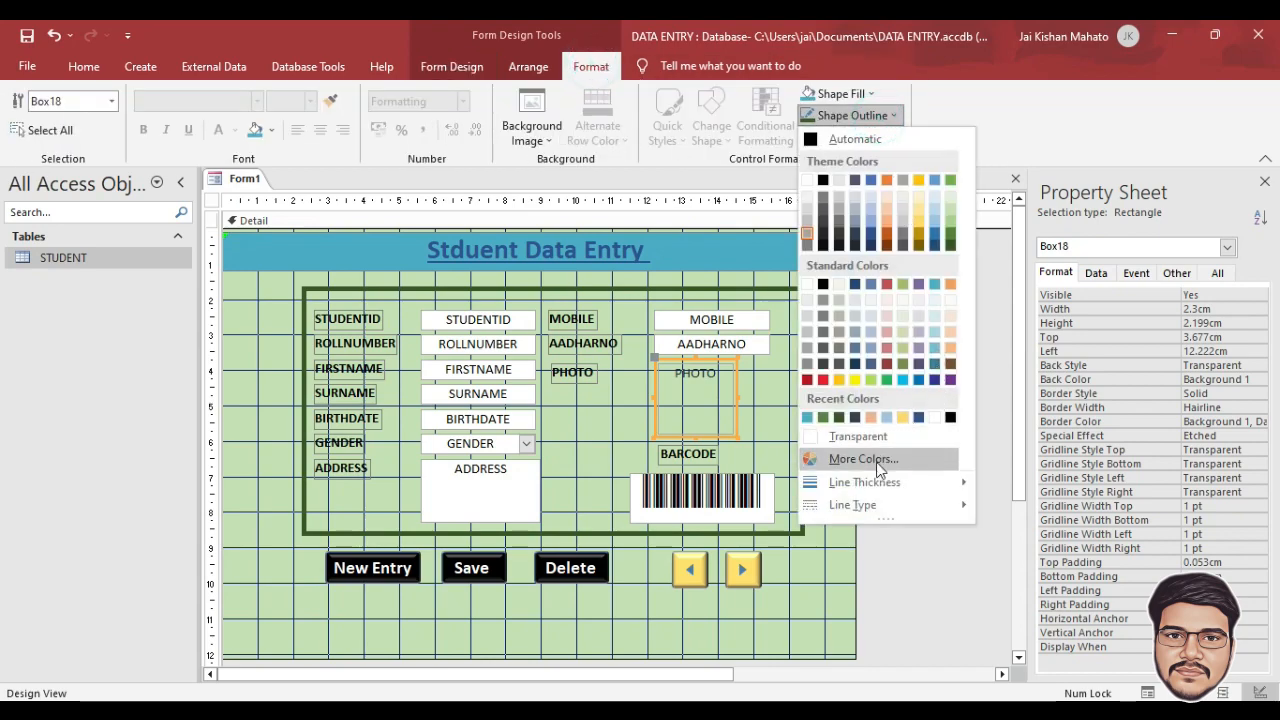
{"action": "mouse_move", "coordinate": [858, 482]}
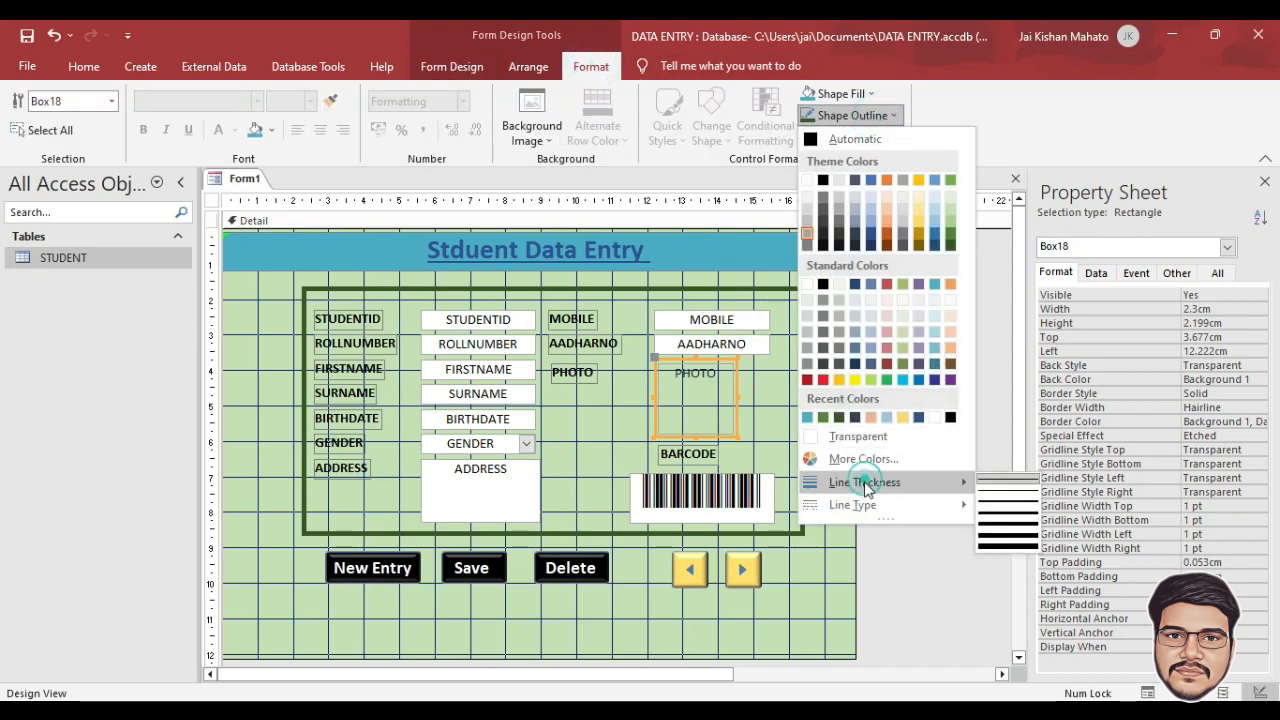
{"action": "left_click", "coordinate": [1004, 518]}
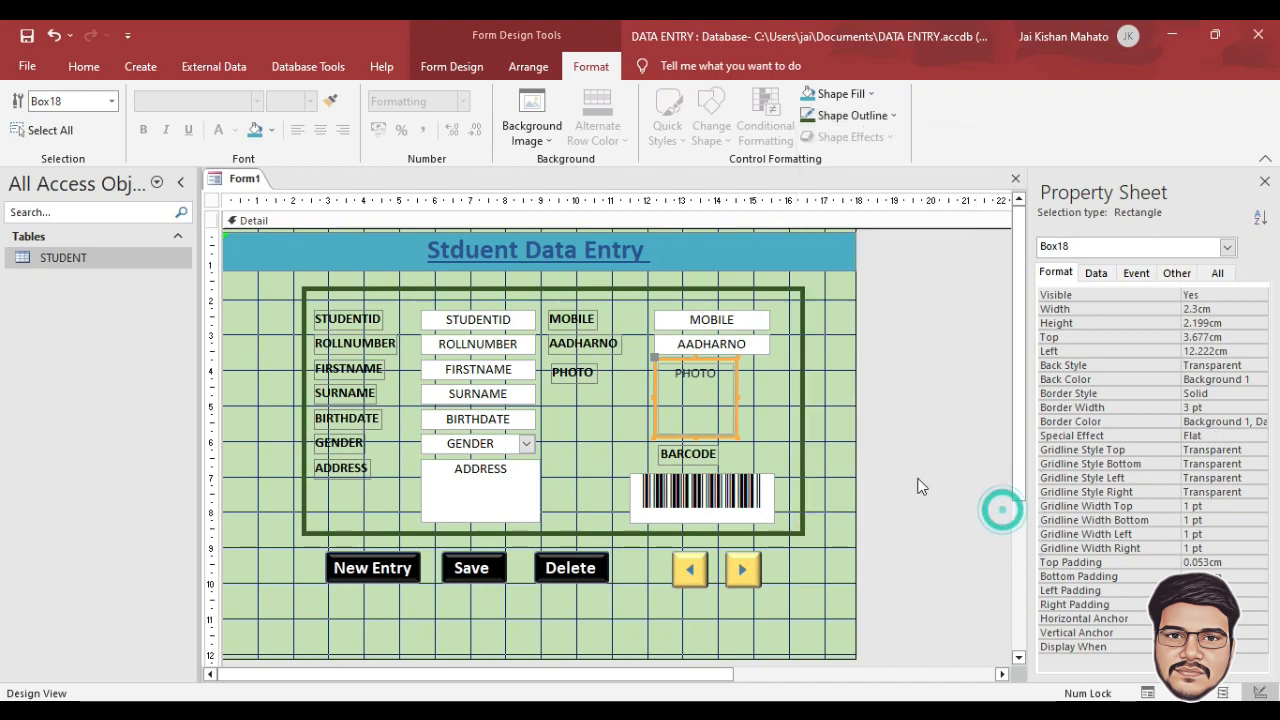
{"action": "left_click", "coordinate": [757, 400]}
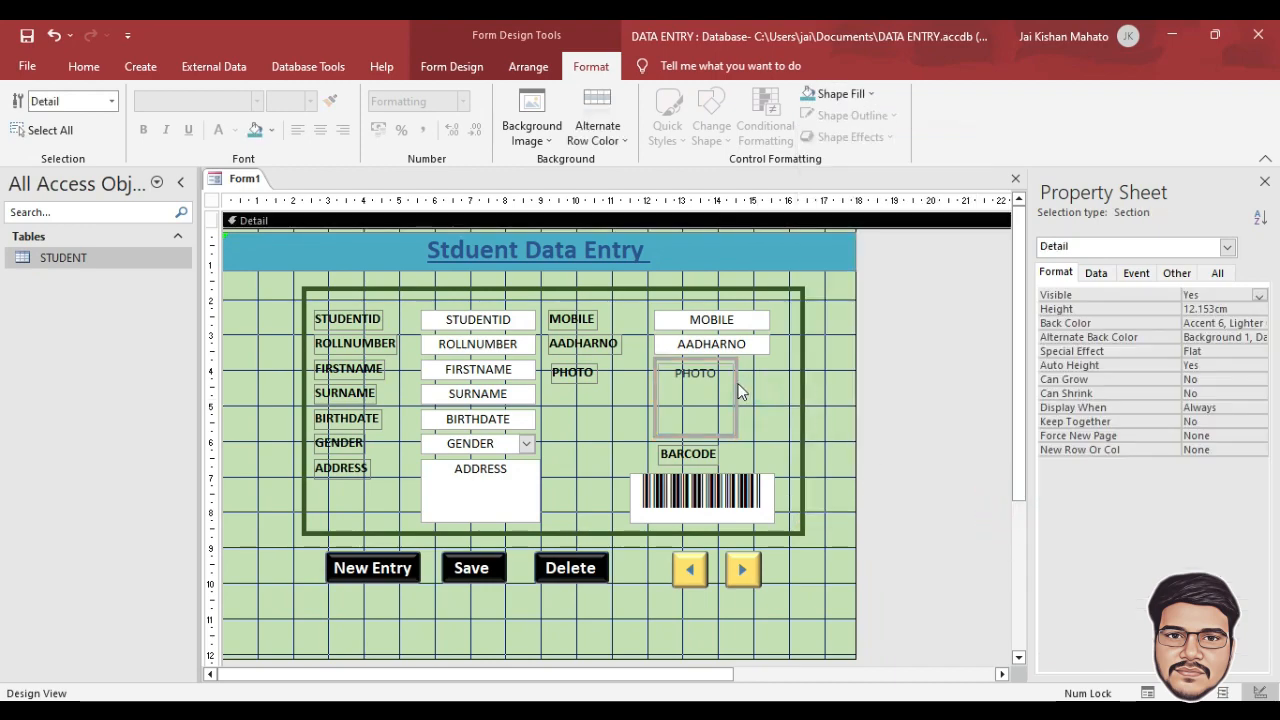
{"action": "left_click", "coordinate": [738, 387]}
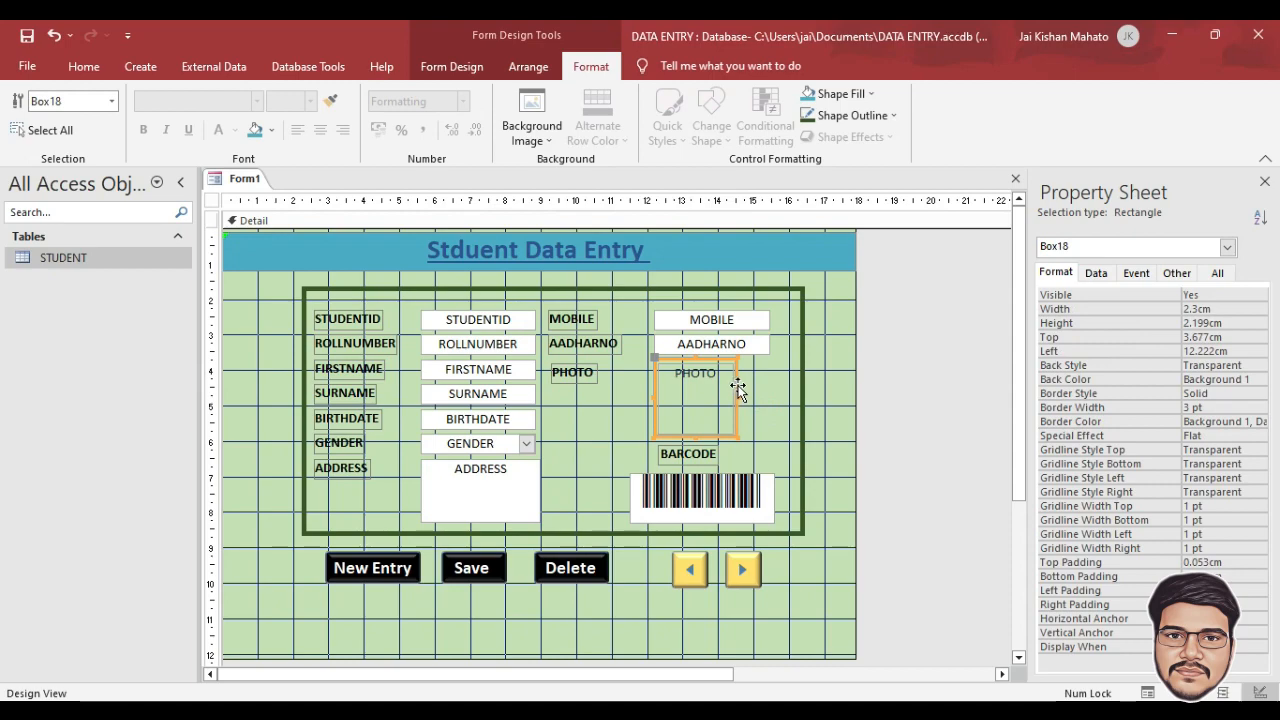
{"action": "left_click", "coordinate": [848, 115]}
{"action": "left_click", "coordinate": [951, 247]}
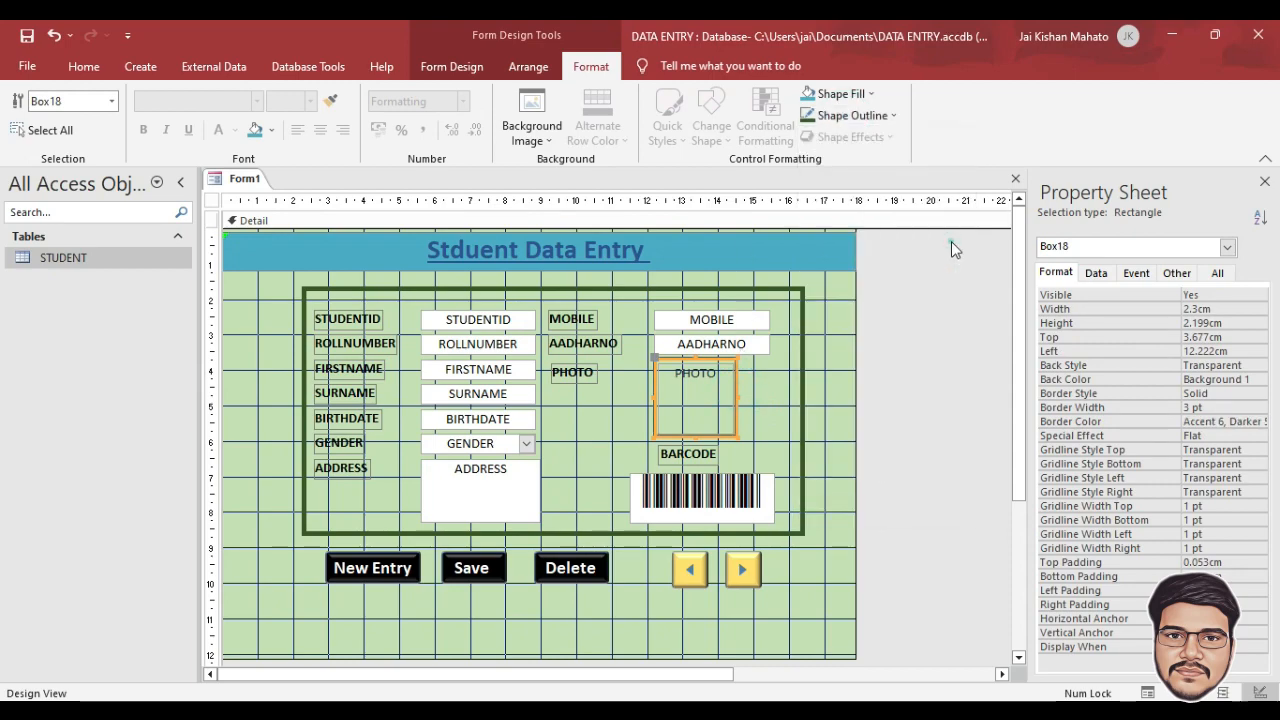
{"action": "left_click", "coordinate": [951, 237]}
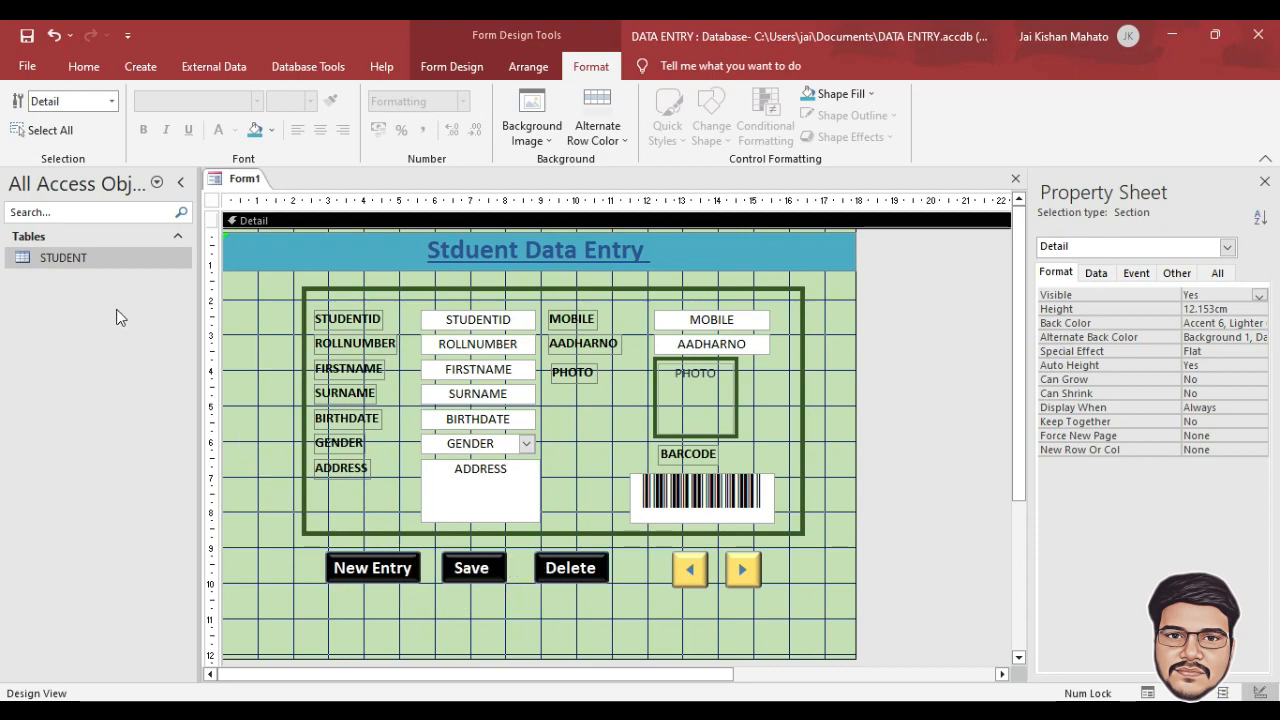
Step: Drag the Detail section's bottom edge down and save the form as 'Student'
{"action": "scroll", "coordinate": [443, 634], "scroll_direction": "down", "scroll_amount": 3}
{"action": "left_click_drag", "start_coordinate": [366, 549], "coordinate": [366, 650]}
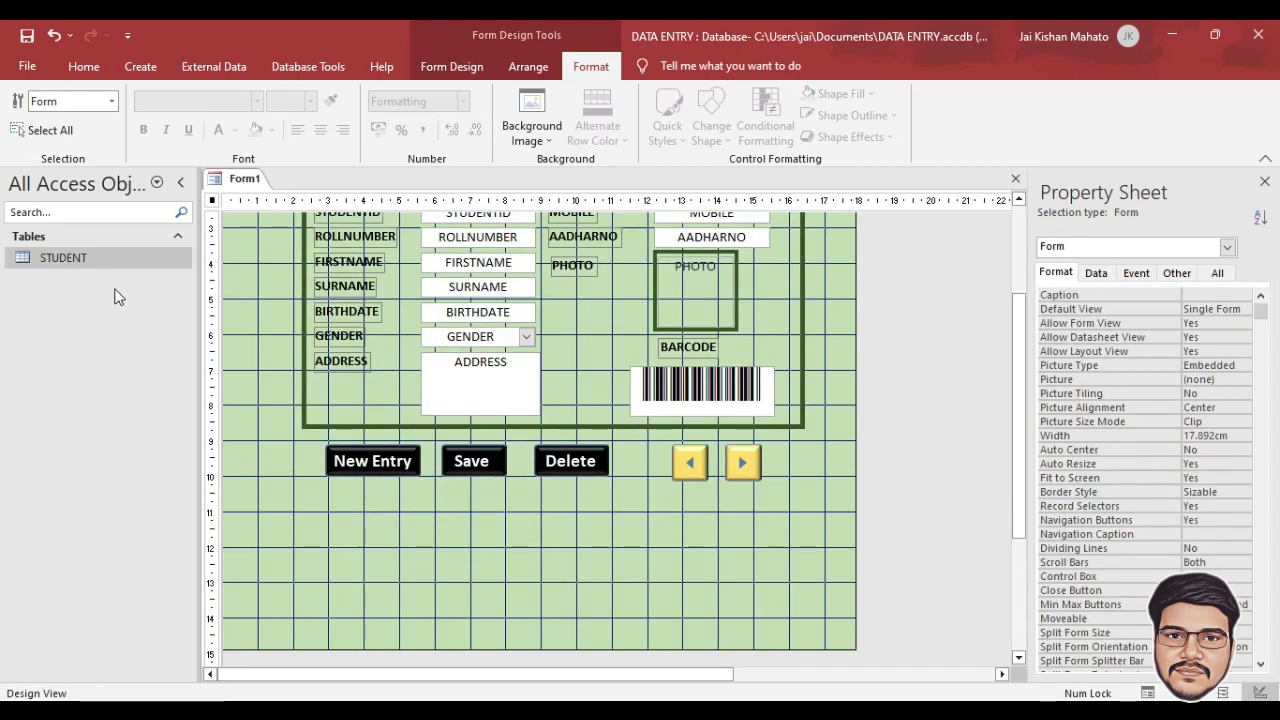
{"action": "left_click", "coordinate": [117, 252]}
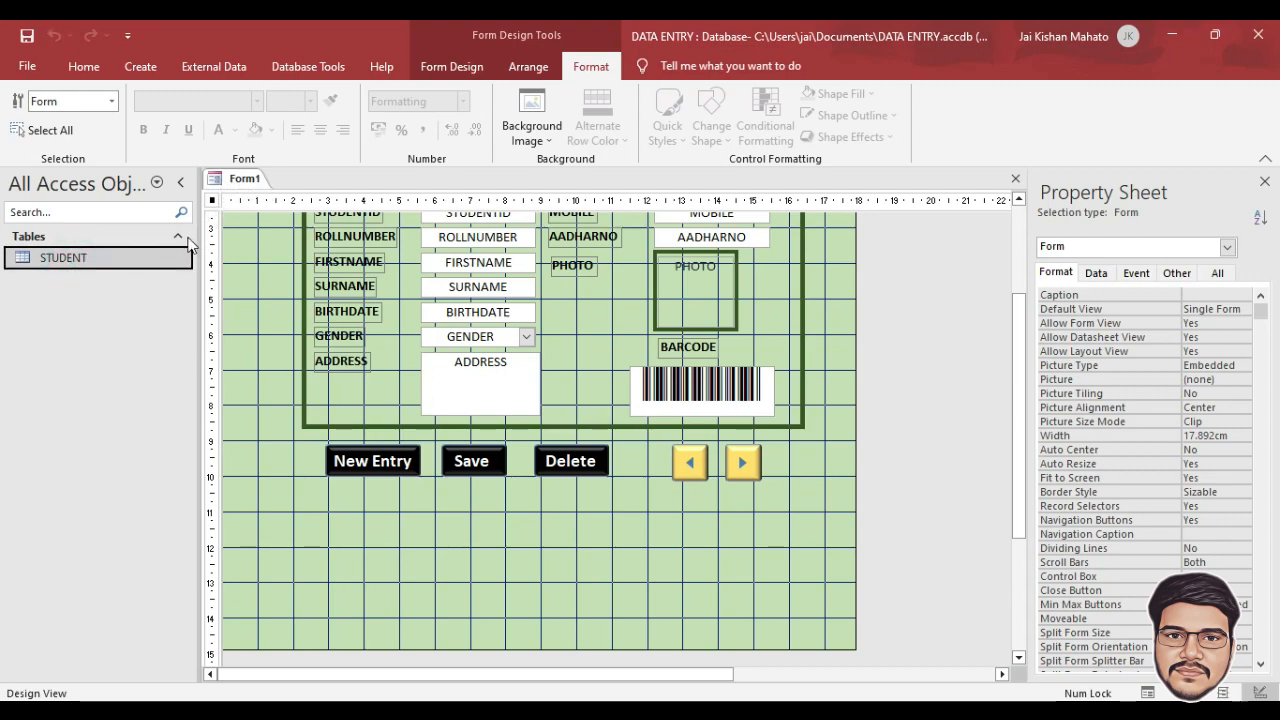
{"action": "key", "text": "ctrl+s"}
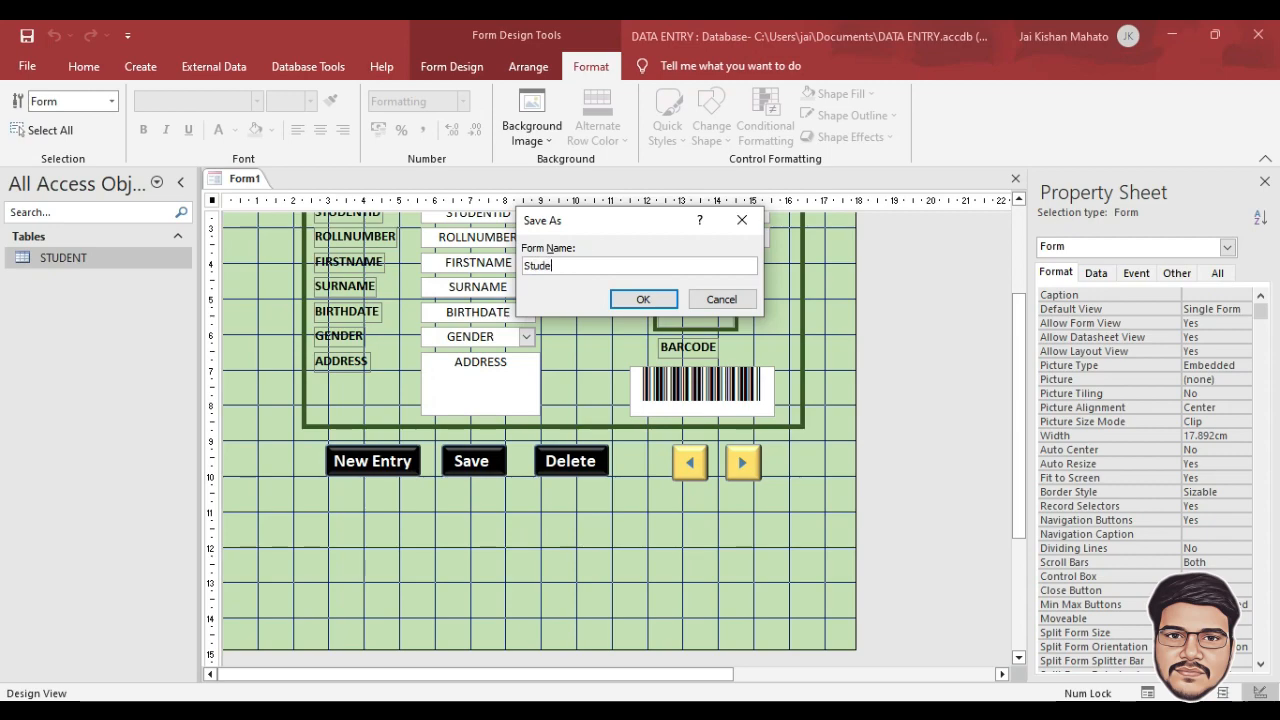
{"action": "key", "text": "Return"}
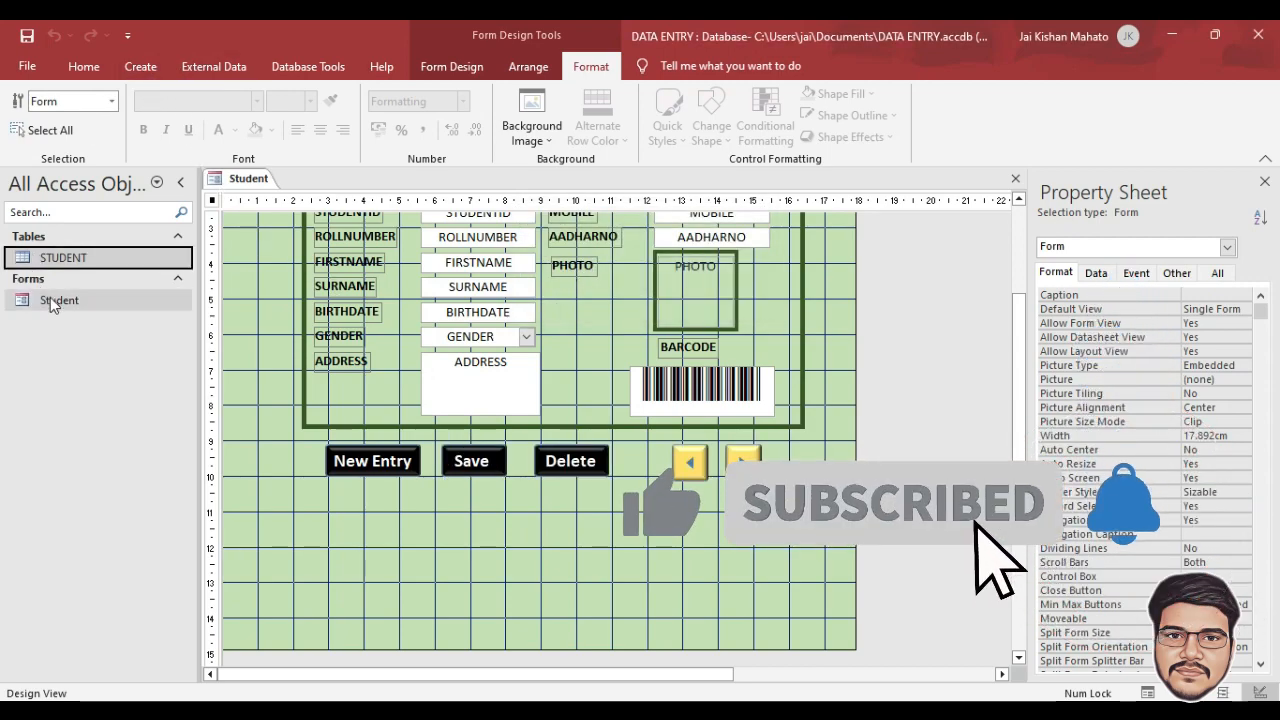
Step: Create a new form from the STUDENT table and open it in Design view
{"action": "left_click", "coordinate": [63, 258]}
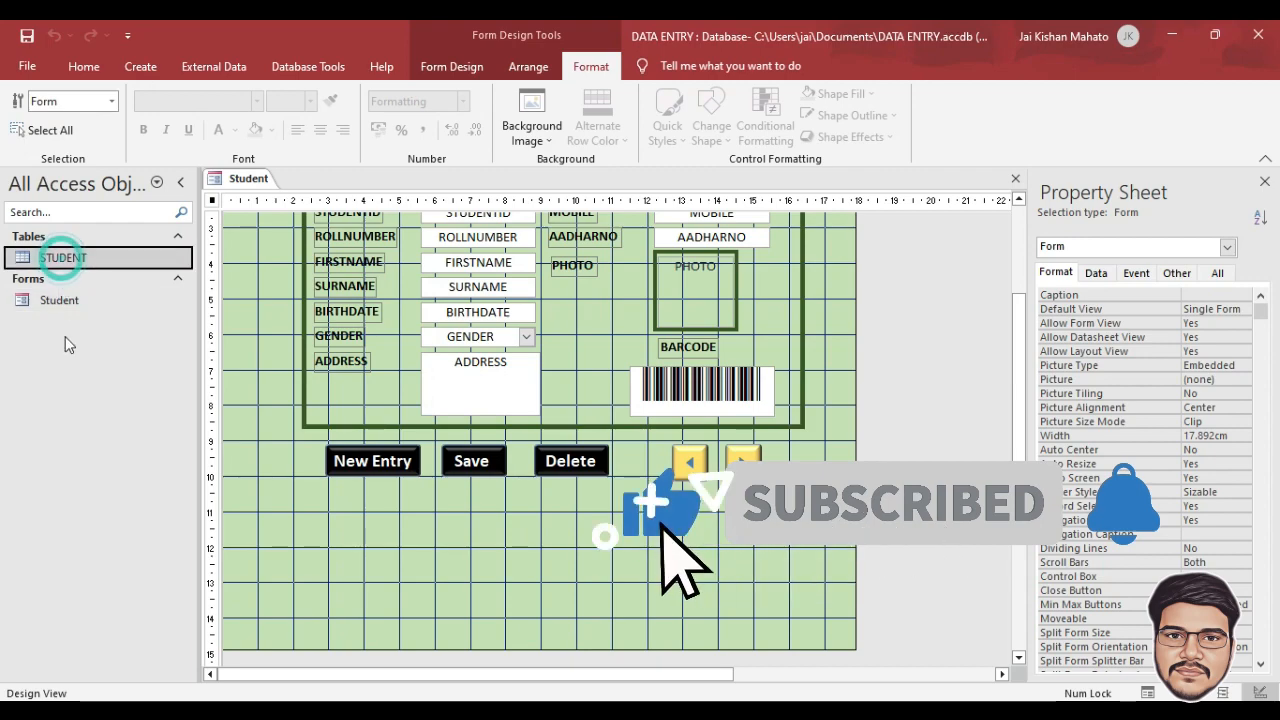
{"action": "left_click", "coordinate": [131, 67]}
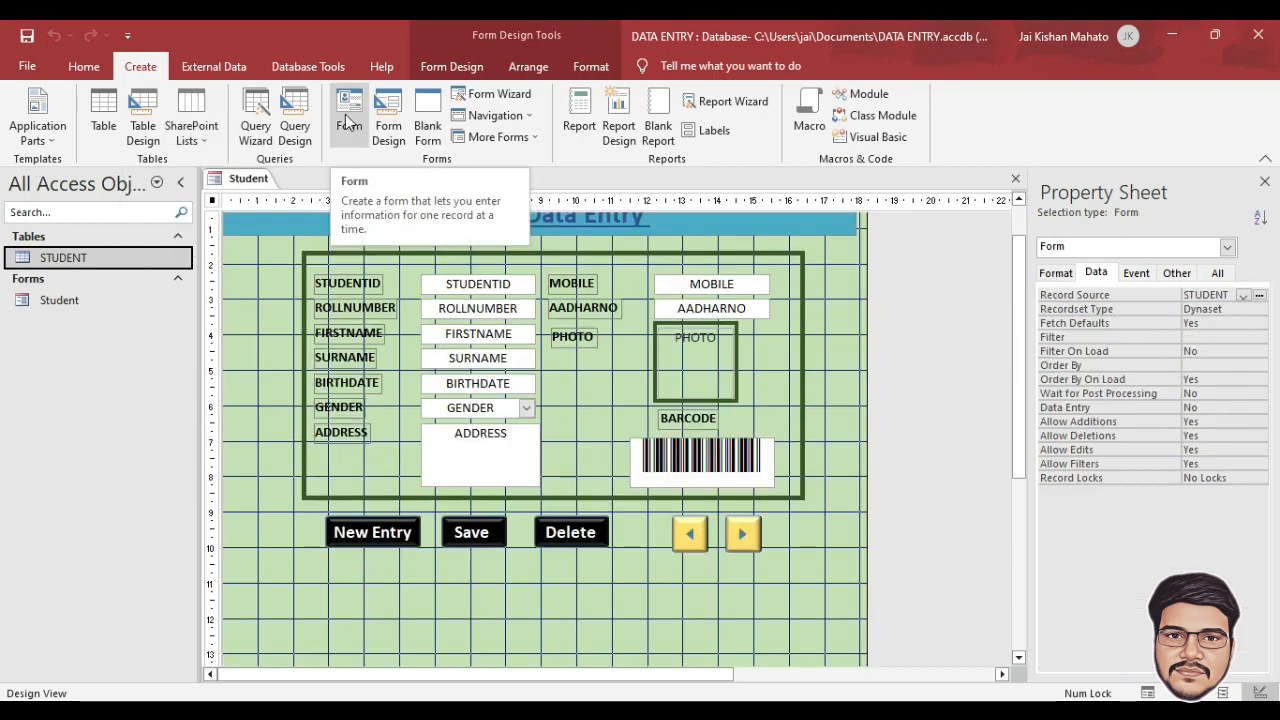
{"action": "left_click", "coordinate": [347, 115]}
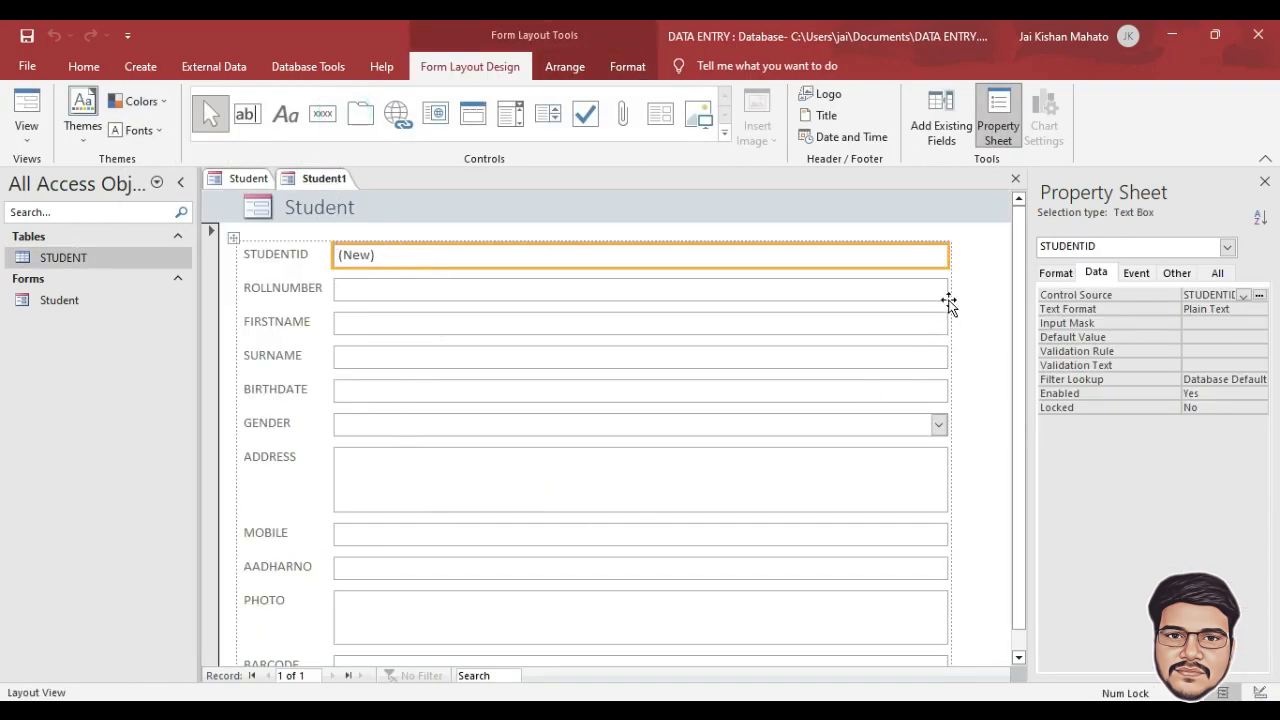
{"action": "right_click", "coordinate": [976, 280]}
{"action": "left_click", "coordinate": [1008, 336]}
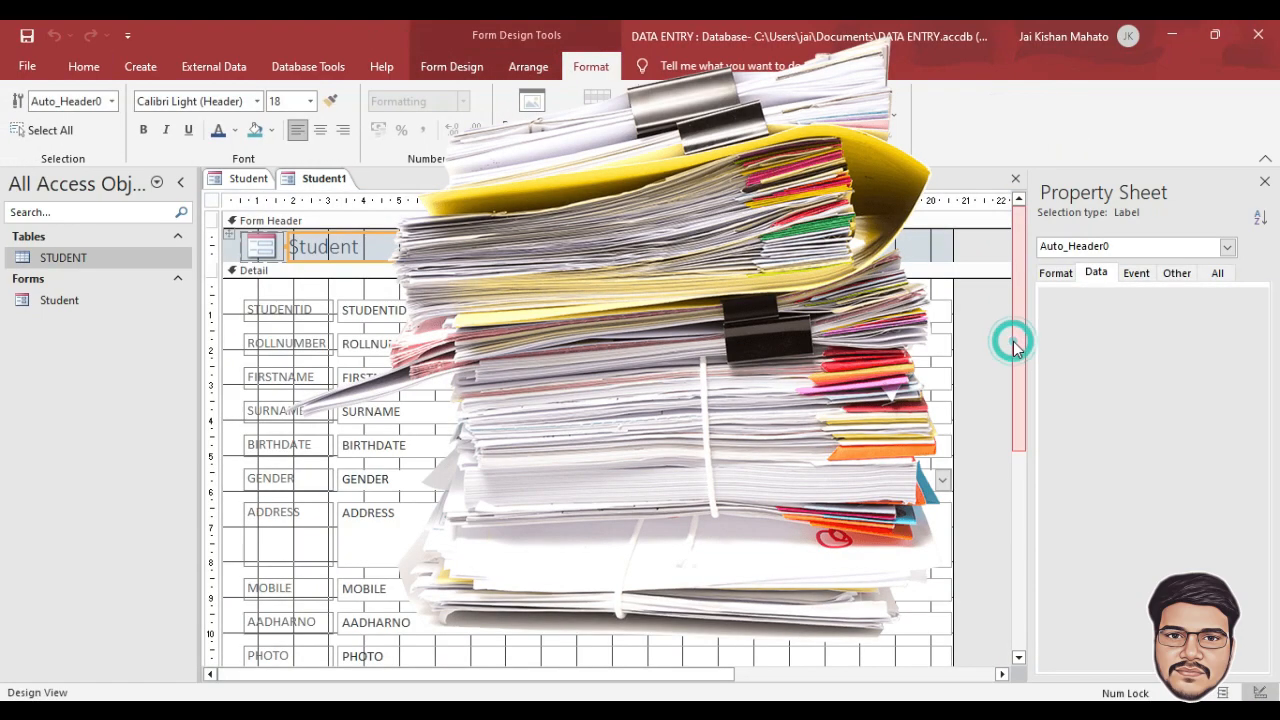
Step: Arrange all controls in a tabular layout and delete the logo column
{"action": "key", "text": "ctrl+a"}
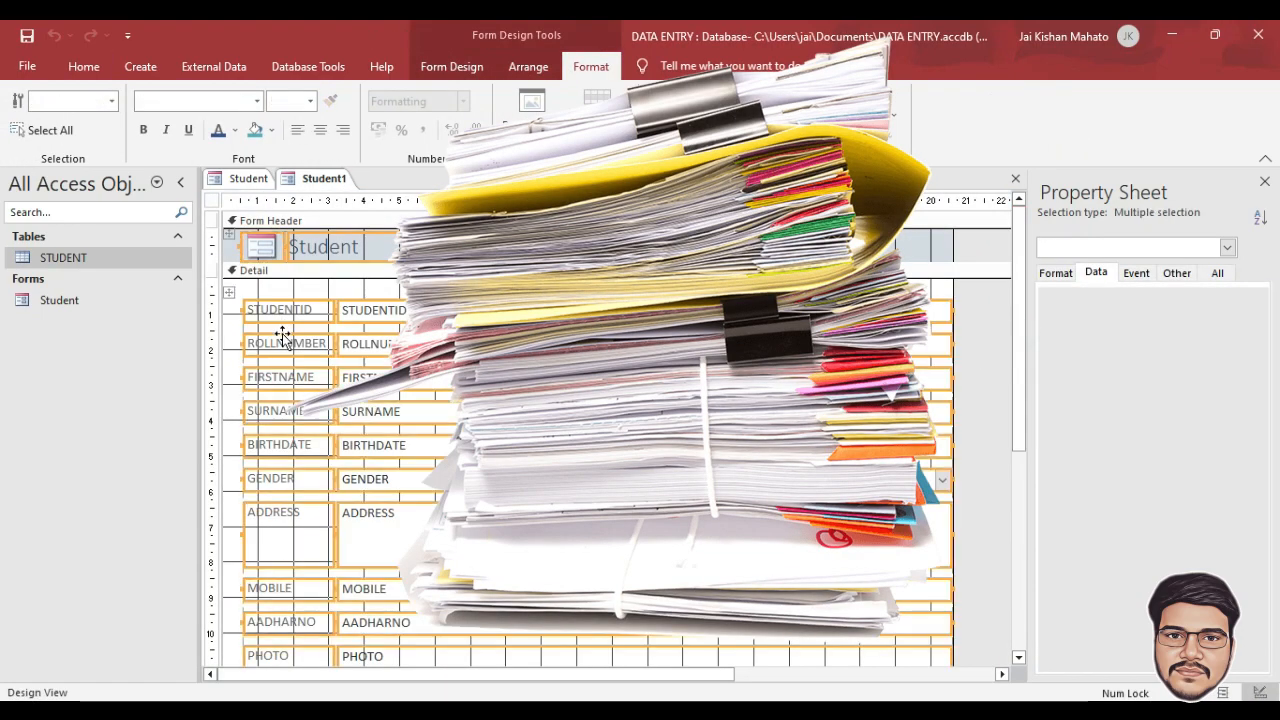
{"action": "right_click", "coordinate": [304, 333]}
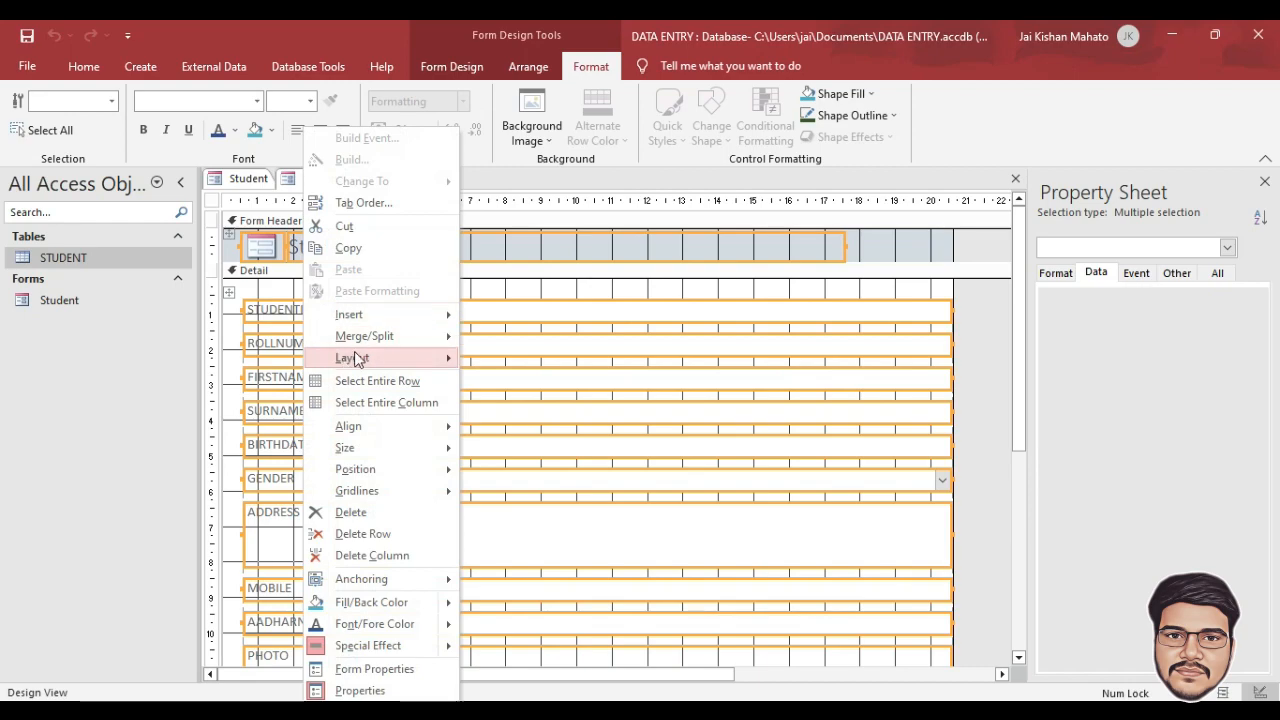
{"action": "mouse_move", "coordinate": [384, 364]}
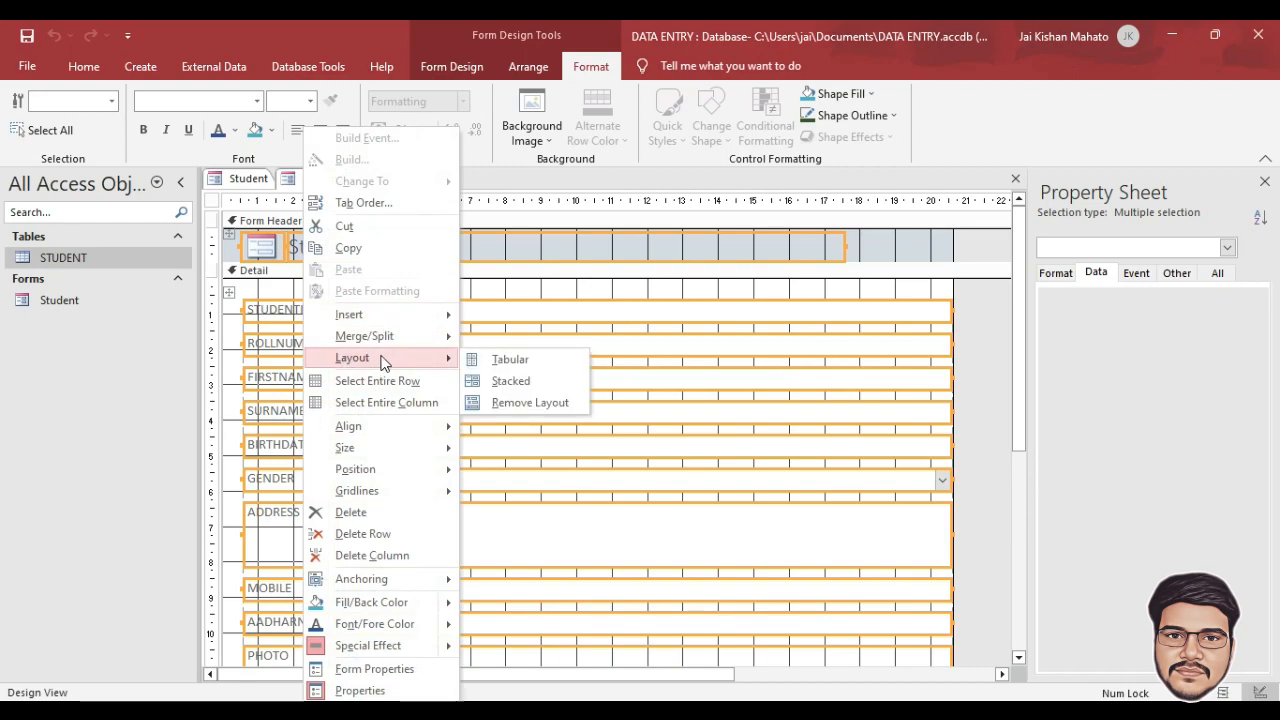
{"action": "left_click", "coordinate": [528, 358]}
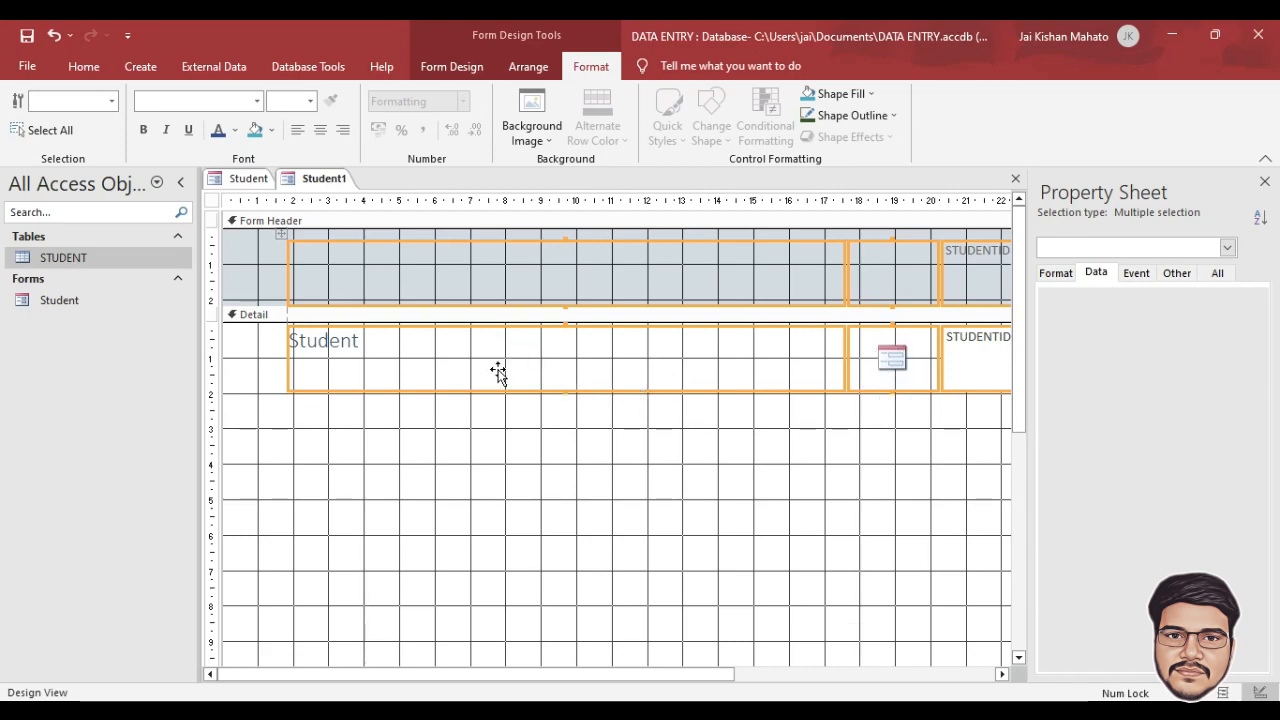
{"action": "left_click_drag", "start_coordinate": [601, 674], "coordinate": [768, 656]}
{"action": "left_click_drag", "start_coordinate": [454, 455], "coordinate": [485, 267]}
{"action": "key", "text": "Delete"}
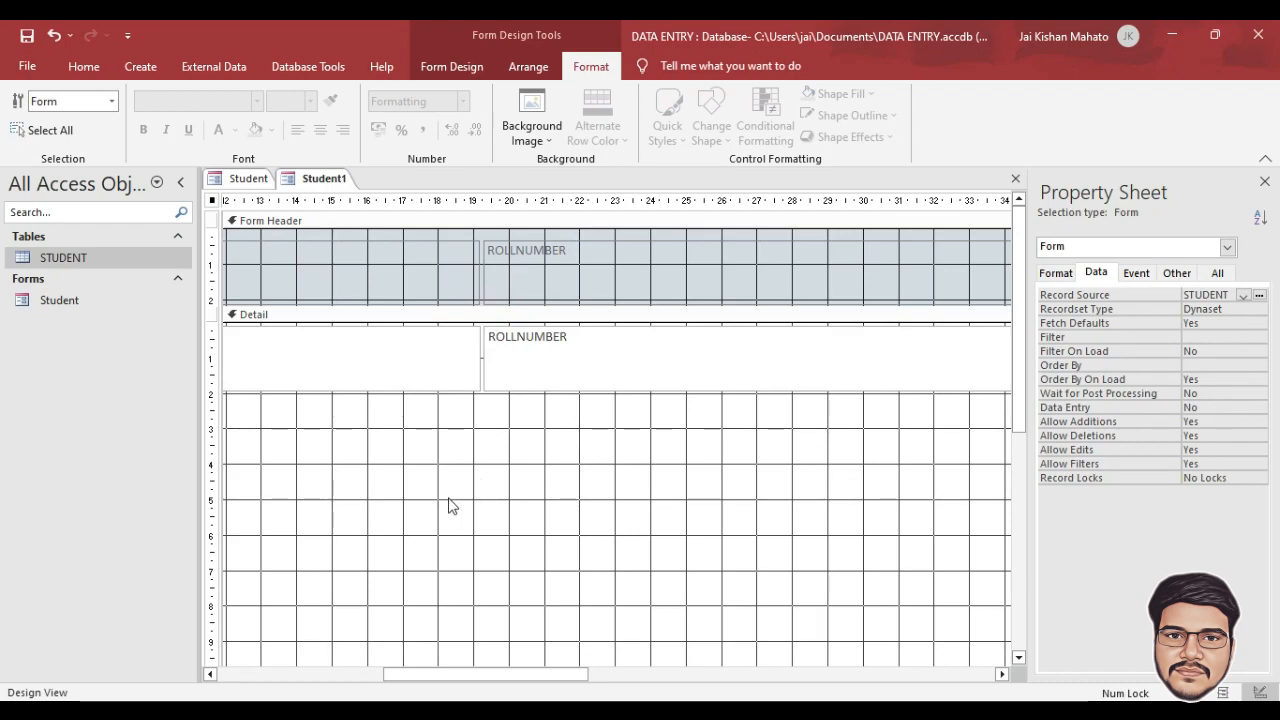
{"action": "key", "text": "ctrl+a"}
{"action": "left_click_drag", "start_coordinate": [590, 672], "coordinate": [385, 674]}
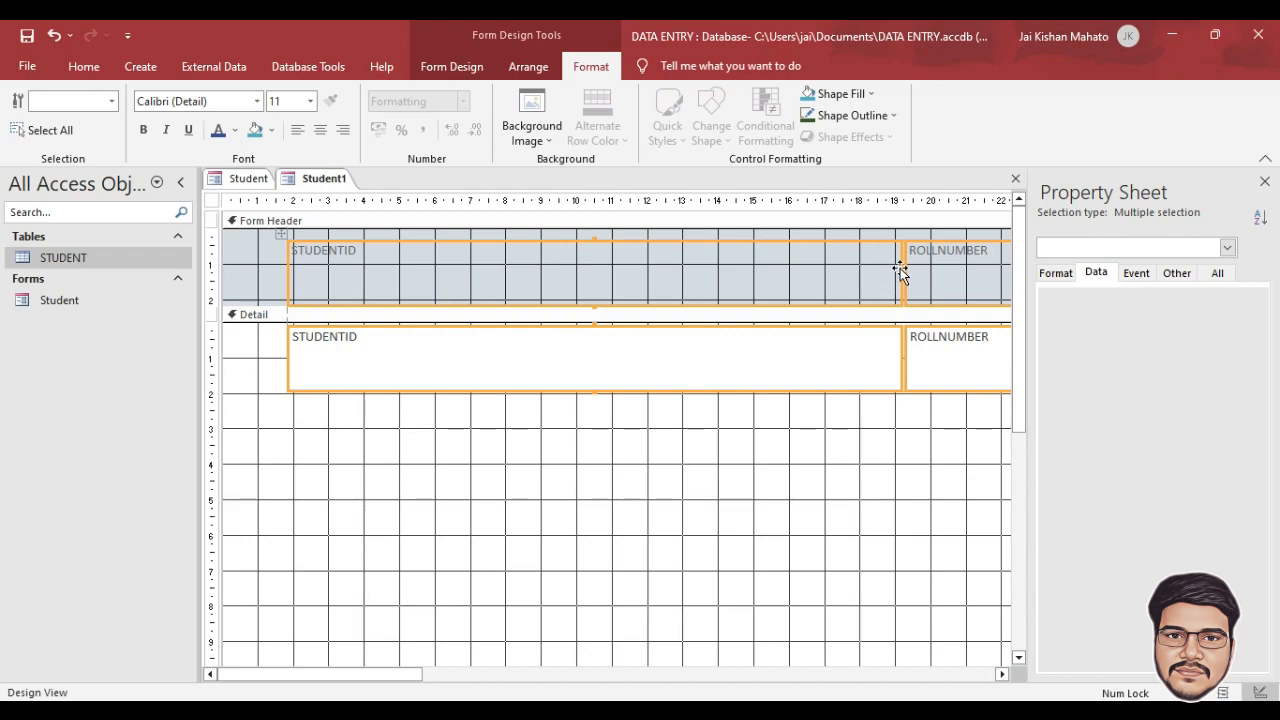
Step: Size the columns to fit, move them to the left edge and shrink the header
{"action": "right_click", "coordinate": [755, 287]}
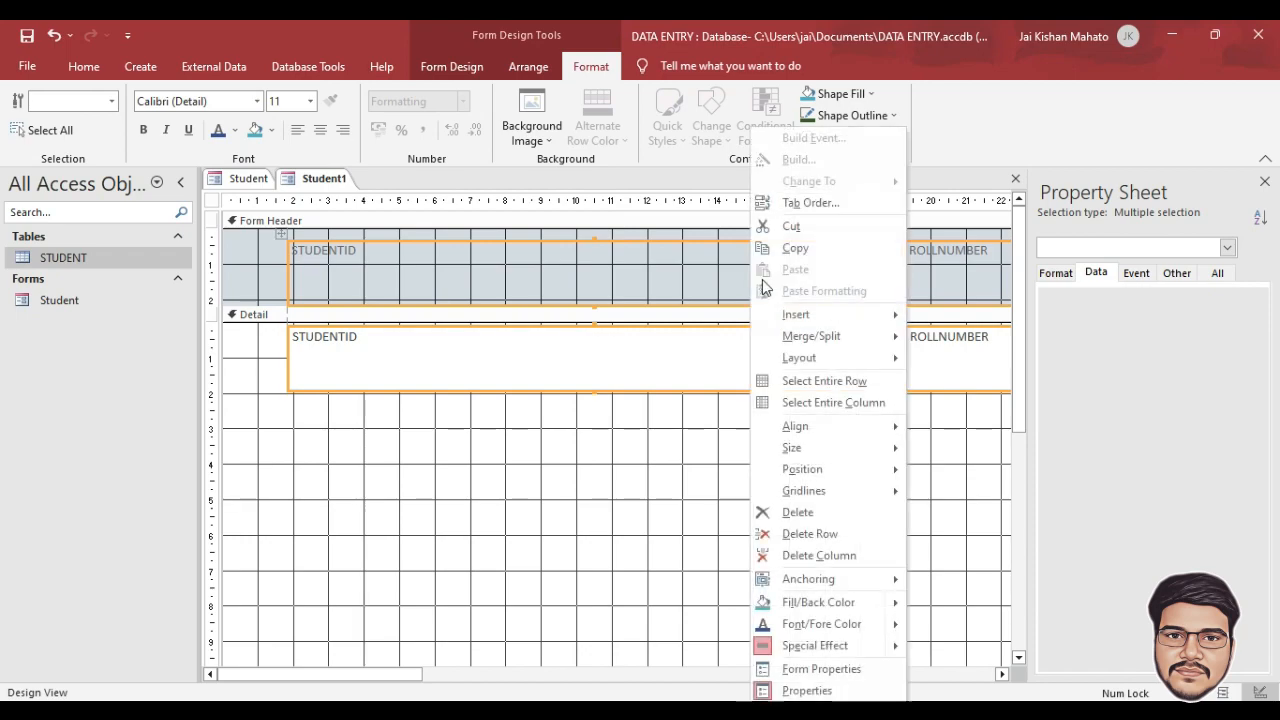
{"action": "left_click", "coordinate": [791, 448]}
{"action": "left_click", "coordinate": [950, 451]}
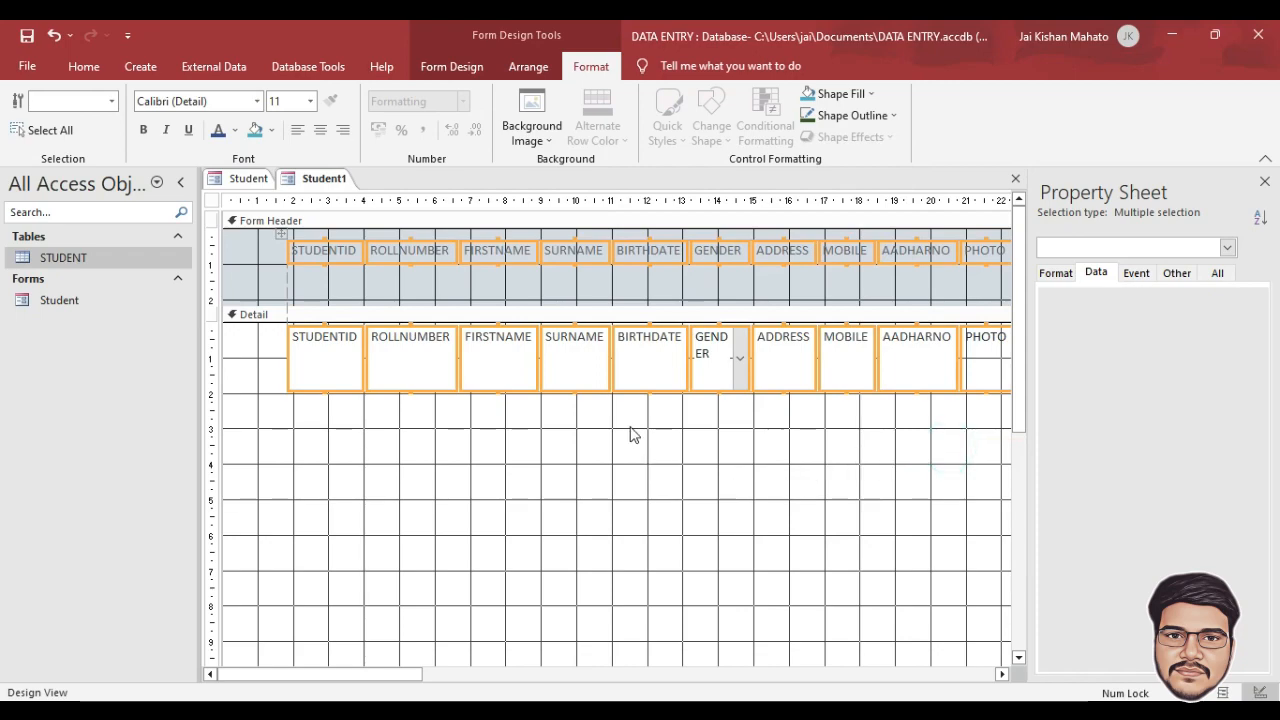
{"action": "left_click_drag", "start_coordinate": [322, 366], "coordinate": [260, 366]}
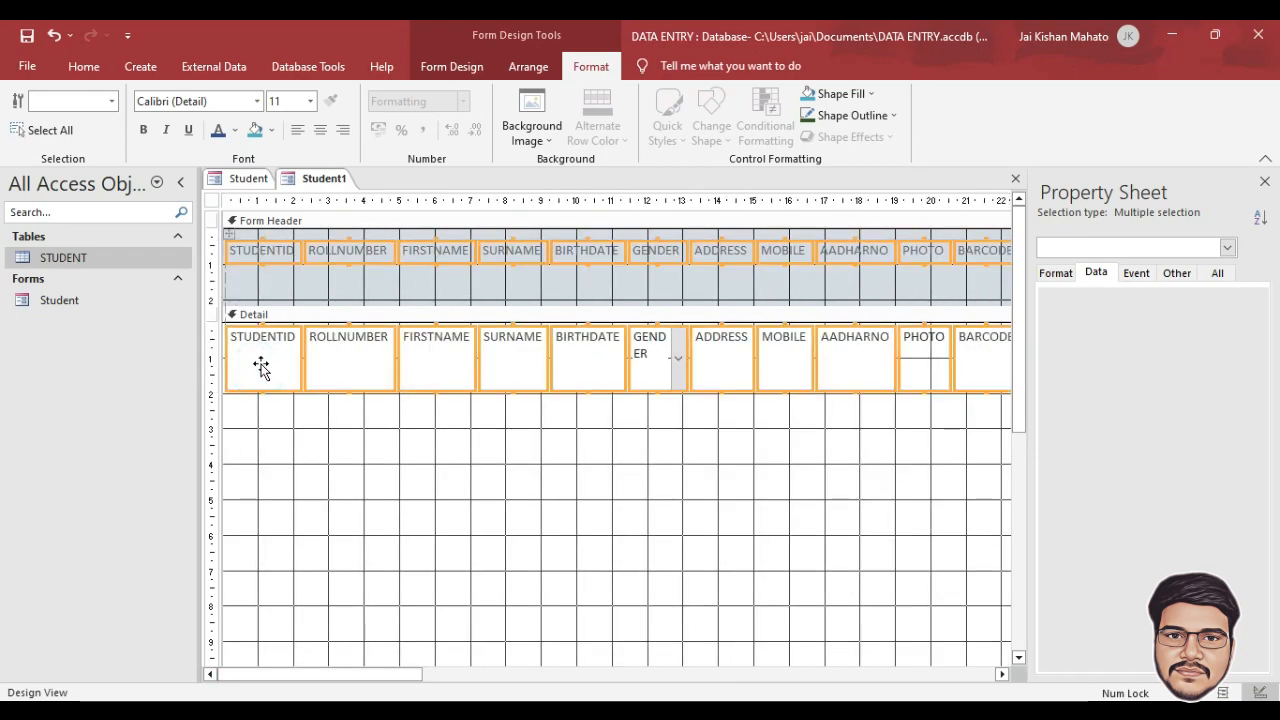
{"action": "left_click_drag", "start_coordinate": [343, 307], "coordinate": [343, 279]}
Step: Shrink the detail fields to single-line height with a Transparent border style
{"action": "left_click_drag", "start_coordinate": [258, 377], "coordinate": [930, 340]}
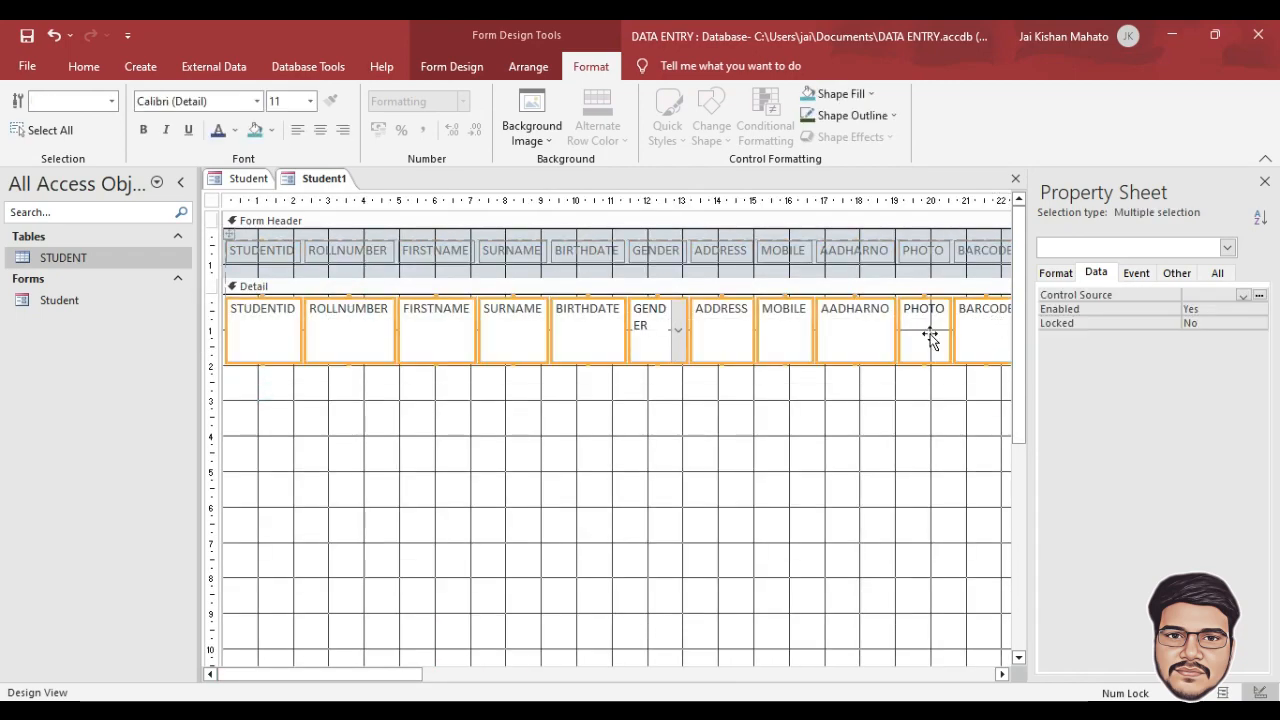
{"action": "left_click", "coordinate": [264, 355]}
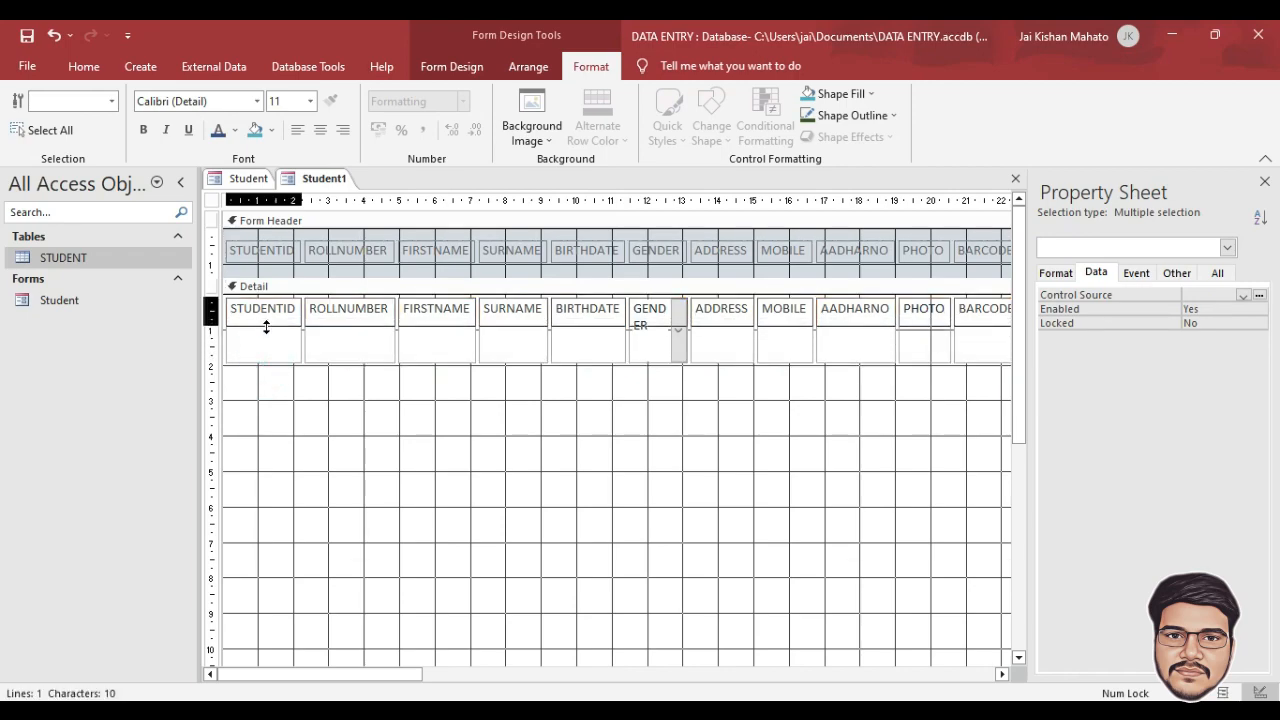
{"action": "left_click_drag", "start_coordinate": [266, 327], "coordinate": [267, 325]}
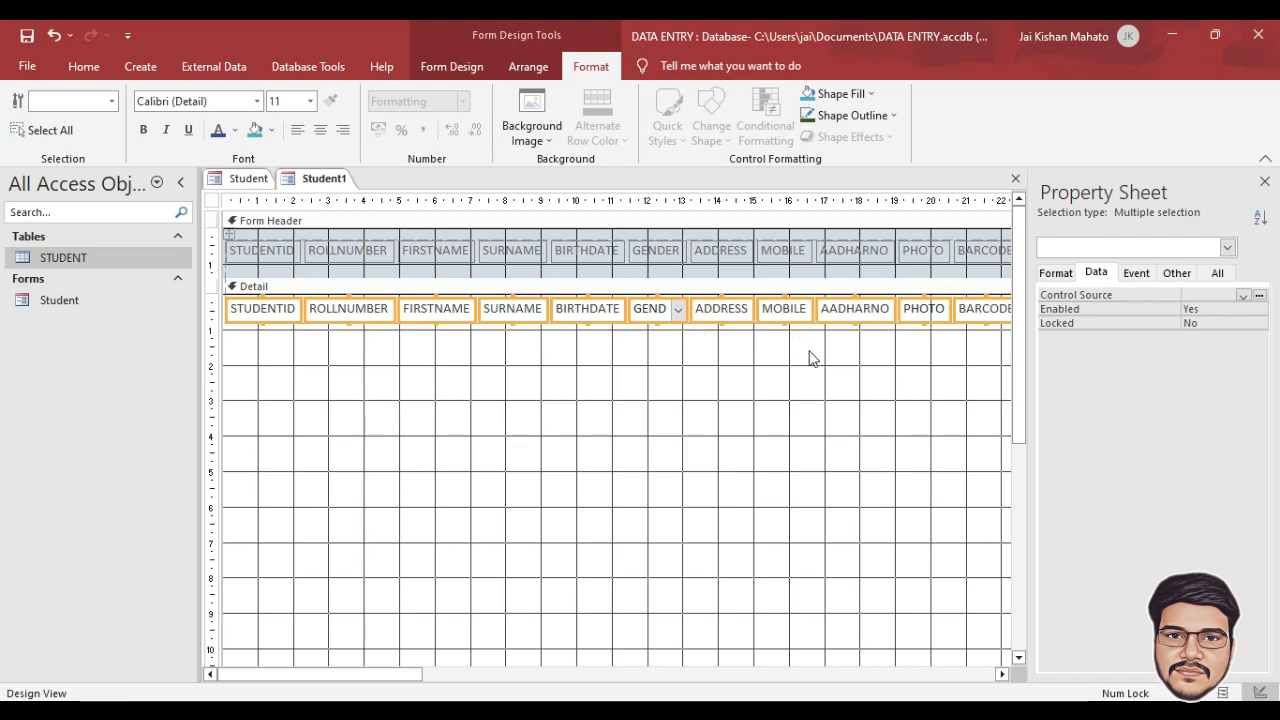
{"action": "left_click", "coordinate": [1055, 272]}
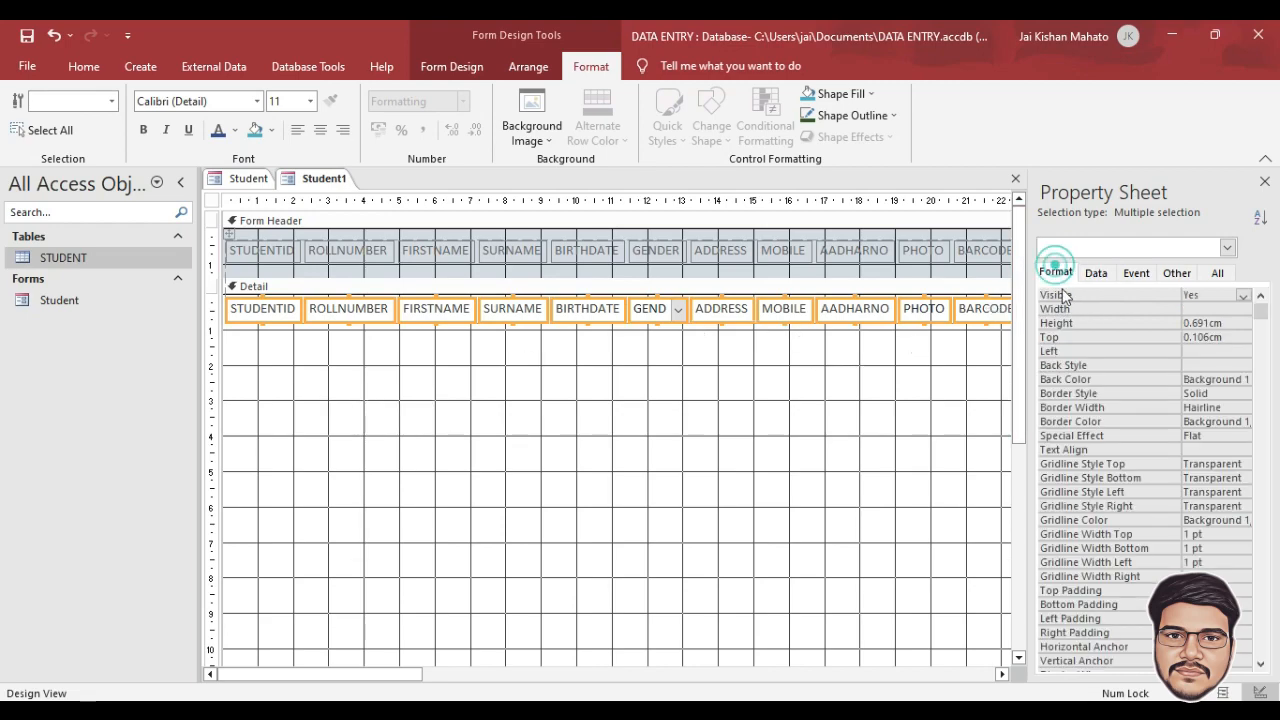
{"action": "left_click", "coordinate": [1076, 397]}
{"action": "left_click", "coordinate": [1243, 393]}
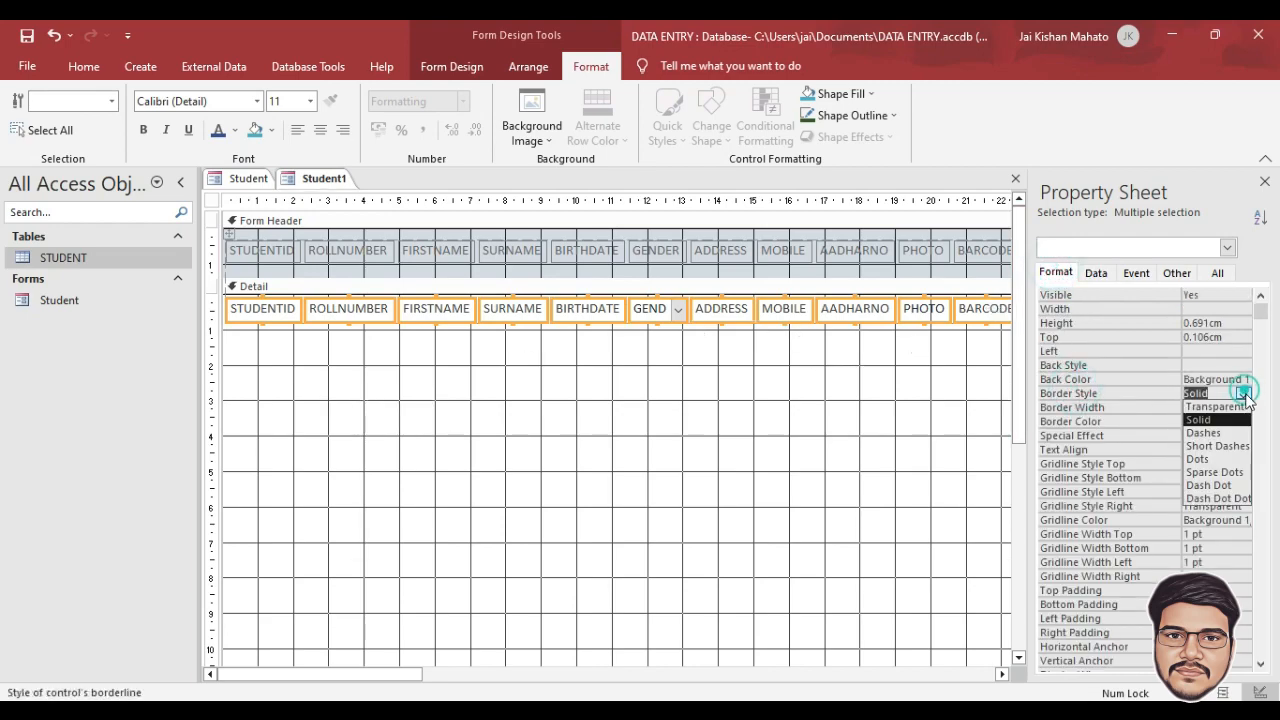
{"action": "left_click", "coordinate": [1215, 406]}
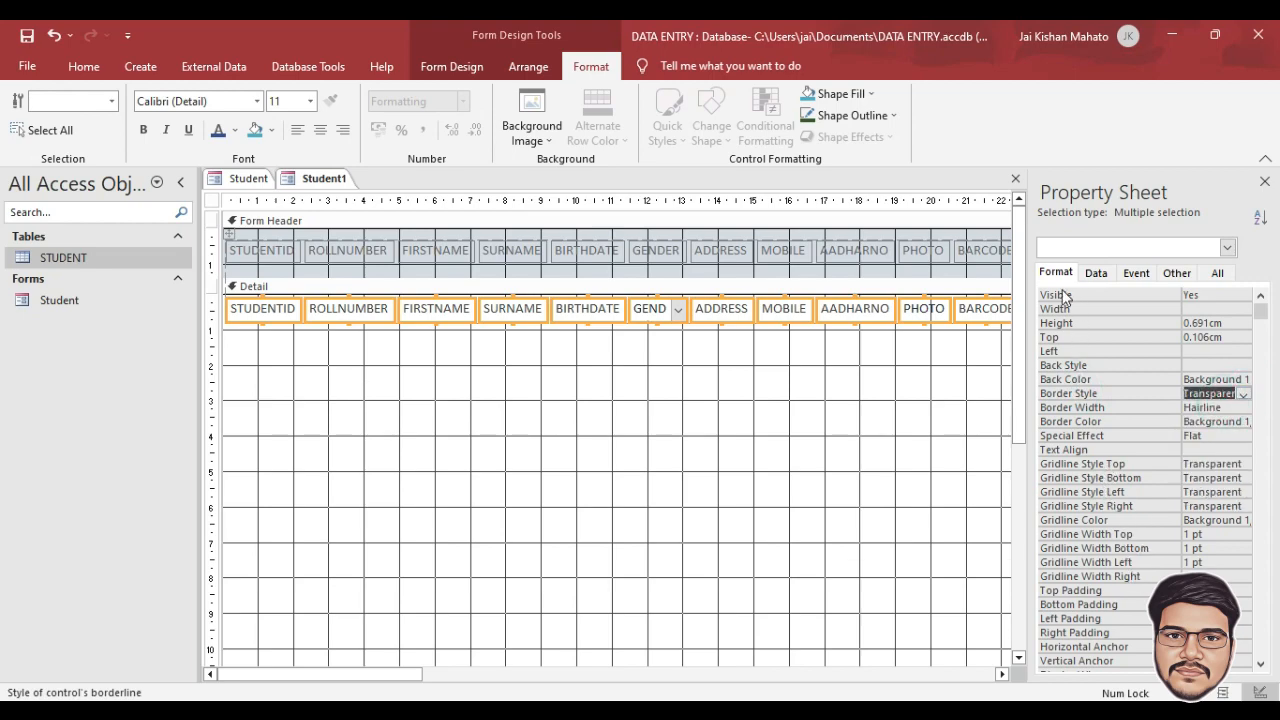
{"action": "scroll", "coordinate": [1205, 497], "scroll_direction": "down", "scroll_amount": 1}
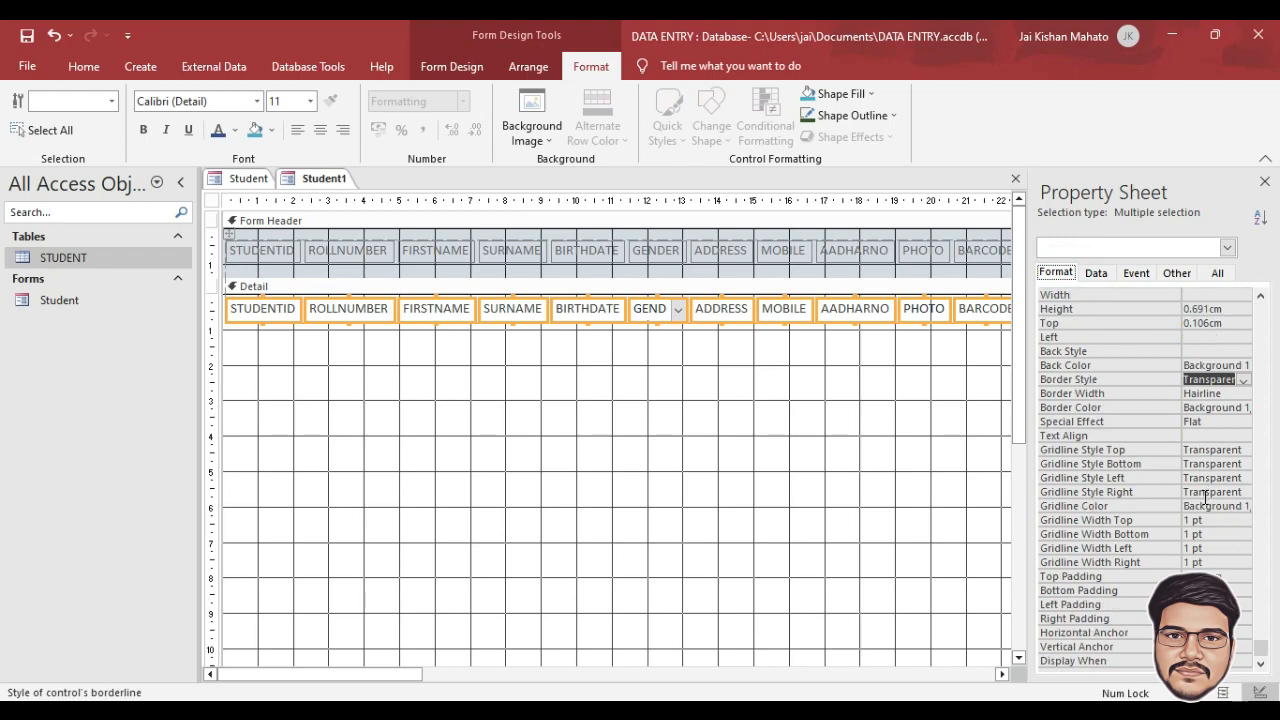
Step: Set the Student1 form's Record Selectors and Navigation Buttons both to No
{"action": "left_click", "coordinate": [679, 538]}
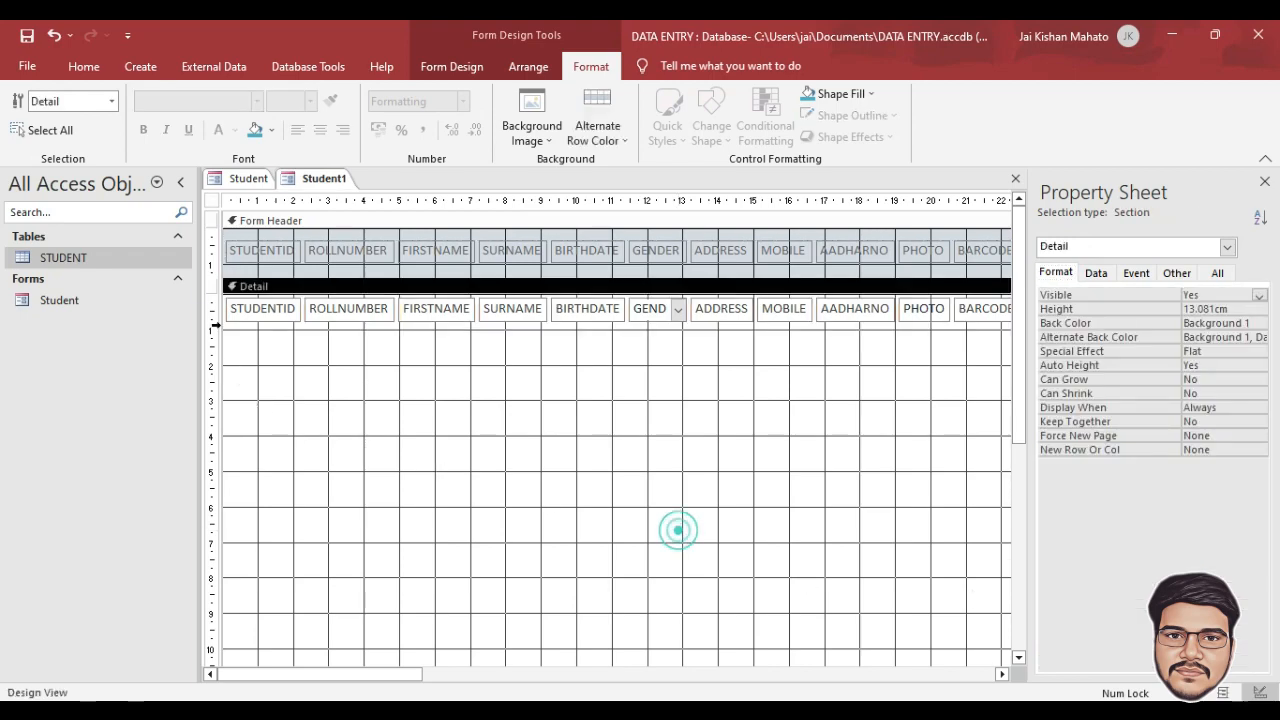
{"action": "left_click", "coordinate": [212, 200]}
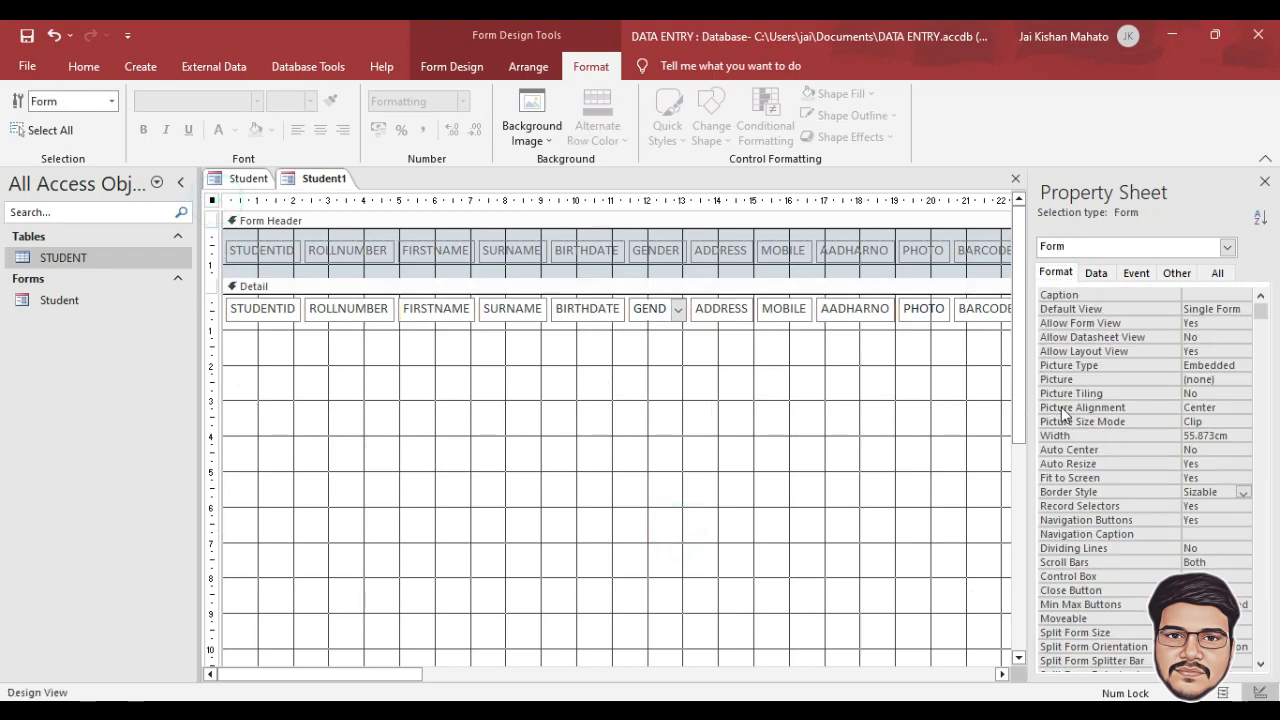
{"action": "double_click", "coordinate": [1210, 506]}
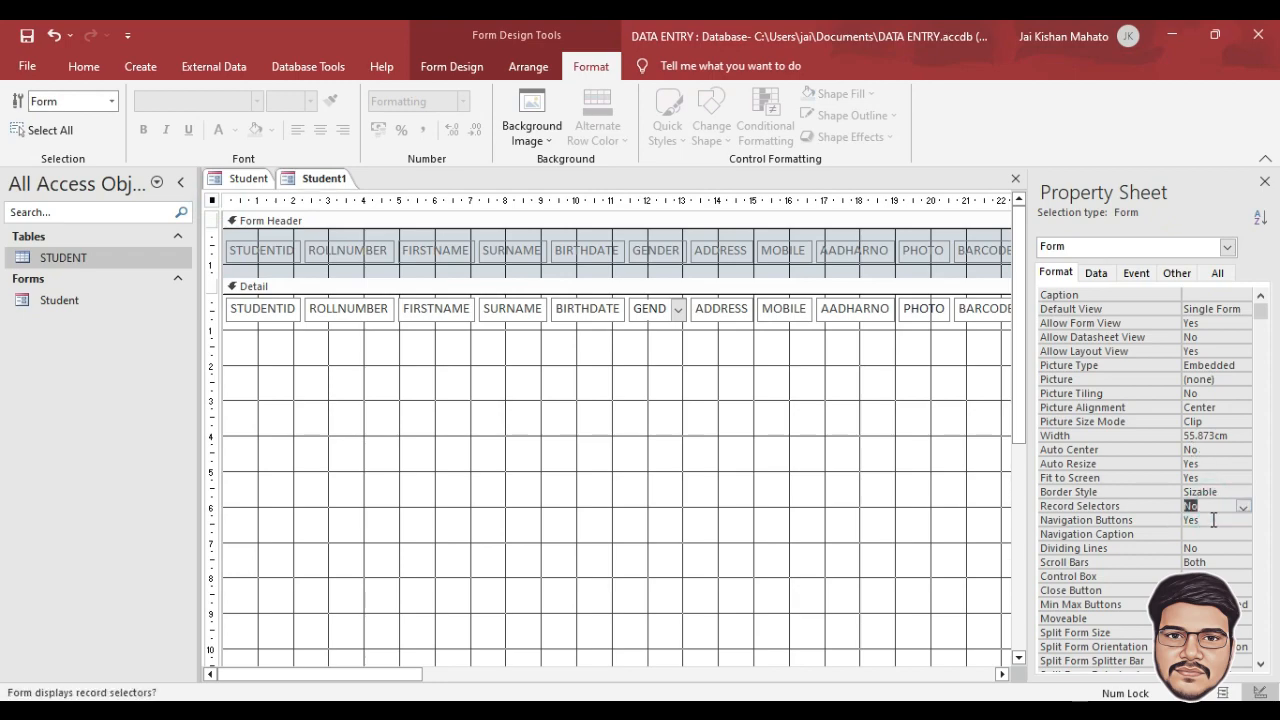
{"action": "double_click", "coordinate": [1212, 520]}
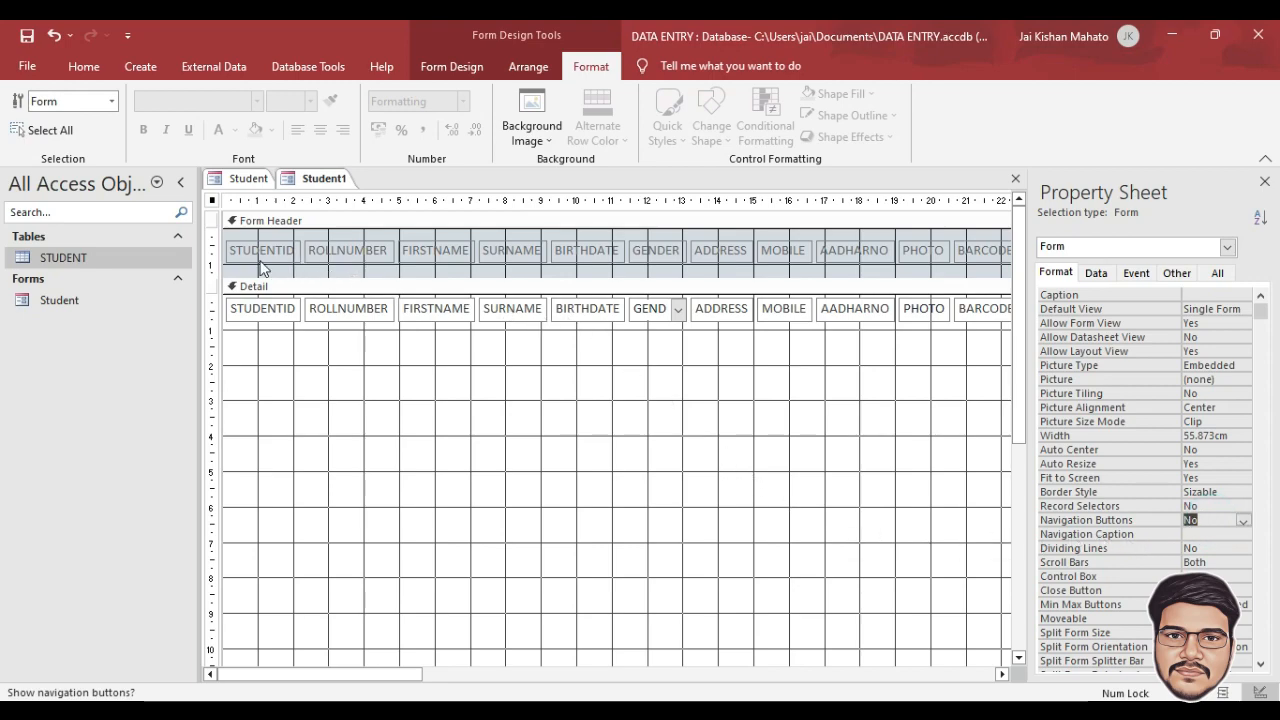
{"action": "left_click_drag", "start_coordinate": [253, 271], "coordinate": [876, 238]}
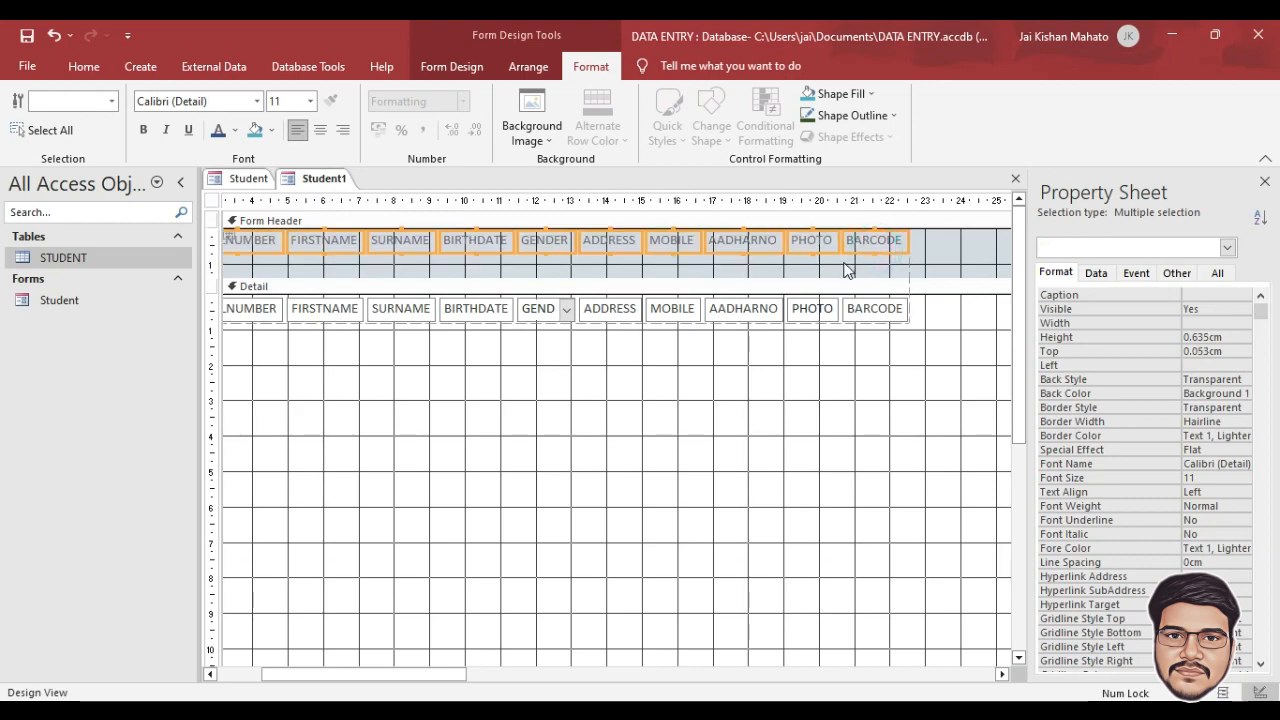
Step: Make the header labels bold, darken label and detail field text, and shrink the header
{"action": "left_click", "coordinate": [143, 130]}
{"action": "left_click", "coordinate": [233, 131]}
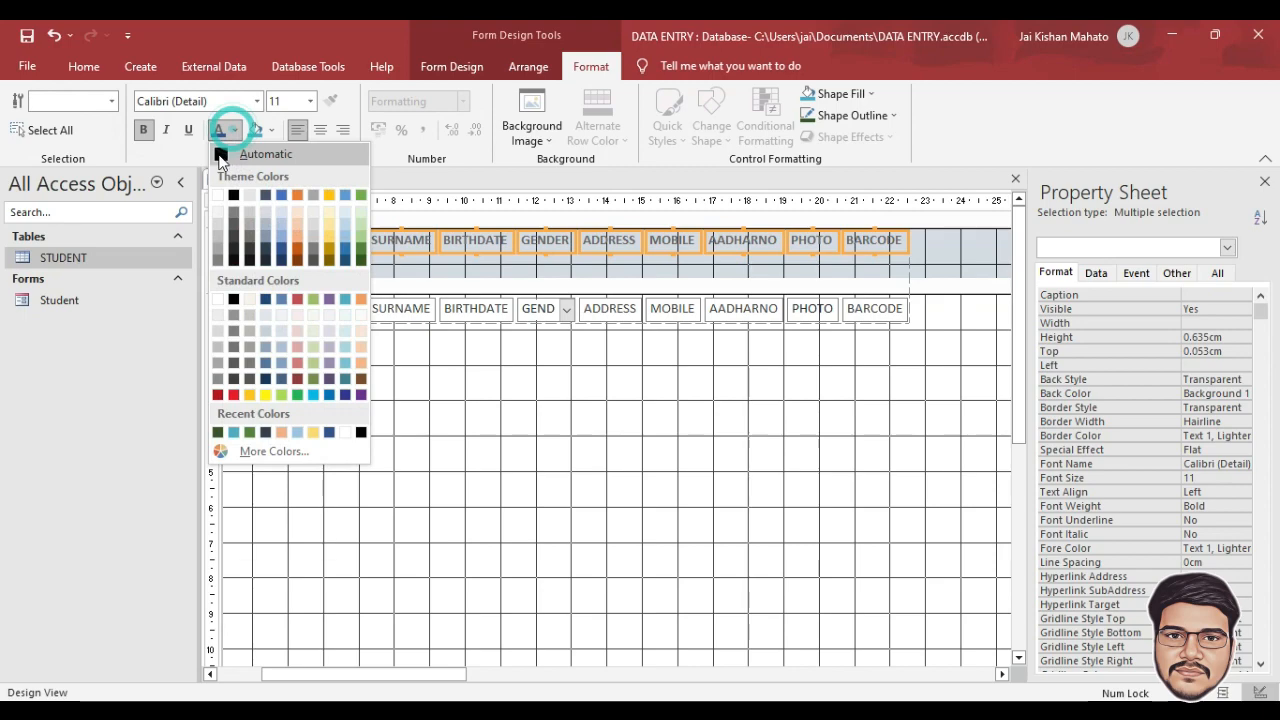
{"action": "left_click", "coordinate": [237, 181]}
{"action": "left_click_drag", "start_coordinate": [753, 280], "coordinate": [753, 257]}
{"action": "left_click_drag", "start_coordinate": [924, 288], "coordinate": [233, 299]}
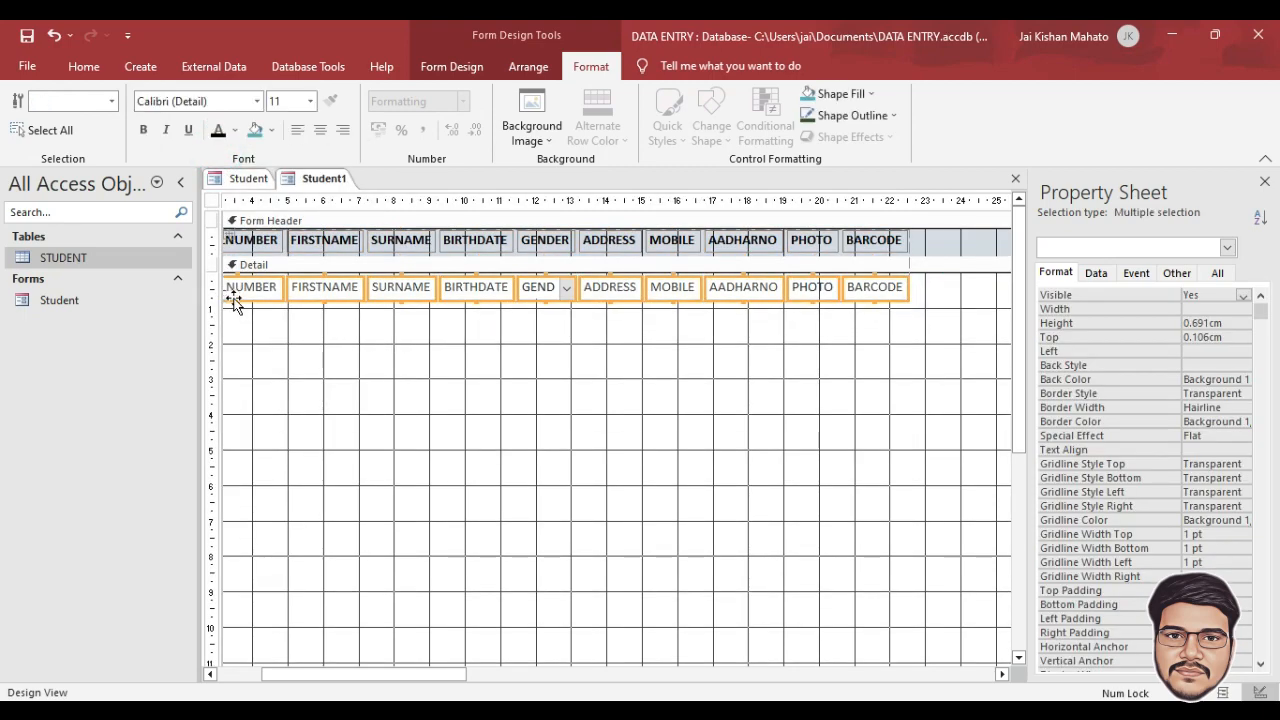
{"action": "left_click", "coordinate": [217, 134]}
Step: Tighten the Detail section and narrow the form to end at the BARCODE column
{"action": "left_click", "coordinate": [531, 655]}
{"action": "scroll", "coordinate": [530, 655], "scroll_direction": "down", "scroll_amount": 3}
{"action": "left_click_drag", "start_coordinate": [526, 628], "coordinate": [499, 311]}
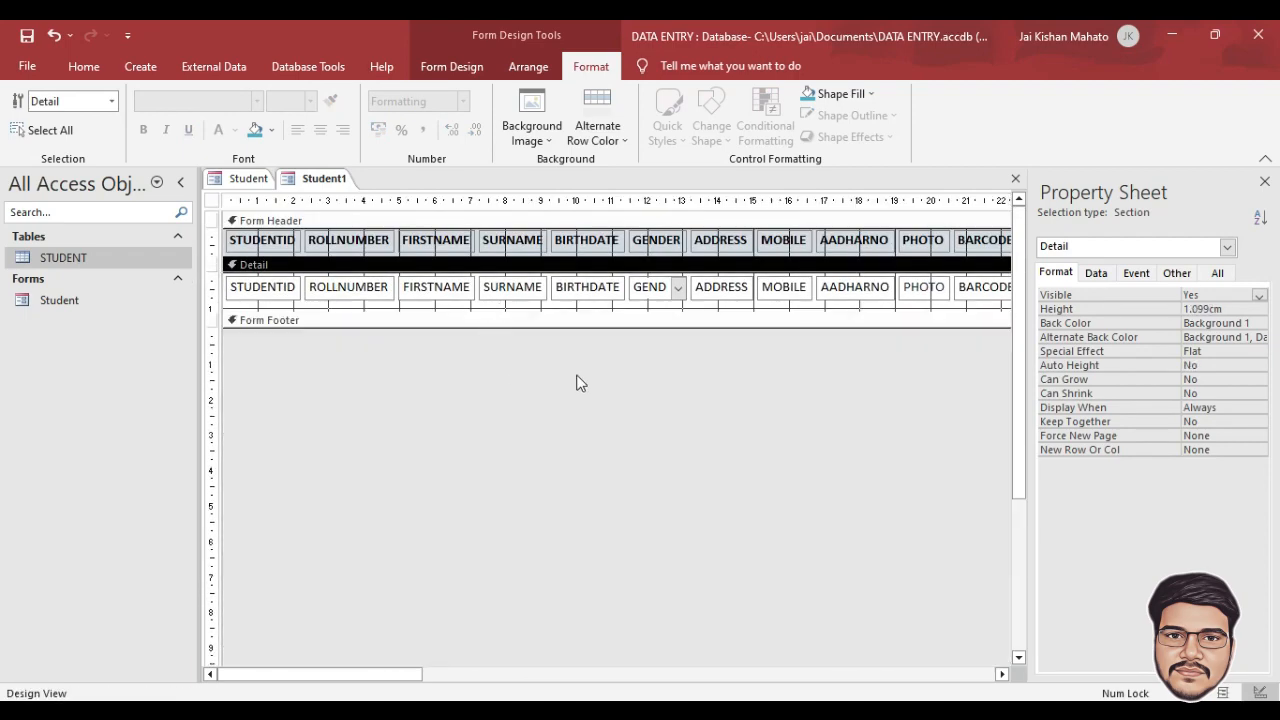
{"action": "left_click_drag", "start_coordinate": [405, 674], "coordinate": [903, 632]}
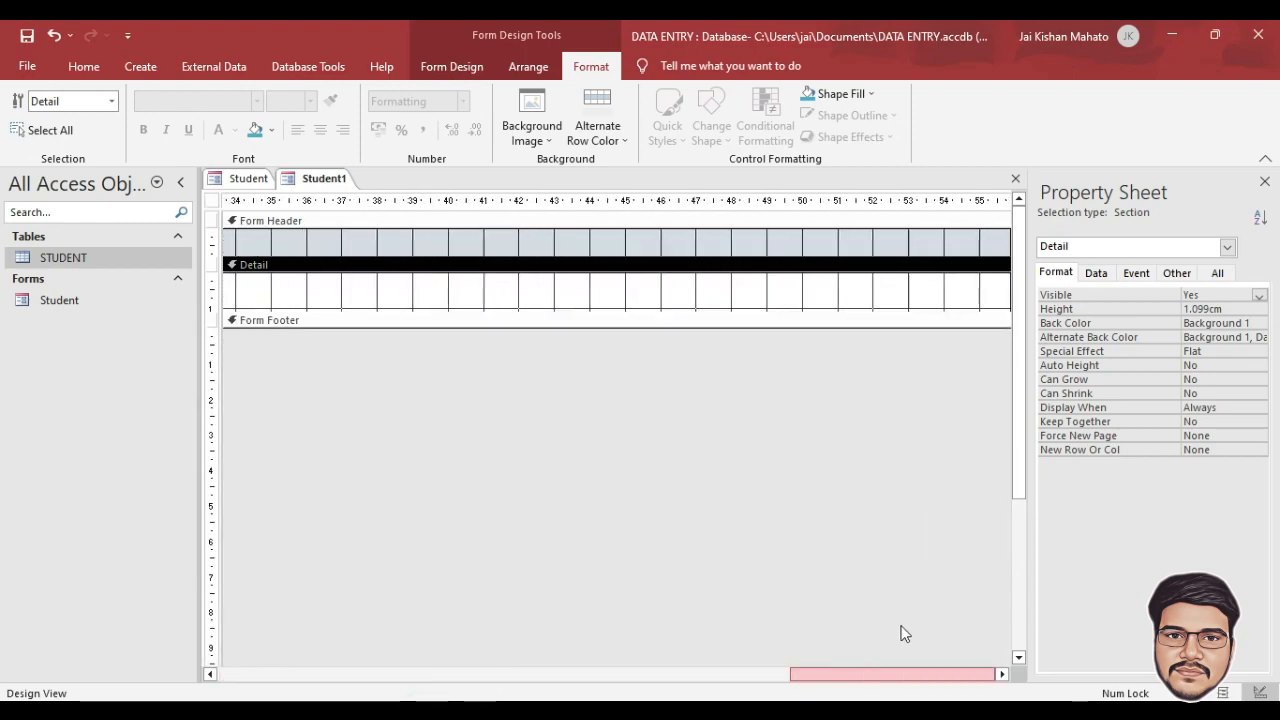
{"action": "left_click_drag", "start_coordinate": [1010, 303], "coordinate": [242, 350]}
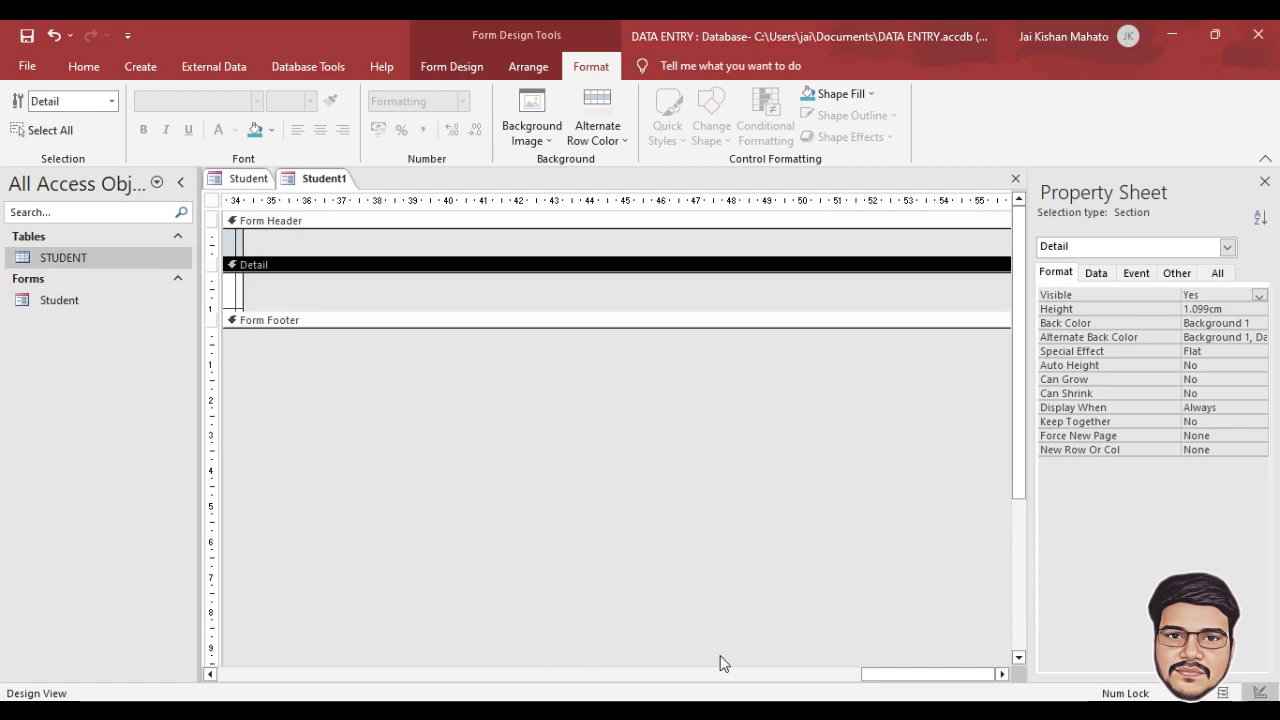
{"action": "left_click_drag", "start_coordinate": [862, 684], "coordinate": [889, 563]}
{"action": "left_click_drag", "start_coordinate": [744, 291], "coordinate": [266, 374]}
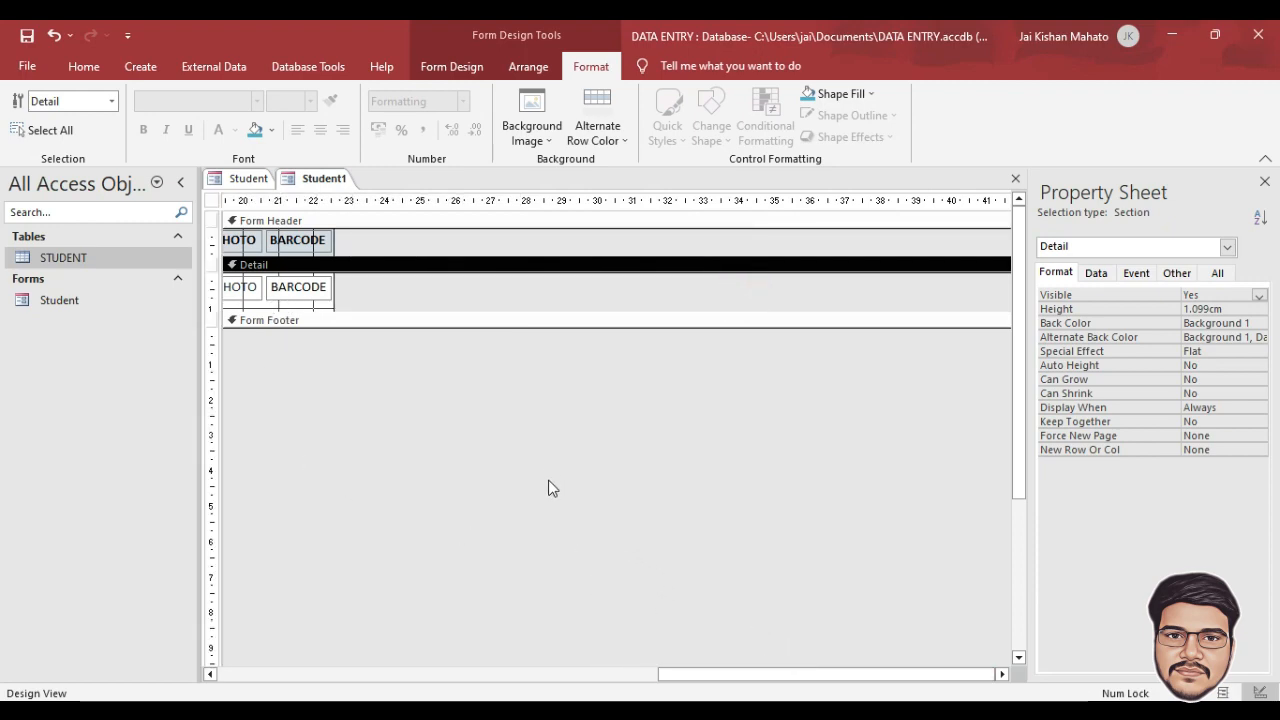
Step: Save the form under the name 'student list'
{"action": "key", "text": "ctrl+s"}
{"action": "left_click_drag", "start_coordinate": [584, 263], "coordinate": [482, 270]}
{"action": "type", "text": "se"}
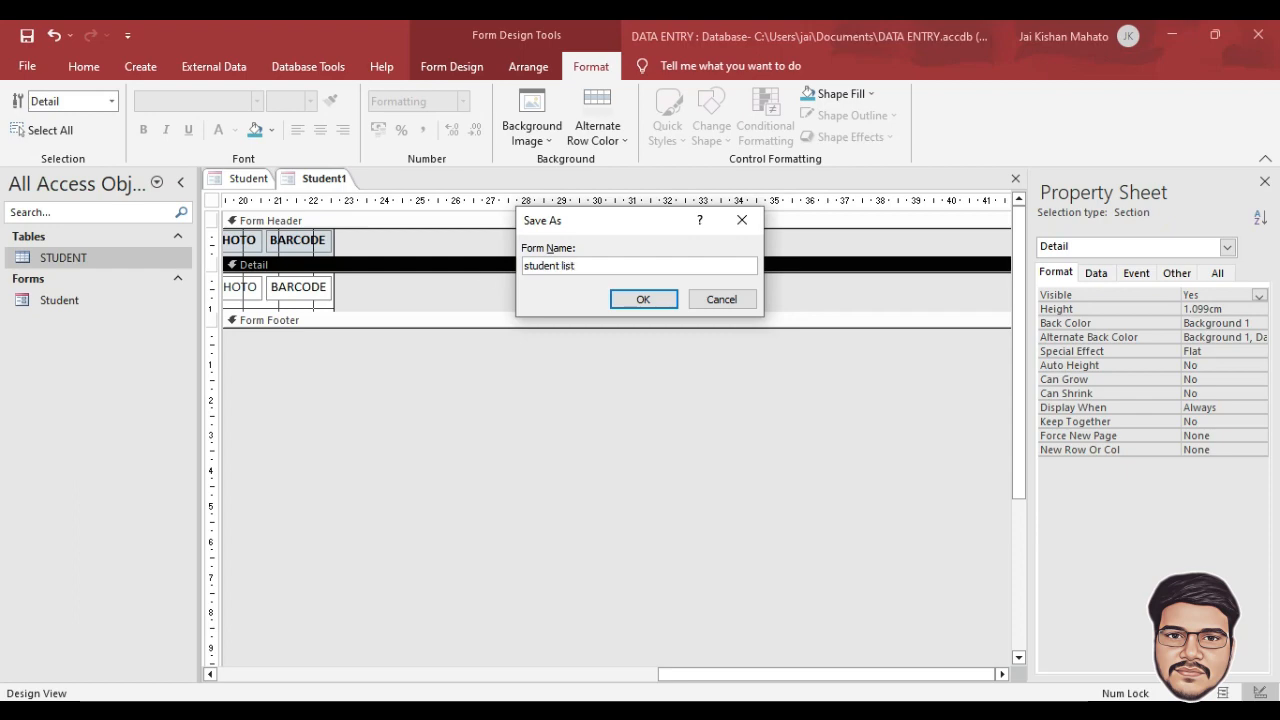
Step: Save and close student list, then embed it in the Student form as a subform without its label
{"action": "left_click", "coordinate": [644, 298]}
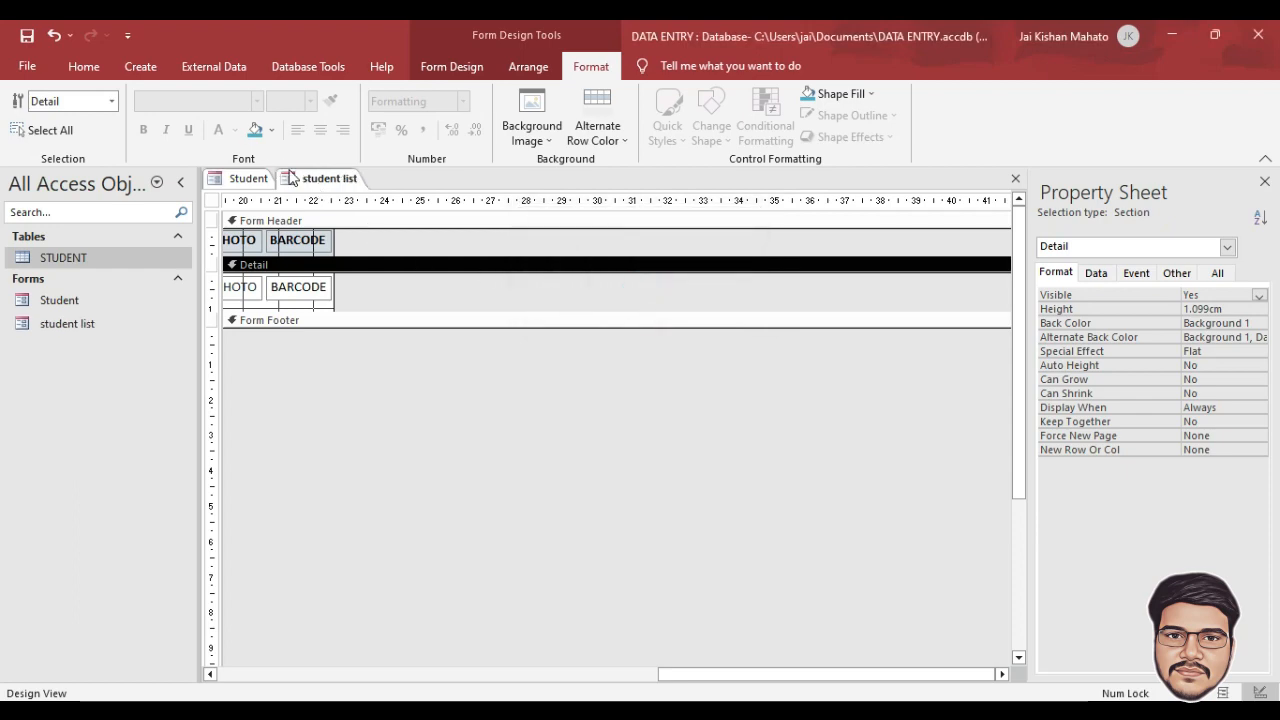
{"action": "key", "text": "ctrl+w"}
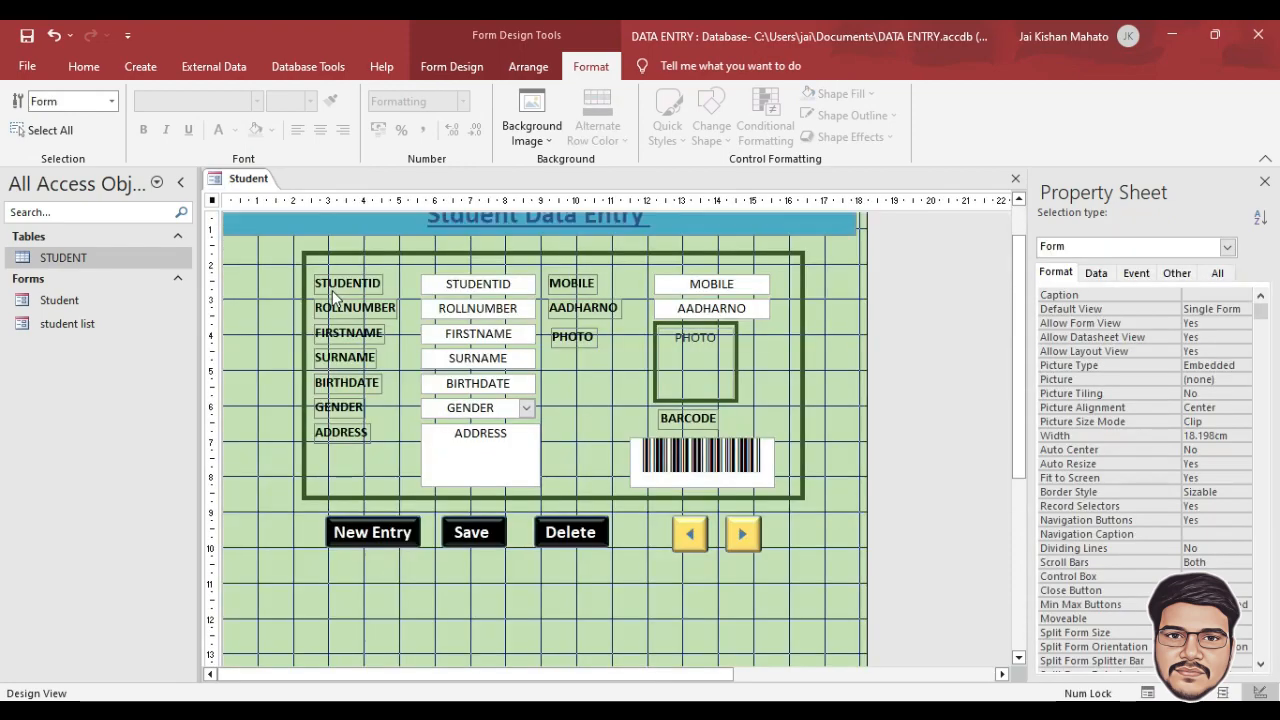
{"action": "left_click_drag", "start_coordinate": [79, 325], "coordinate": [251, 560]}
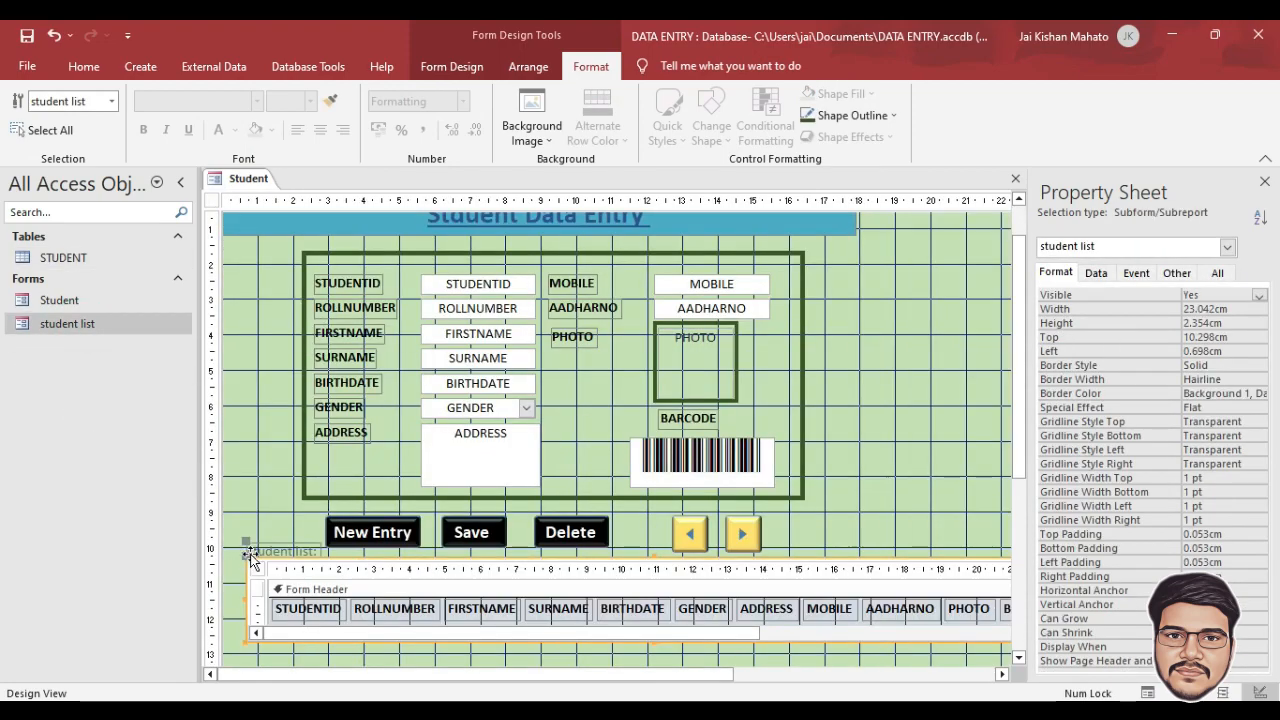
{"action": "left_click", "coordinate": [298, 556]}
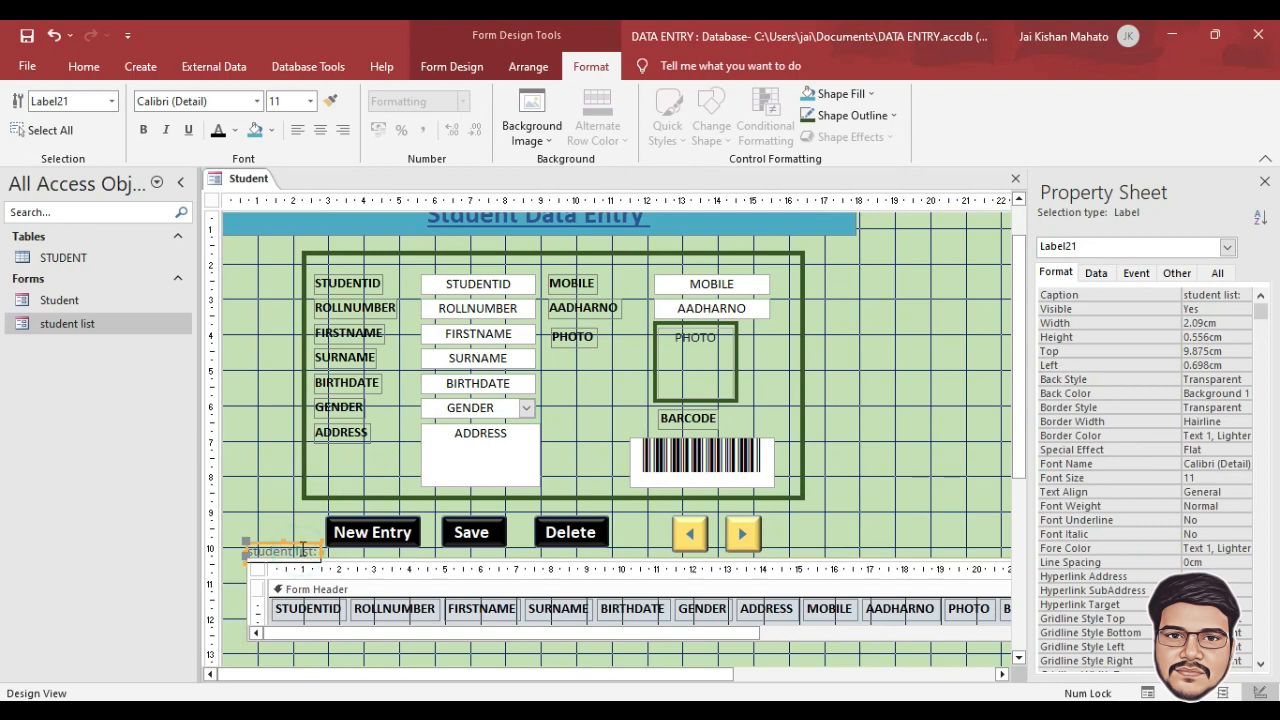
{"action": "key", "text": "Delete"}
Step: Resize the student list subform to 17.513 cm wide and make it taller below the buttons
{"action": "left_click_drag", "start_coordinate": [537, 677], "coordinate": [690, 676]}
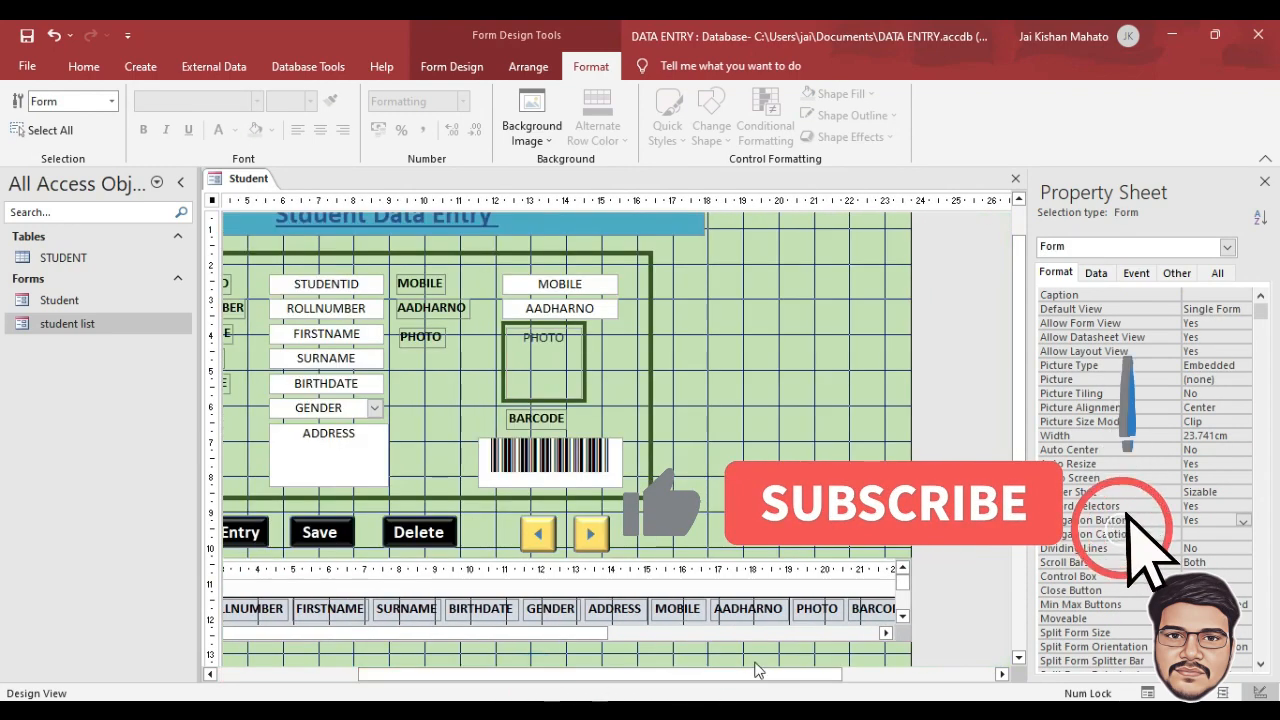
{"action": "left_click_drag", "start_coordinate": [911, 639], "coordinate": [717, 602]}
{"action": "left_click", "coordinate": [910, 598]}
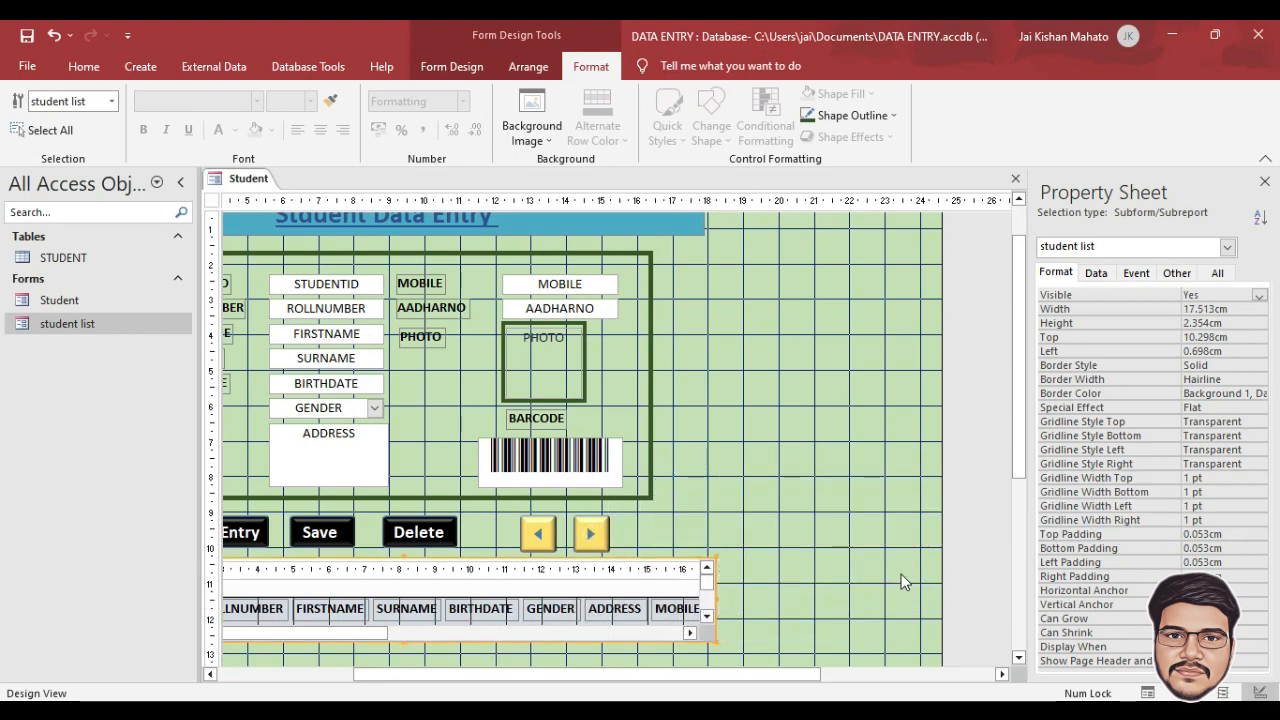
{"action": "left_click_drag", "start_coordinate": [935, 530], "coordinate": [740, 548]}
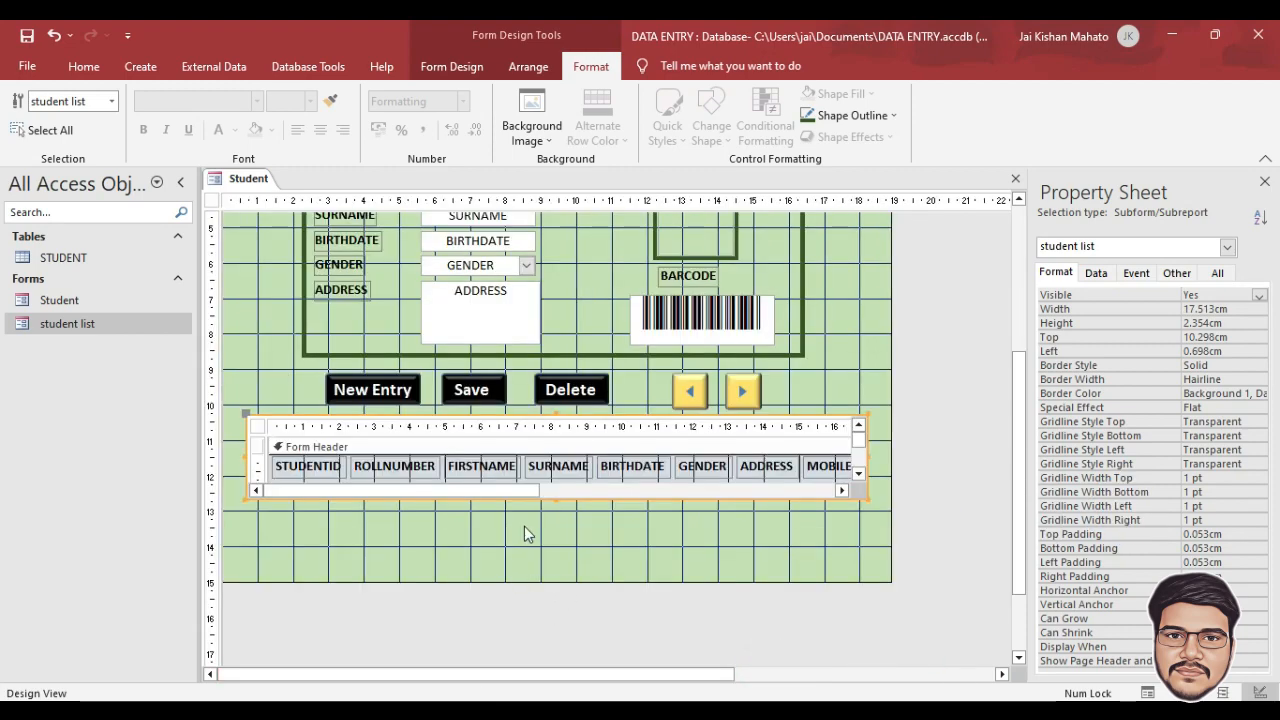
{"action": "left_click", "coordinate": [557, 491]}
{"action": "left_click", "coordinate": [558, 499]}
{"action": "left_click_drag", "start_coordinate": [557, 500], "coordinate": [557, 591]}
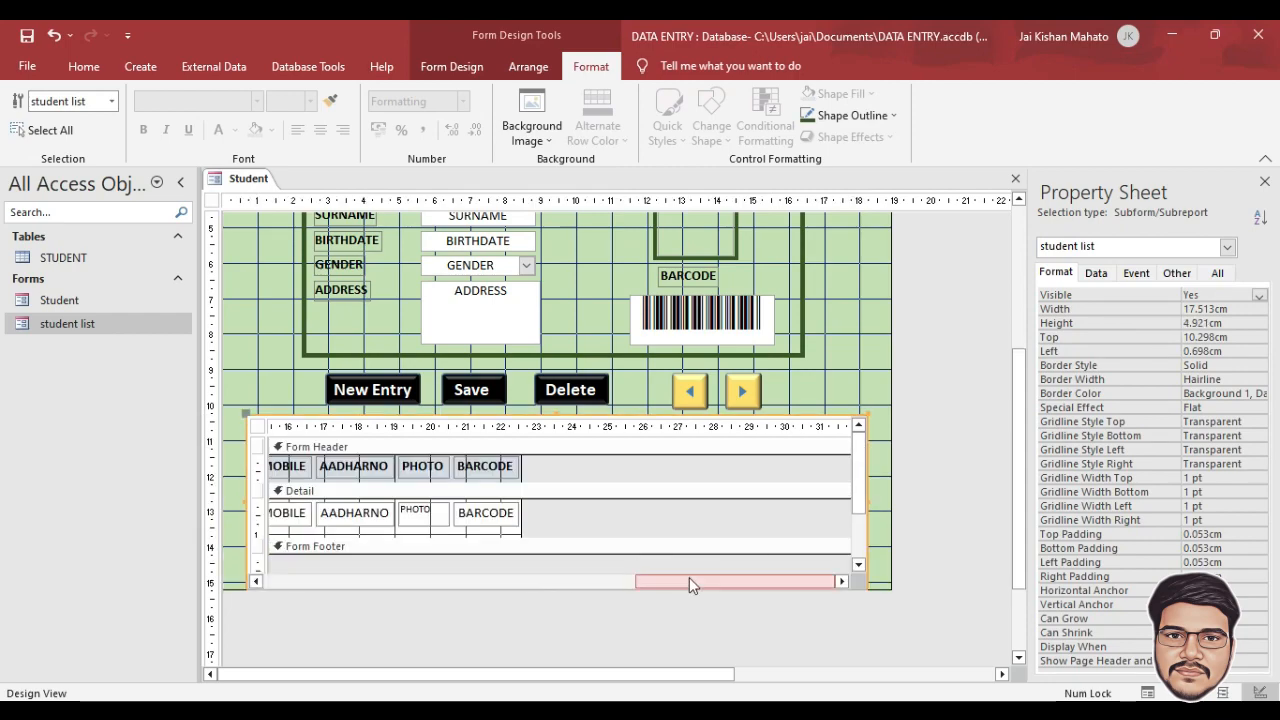
{"action": "left_click", "coordinate": [768, 395]}
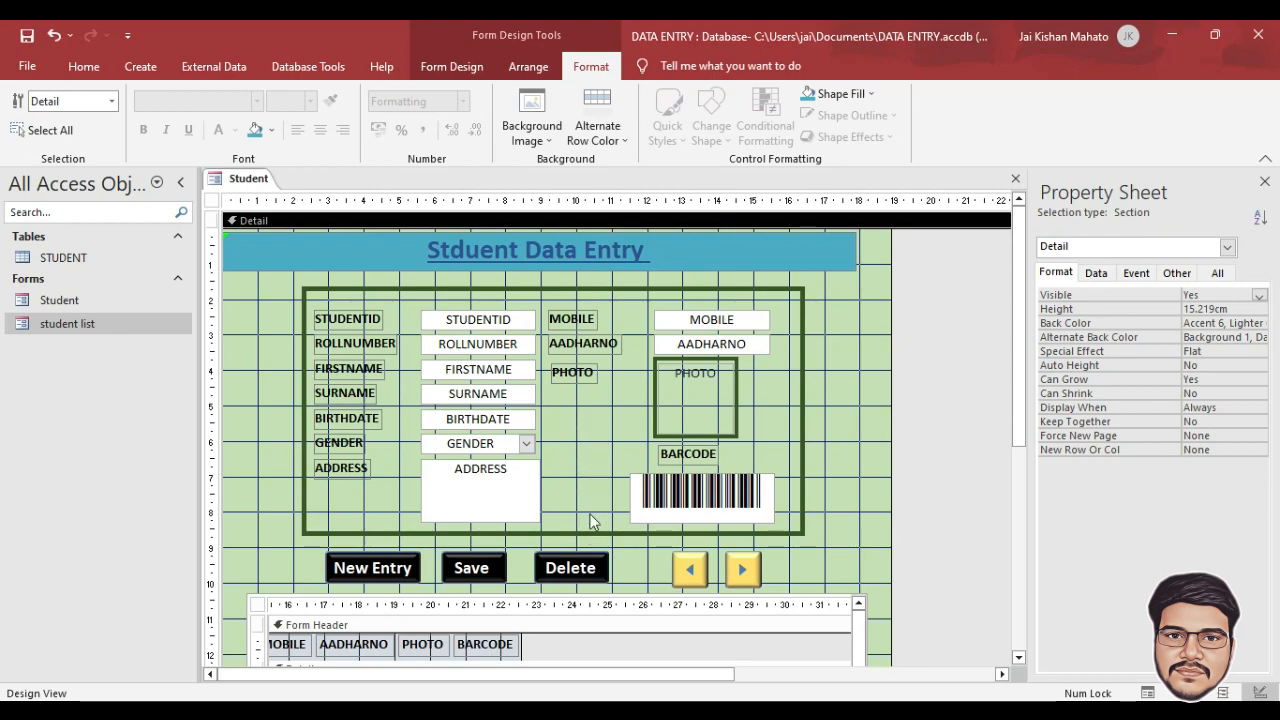
Step: Save and close the Student form
{"action": "right_click", "coordinate": [250, 181]}
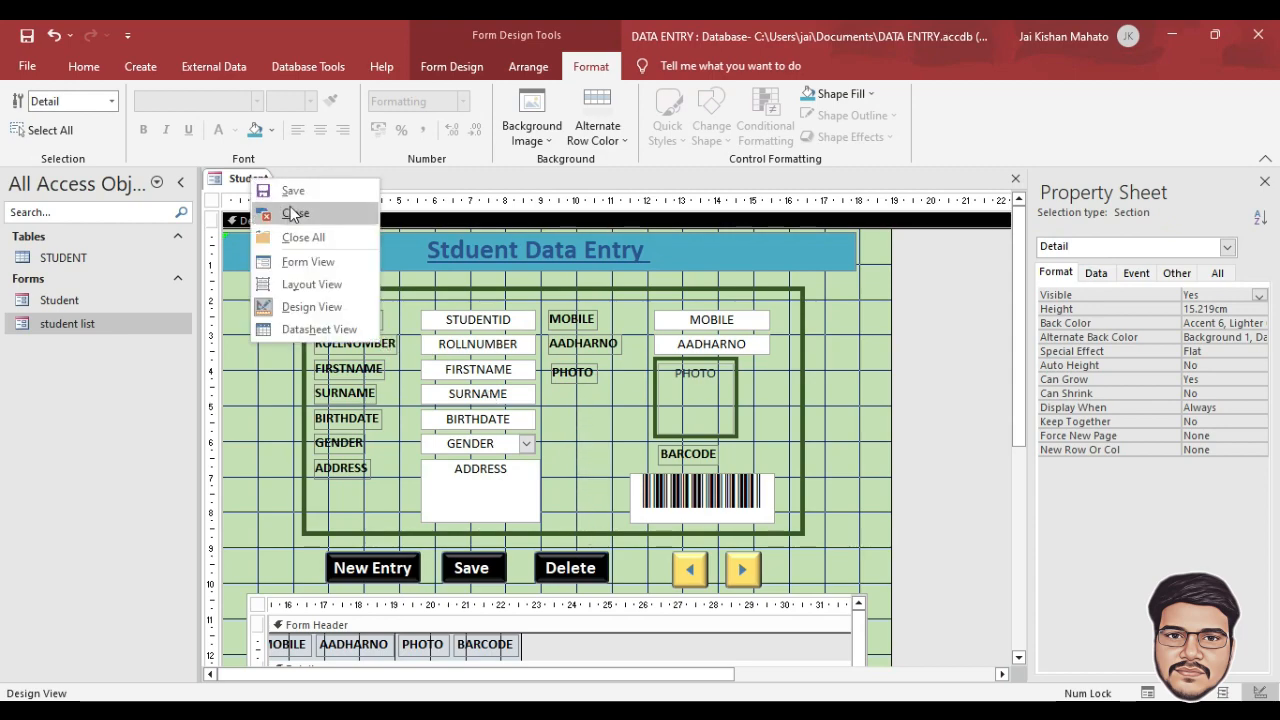
{"action": "left_click", "coordinate": [292, 189]}
{"action": "right_click", "coordinate": [229, 177]}
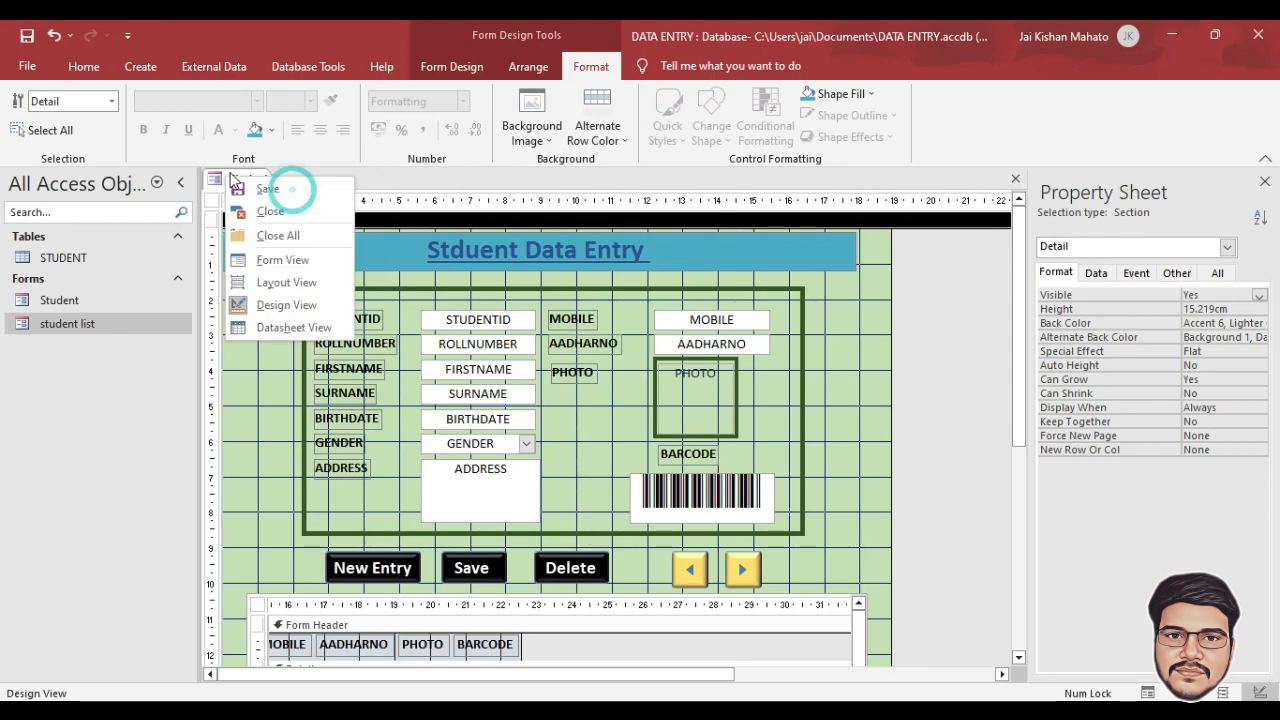
{"action": "left_click", "coordinate": [269, 210]}
Step: Reopen Student to preview the embedded student list, then return to Design View
{"action": "double_click", "coordinate": [78, 301]}
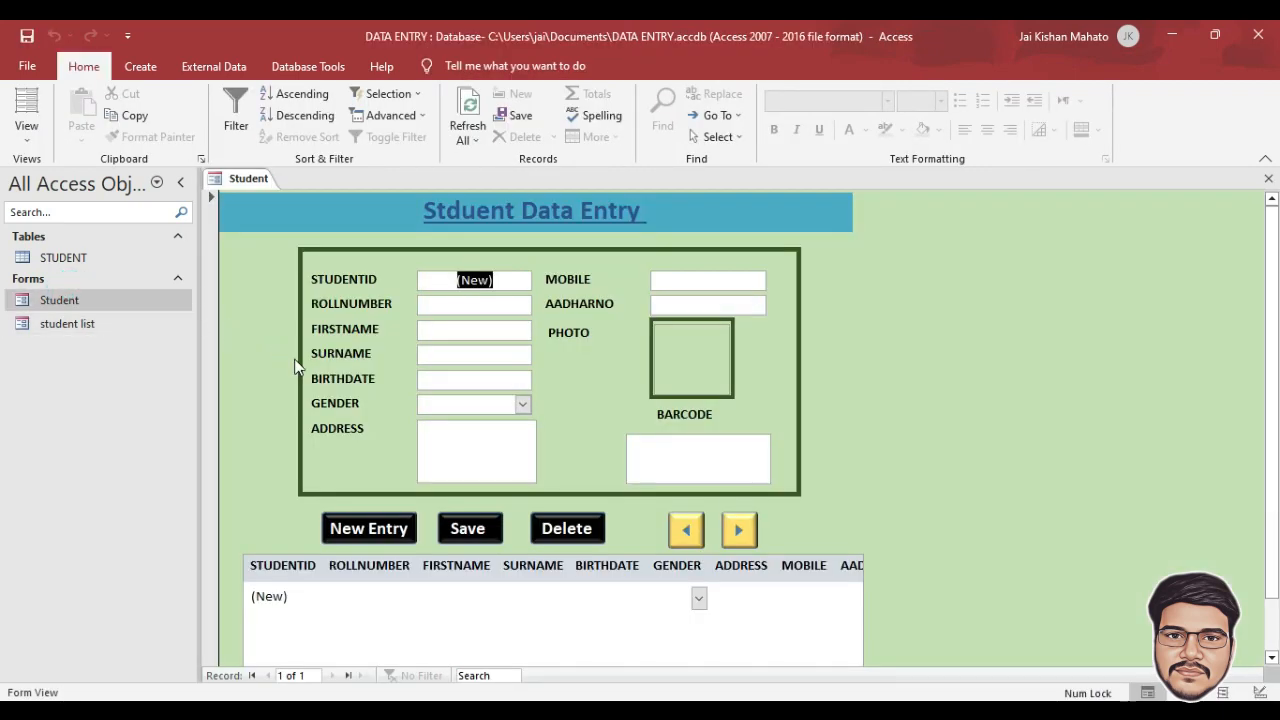
{"action": "right_click", "coordinate": [949, 283]}
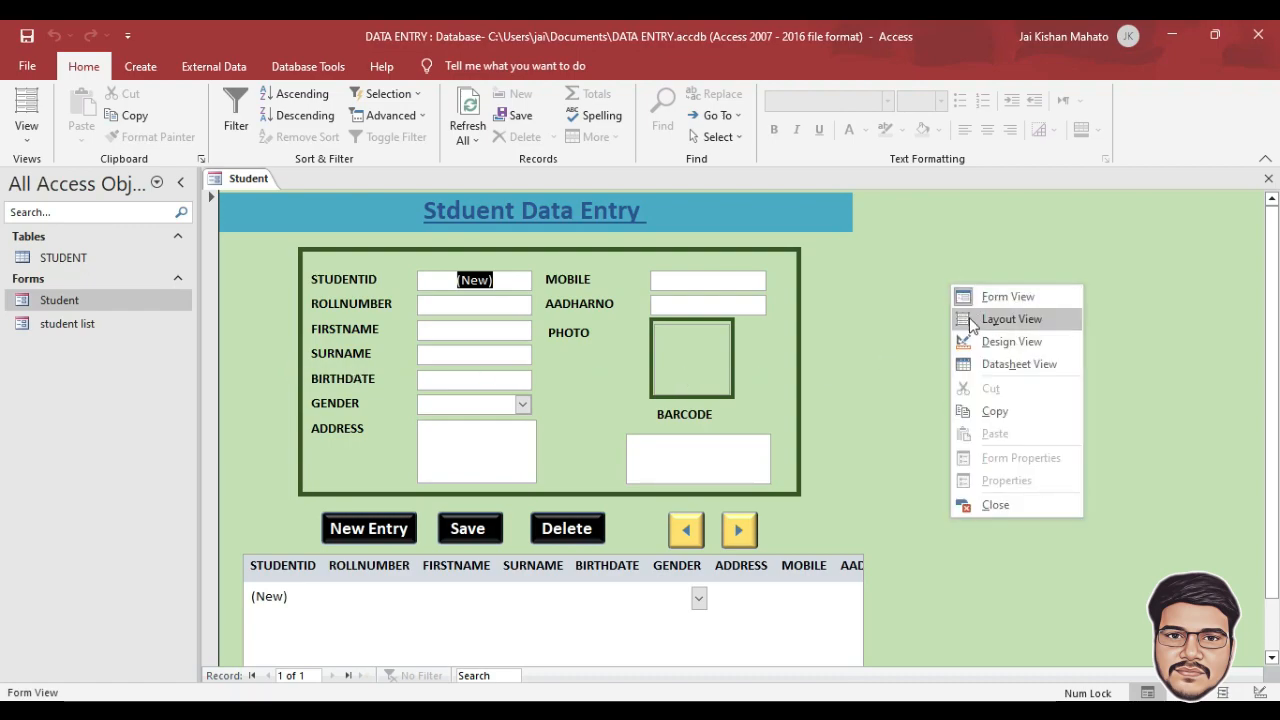
{"action": "left_click", "coordinate": [978, 340]}
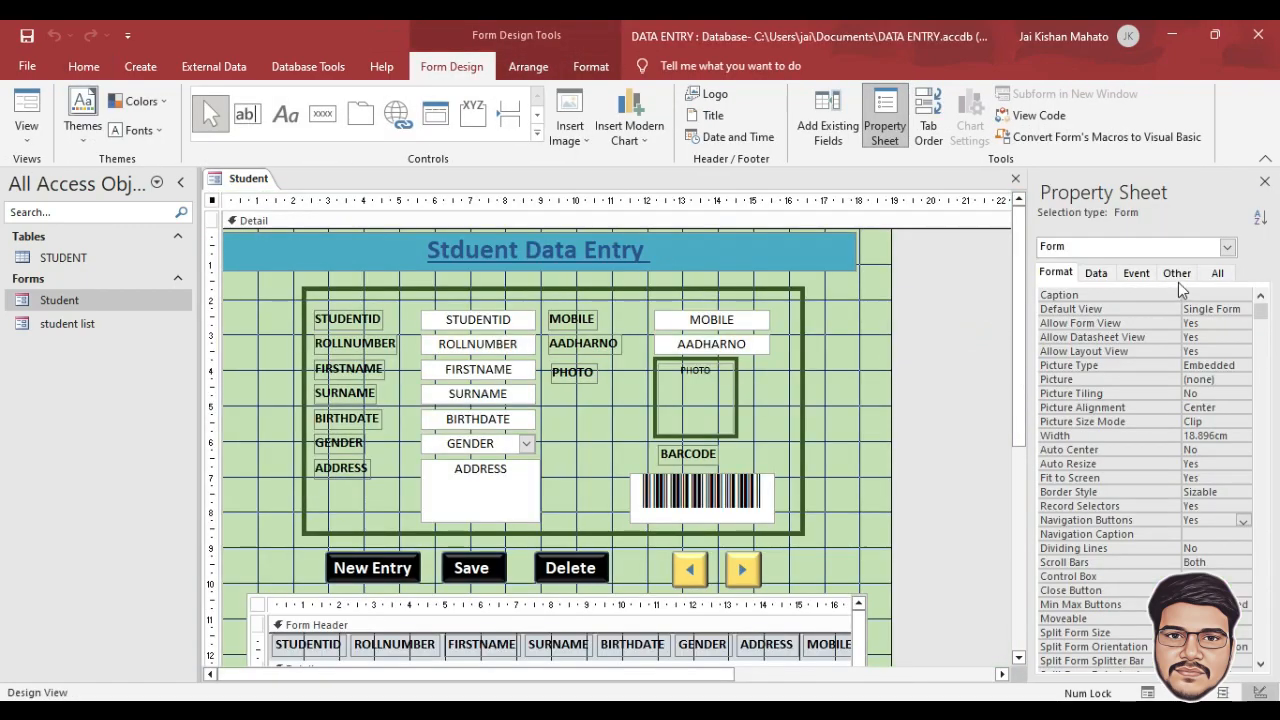
Step: Set the Student form's Pop Up property to Yes and open it as a floating window
{"action": "left_click", "coordinate": [1217, 273]}
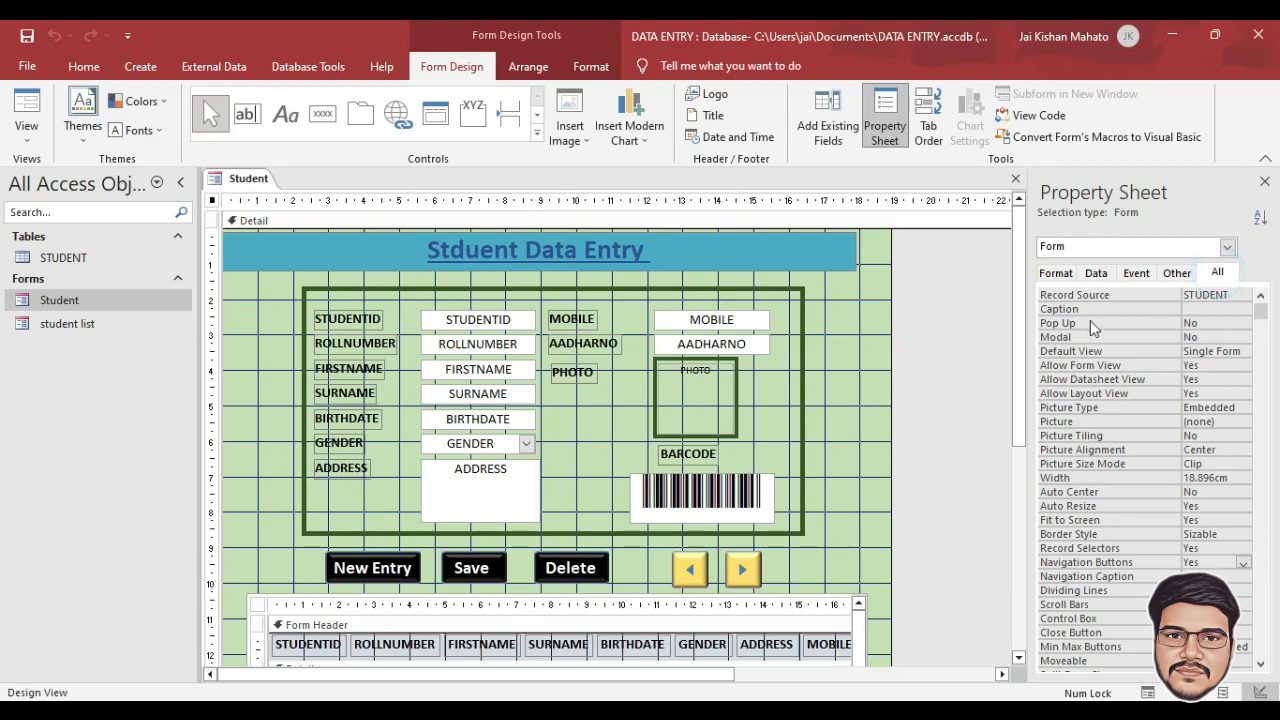
{"action": "double_click", "coordinate": [1222, 323]}
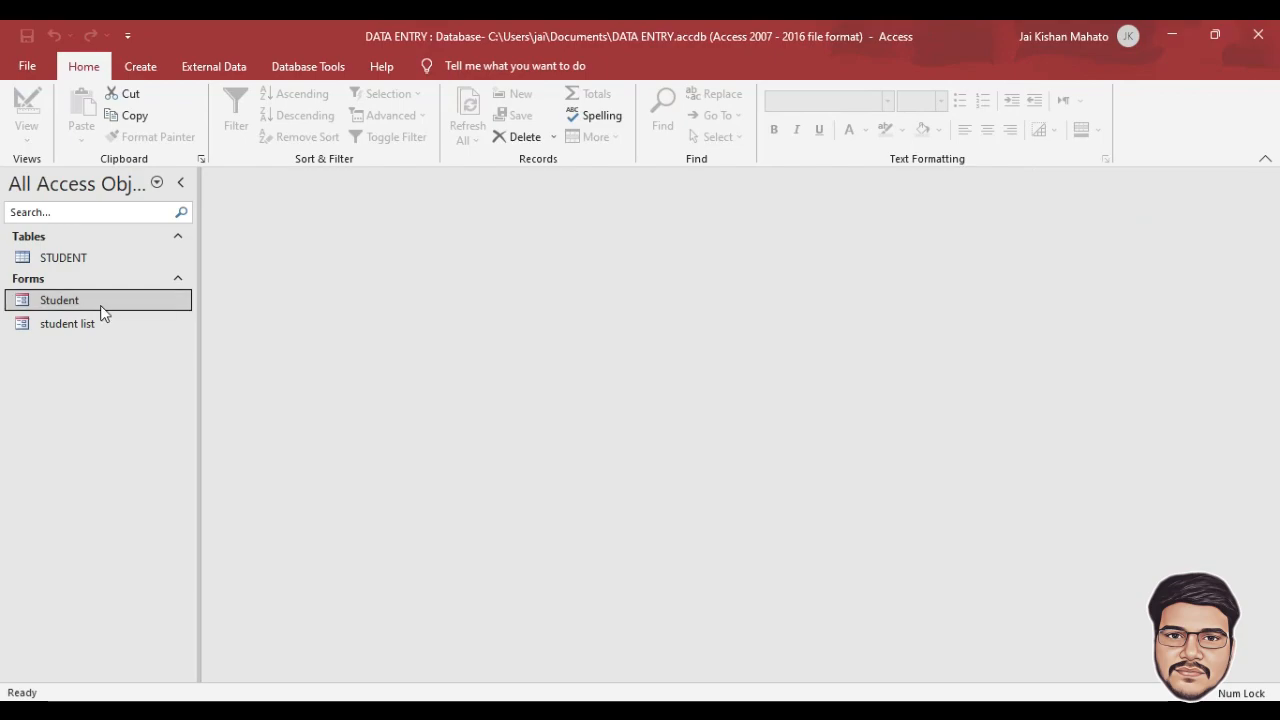
{"action": "double_click", "coordinate": [88, 302]}
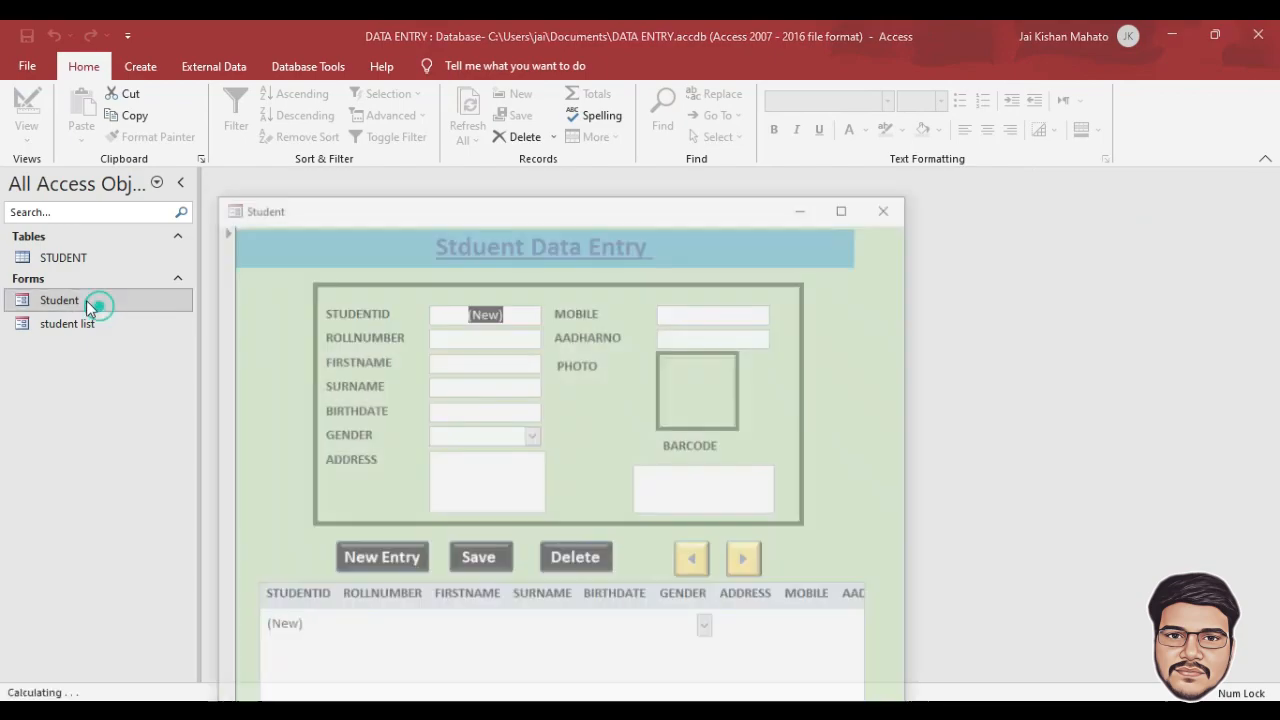
{"action": "left_click_drag", "start_coordinate": [446, 209], "coordinate": [405, 109]}
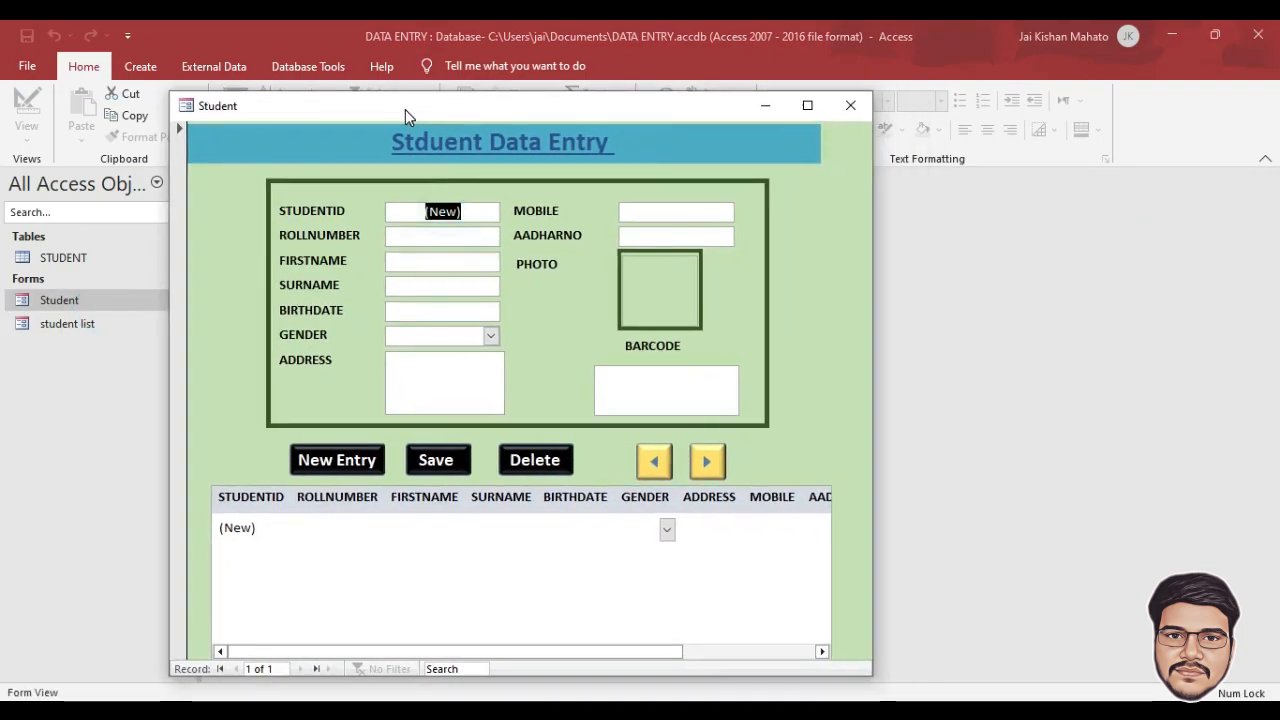
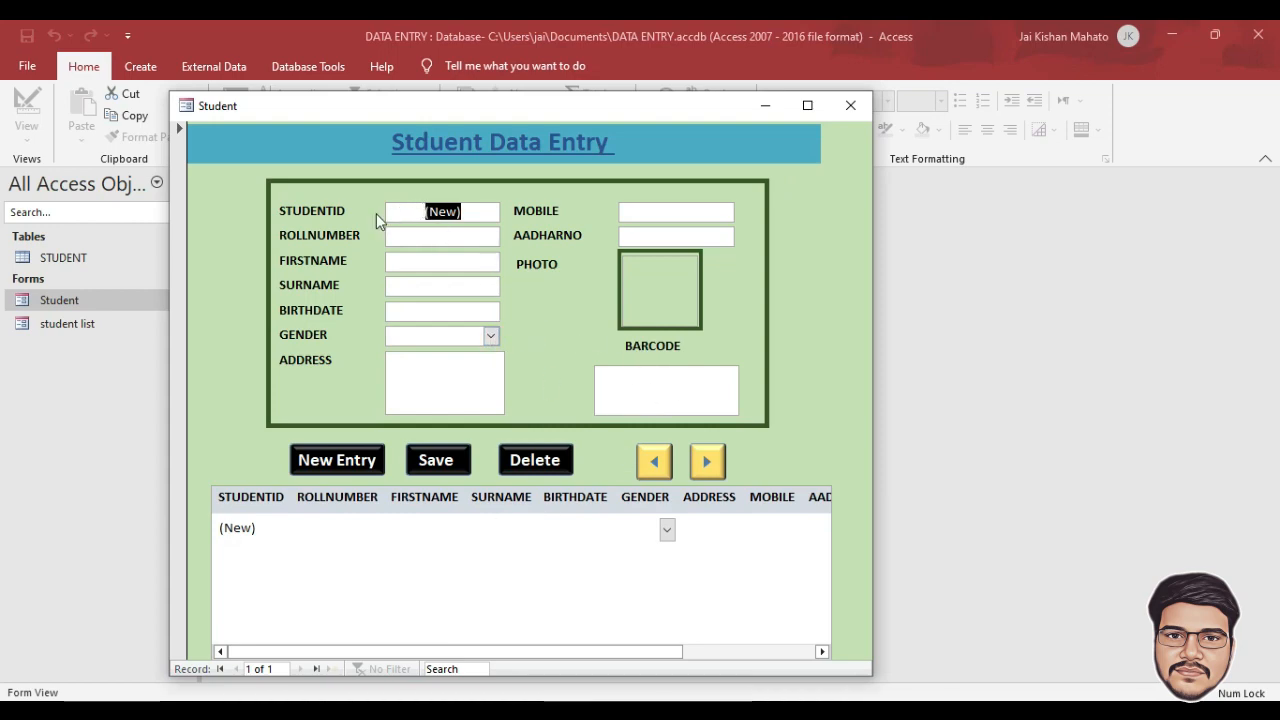
Step: Enter roll number ST101 and the first student's first name and surname
{"action": "left_click", "coordinate": [398, 234]}
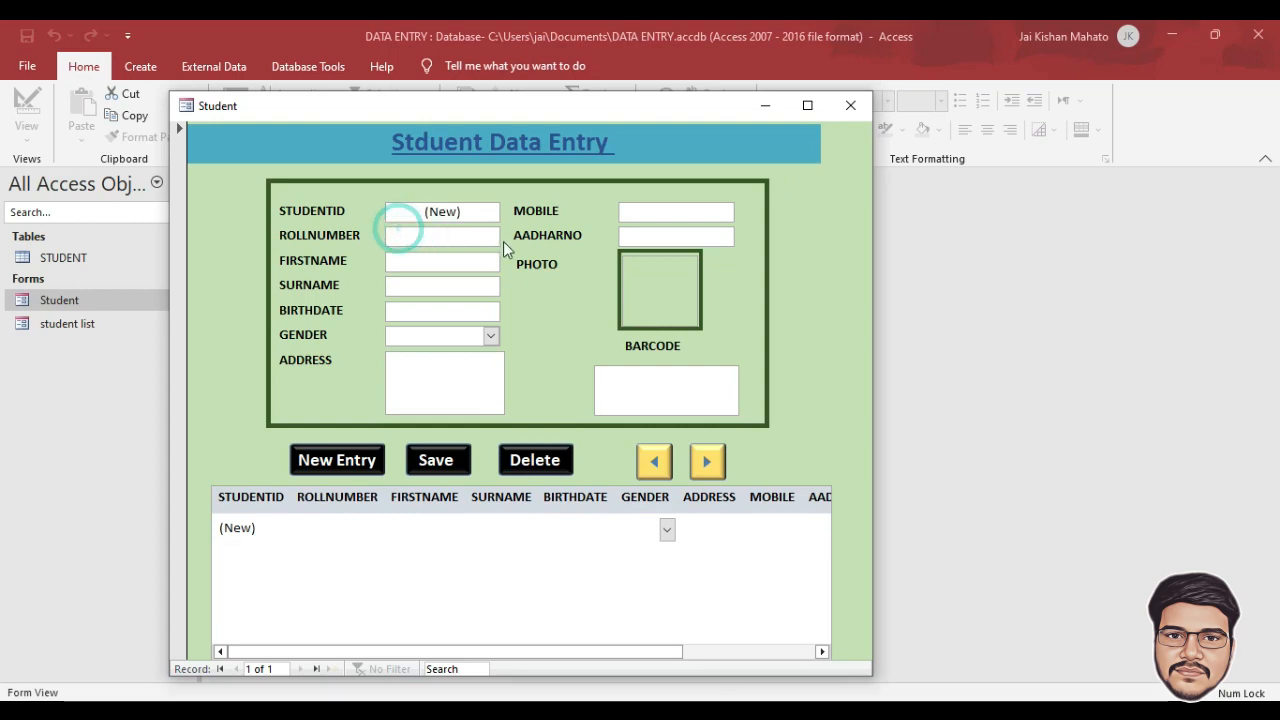
{"action": "type", "text": "st"}
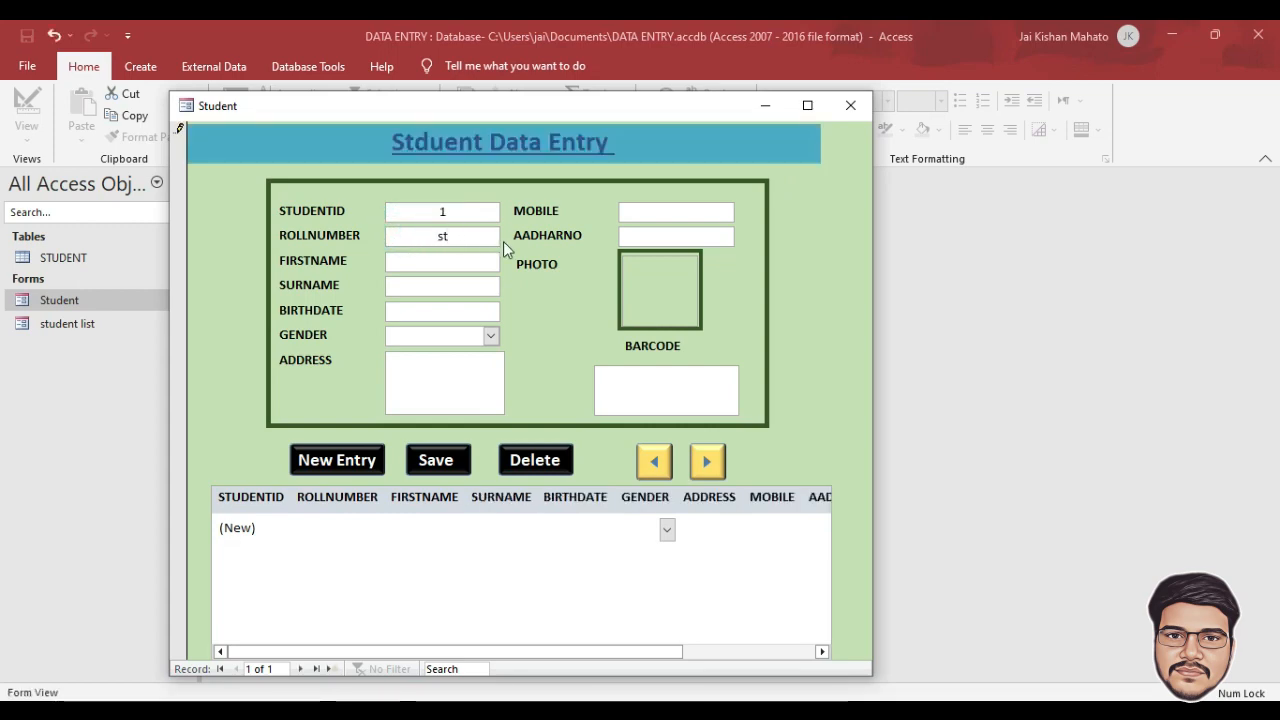
{"action": "type", "text": "ST0"}
{"action": "key", "text": "BackSpace"}
{"action": "type", "text": "101"}
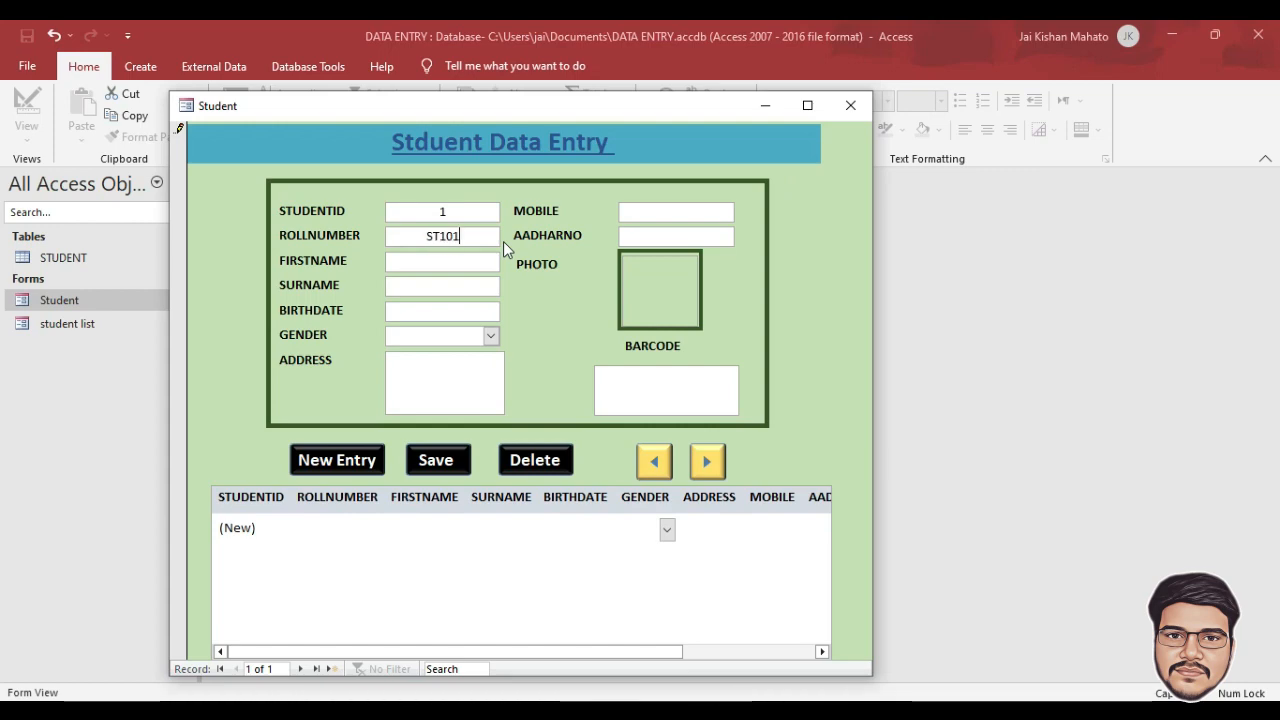
{"action": "key", "text": "Tab"}
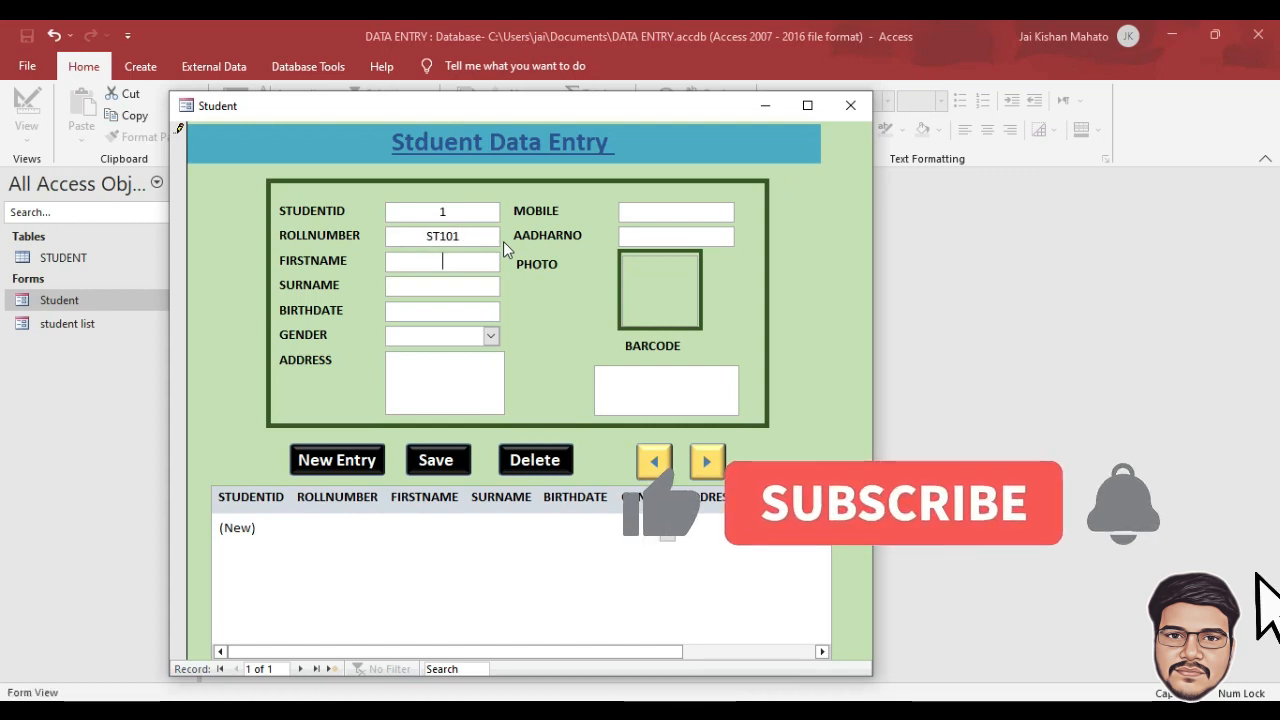
{"action": "type", "text": "JAI"}
{"action": "key", "text": "Tab"}
{"action": "type", "text": "S"}
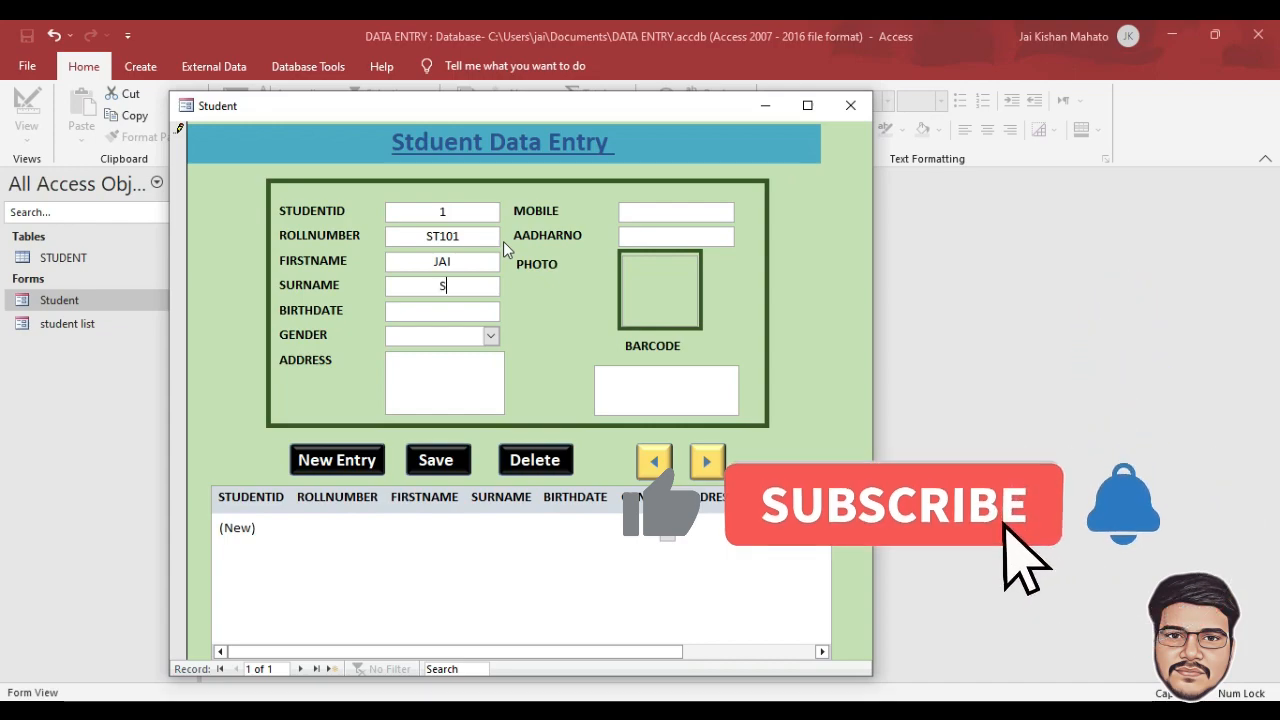
{"action": "type", "text": "HARMA"}
{"action": "key", "text": "Tab"}
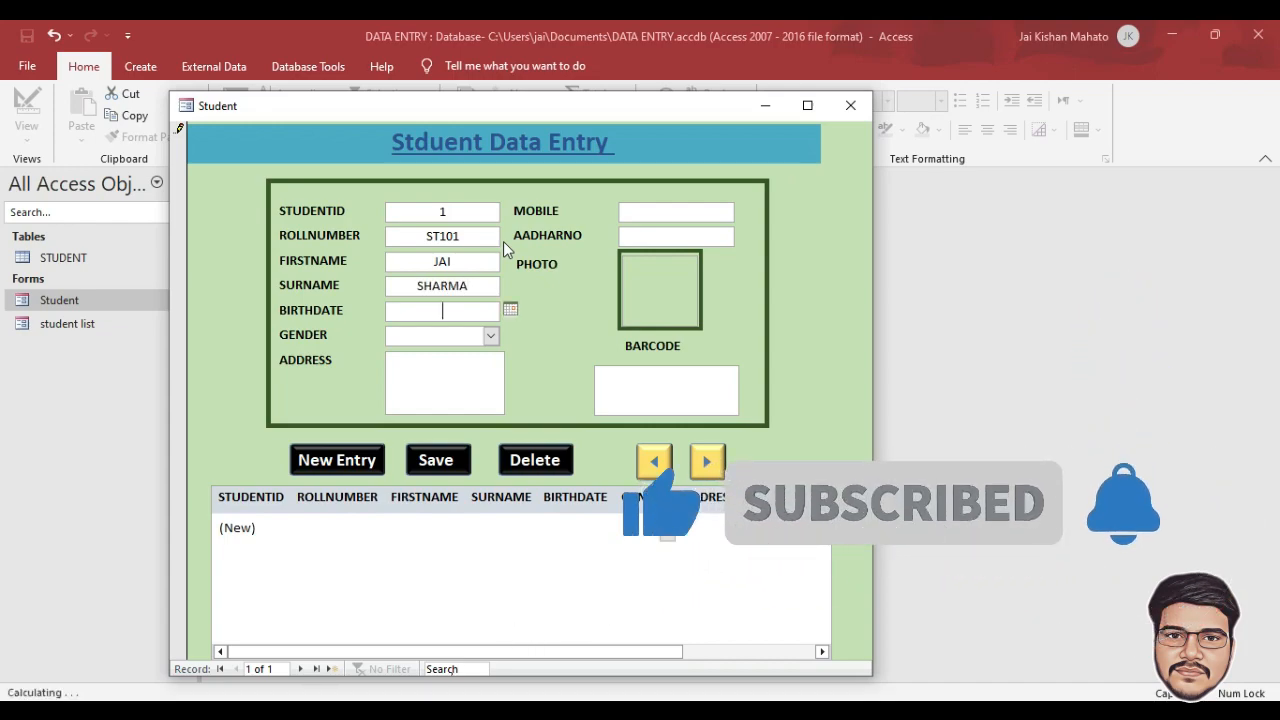
Step: Set birthdate 09-07-2000 and gender MALE, then fill in the address, mobile and Aadhaar number
{"action": "left_click", "coordinate": [510, 310]}
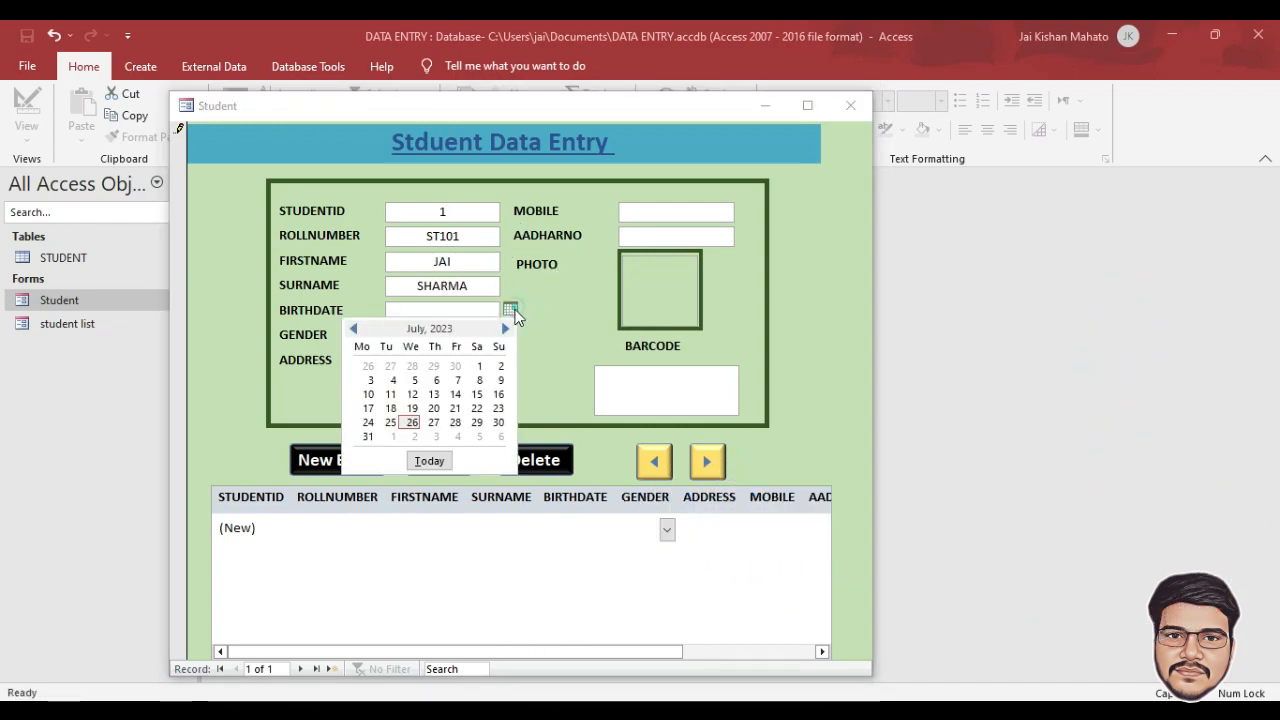
{"action": "left_click", "coordinate": [486, 390]}
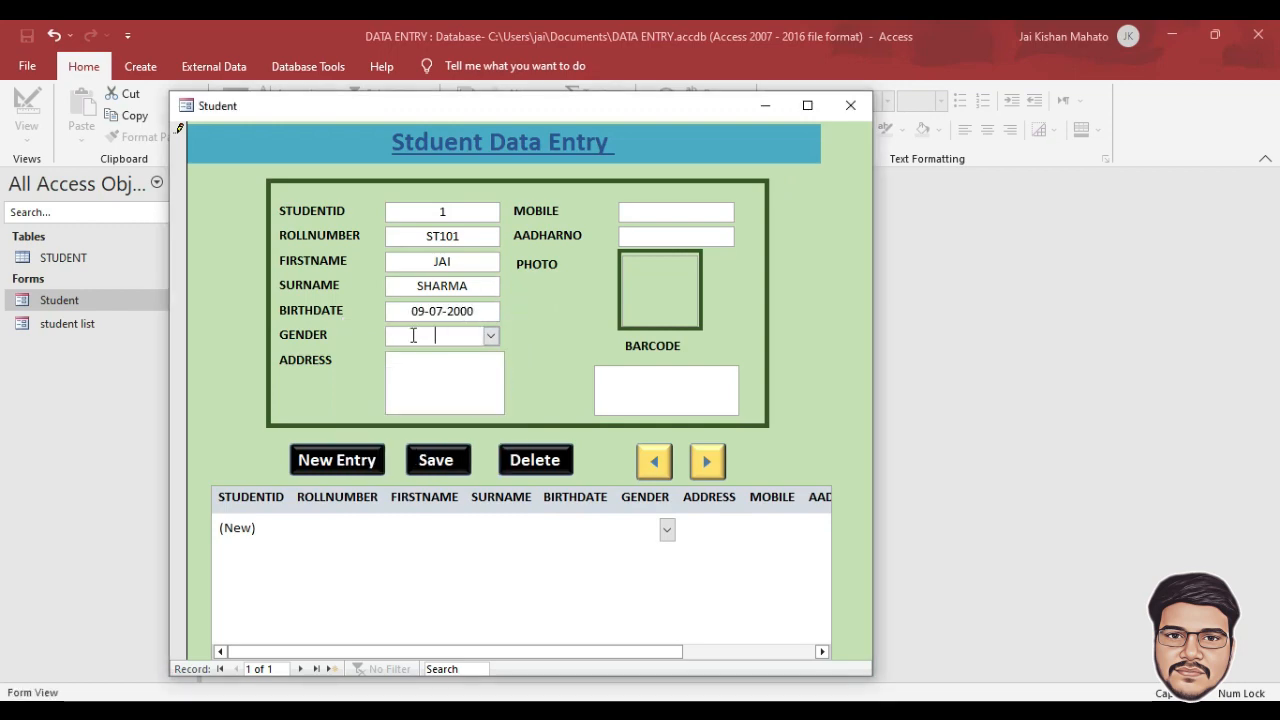
{"action": "left_click", "coordinate": [490, 336]}
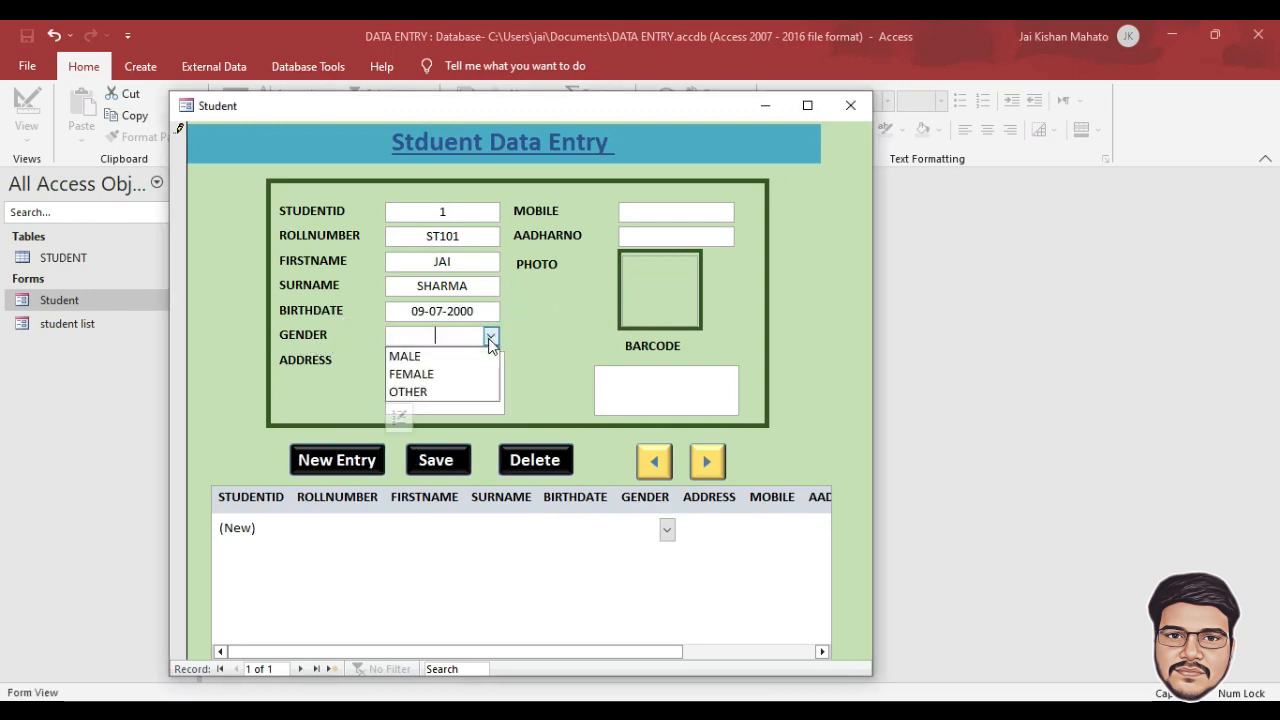
{"action": "left_click", "coordinate": [424, 357]}
{"action": "left_click", "coordinate": [415, 375]}
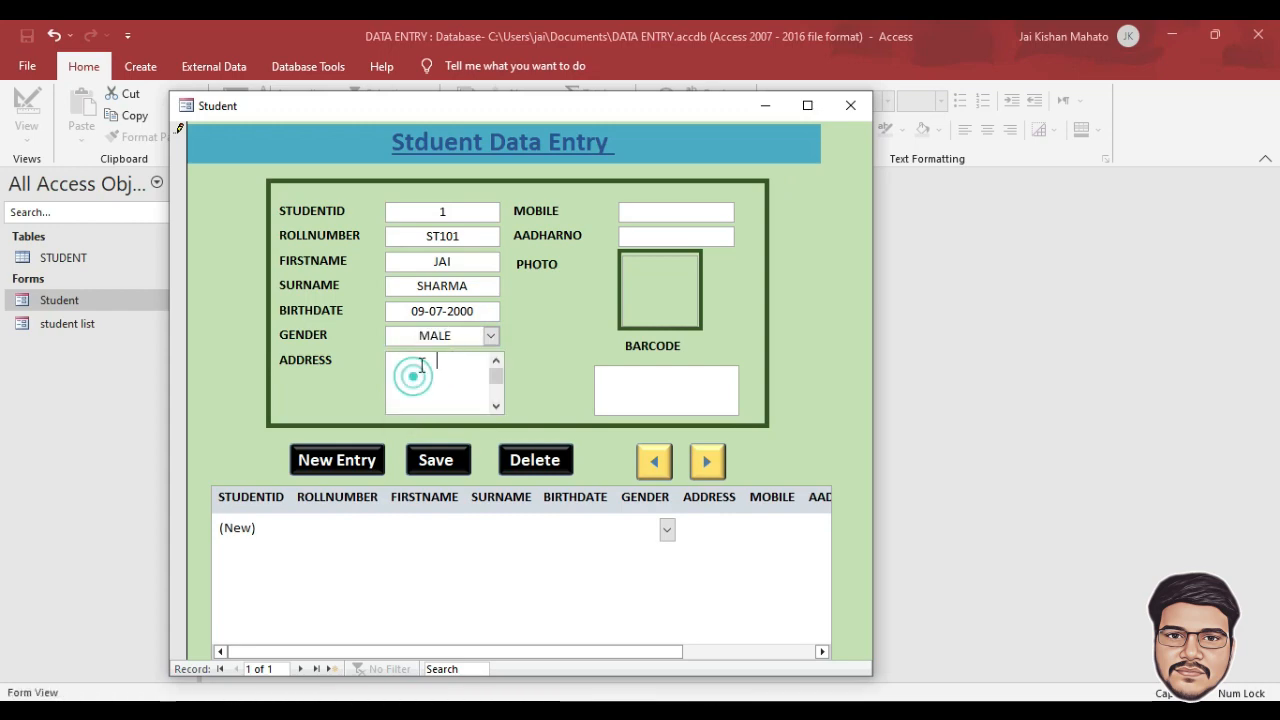
{"action": "type", "text": "DELHI"}
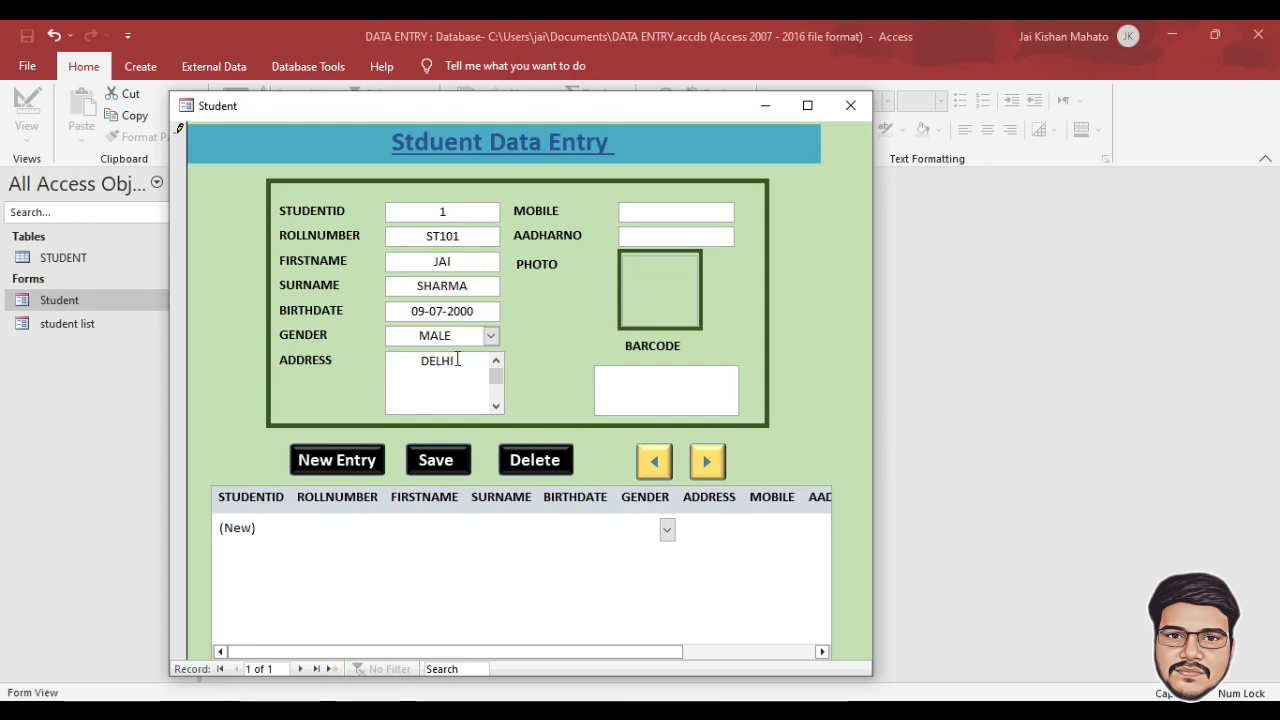
{"action": "key", "text": "Tab"}
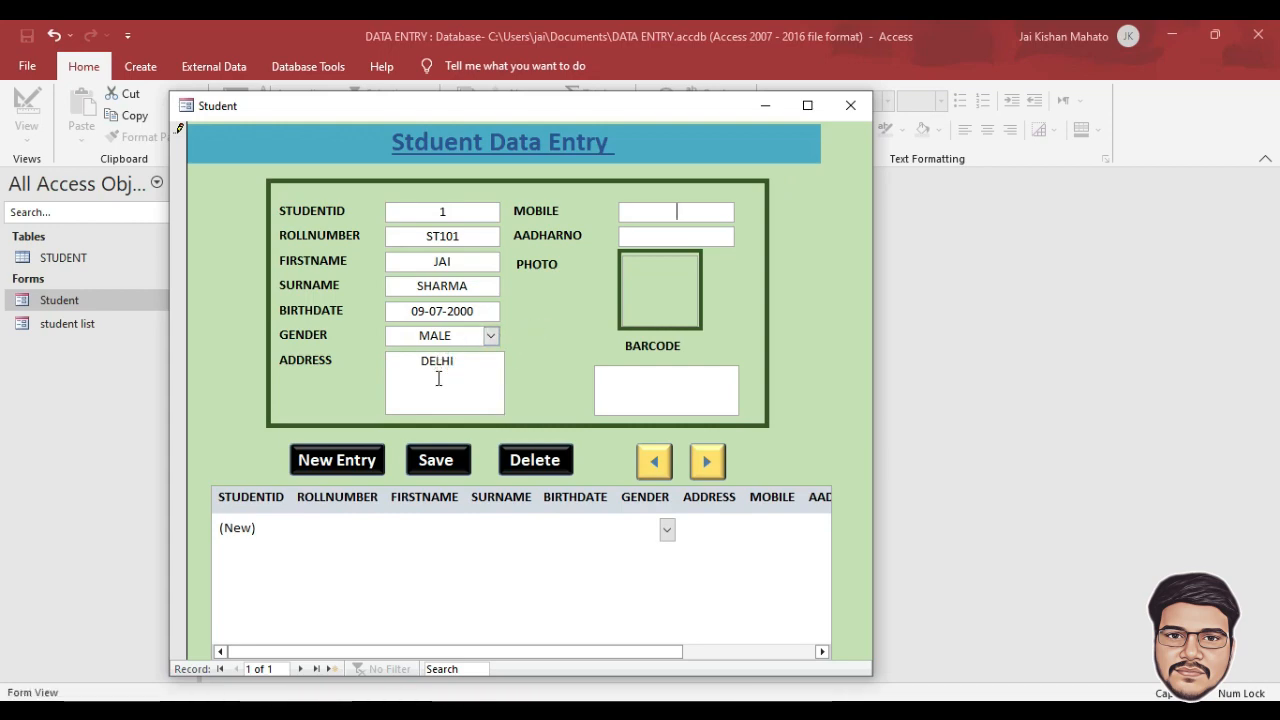
{"action": "type", "text": "98"}
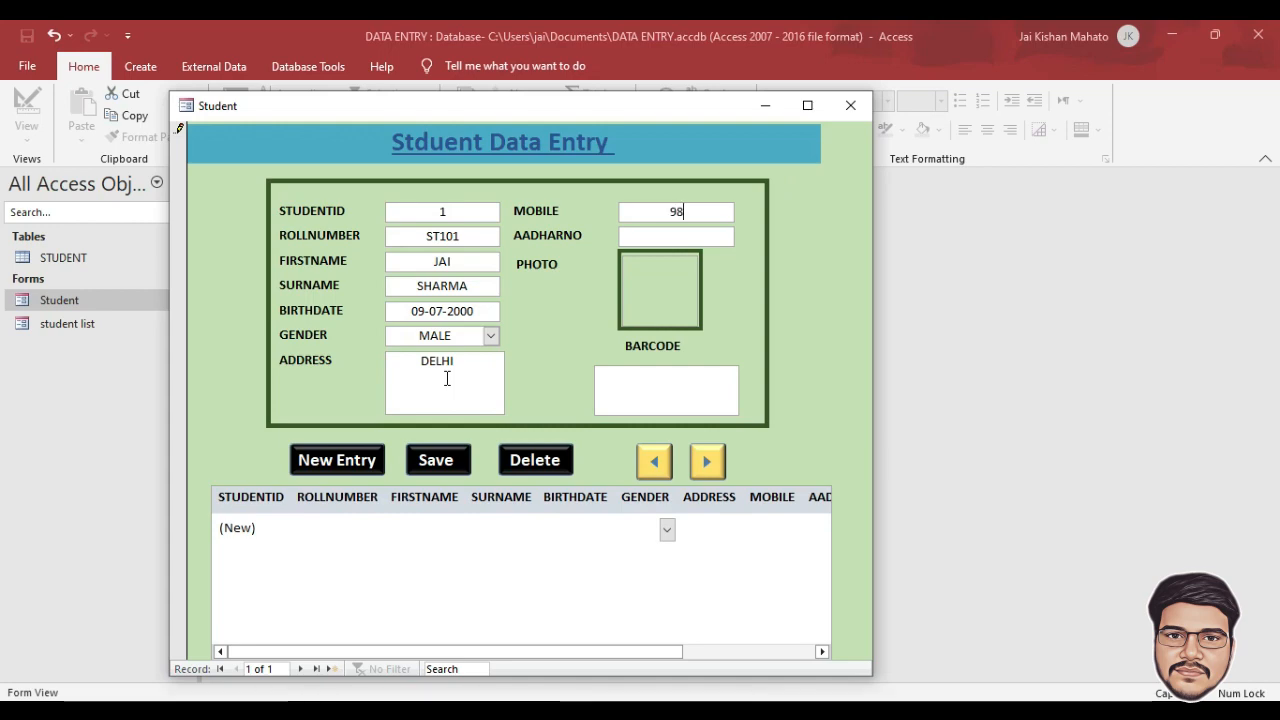
{"action": "type", "text": "XXXXXXXX"}
{"action": "key", "text": "Tab"}
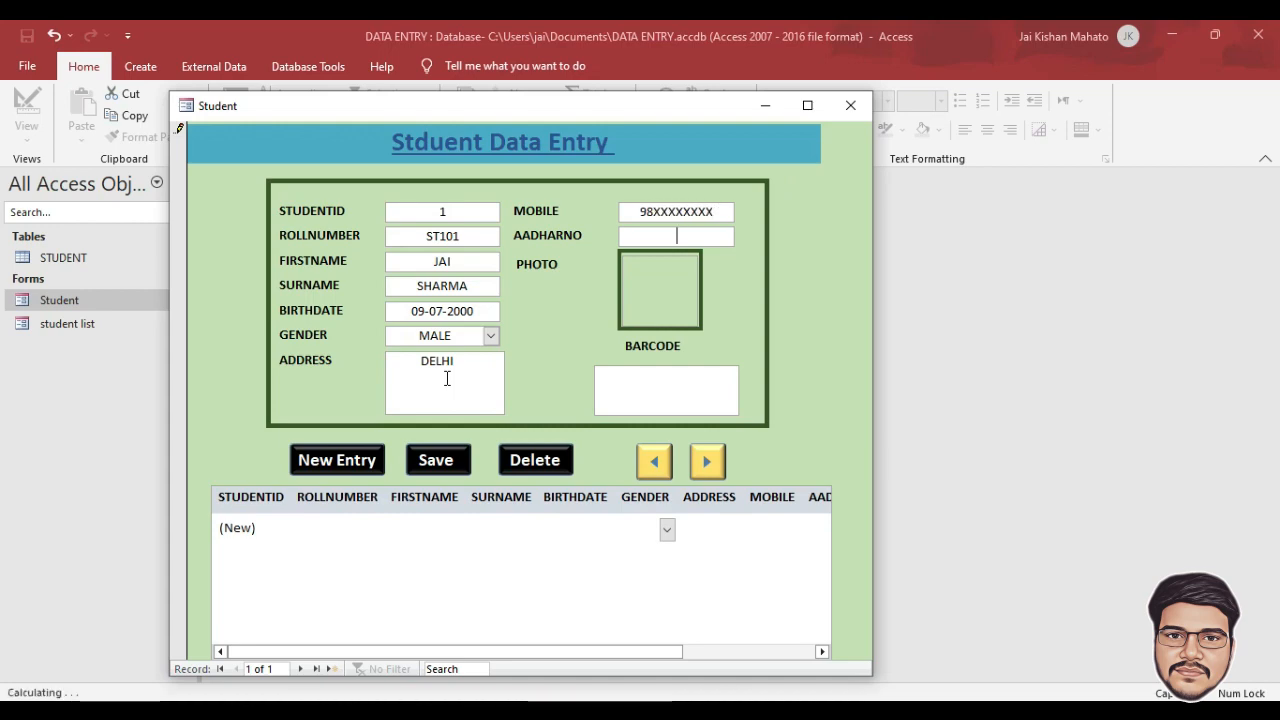
{"action": "type", "text": "64XXXXXXXXX"}
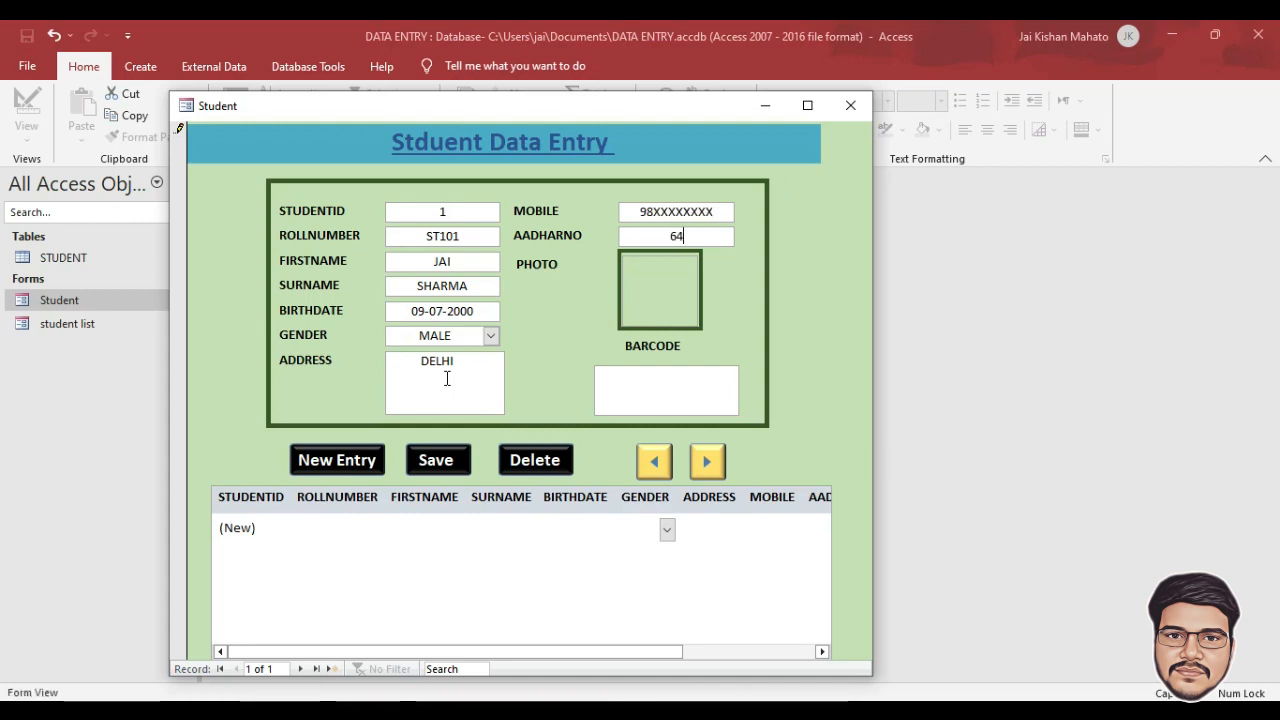
Step: Attach images (1).jpg as the first student's photo and save the record
{"action": "double_click", "coordinate": [652, 300]}
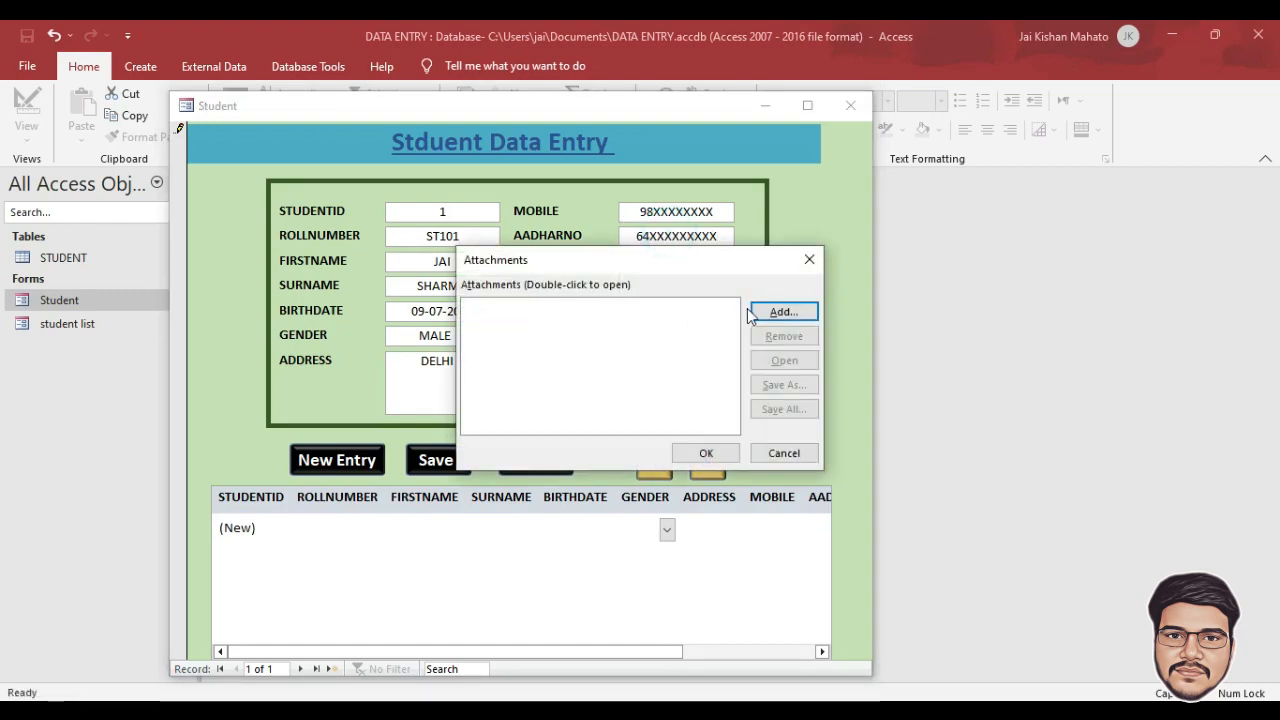
{"action": "left_click", "coordinate": [784, 311]}
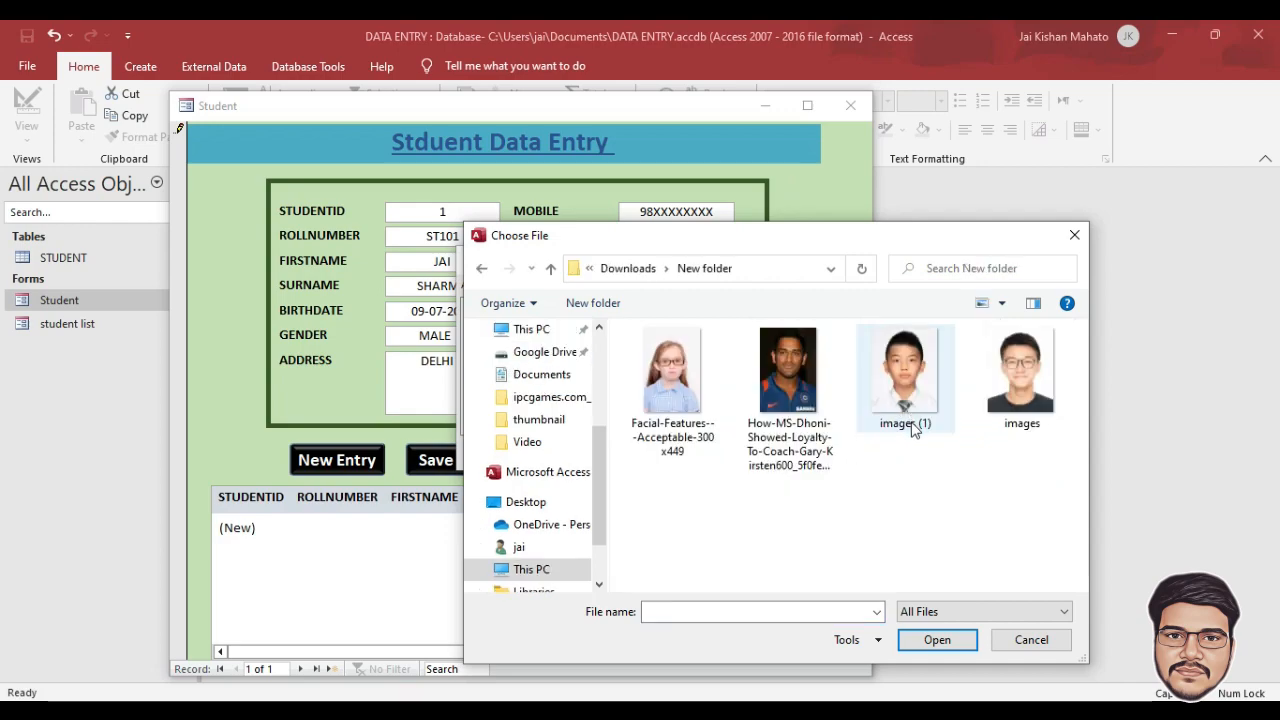
{"action": "double_click", "coordinate": [909, 399]}
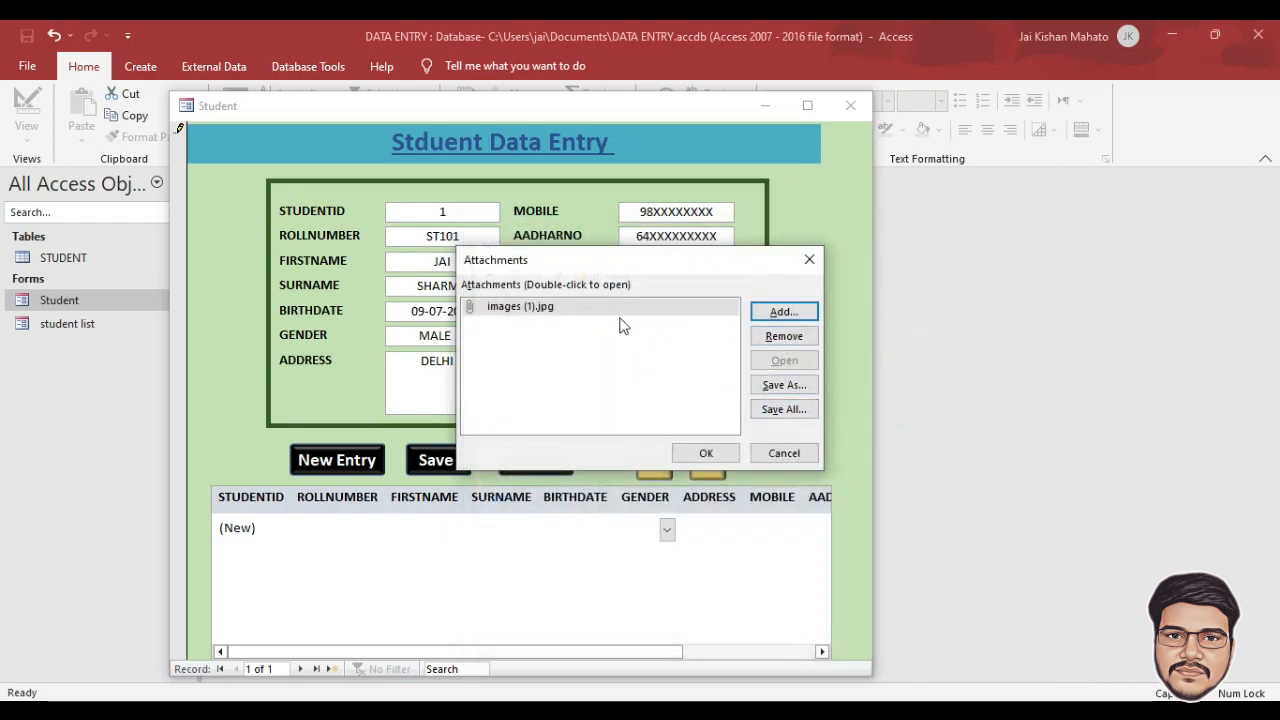
{"action": "left_click", "coordinate": [706, 453]}
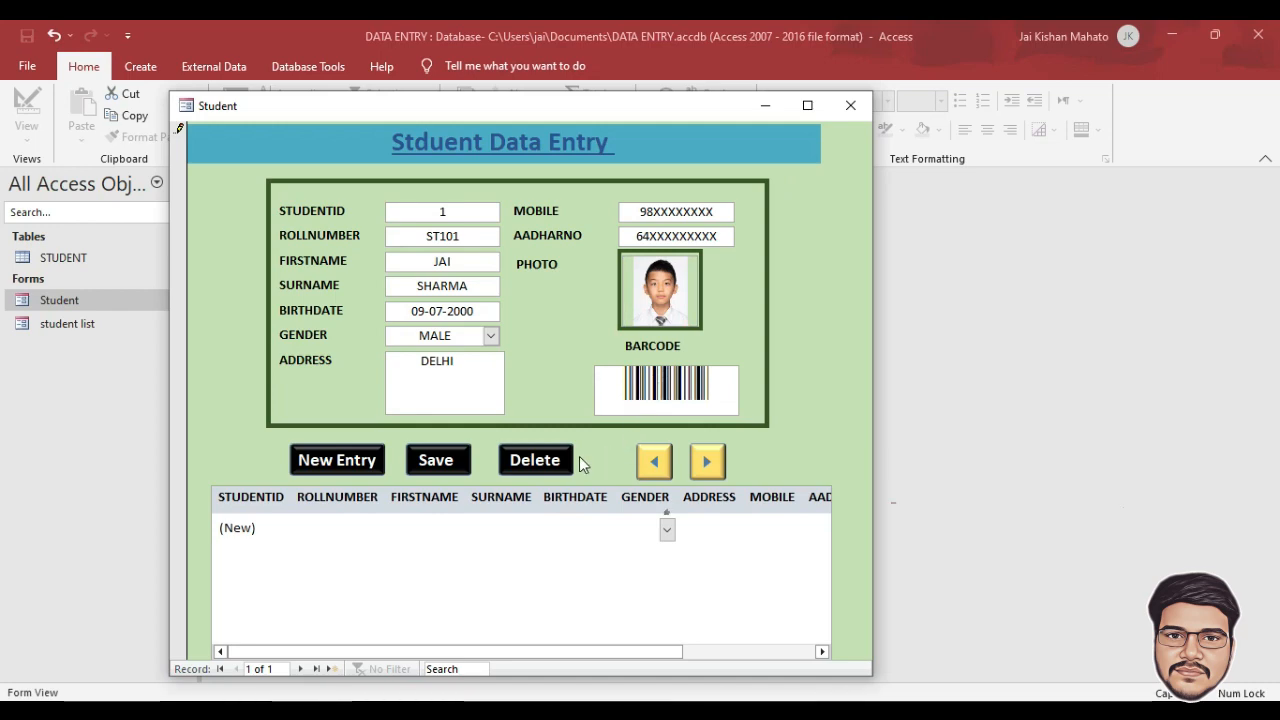
{"action": "left_click", "coordinate": [425, 458]}
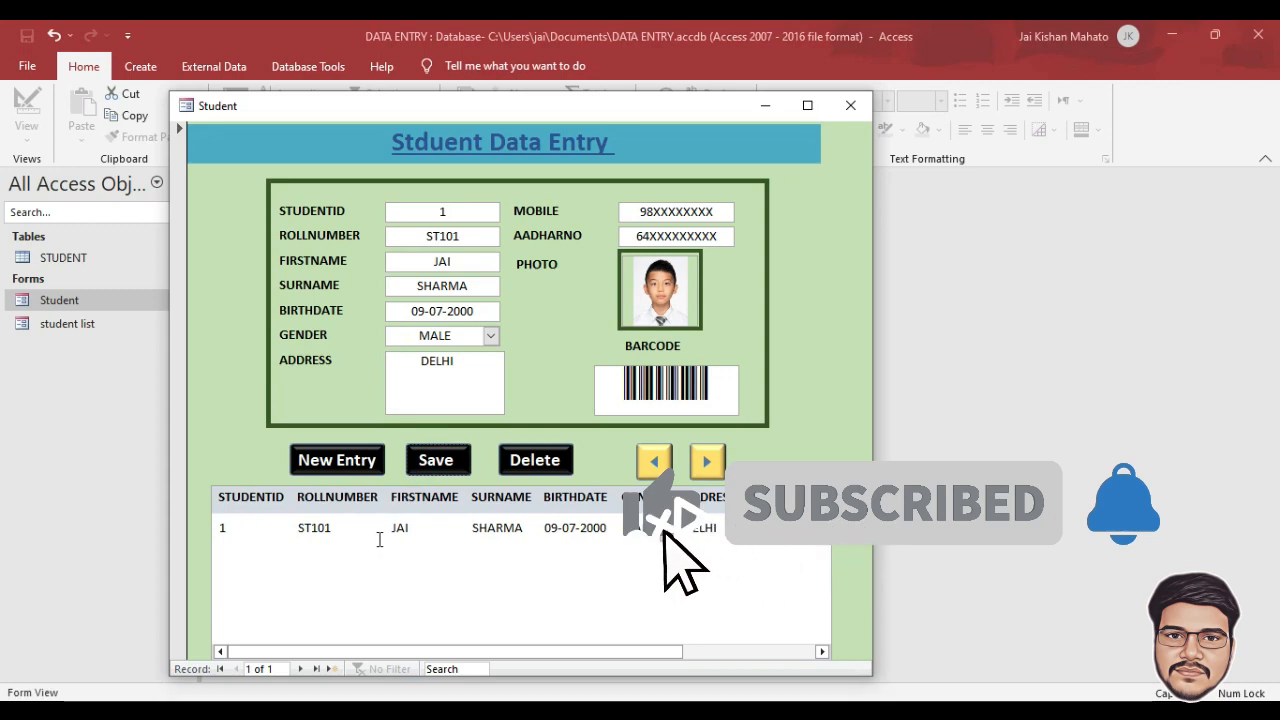
Step: Start a new record ST102 with the student's names, birthdate 02/03/1999, gender MALE, address and numbers
{"action": "left_click", "coordinate": [322, 468]}
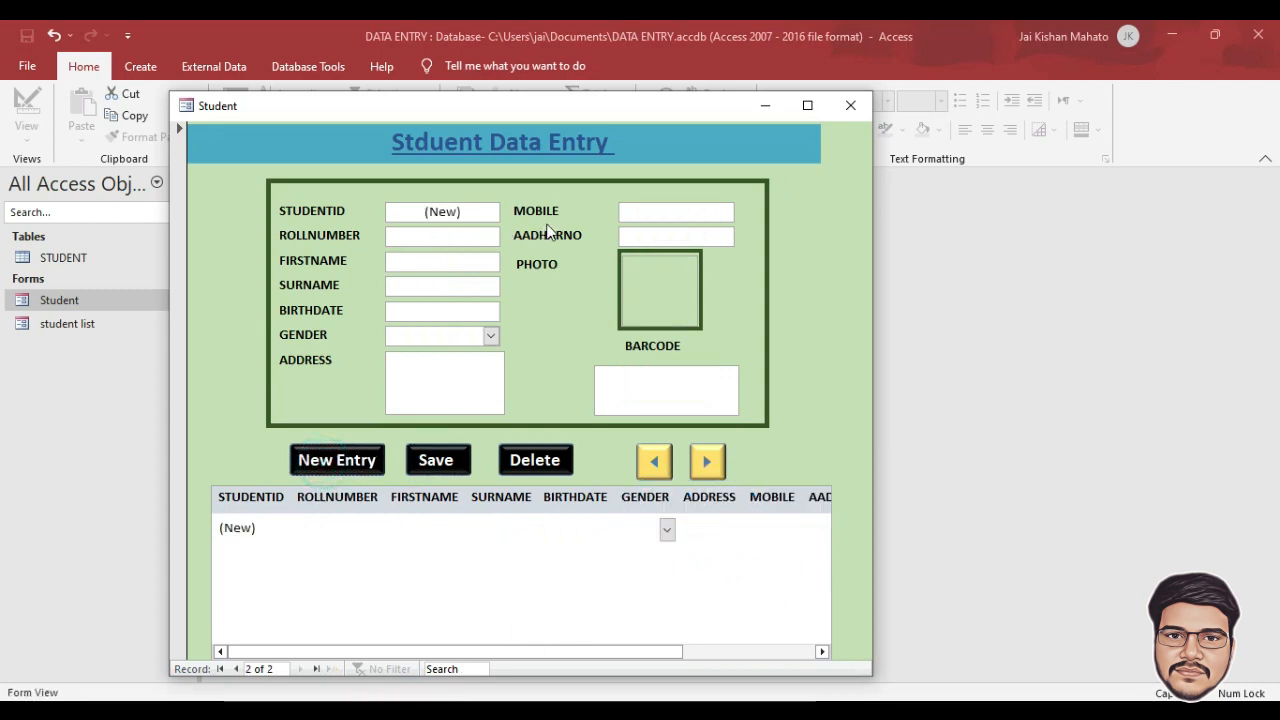
{"action": "left_click", "coordinate": [476, 235]}
{"action": "type", "text": "ST102"}
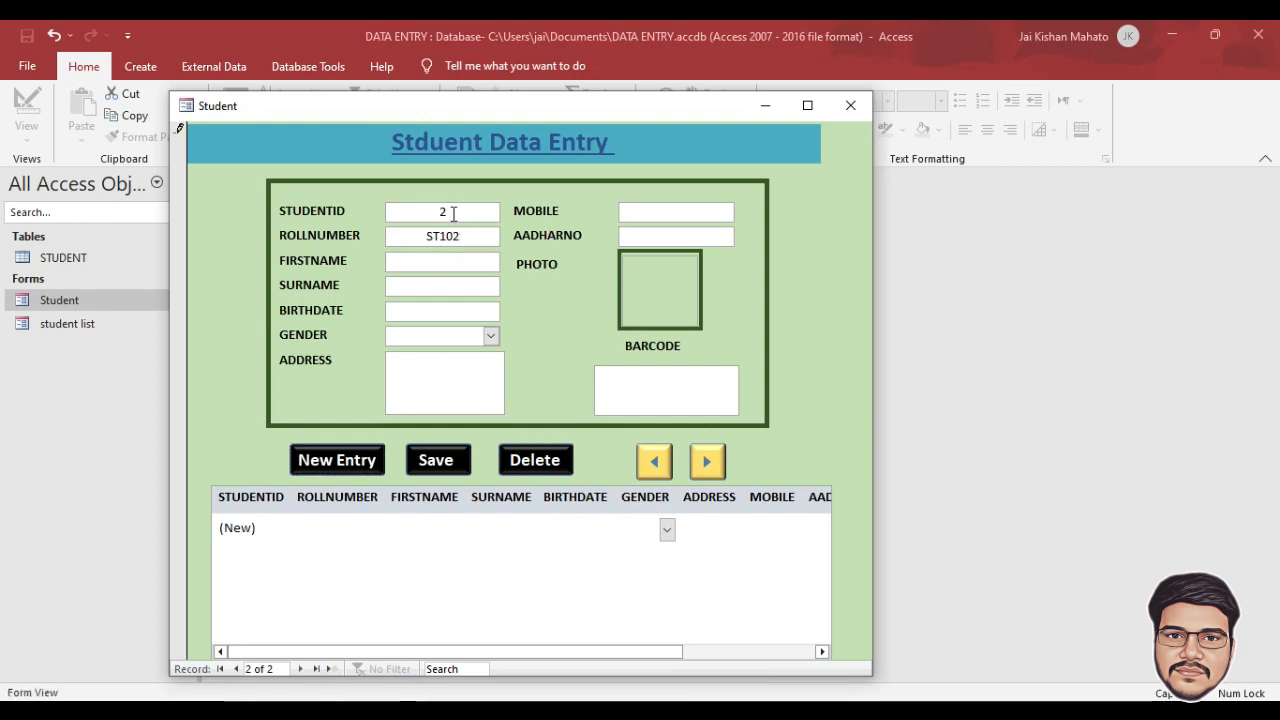
{"action": "key", "text": "Tab"}
{"action": "type", "text": "AMIN"}
{"action": "key", "text": "BackSpace"}
{"action": "type", "text": "T"}
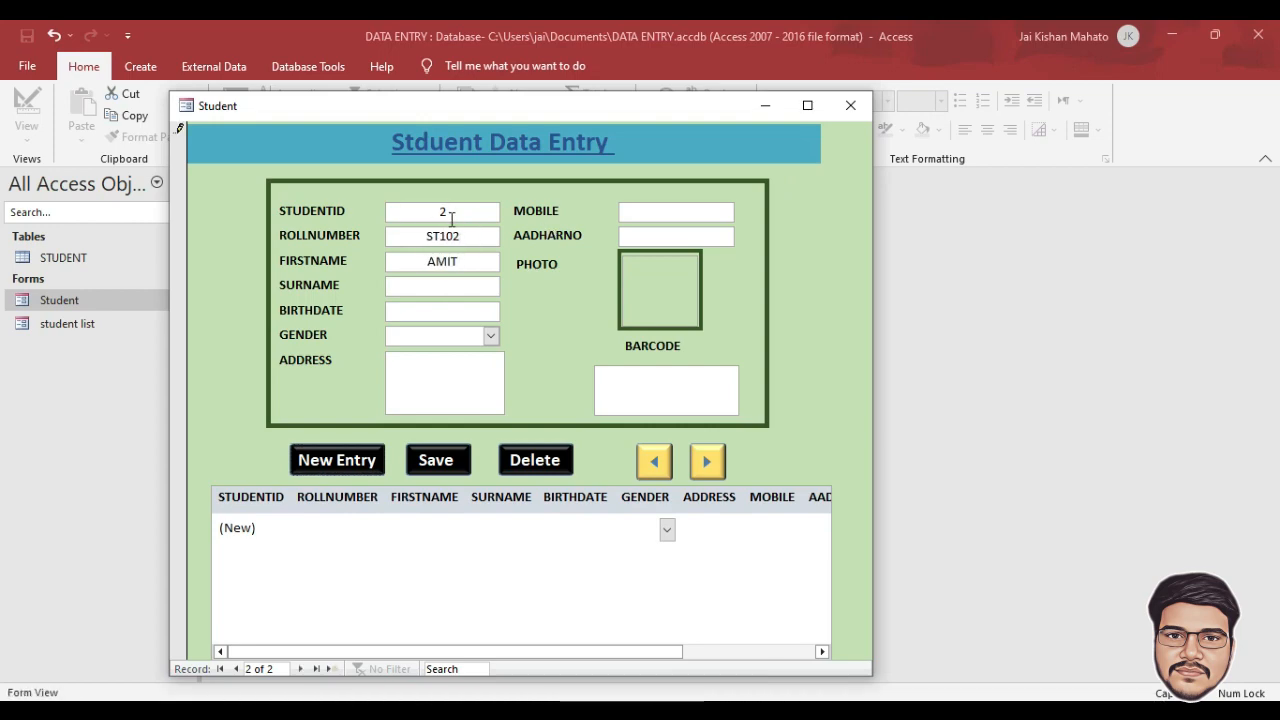
{"action": "key", "text": "Tab"}
{"action": "type", "text": "ROY"}
{"action": "key", "text": "Tab"}
{"action": "type", "text": "02/03/1999"}
{"action": "key", "text": "Tab"}
{"action": "type", "text": "MALE"}
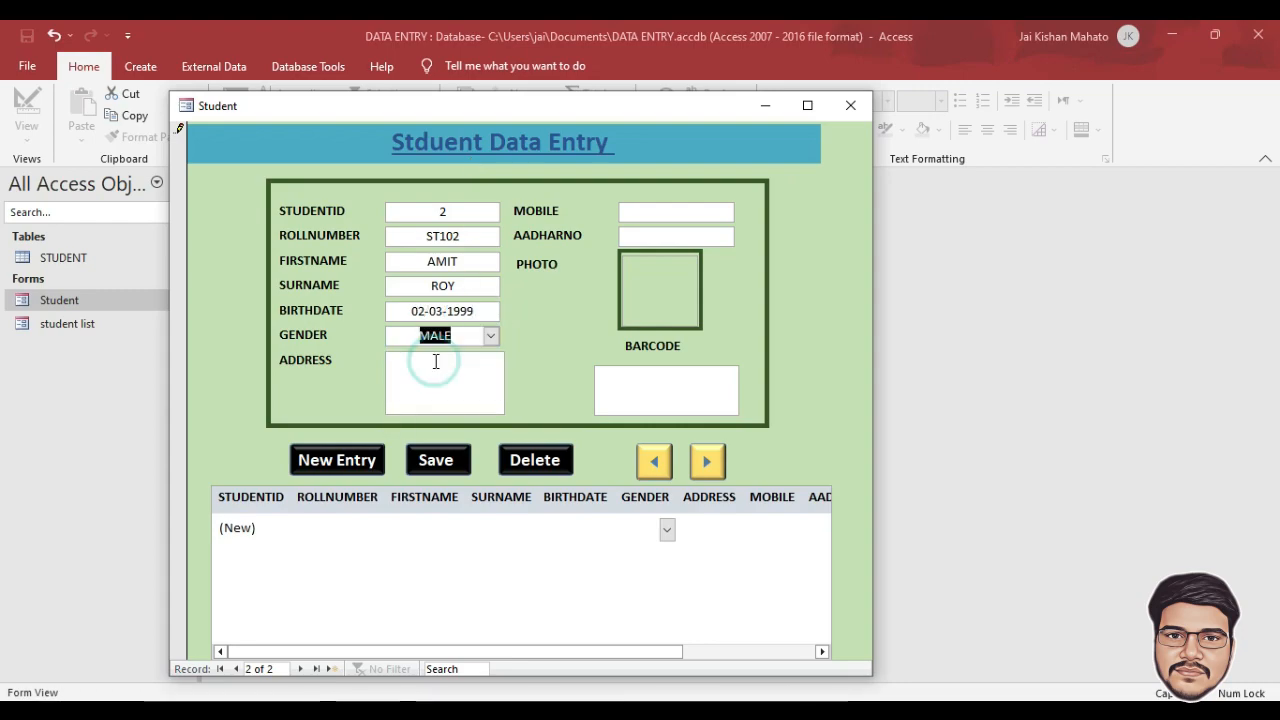
{"action": "key", "text": "Tab"}
{"action": "type", "text": "MADHYA PRADESH"}
{"action": "key", "text": "Tab"}
{"action": "type", "text": "98XXXXXX63"}
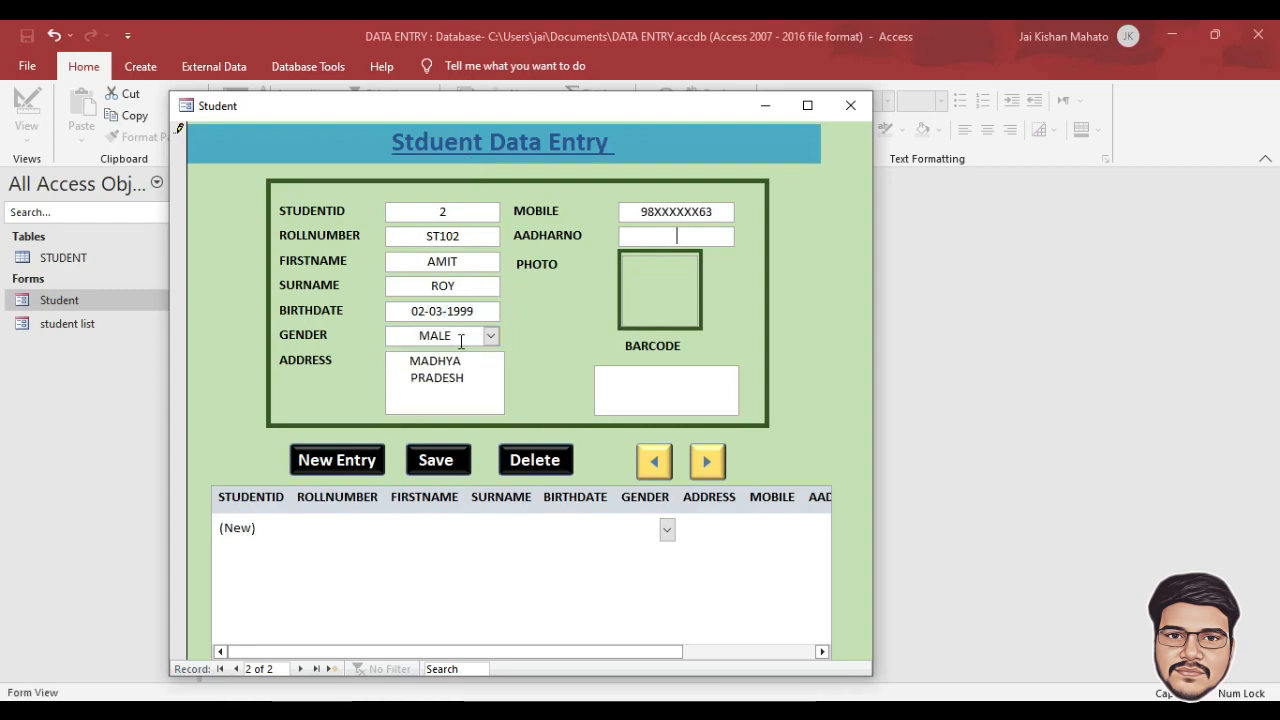
{"action": "type", "text": "5847XXXXXX"}
Step: Attach a photo file to the second student and save the record
{"action": "left_click", "coordinate": [662, 285]}
{"action": "left_click", "coordinate": [676, 237]}
{"action": "left_click", "coordinate": [778, 310]}
{"action": "left_click", "coordinate": [1033, 375]}
{"action": "left_click", "coordinate": [934, 642]}
{"action": "left_click", "coordinate": [704, 452]}
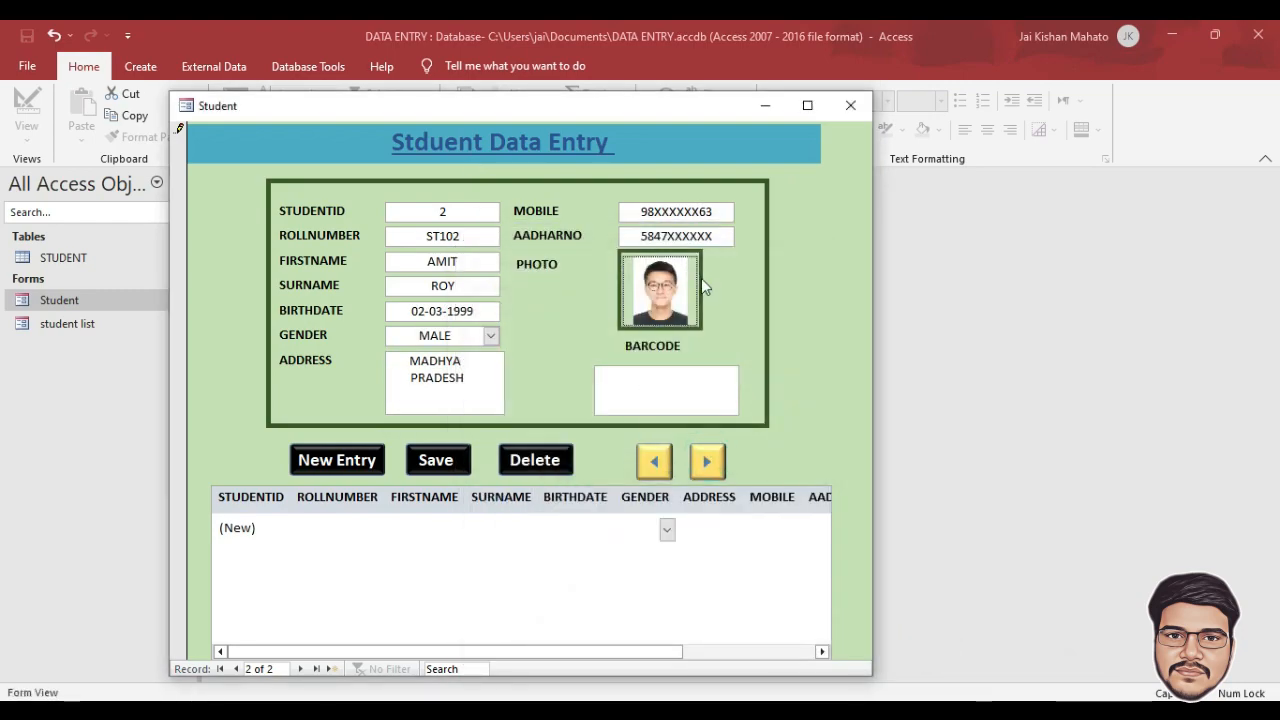
{"action": "left_click", "coordinate": [430, 460]}
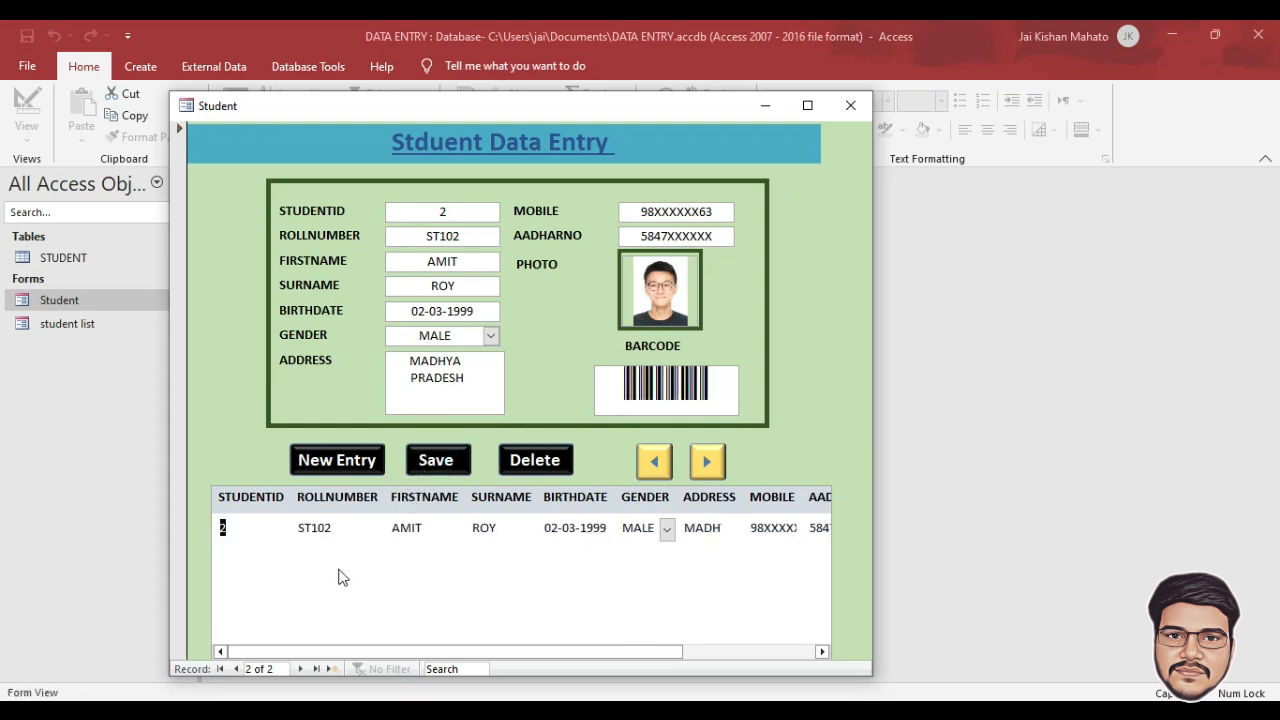
Step: In Design View, clear the subform's Link Master and Link Child Fields and set Default View to Continuous Forms
{"action": "right_click", "coordinate": [238, 440]}
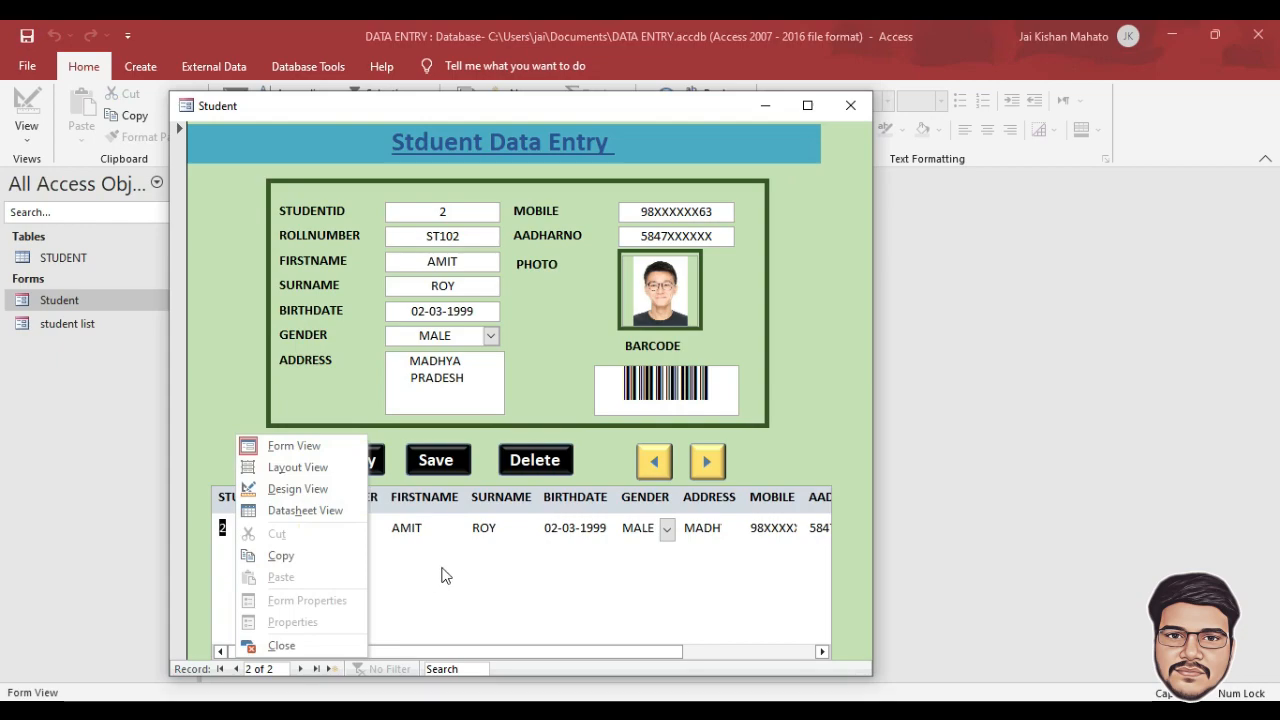
{"action": "left_click", "coordinate": [295, 489]}
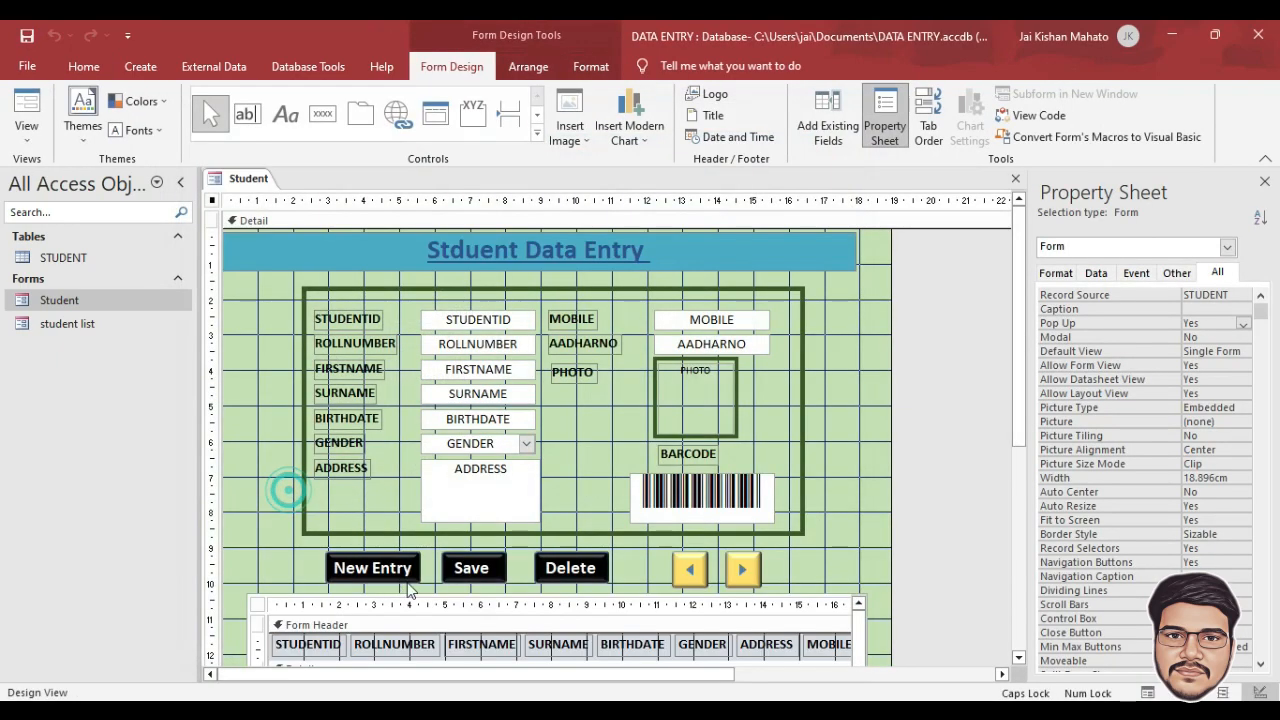
{"action": "left_click", "coordinate": [391, 569]}
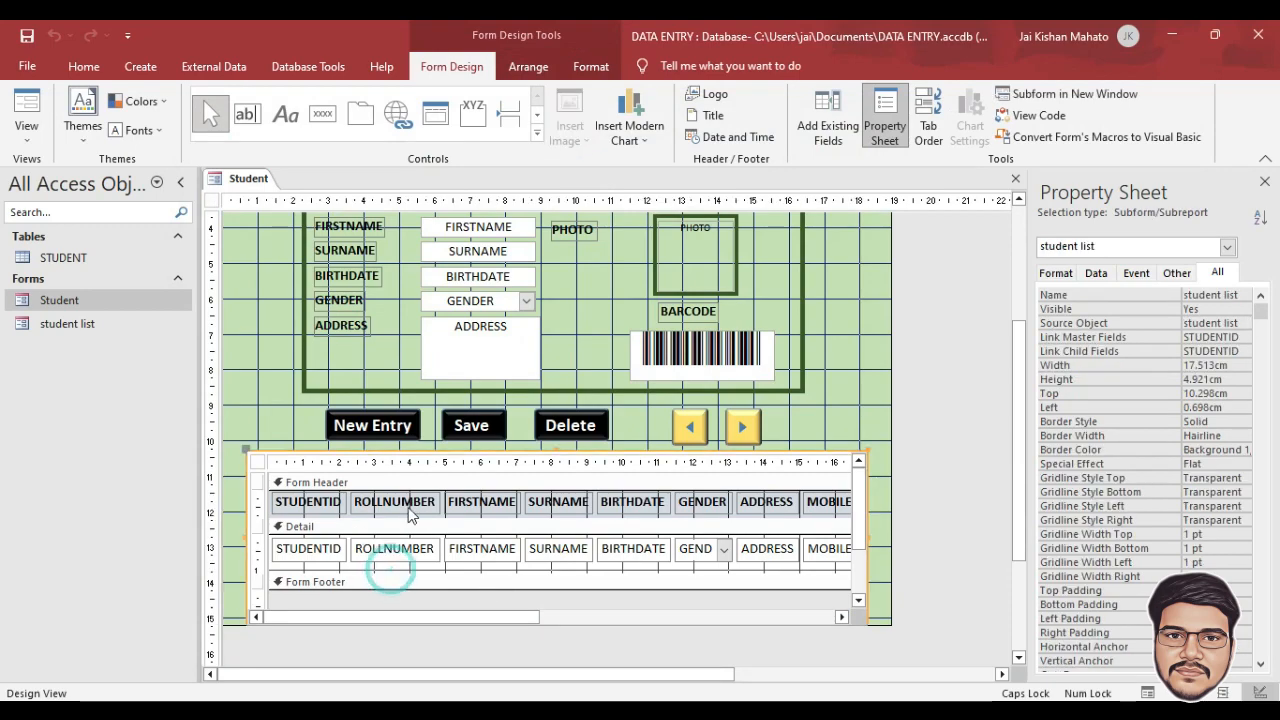
{"action": "left_click", "coordinate": [1096, 274]}
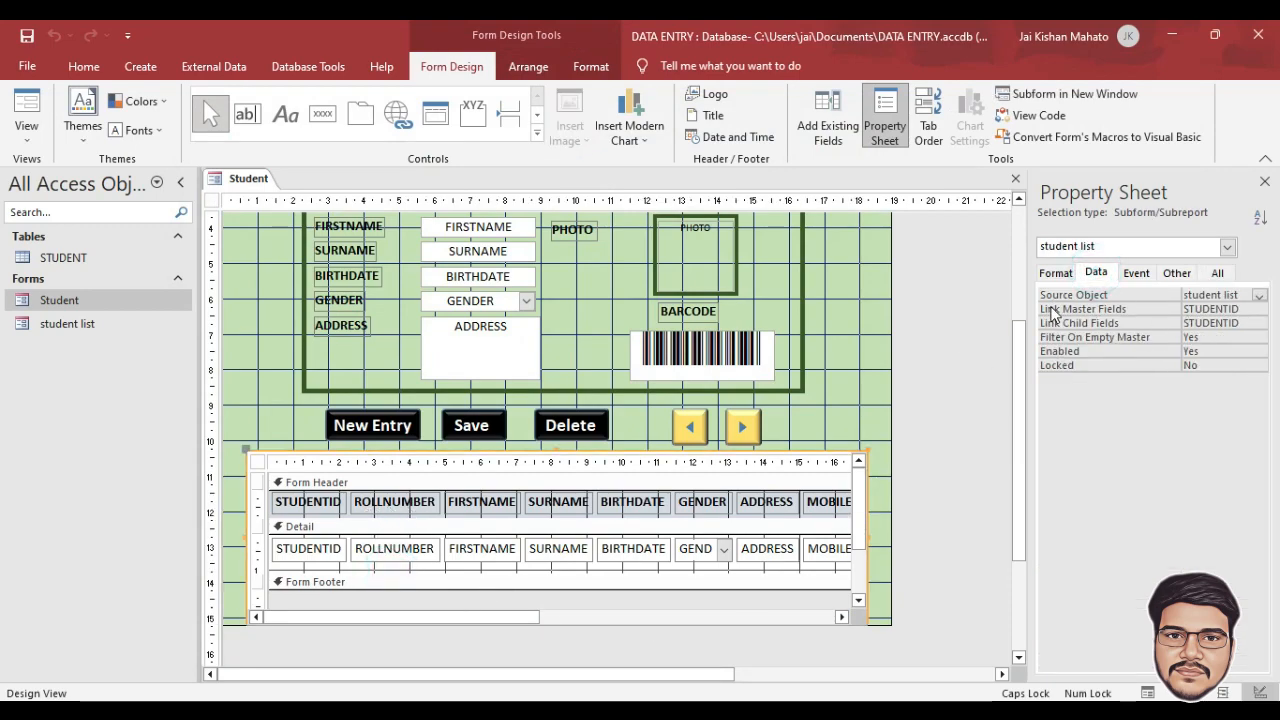
{"action": "left_click", "coordinate": [1206, 309]}
{"action": "left_click_drag", "start_coordinate": [1189, 309], "coordinate": [1243, 309]}
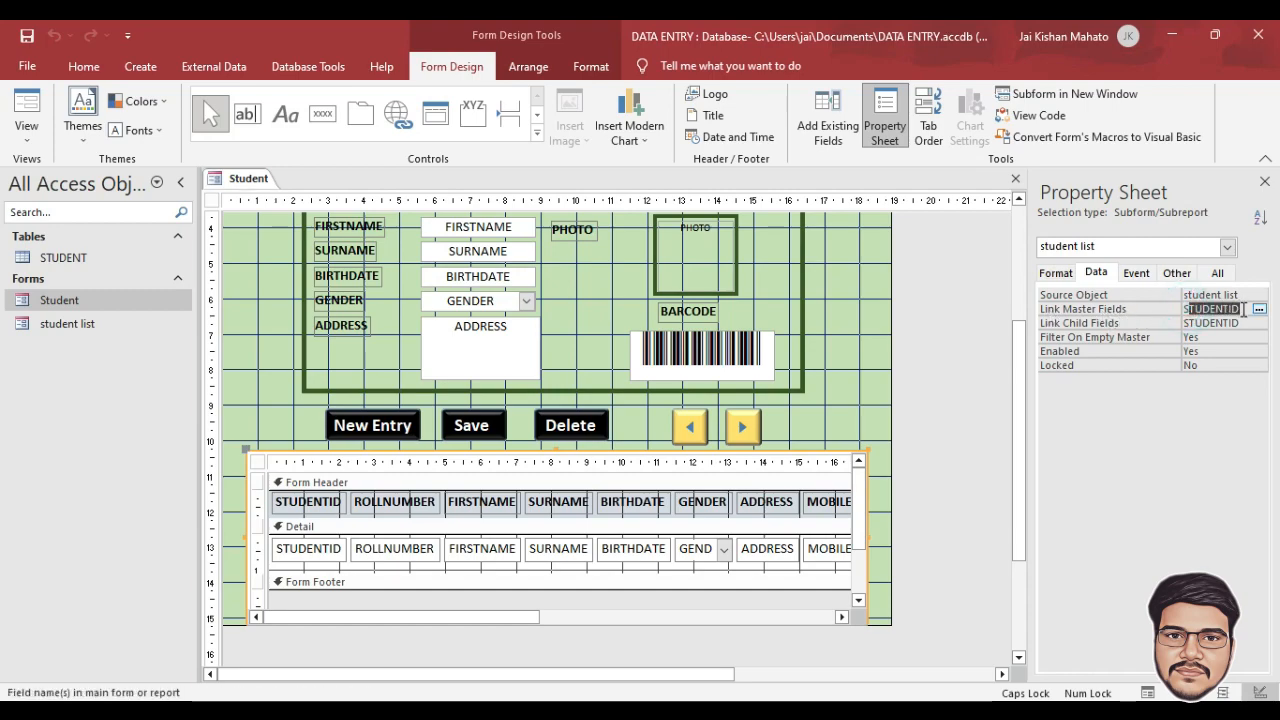
{"action": "type", "text": "S"}
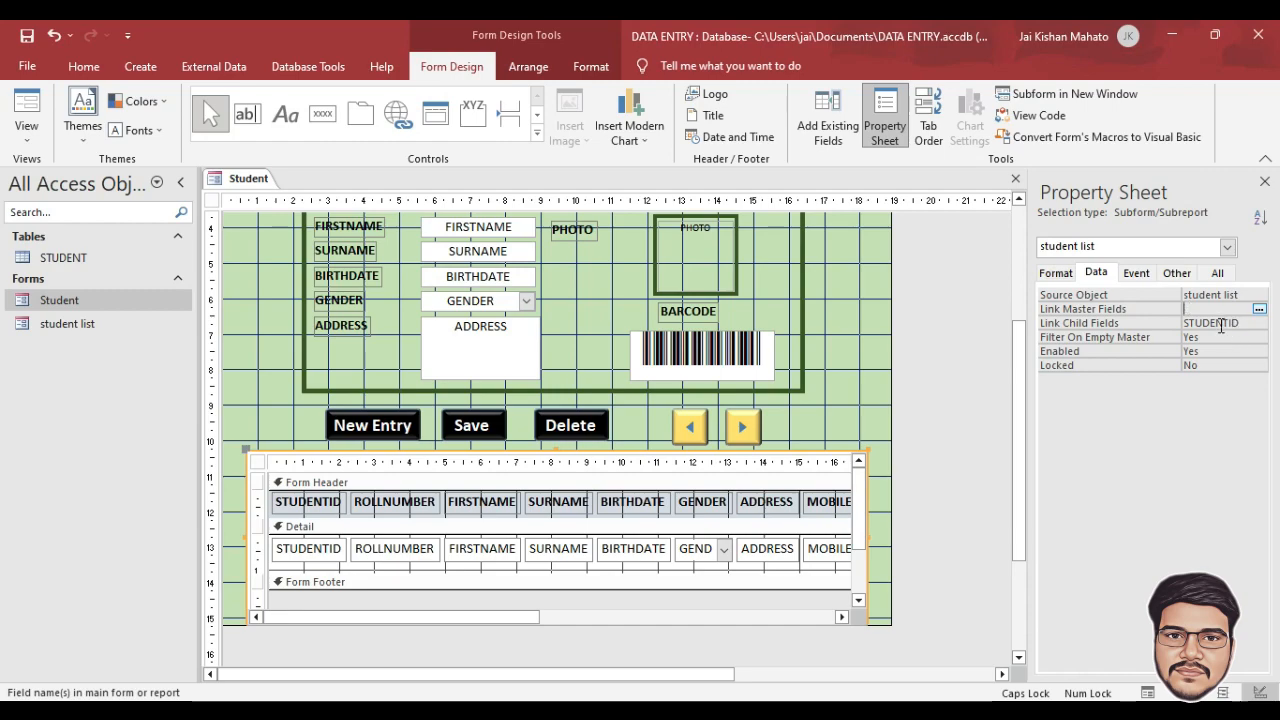
{"action": "left_click_drag", "start_coordinate": [1240, 323], "coordinate": [1188, 325]}
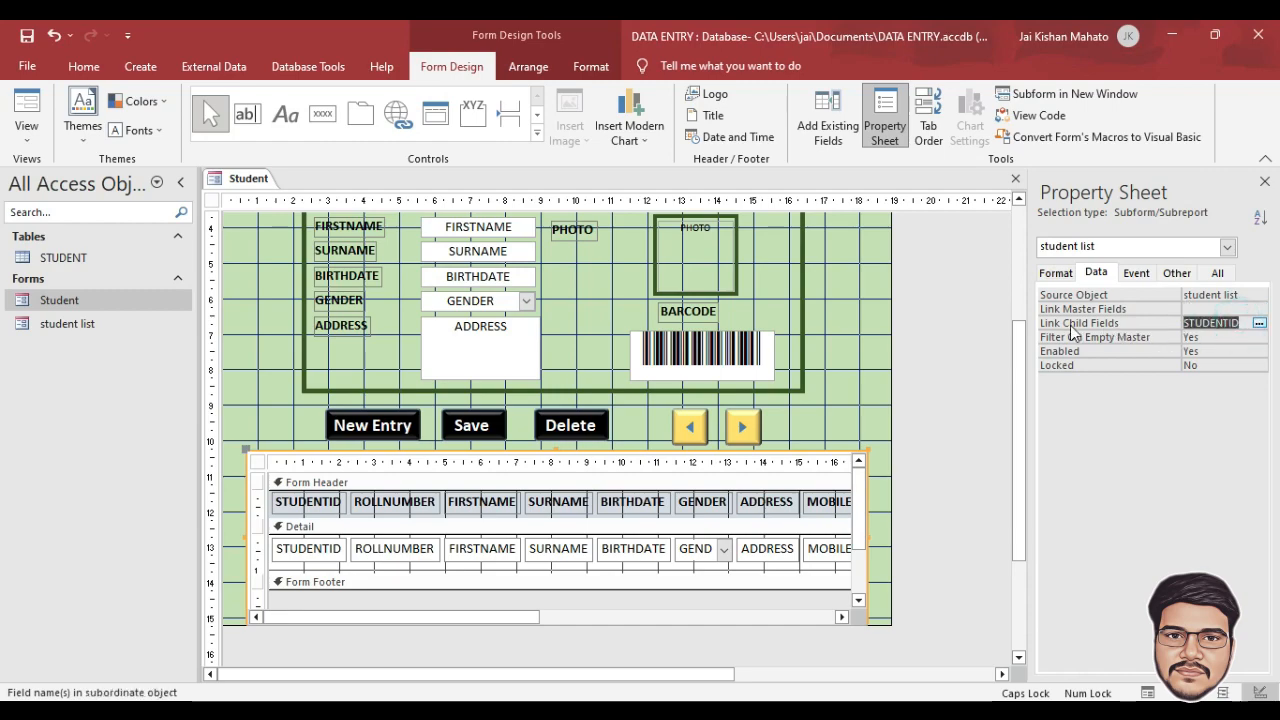
{"action": "key", "text": "BackSpace"}
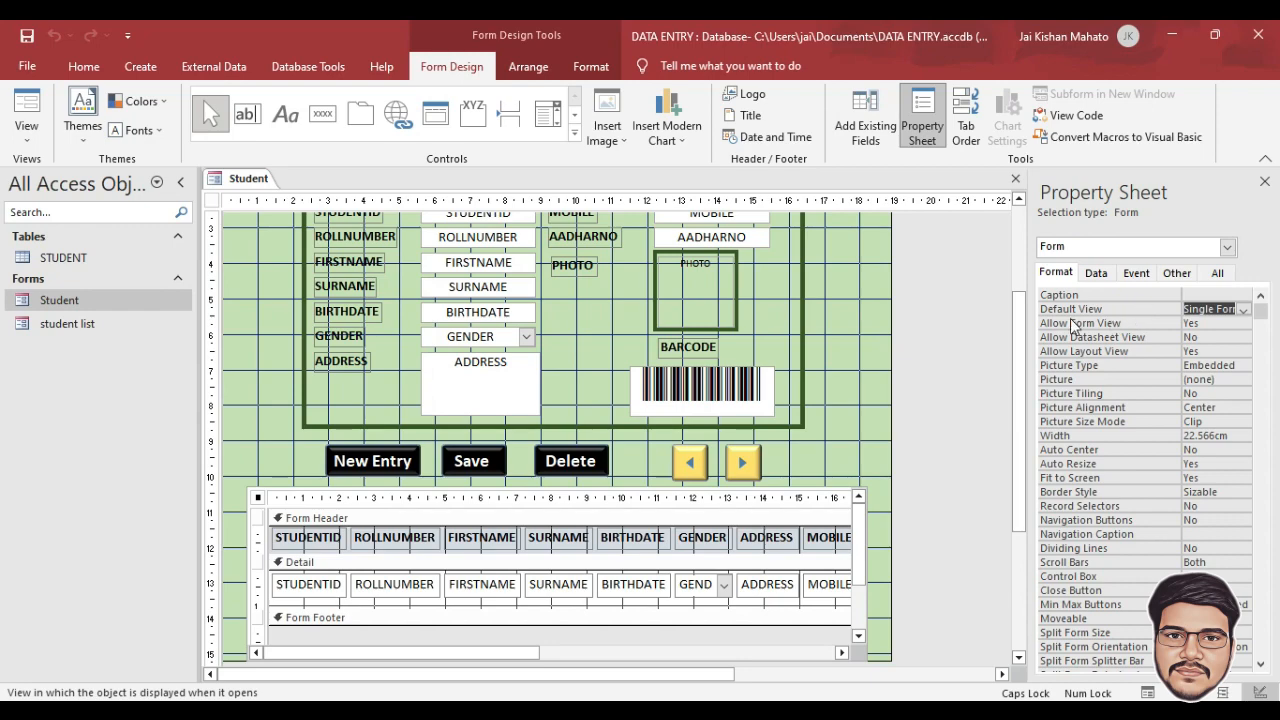
{"action": "left_click", "coordinate": [1243, 311]}
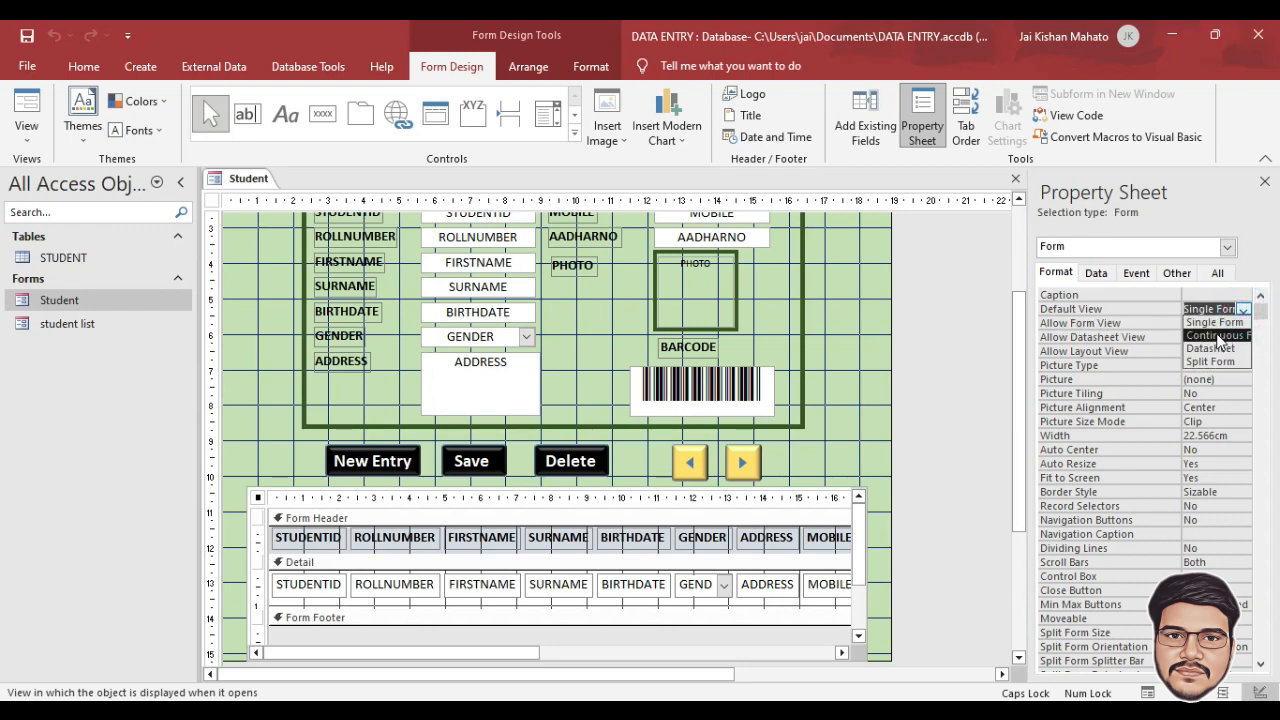
{"action": "left_click", "coordinate": [1217, 336]}
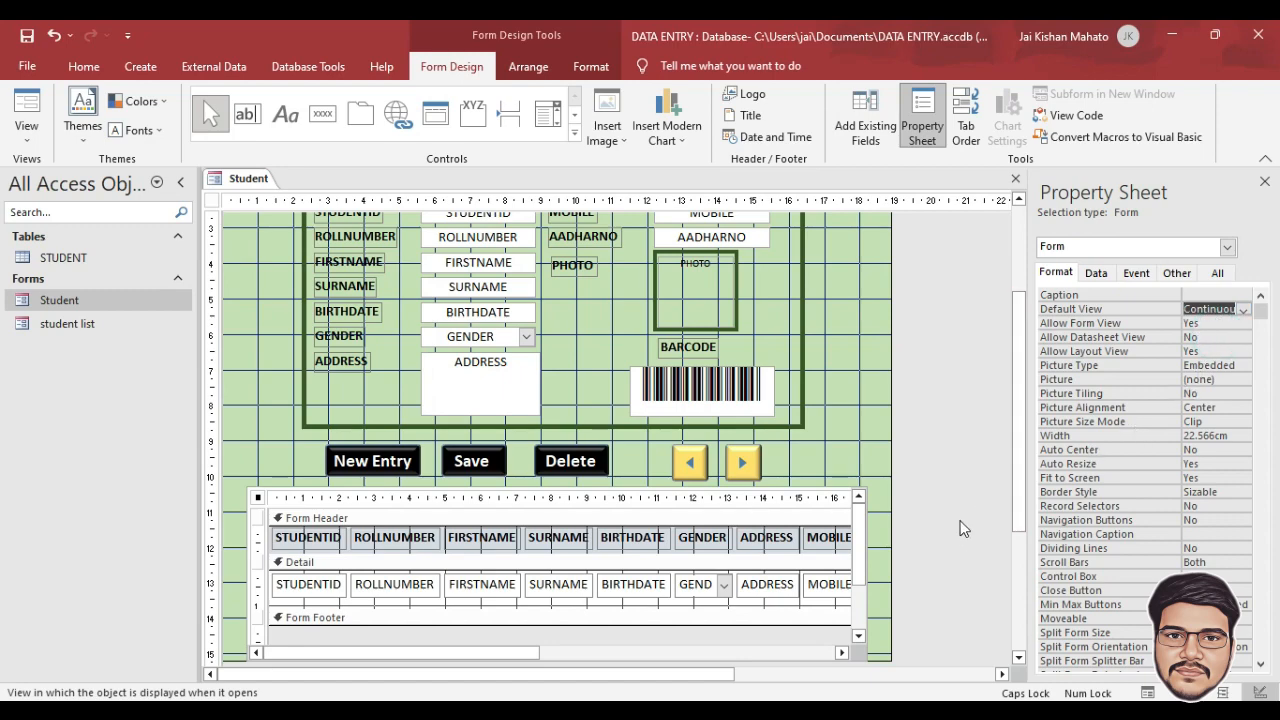
Step: Save and close the design, then reopen the Student form and reposition its window
{"action": "key", "text": "ctrl+s"}
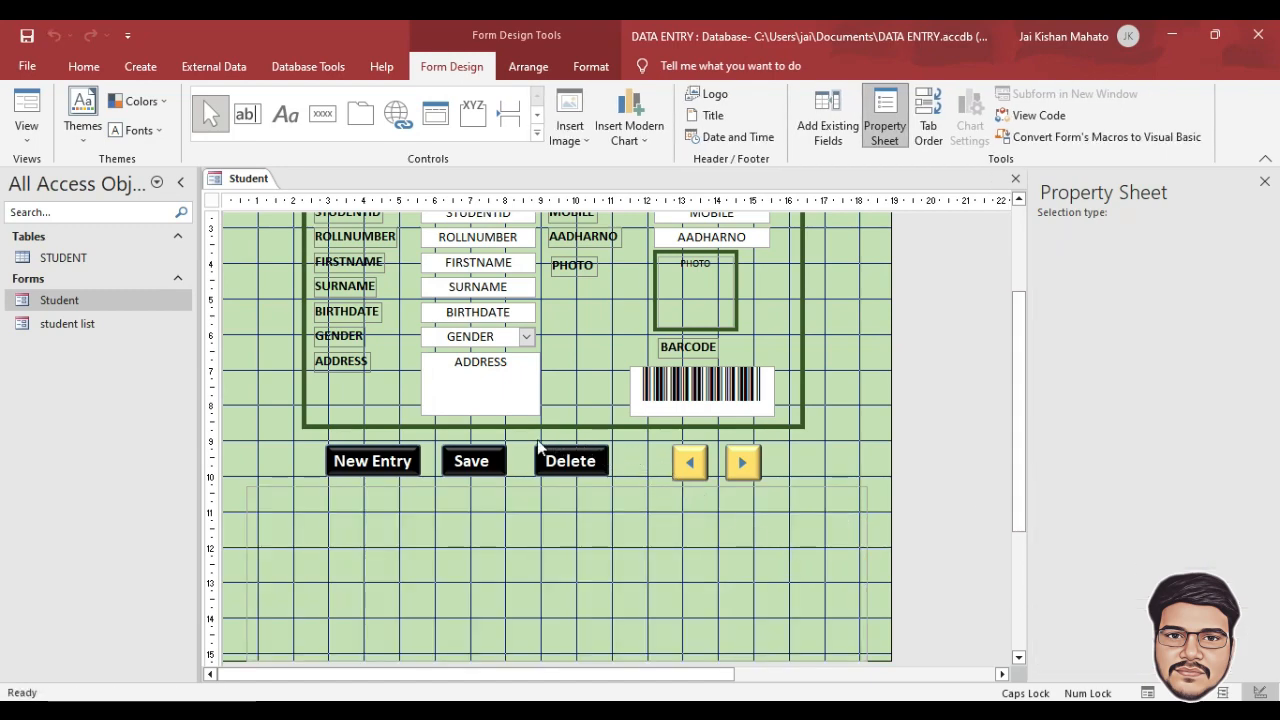
{"action": "right_click", "coordinate": [250, 180]}
{"action": "left_click", "coordinate": [285, 220]}
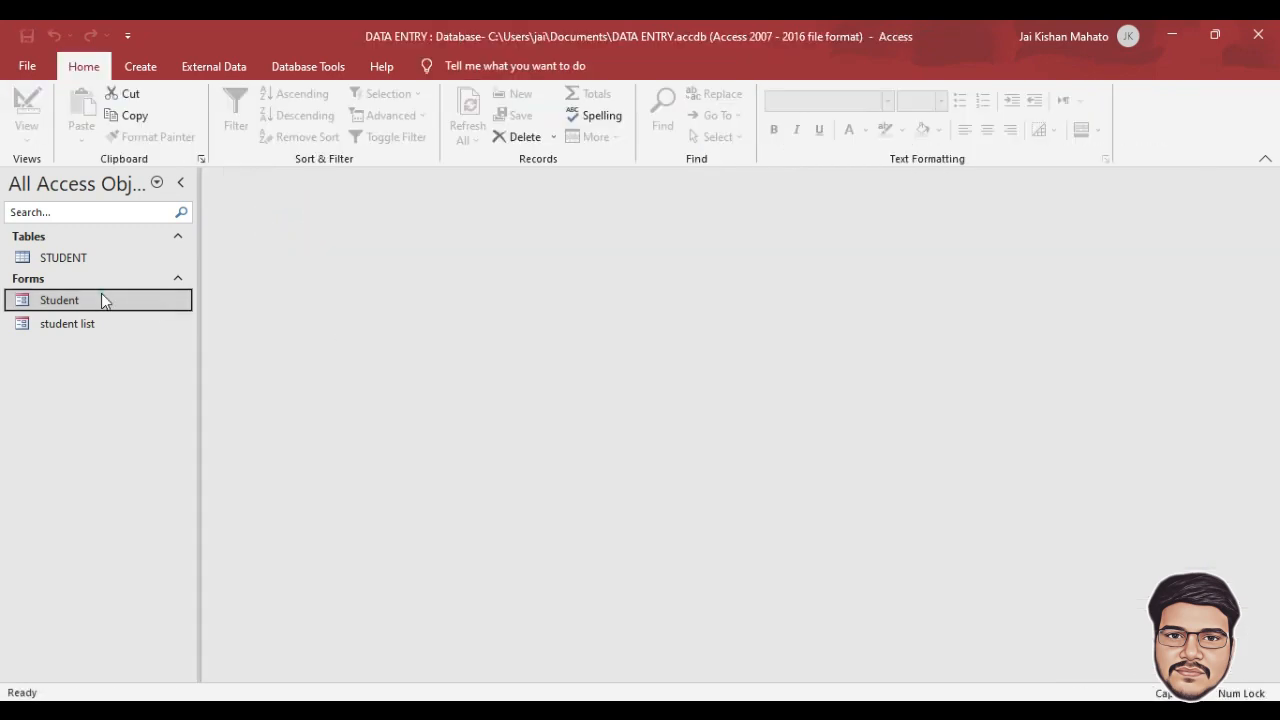
{"action": "double_click", "coordinate": [102, 297]}
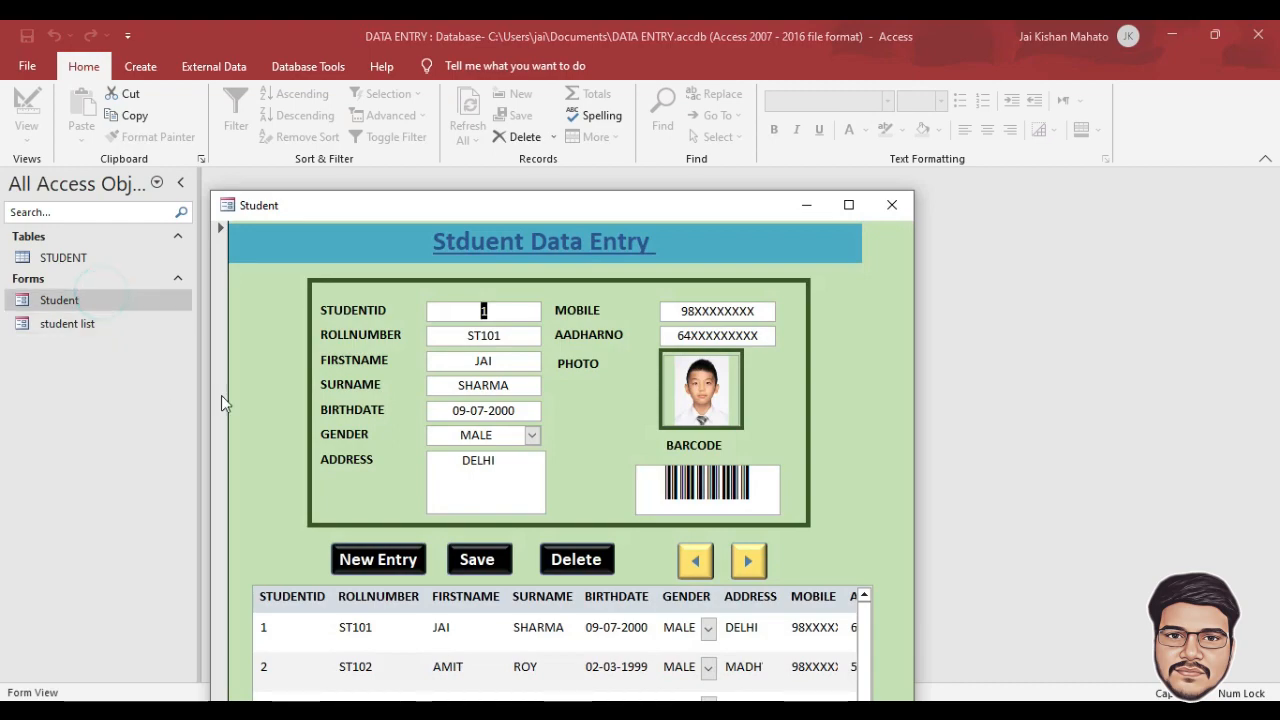
{"action": "left_click_drag", "start_coordinate": [585, 204], "coordinate": [538, 110]}
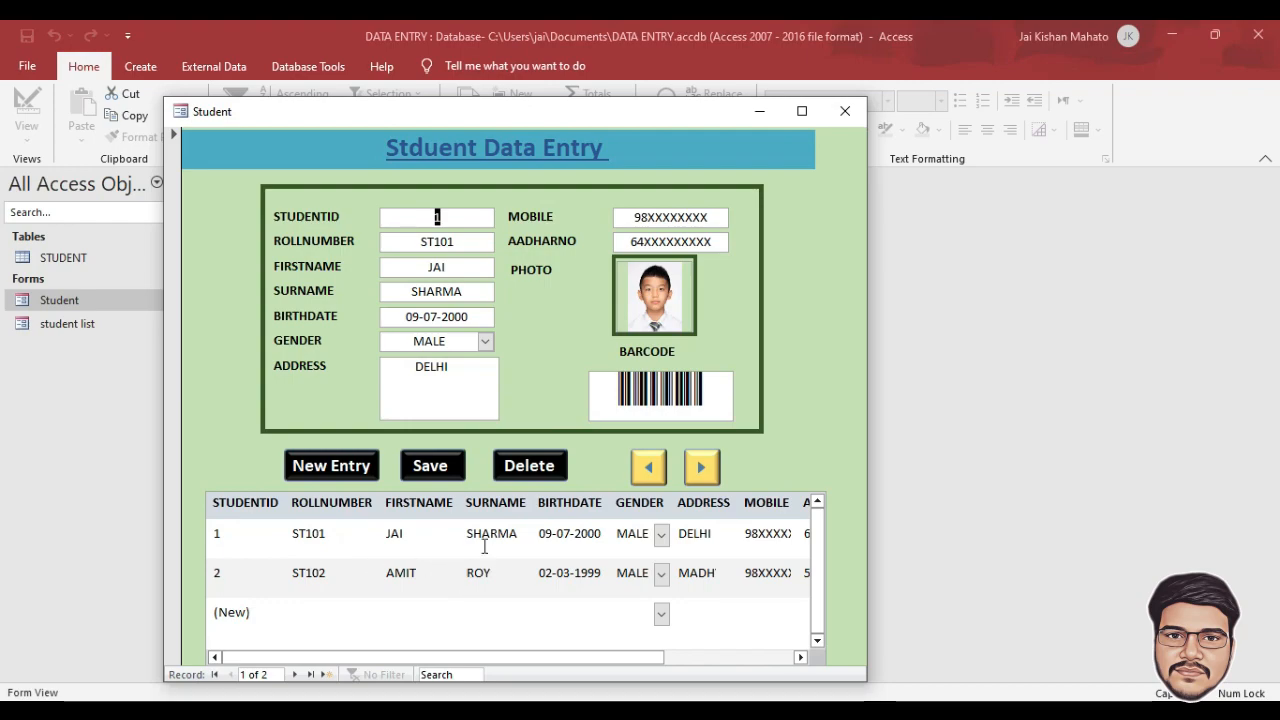
{"action": "left_click", "coordinate": [323, 468]}
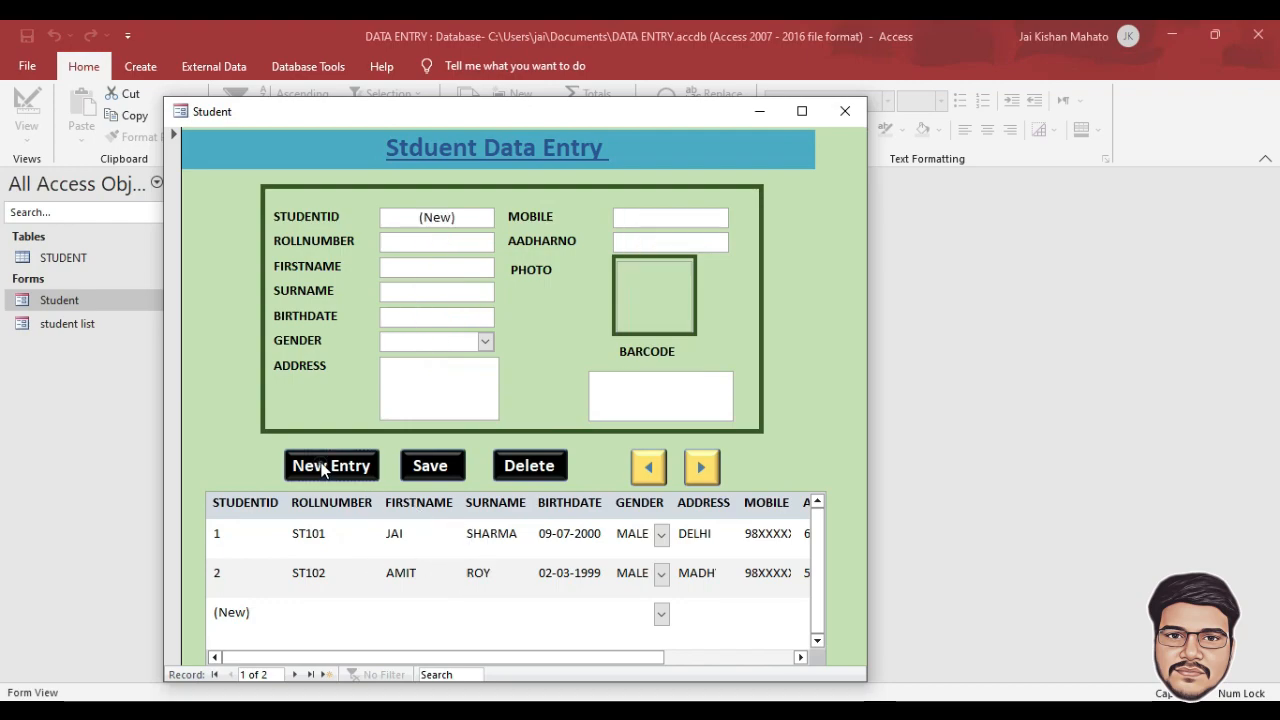
{"action": "left_click", "coordinate": [426, 243]}
{"action": "type", "text": "ST"}
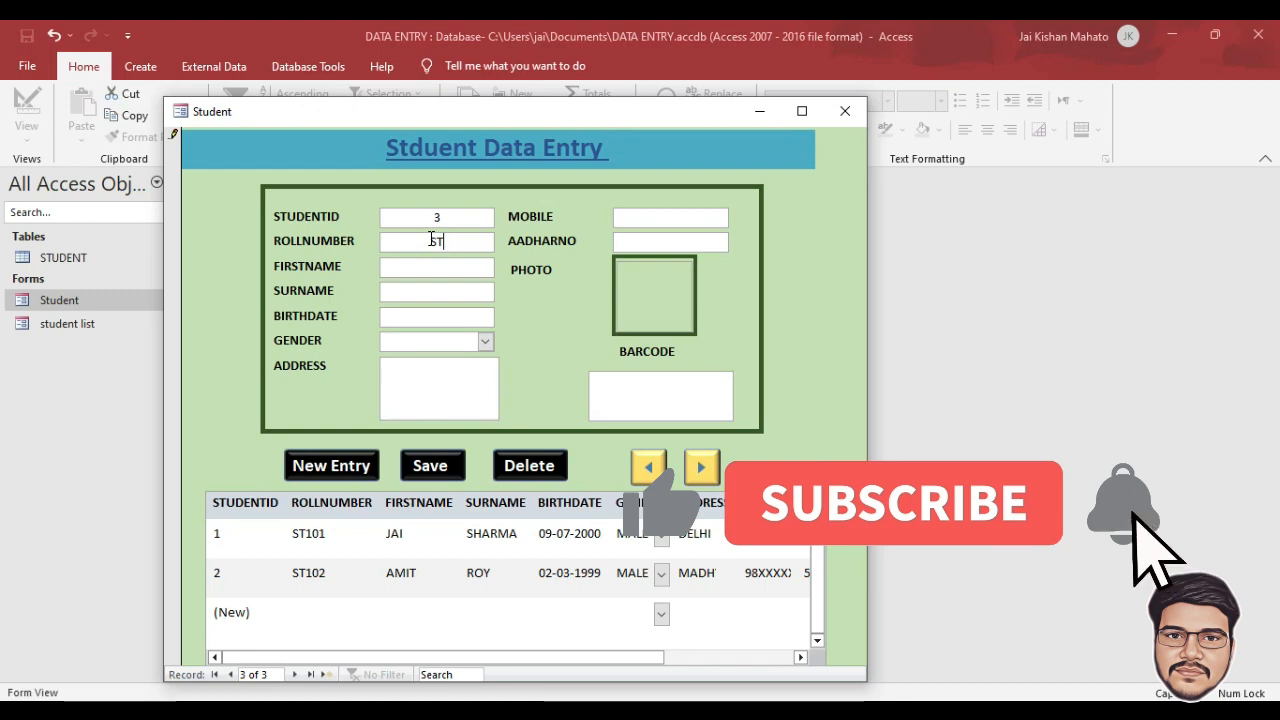
{"action": "type", "text": "103"}
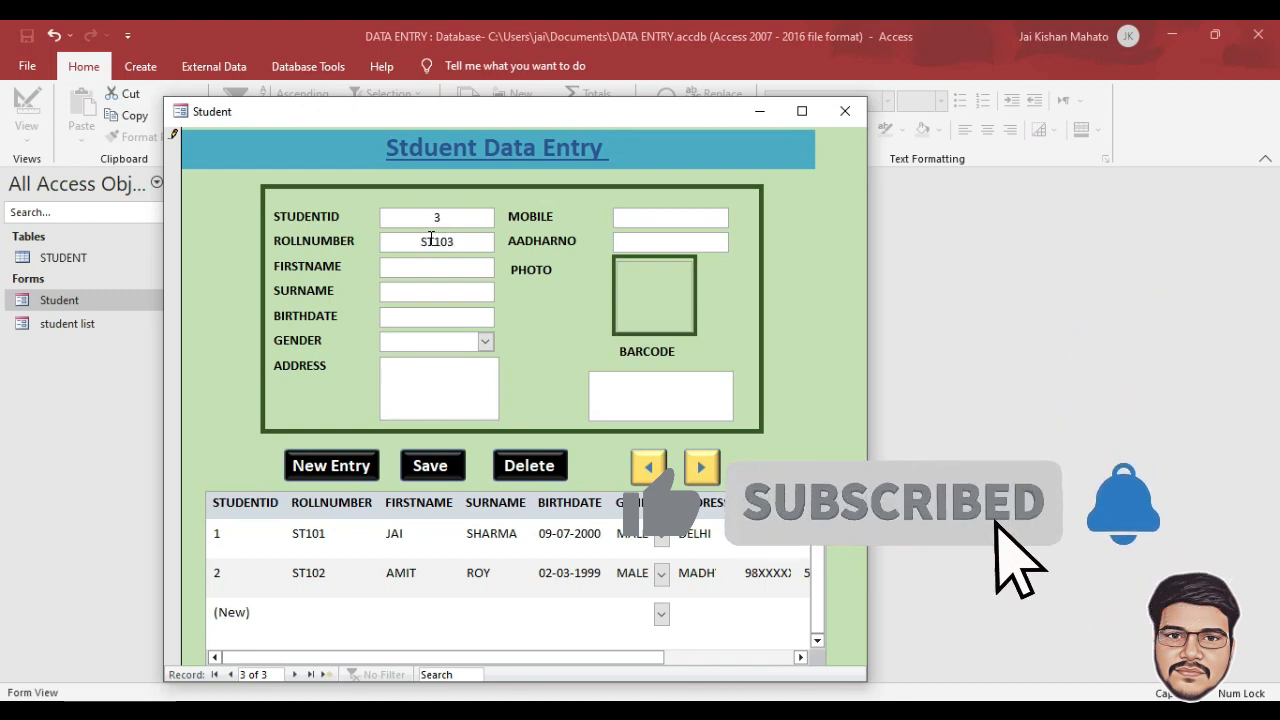
{"action": "key", "text": "Tab"}
{"action": "type", "text": "SU"}
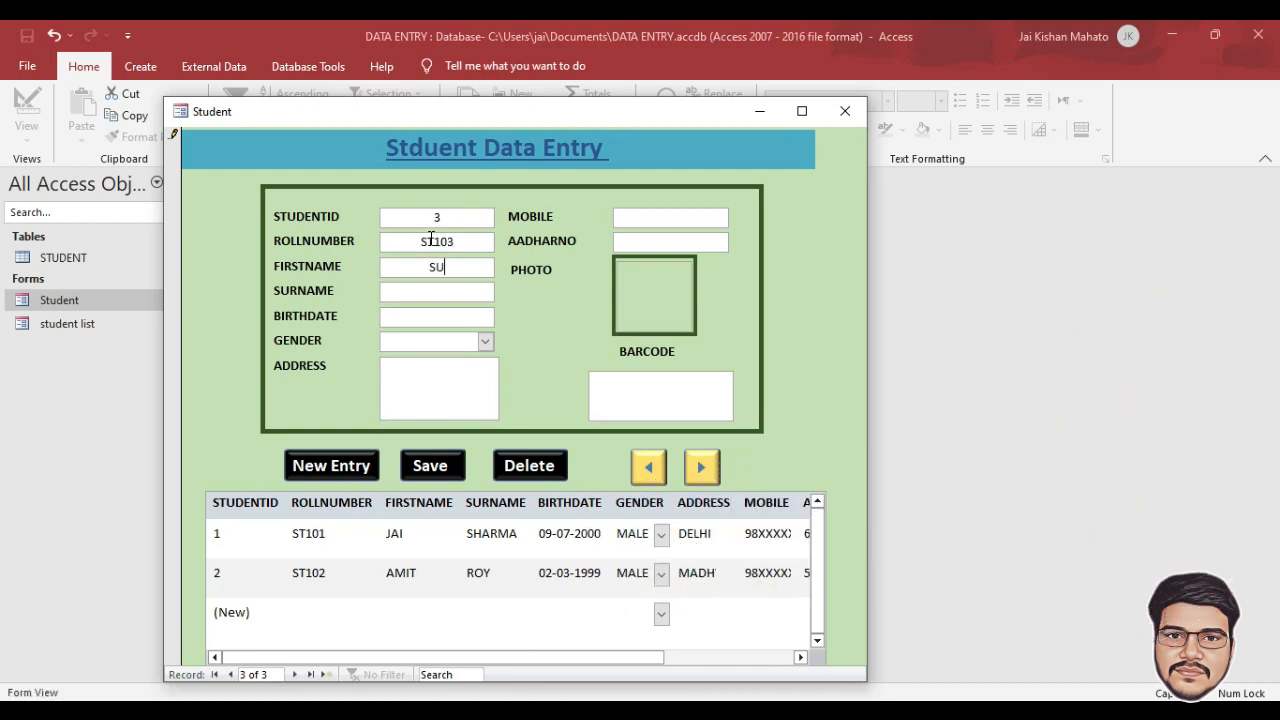
{"action": "type", "text": "TIWARI"}
{"action": "key", "text": "Tab"}
{"action": "left_click", "coordinate": [505, 314]}
{"action": "left_click", "coordinate": [490, 388]}
{"action": "key", "text": "BackSpace"}
{"action": "key", "text": "BackSpace"}
{"action": "type", "text": "01"}
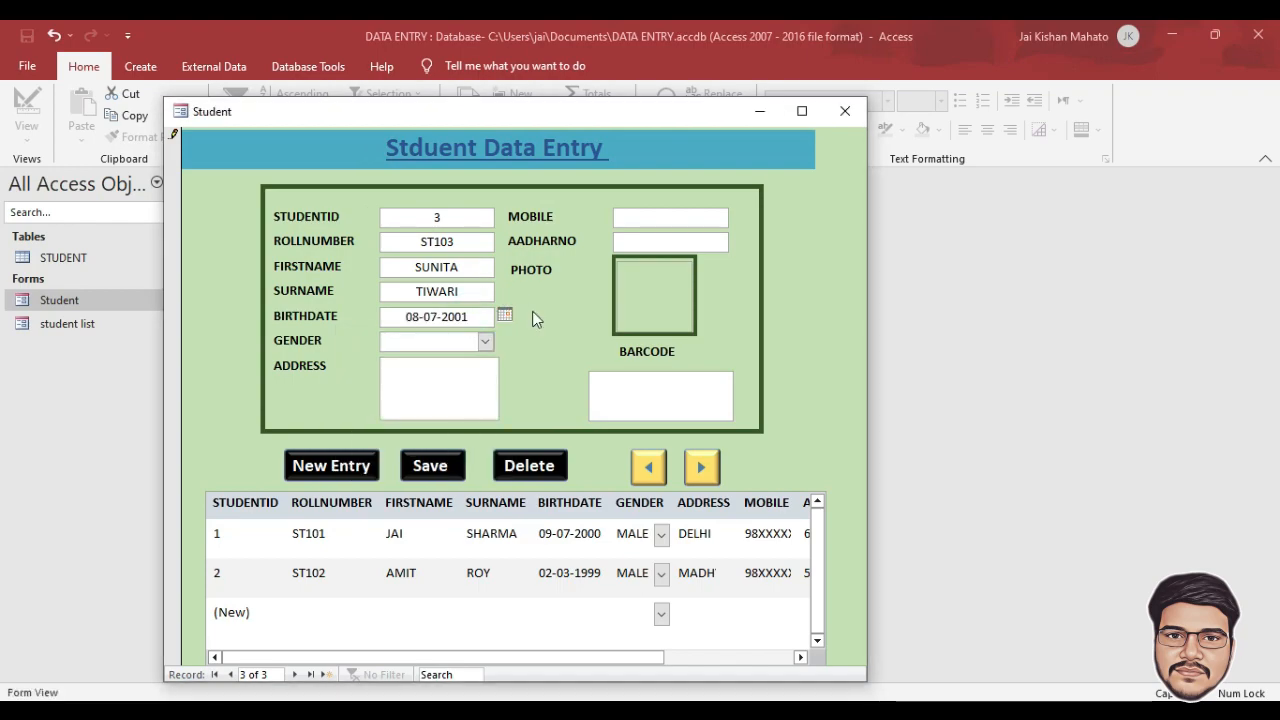
{"action": "left_click", "coordinate": [485, 342]}
{"action": "left_click", "coordinate": [439, 379]}
{"action": "type", "text": "UTTAR PRADESH"}
{"action": "key", "text": "Tab"}
{"action": "type", "text": "98XXXXXX36"}
{"action": "key", "text": "Tab"}
{"action": "type", "text": "64XXXXXXXX25"}
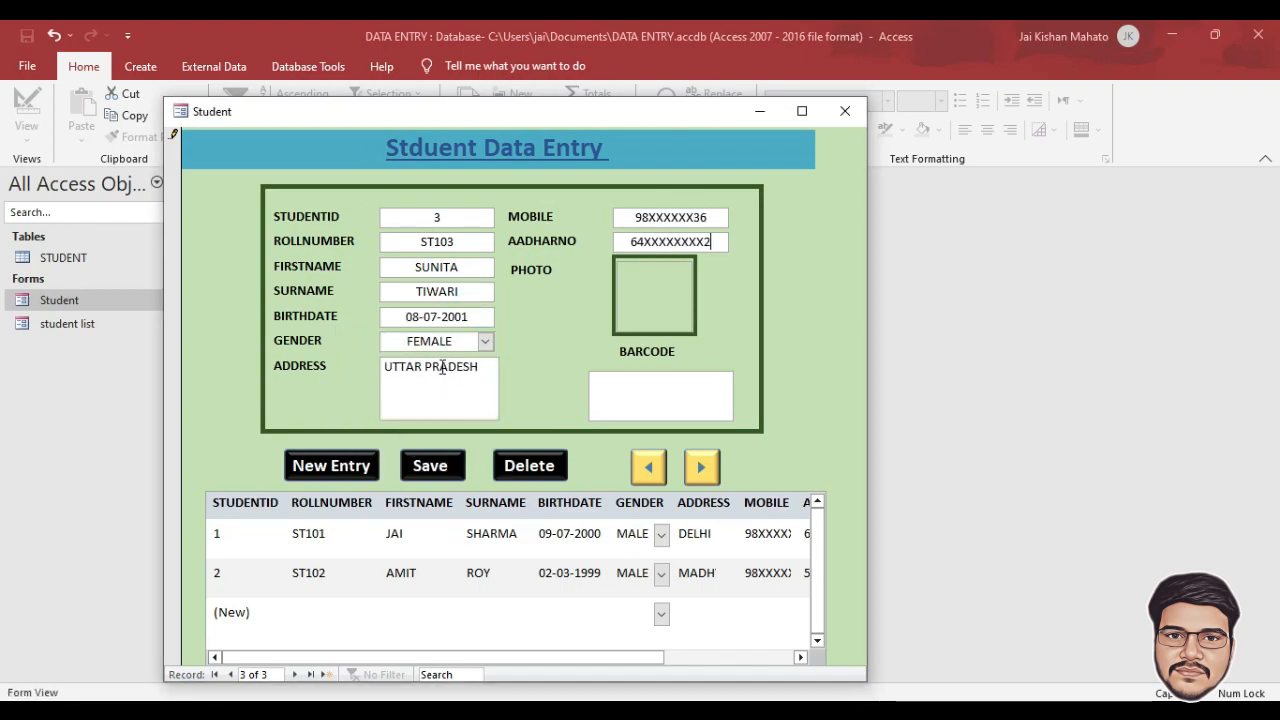
Step: Attach a photo, save the third student, and check the list for the new row
{"action": "double_click", "coordinate": [654, 295]}
{"action": "left_click", "coordinate": [782, 313]}
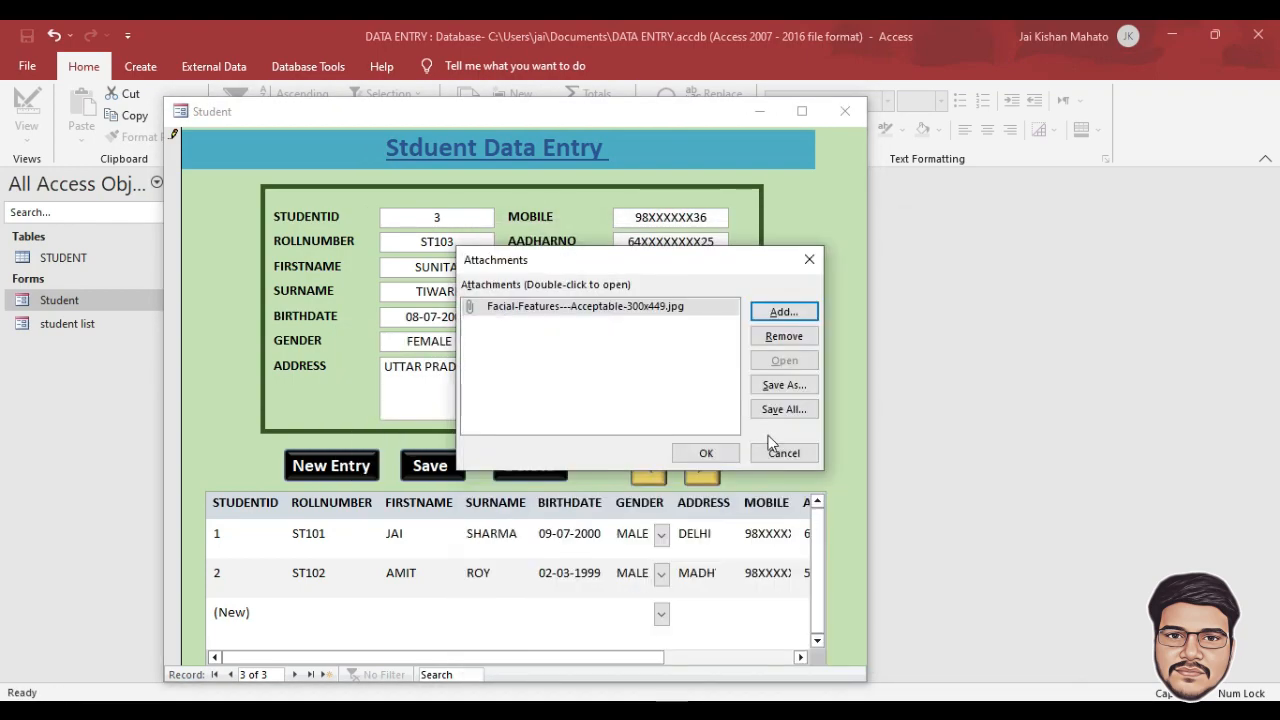
{"action": "left_click", "coordinate": [706, 453]}
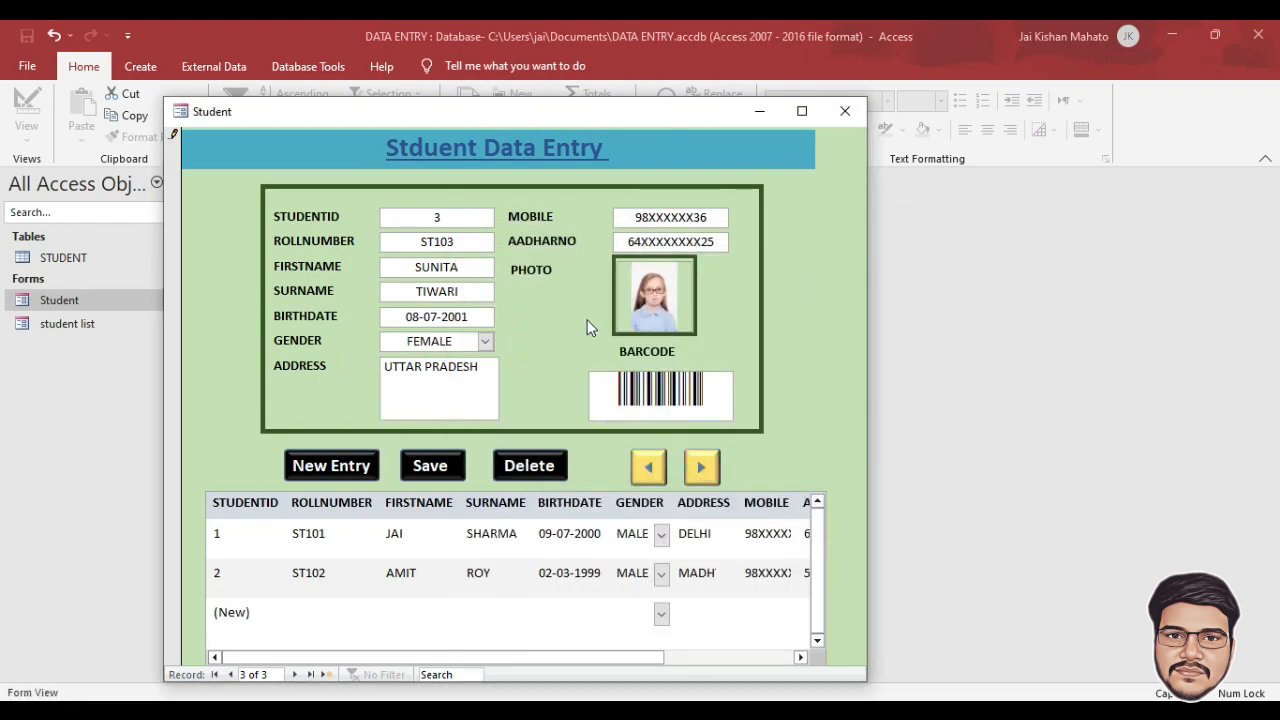
{"action": "left_click", "coordinate": [432, 468]}
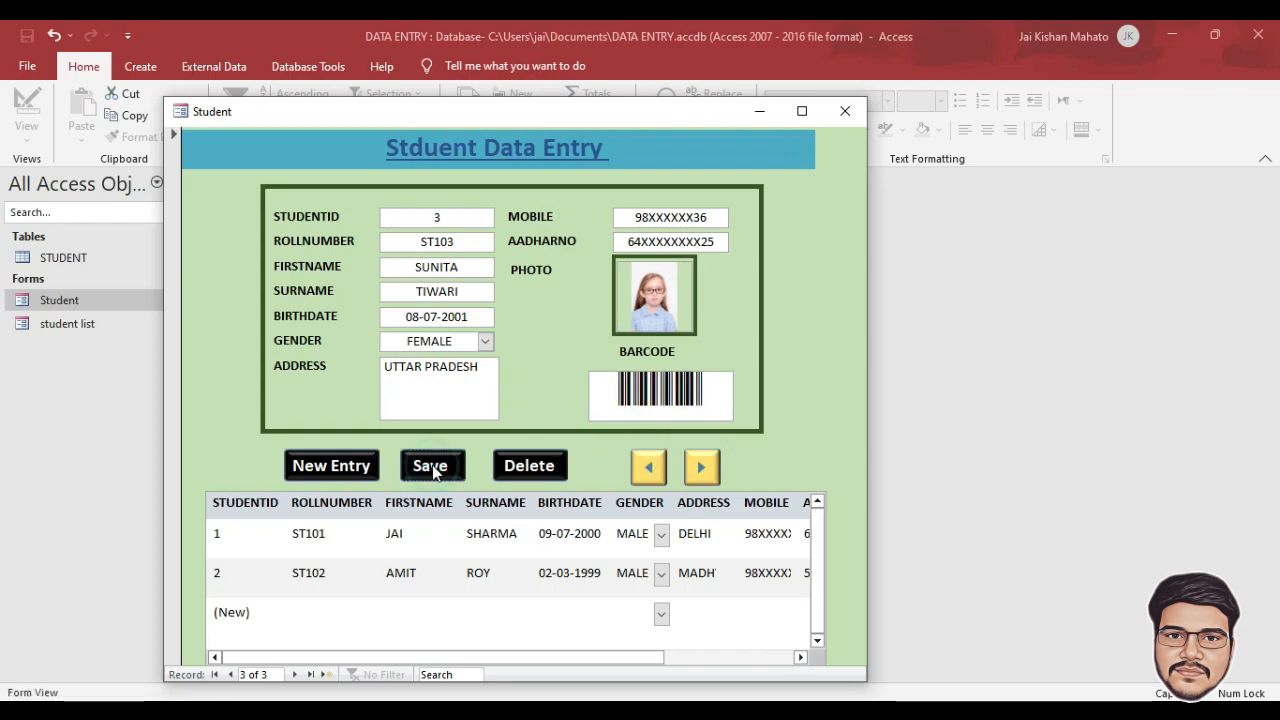
{"action": "left_click", "coordinate": [531, 604]}
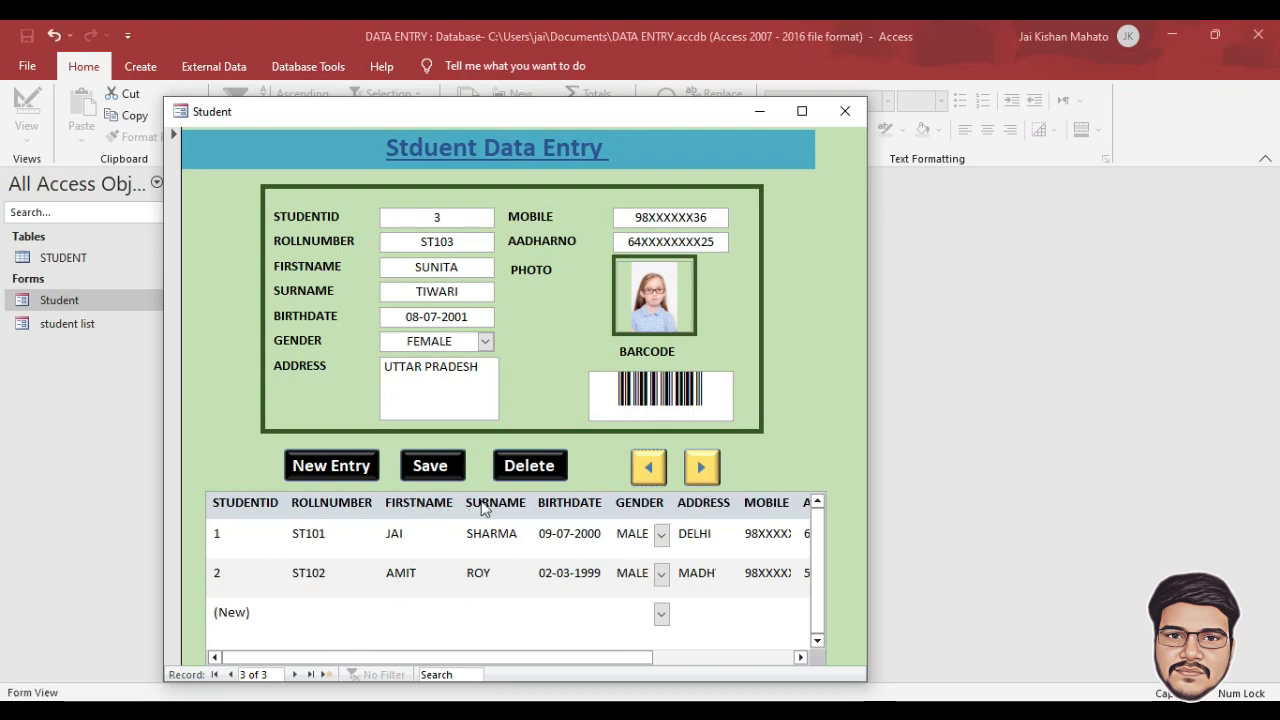
Step: Check the stored records in Datasheet View, then close the Student form
{"action": "right_click", "coordinate": [595, 465]}
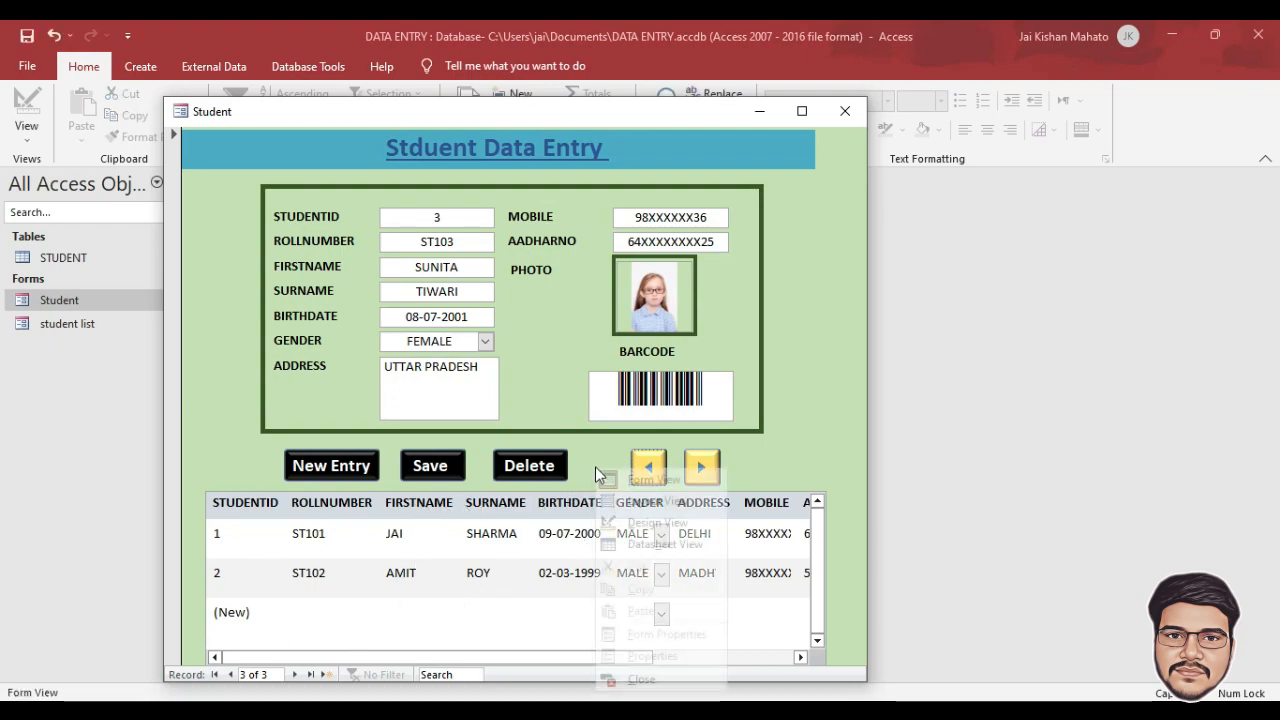
{"action": "left_click", "coordinate": [642, 538]}
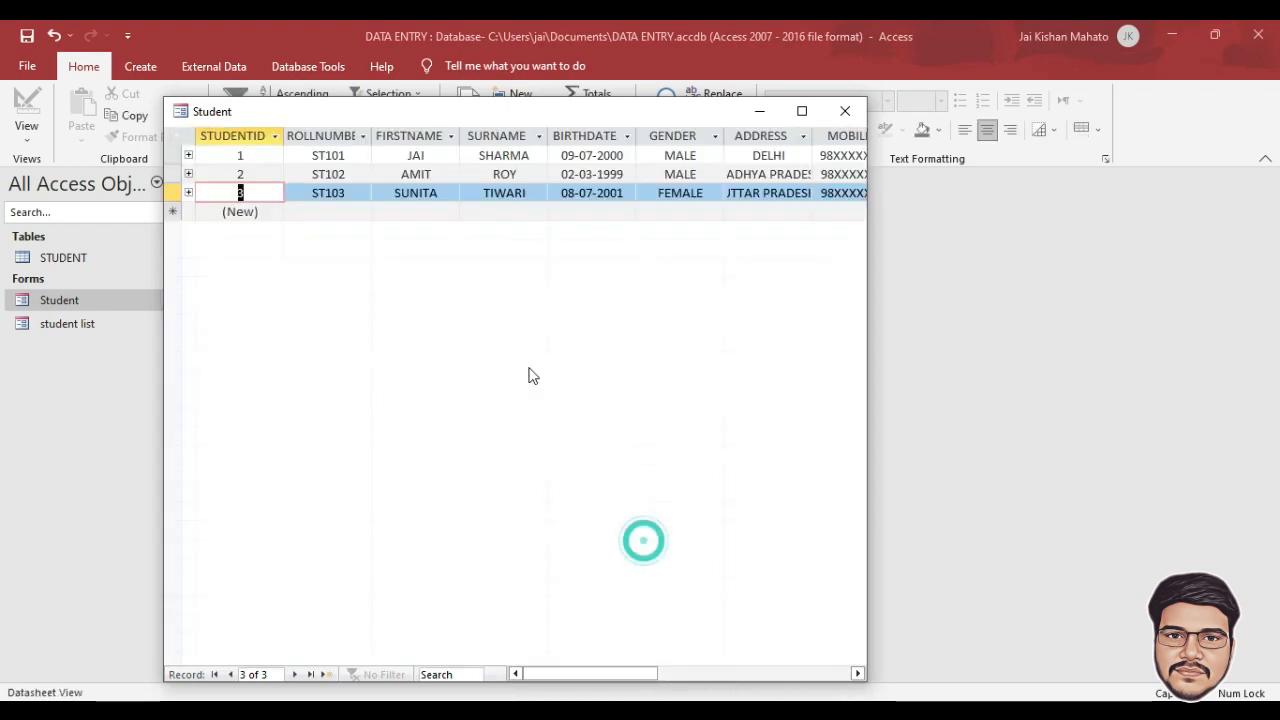
{"action": "left_click", "coordinate": [855, 124]}
Step: Reopen the Student form in Design View and pick the Button control
{"action": "right_click", "coordinate": [101, 297]}
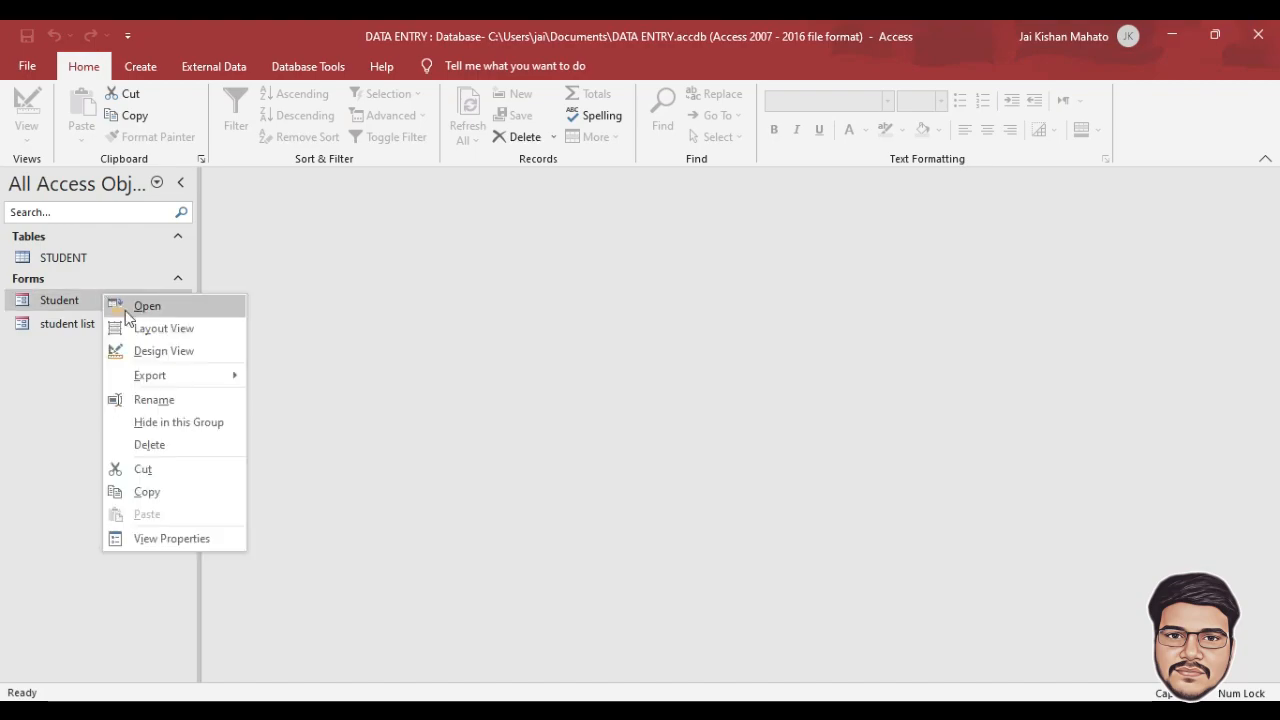
{"action": "left_click", "coordinate": [150, 351]}
{"action": "scroll", "coordinate": [764, 512], "scroll_direction": "down", "scroll_amount": 3}
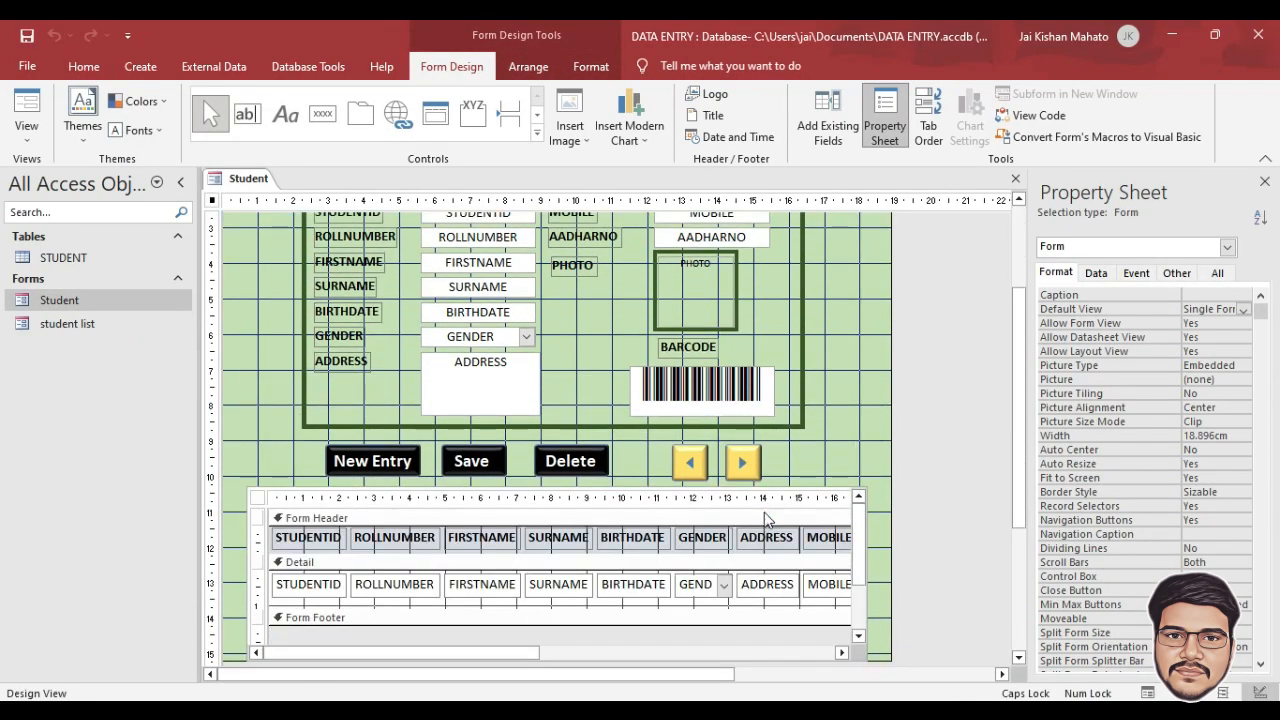
{"action": "left_click", "coordinate": [322, 113]}
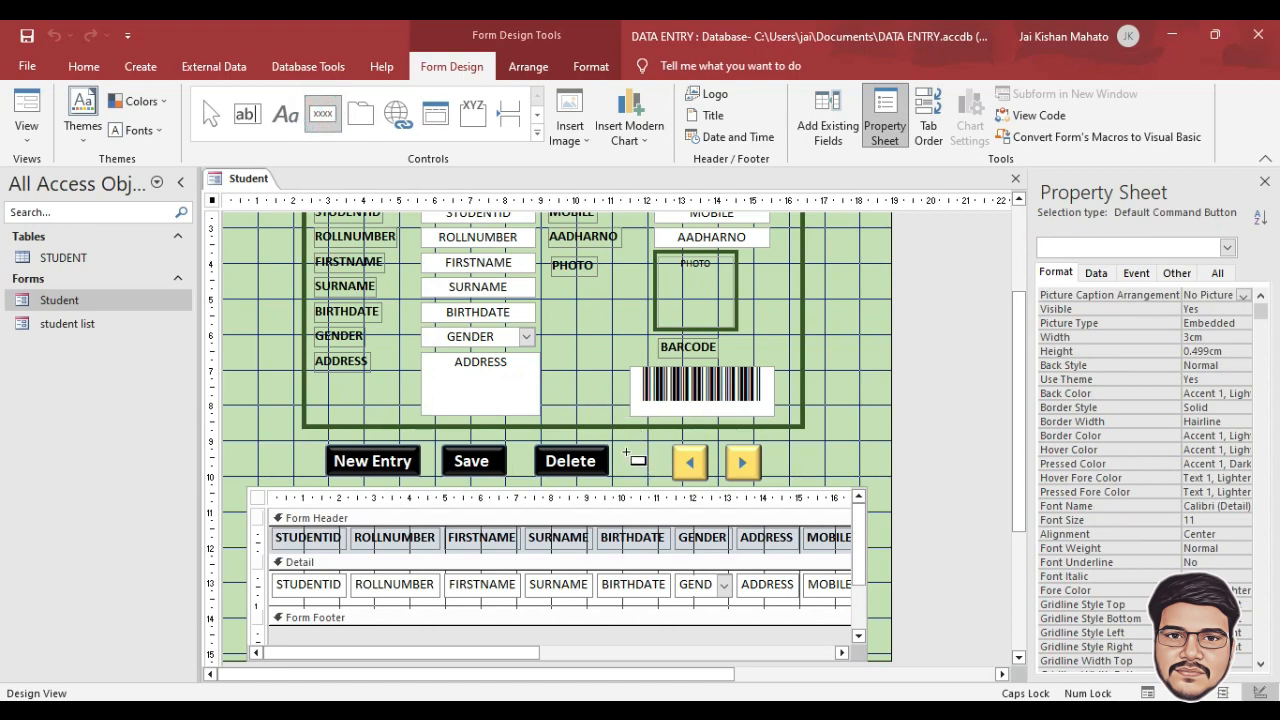
Step: Add a Refresh Form Data picture button beside Delete, align it, and open the form
{"action": "left_click", "coordinate": [626, 453]}
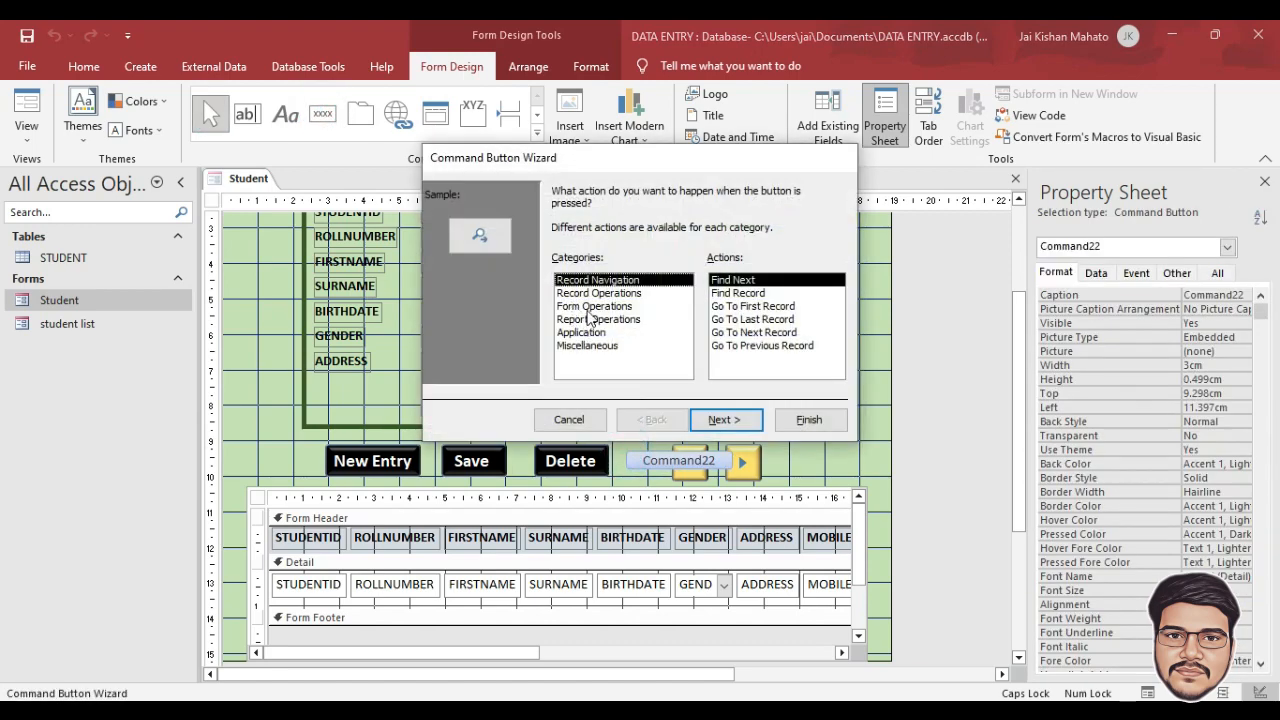
{"action": "left_click", "coordinate": [590, 307]}
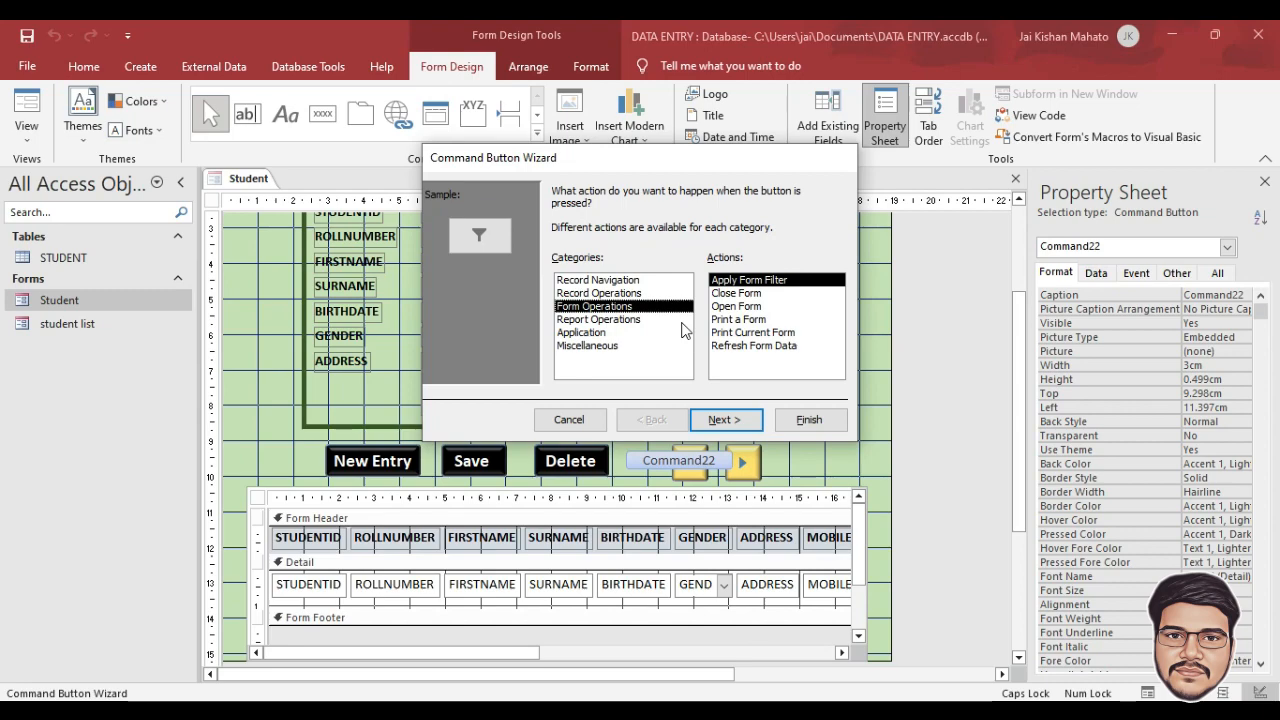
{"action": "left_click", "coordinate": [722, 345]}
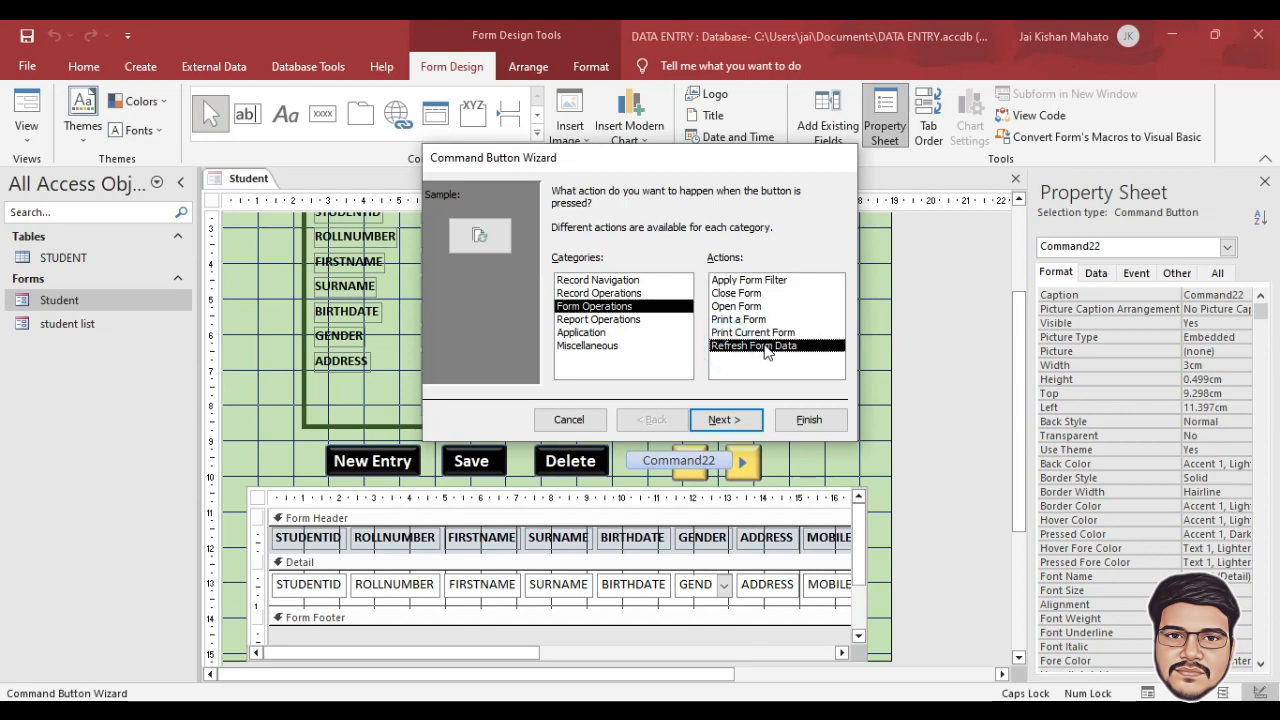
{"action": "left_click", "coordinate": [738, 424]}
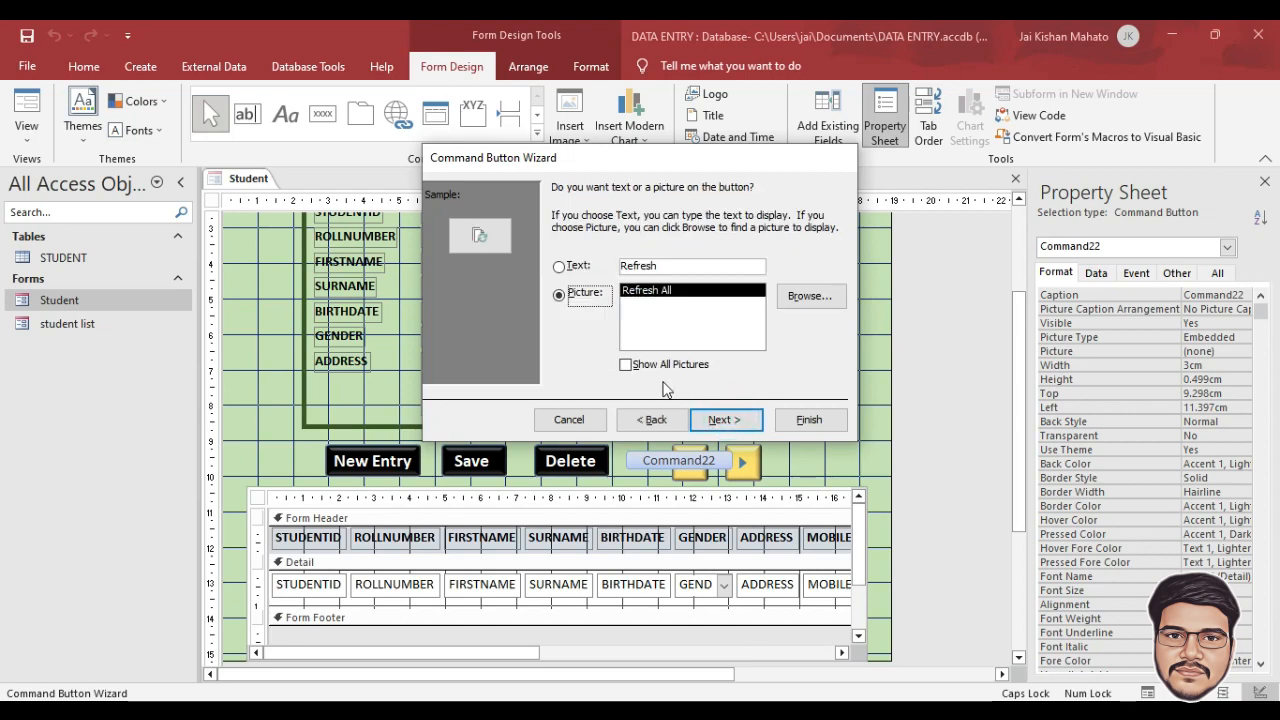
{"action": "left_click", "coordinate": [809, 419]}
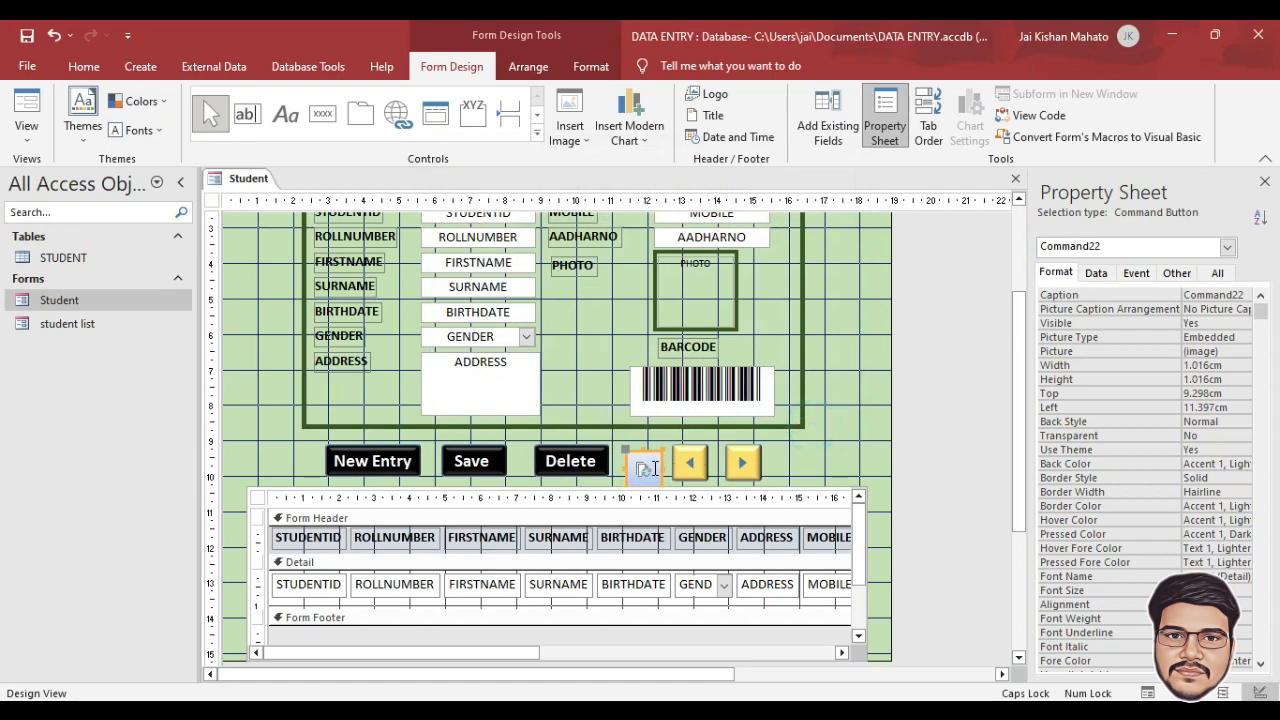
{"action": "left_click", "coordinate": [817, 435]}
{"action": "left_click", "coordinate": [643, 463]}
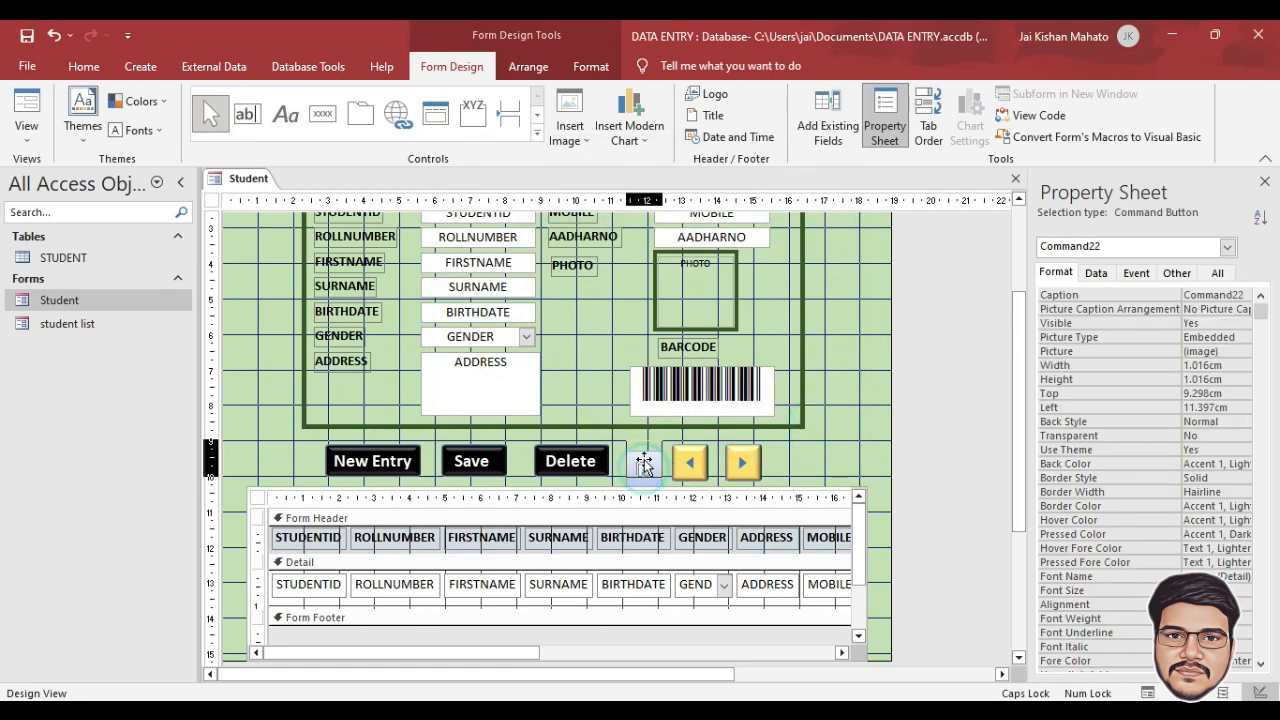
{"action": "left_click_drag", "start_coordinate": [643, 463], "coordinate": [646, 466]}
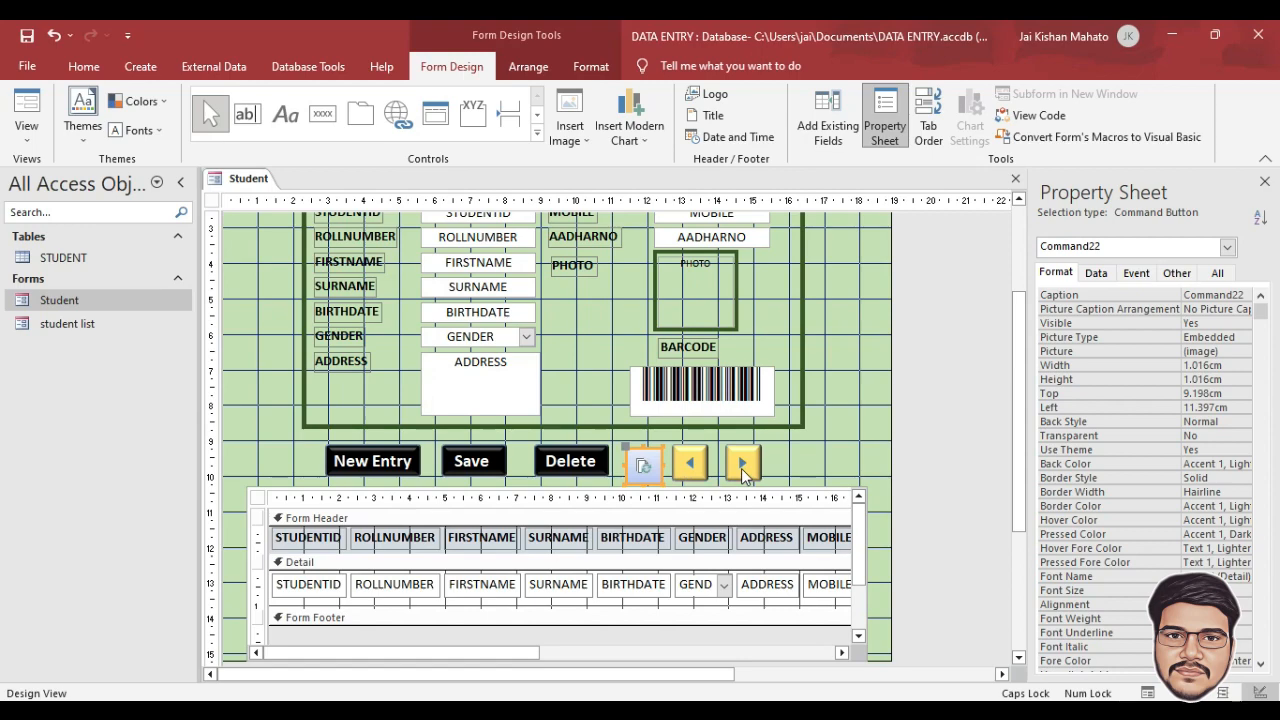
{"action": "double_click", "coordinate": [82, 299]}
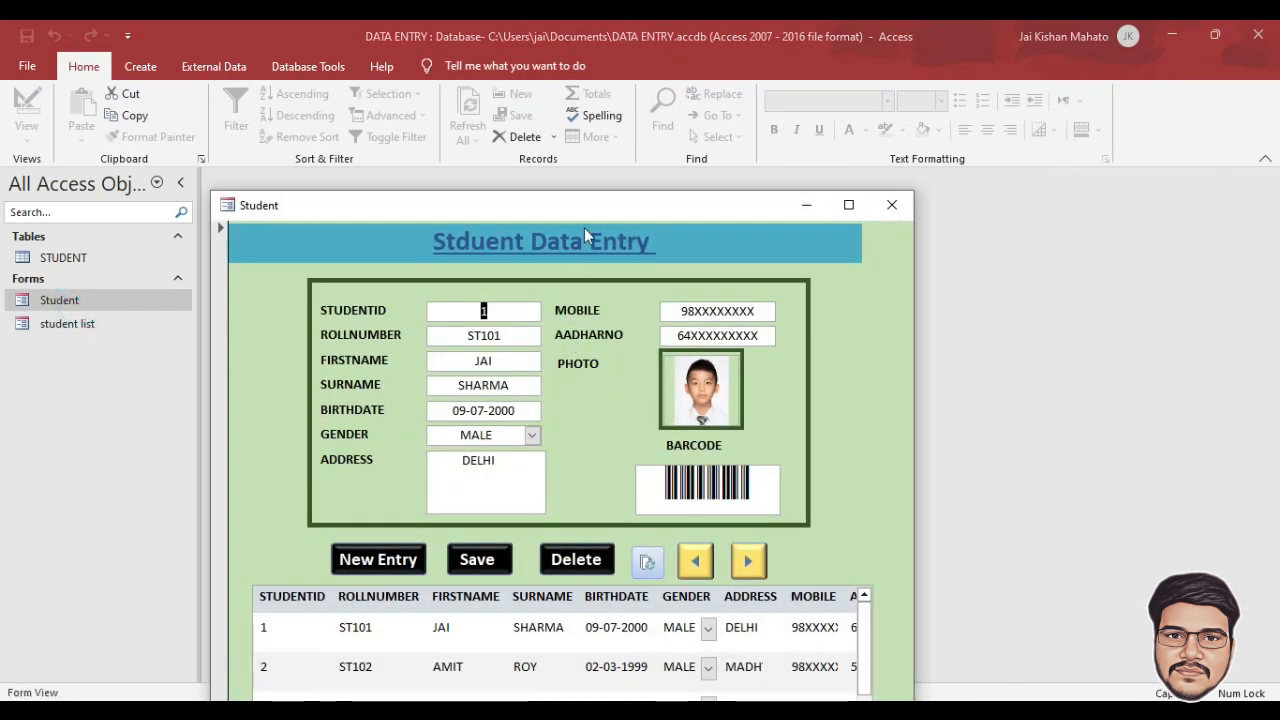
{"action": "left_click_drag", "start_coordinate": [584, 208], "coordinate": [556, 90]}
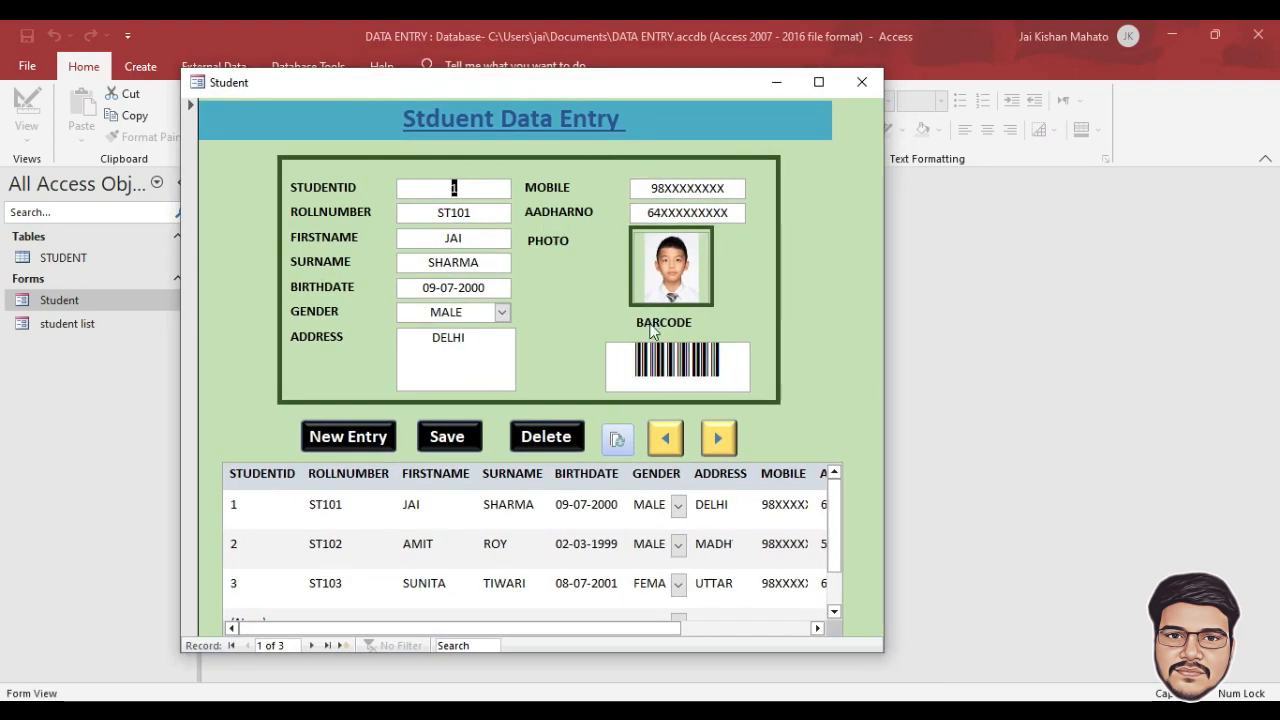
{"action": "left_click", "coordinate": [371, 437]}
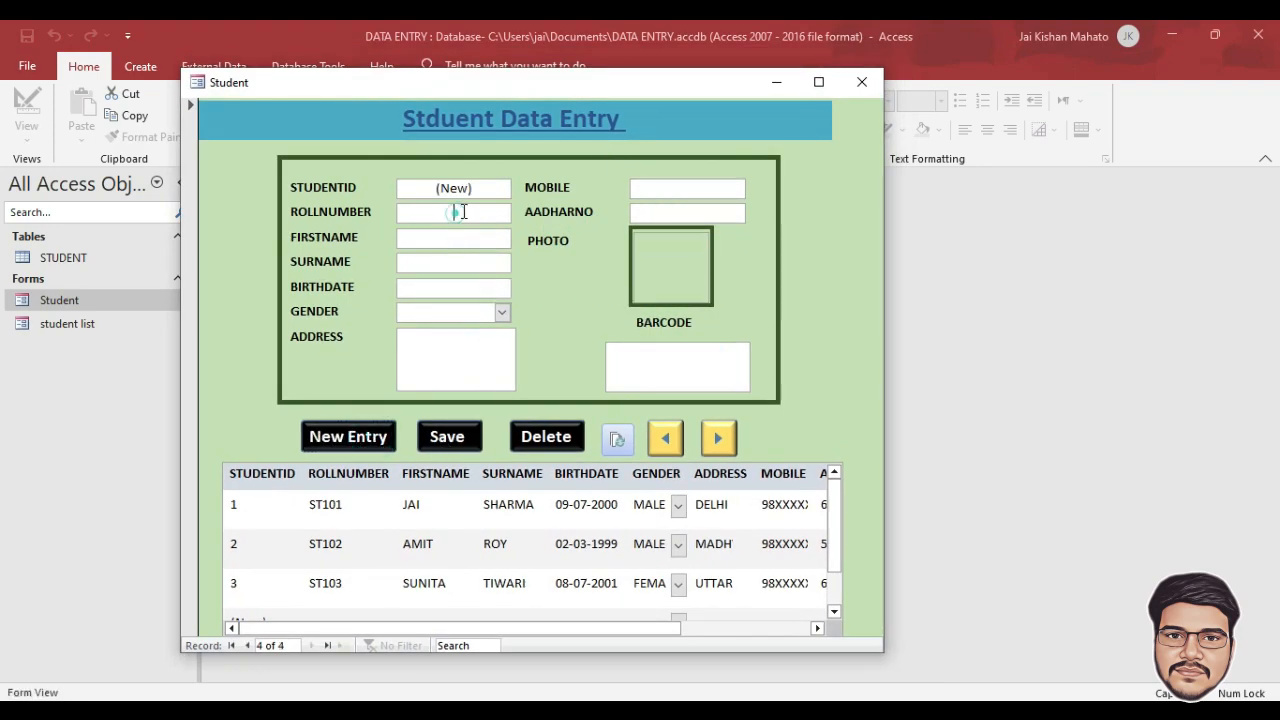
{"action": "type", "text": "ST104"}
{"action": "key", "text": "Tab"}
{"action": "type", "text": "MAHENDRA"}
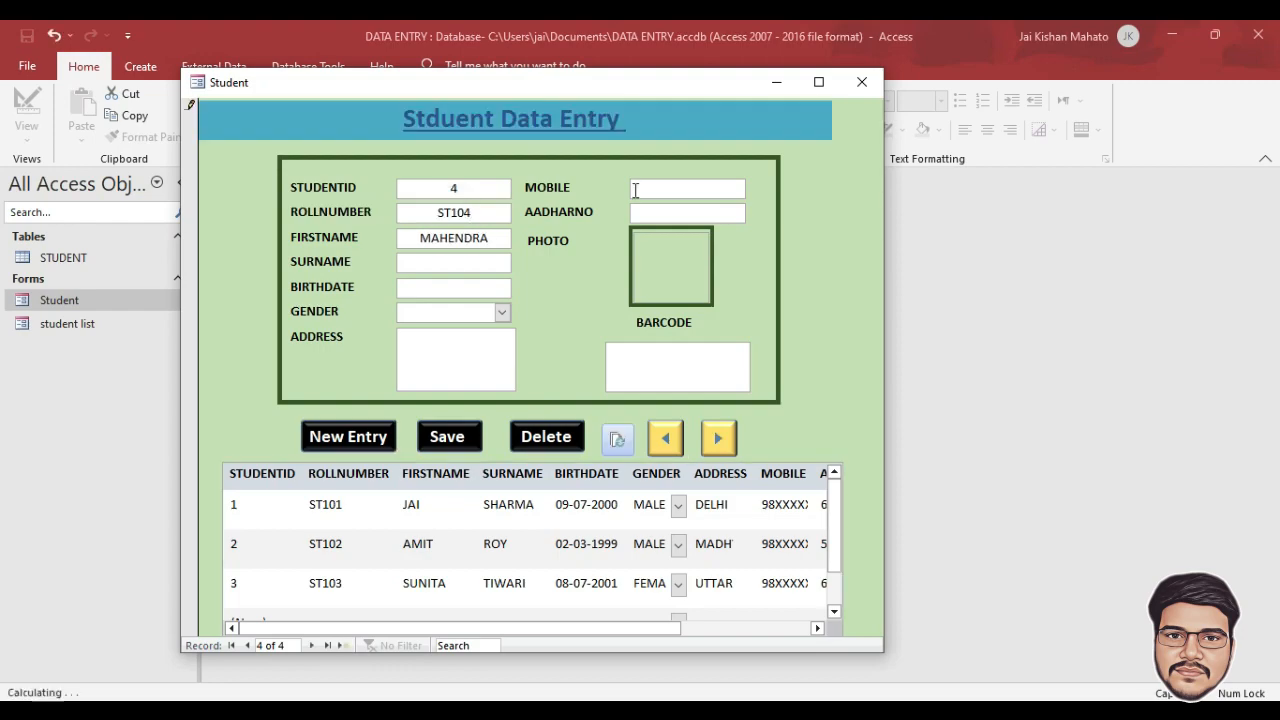
{"action": "key", "text": "Tab"}
{"action": "type", "text": "SINGH DHONI"}
{"action": "key", "text": "Tab"}
{"action": "left_click", "coordinate": [521, 287]}
{"action": "left_click", "coordinate": [445, 371]}
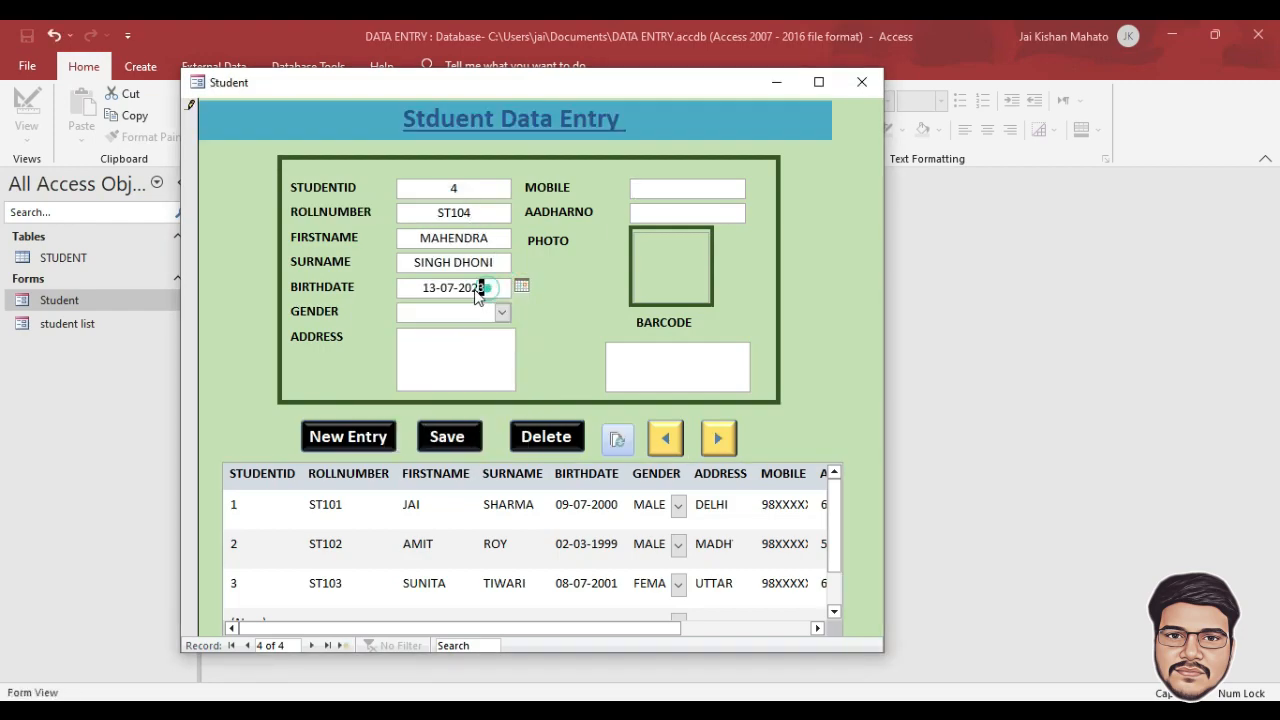
{"action": "left_click_drag", "start_coordinate": [485, 288], "coordinate": [460, 288]}
{"action": "type", "text": "1989"}
Step: Set gender MALE and fill in the address and contact numbers, removing a stray letter
{"action": "left_click", "coordinate": [500, 312]}
{"action": "left_click", "coordinate": [462, 333]}
{"action": "left_click", "coordinate": [463, 351]}
{"action": "type", "text": "JHAR"}
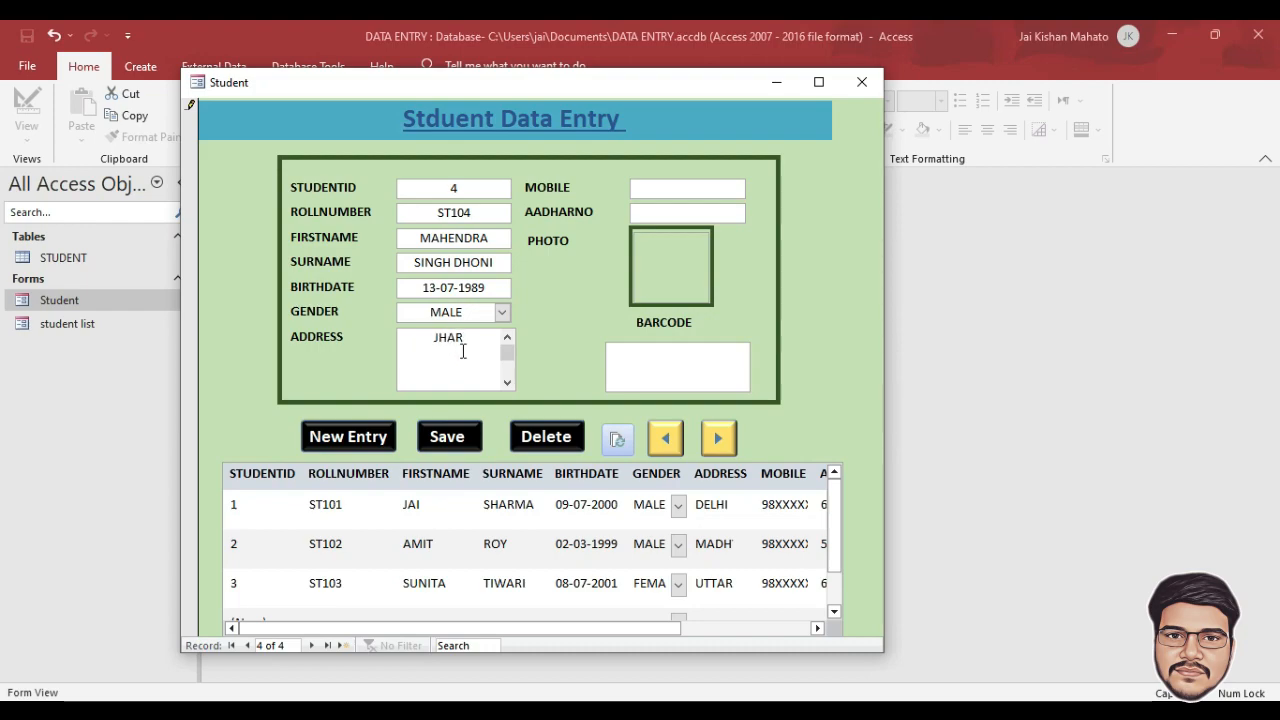
{"action": "type", "text": "KHAND"}
{"action": "key", "text": "Tab"}
{"action": "type", "text": "98XXXXXX6554SXXXXXXX"}
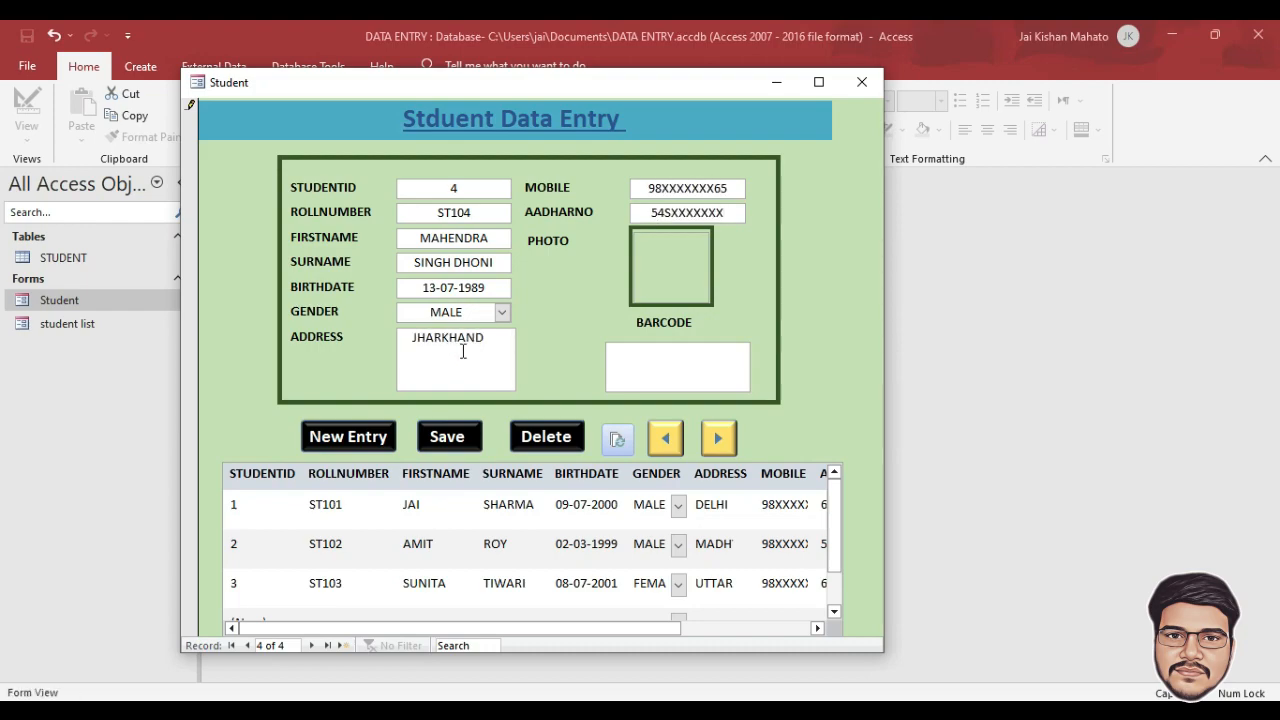
{"action": "key", "text": "Left"}
{"action": "key", "text": "Left"}
{"action": "key", "text": "Left"}
{"action": "key", "text": "Left"}
{"action": "key", "text": "Left"}
{"action": "key", "text": "Left"}
{"action": "key", "text": "Left"}
{"action": "key", "text": "BackSpace"}
Step: Attach the photo, save the fourth student, and refresh the list
{"action": "left_click", "coordinate": [686, 257]}
{"action": "left_click", "coordinate": [690, 209]}
{"action": "left_click", "coordinate": [780, 305]}
{"action": "left_click", "coordinate": [775, 362]}
{"action": "left_click", "coordinate": [937, 639]}
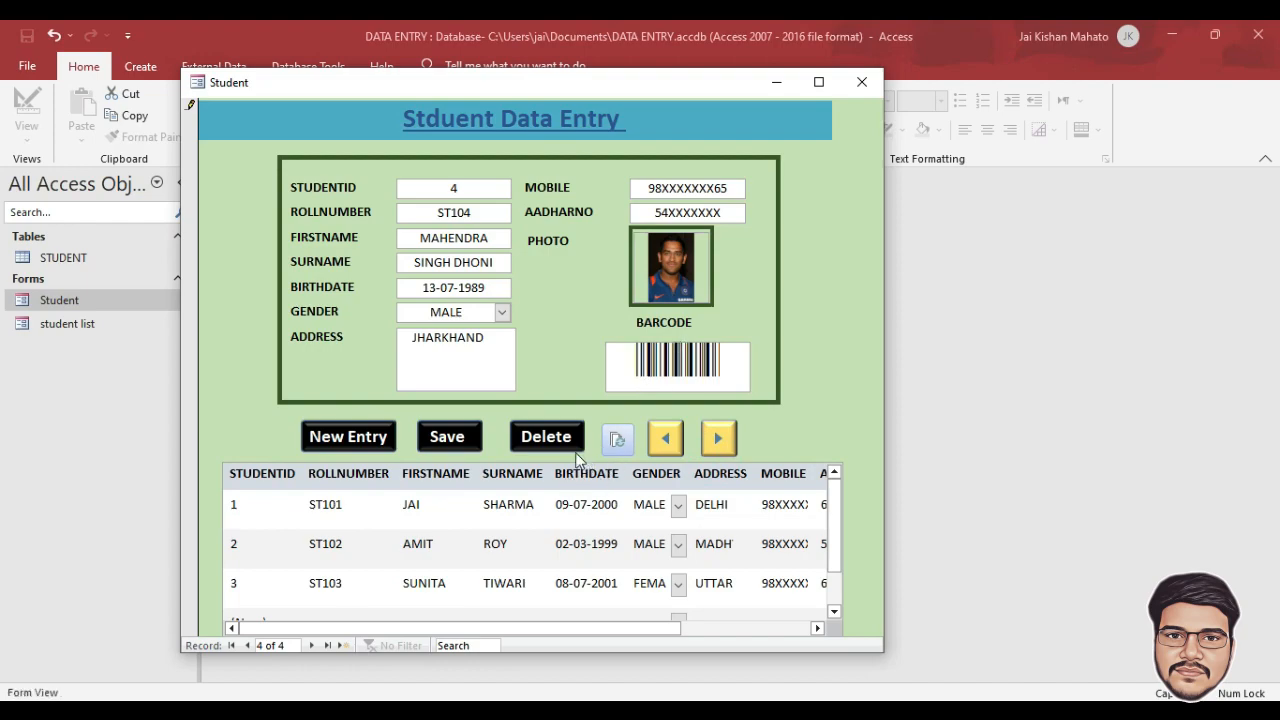
{"action": "left_click", "coordinate": [468, 441]}
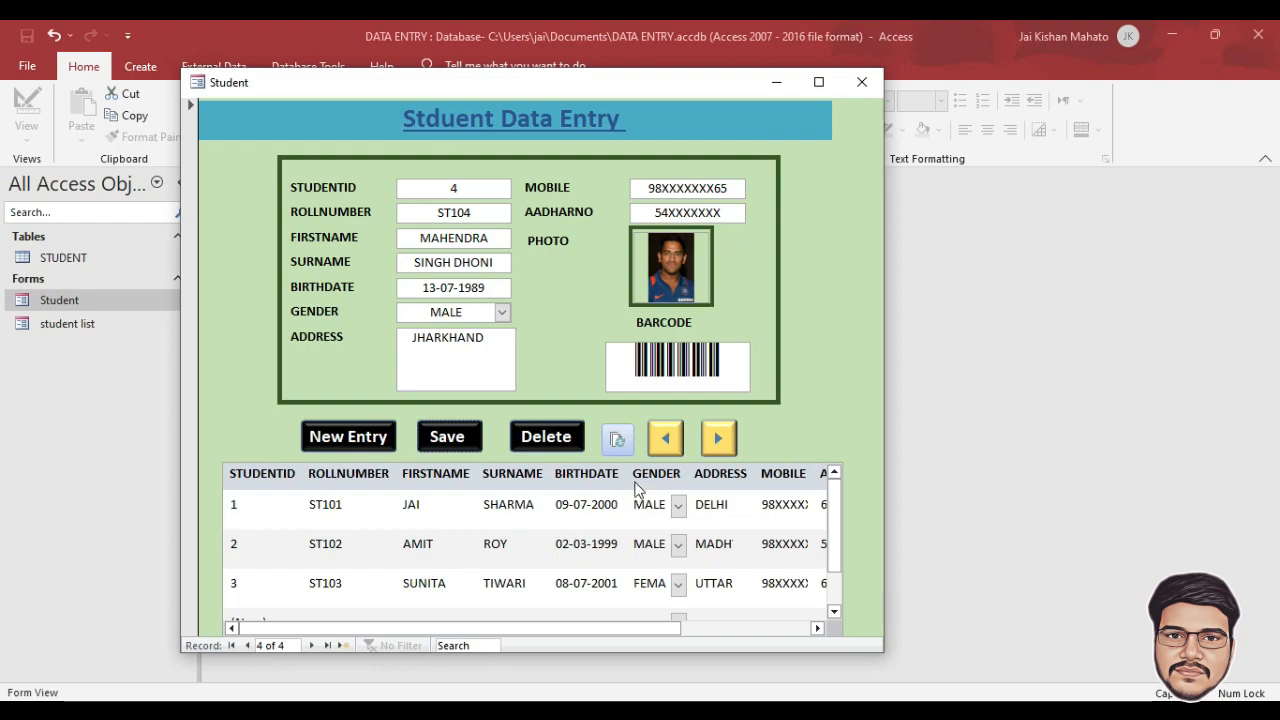
{"action": "left_click", "coordinate": [617, 441]}
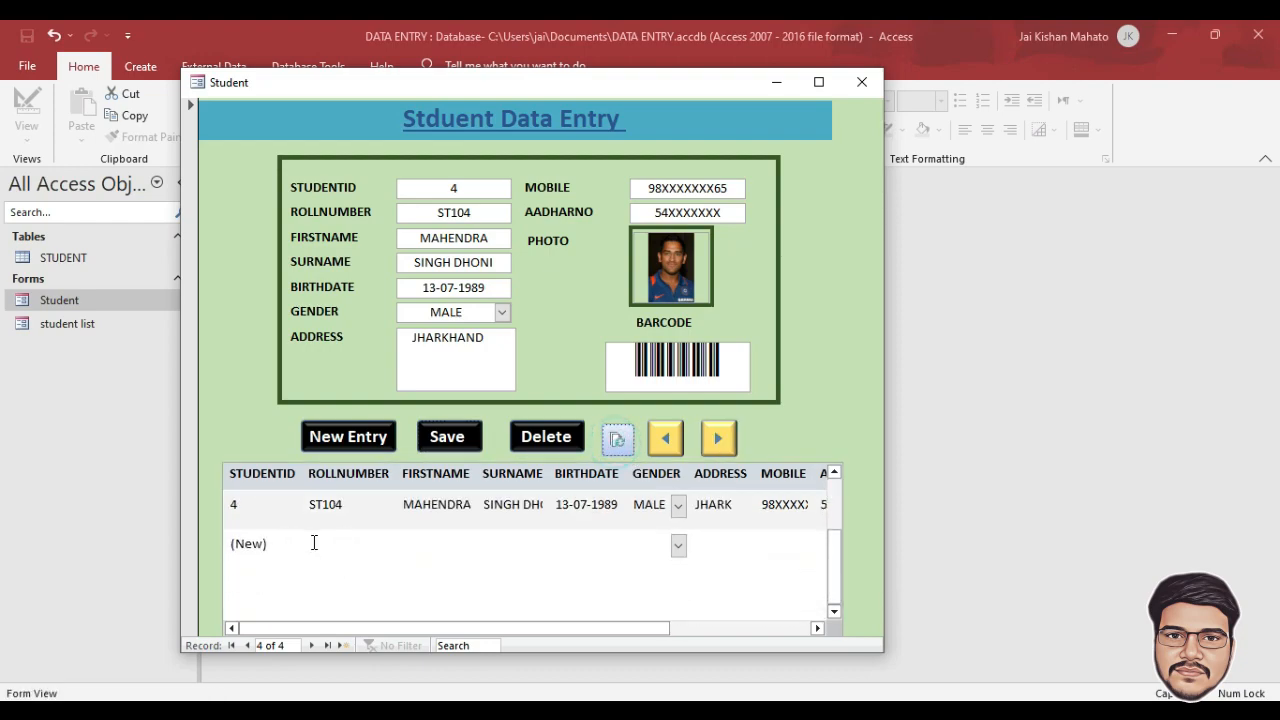
{"action": "scroll", "coordinate": [318, 560], "scroll_direction": "up", "scroll_amount": 1}
{"action": "scroll", "coordinate": [316, 585], "scroll_direction": "down", "scroll_amount": 1}
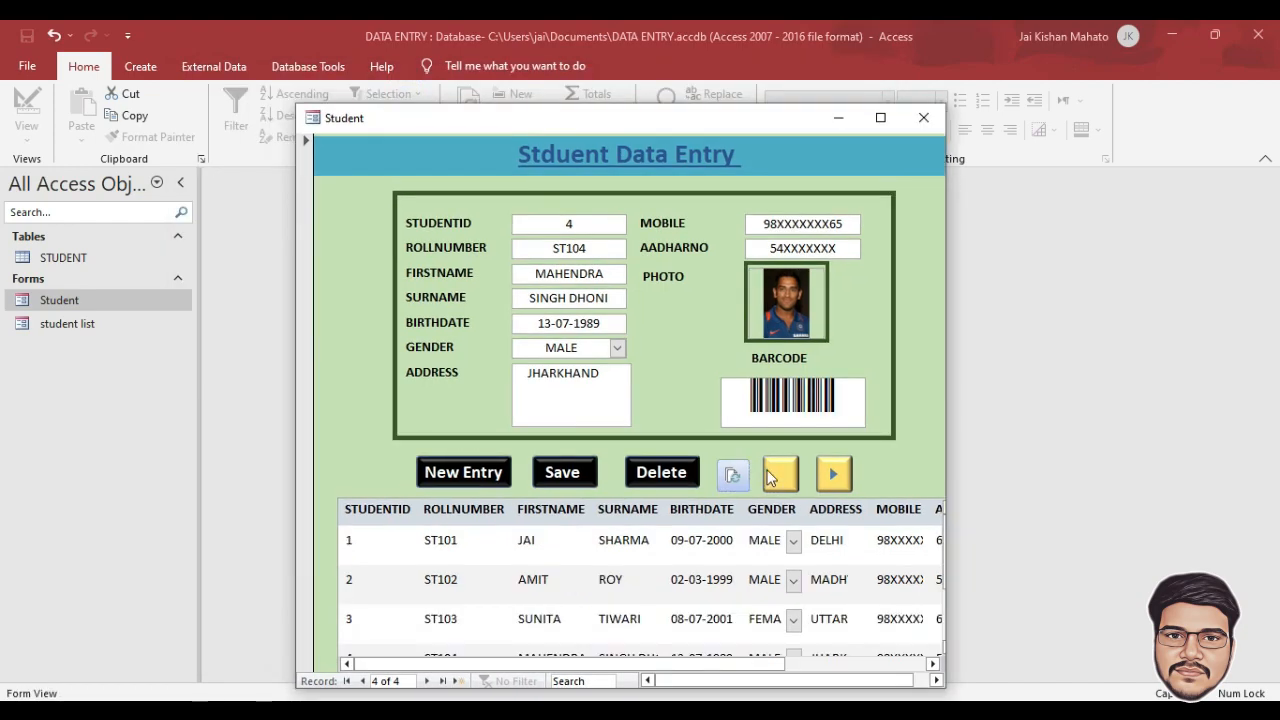
Step: Navigate back to record 2 (ST102), delete it with confirmation, and refresh the list
{"action": "left_click", "coordinate": [780, 474]}
{"action": "left_click", "coordinate": [835, 477]}
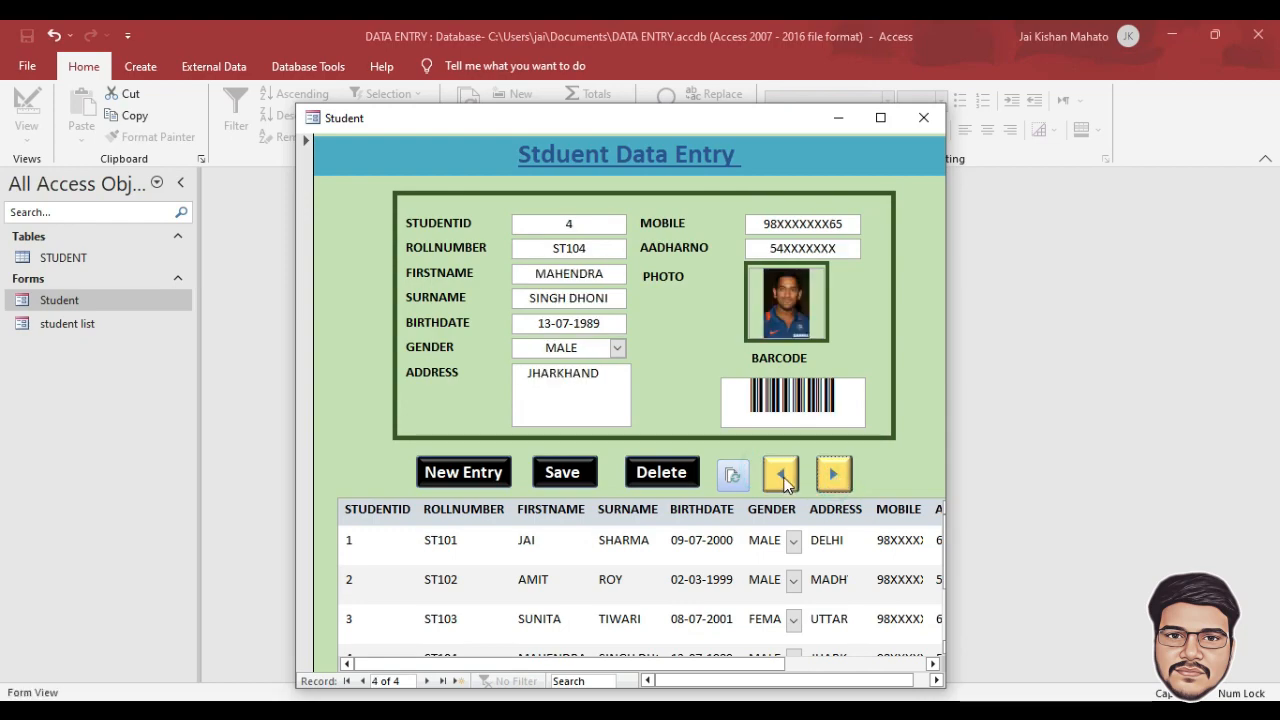
{"action": "left_click", "coordinate": [789, 477]}
{"action": "left_click", "coordinate": [786, 478]}
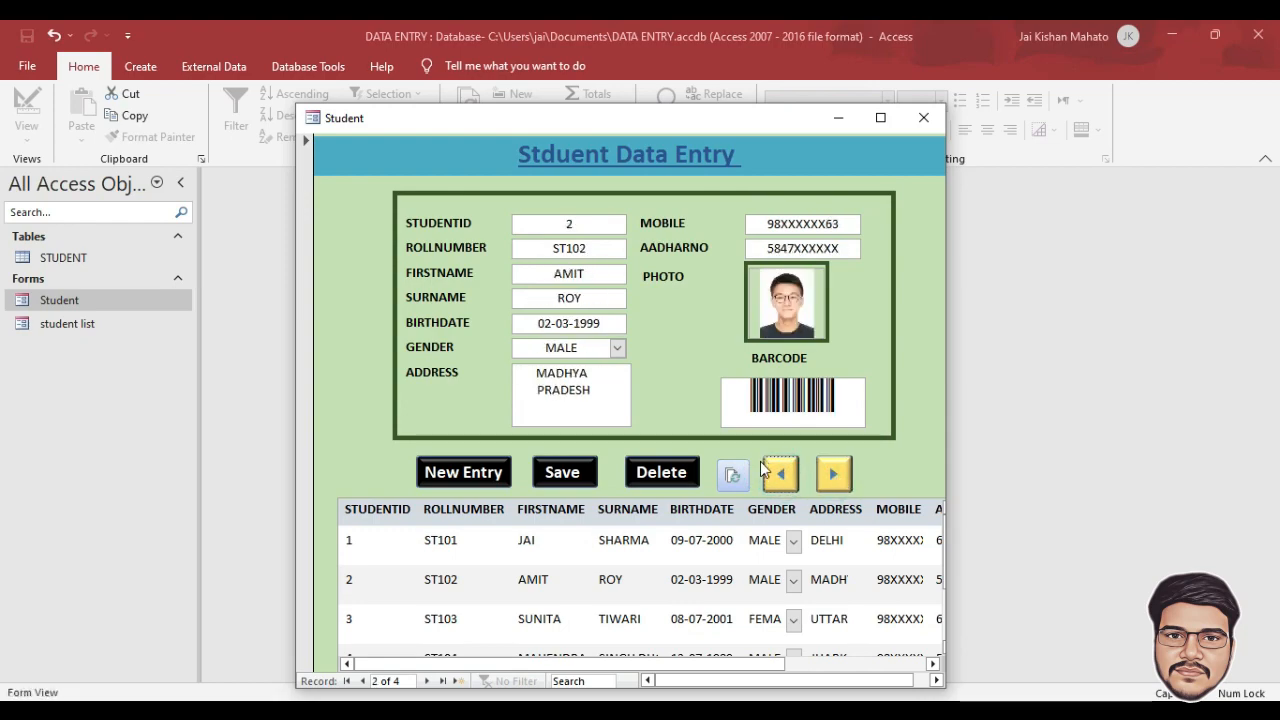
{"action": "left_click", "coordinate": [663, 473]}
{"action": "left_click", "coordinate": [626, 432]}
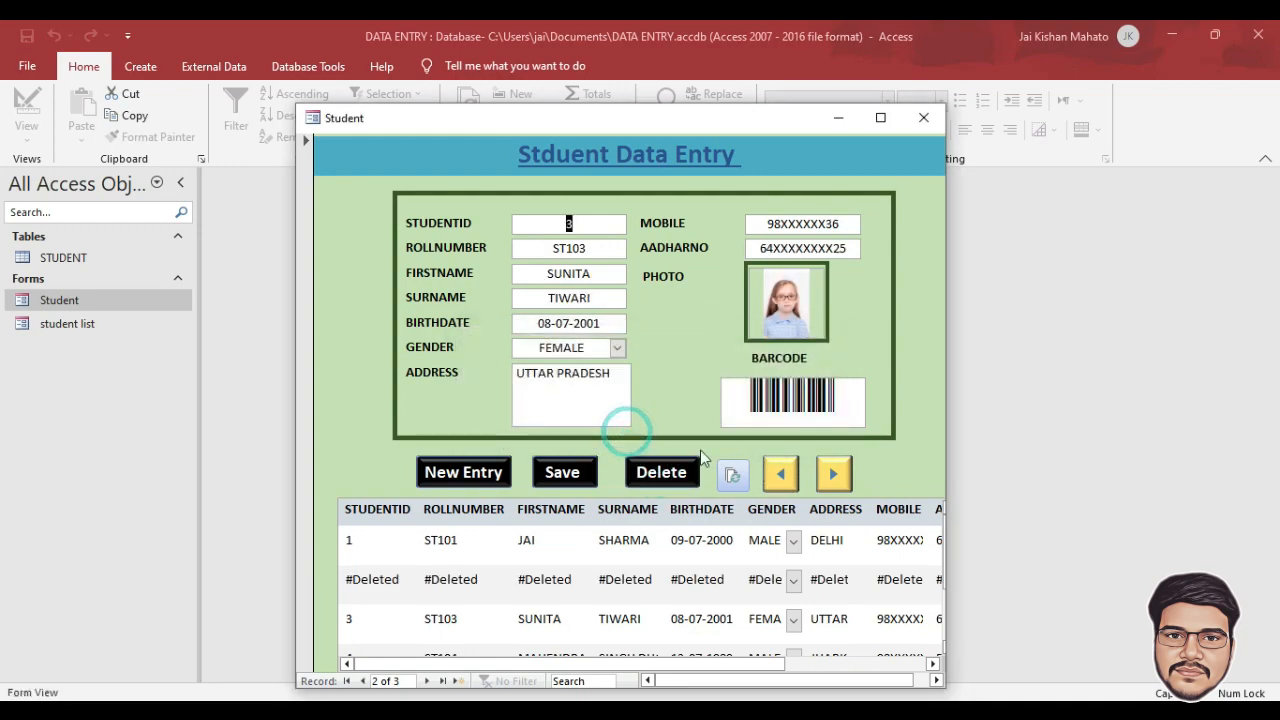
{"action": "left_click", "coordinate": [834, 474]}
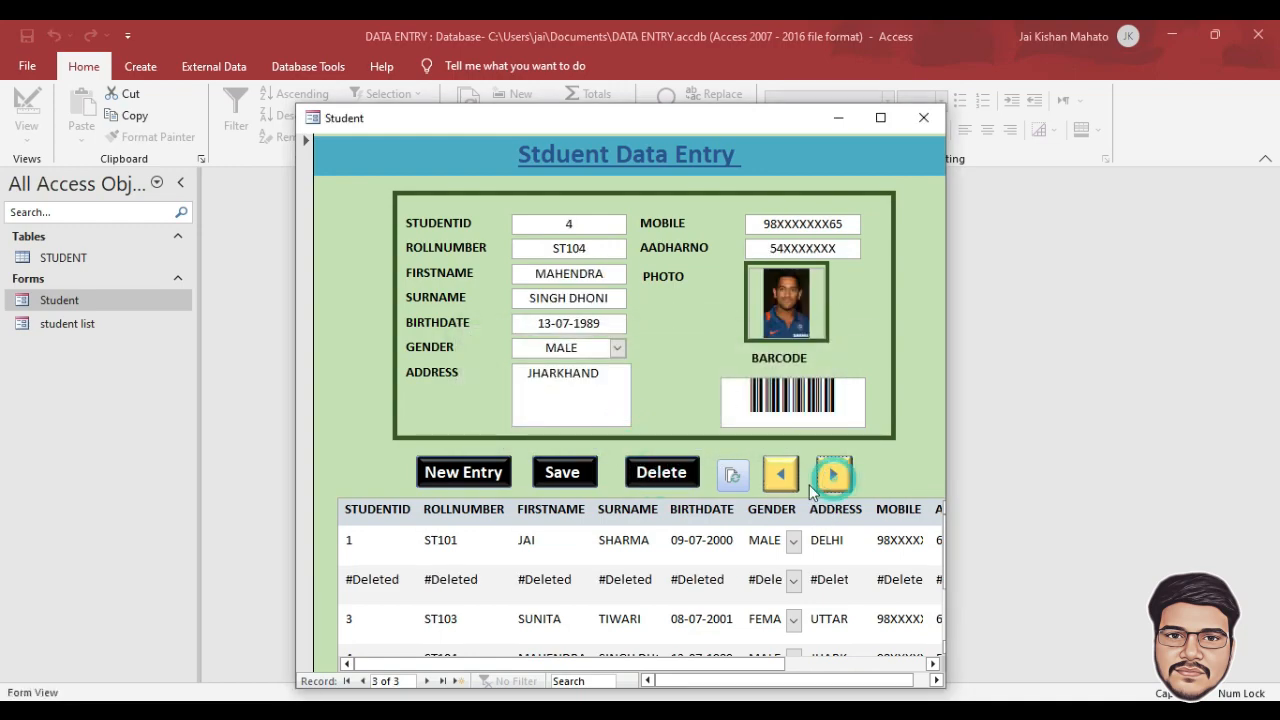
{"action": "left_click", "coordinate": [732, 474]}
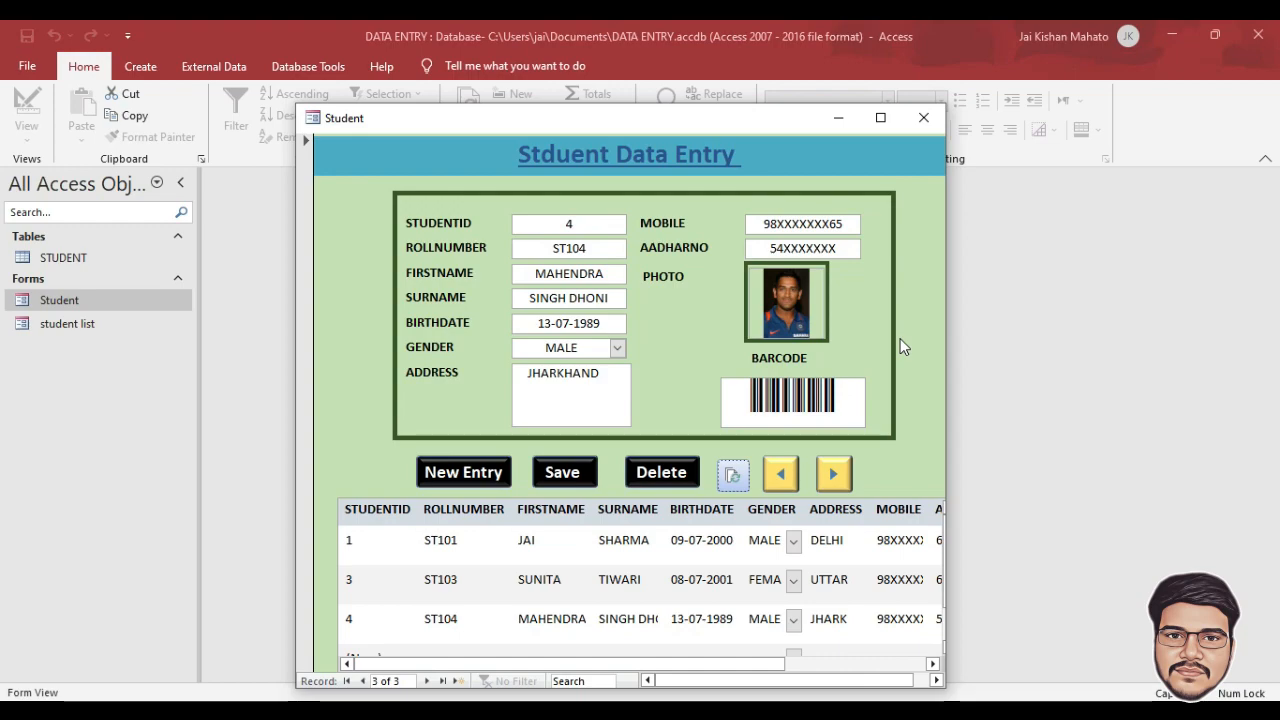
{"action": "scroll", "coordinate": [900, 338], "scroll_direction": "down", "scroll_amount": 1}
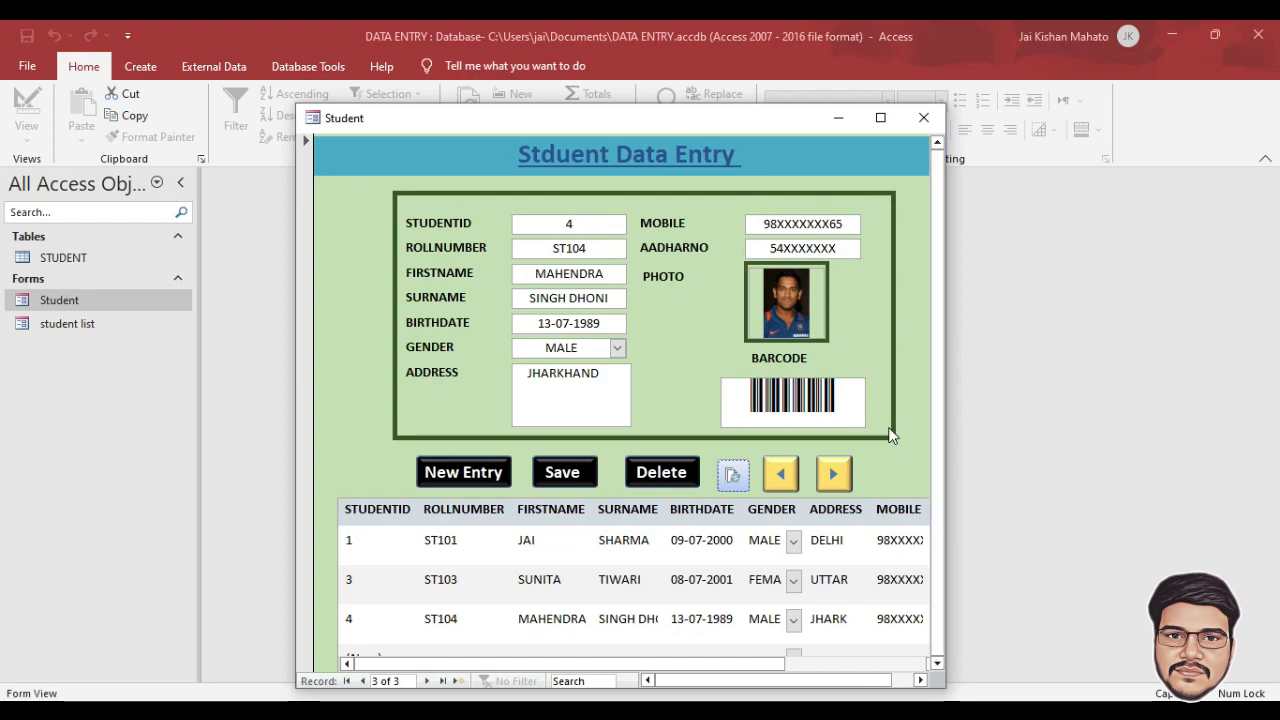